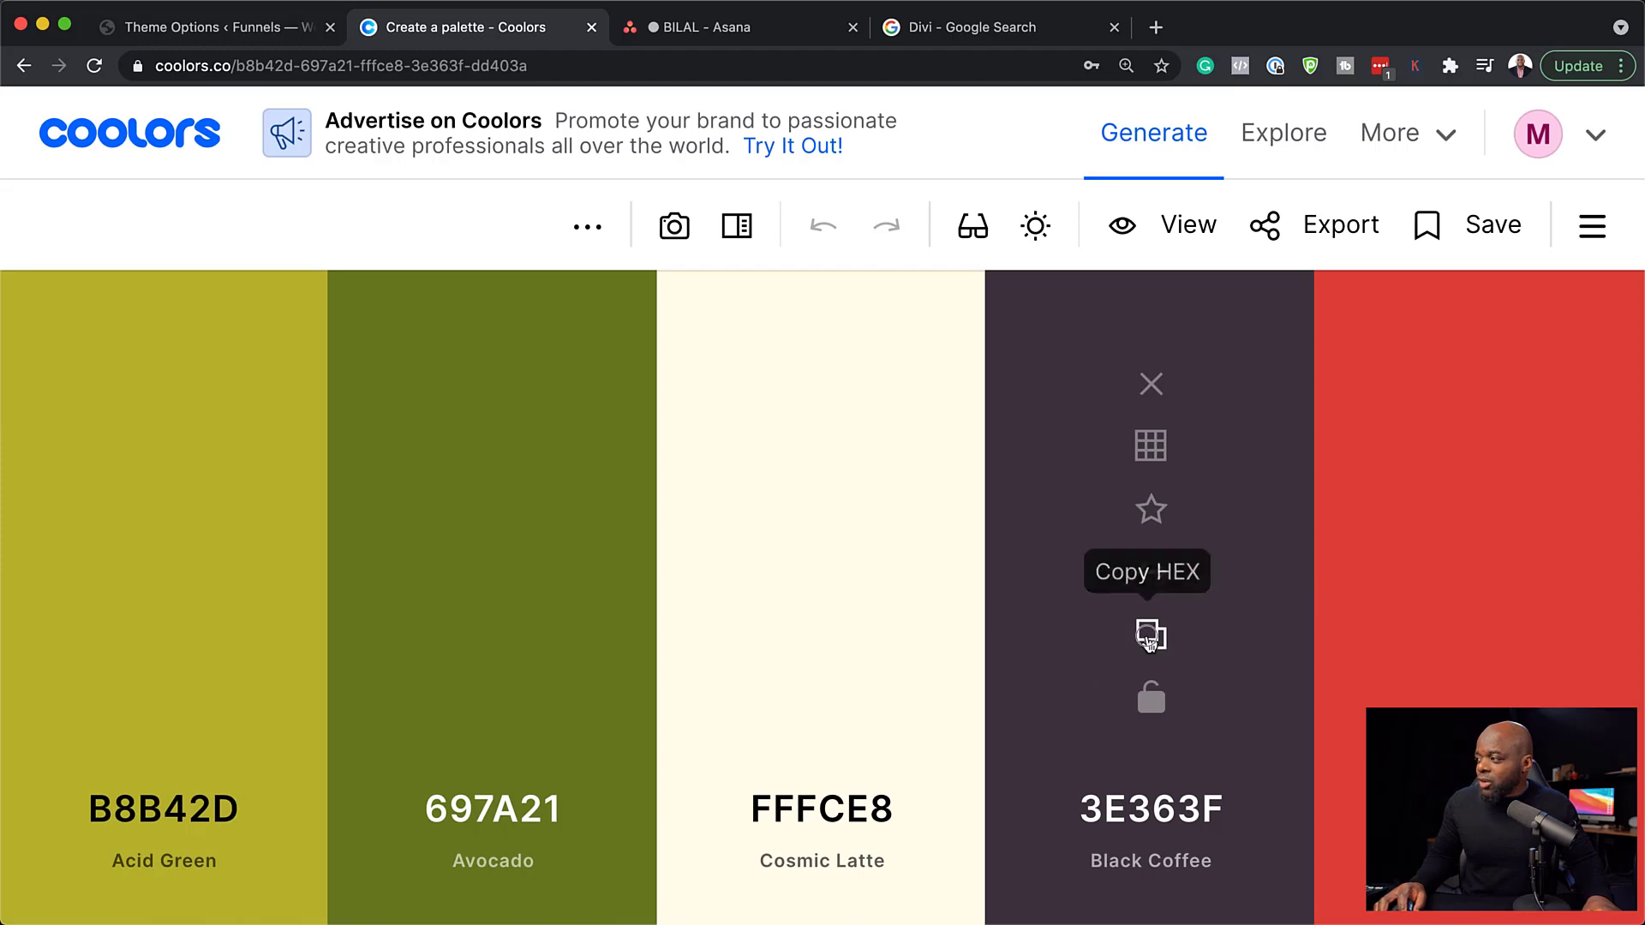
Copy the Black Coffee hex from the Coolors palette and set the first default color swatch in Divi Theme Options to 3E363F.
{"action": "left_click", "coordinate": [1153, 636]}
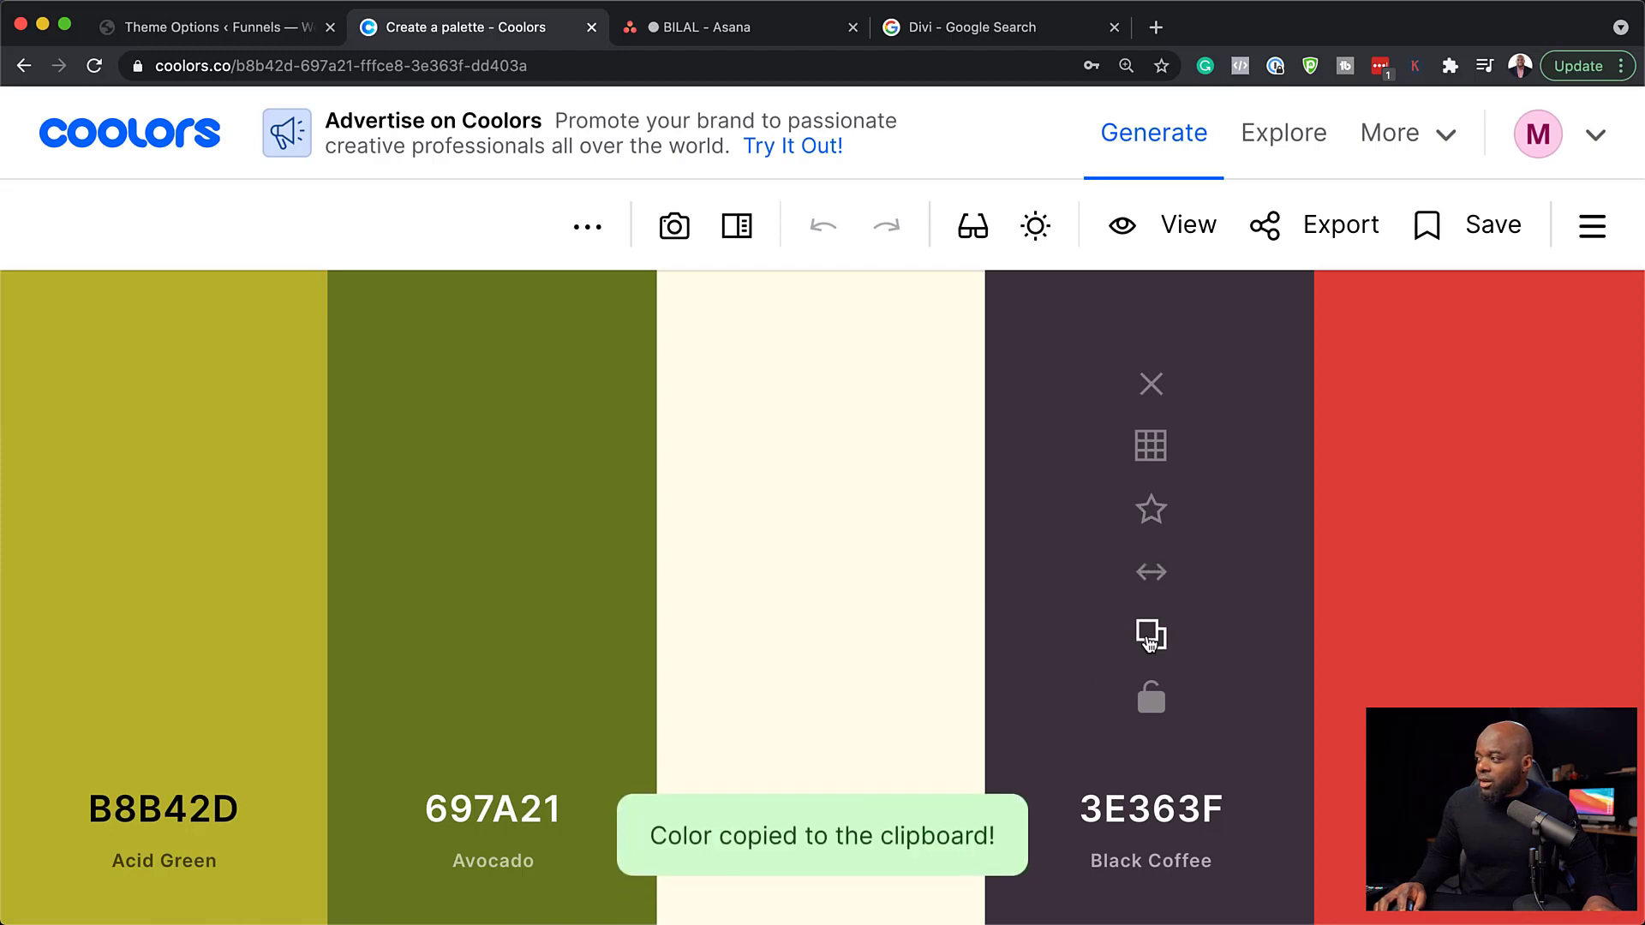
{"action": "left_click", "coordinate": [220, 34]}
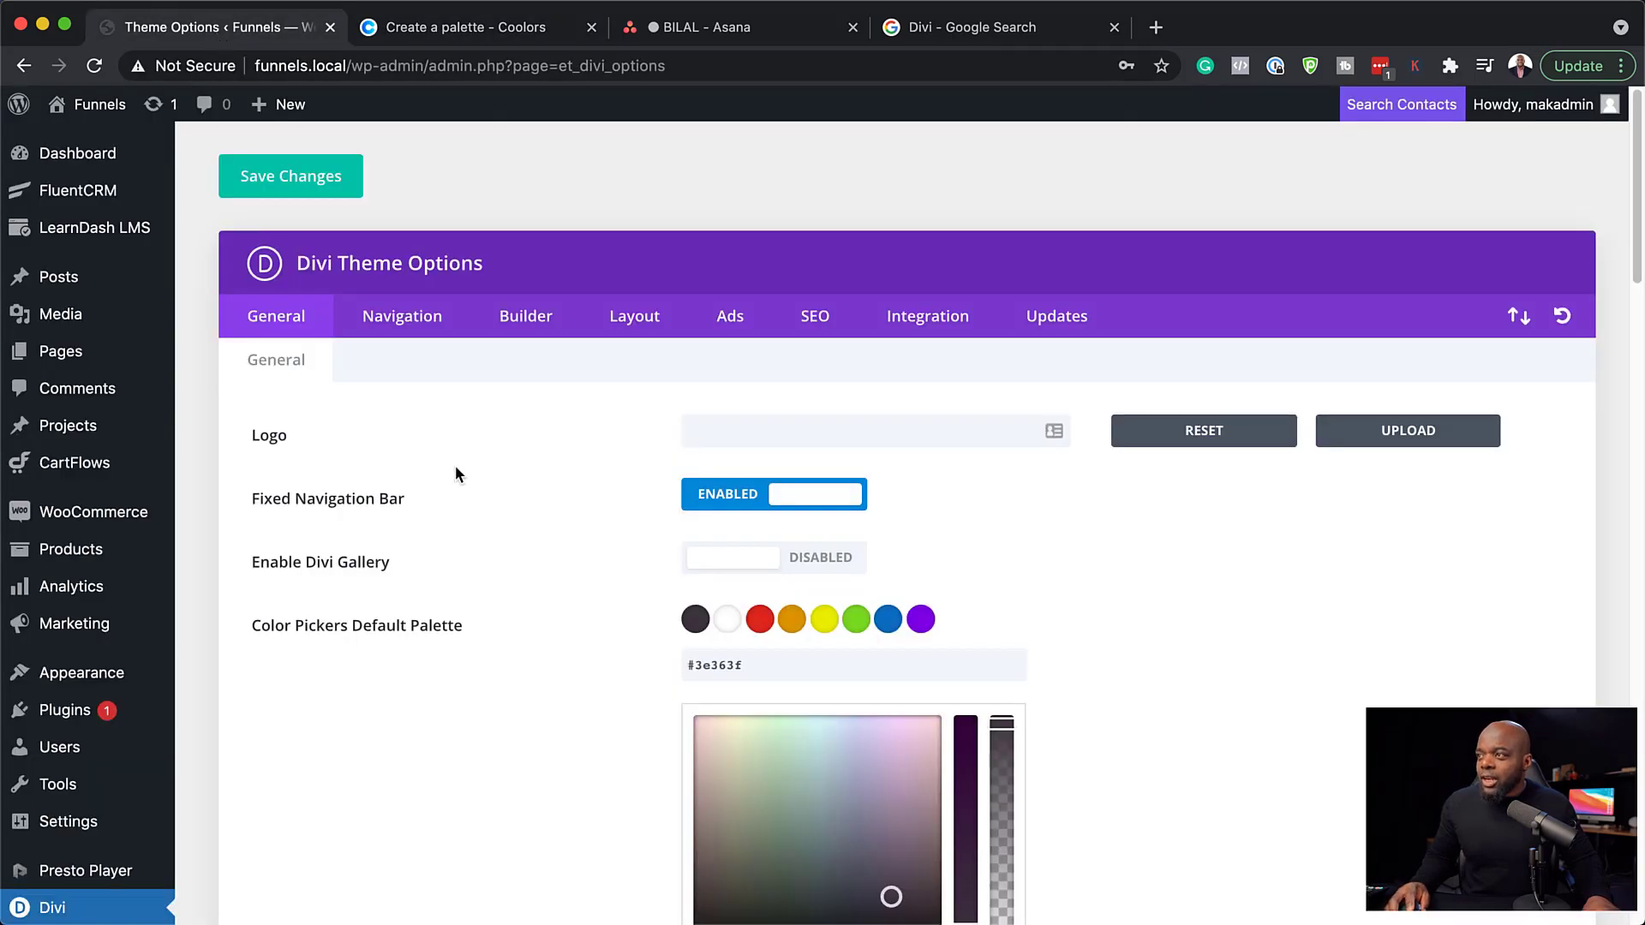
{"action": "left_click", "coordinate": [771, 662]}
{"action": "key", "text": "super+a"}
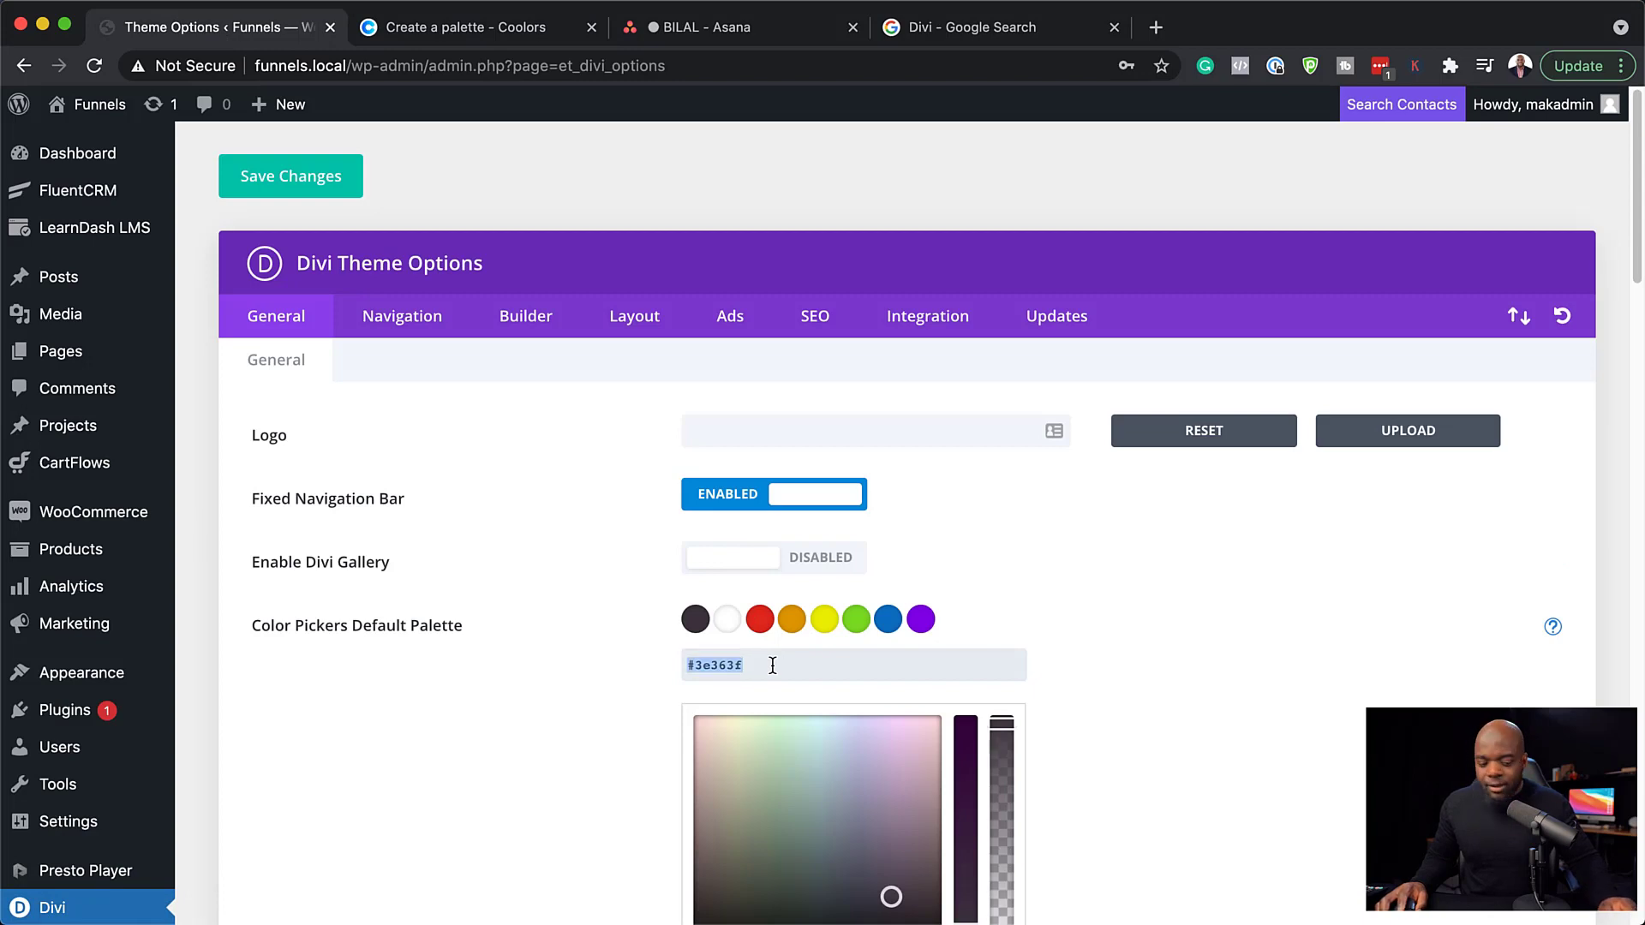
{"action": "key", "text": "super+v"}
Replace the white default palette swatch in Divi Theme Options with the Cosmic Latte color FFFCE8 copied from the Coolors palette.
{"action": "scroll", "coordinate": [1210, 634], "scroll_direction": "down", "scroll_amount": 2}
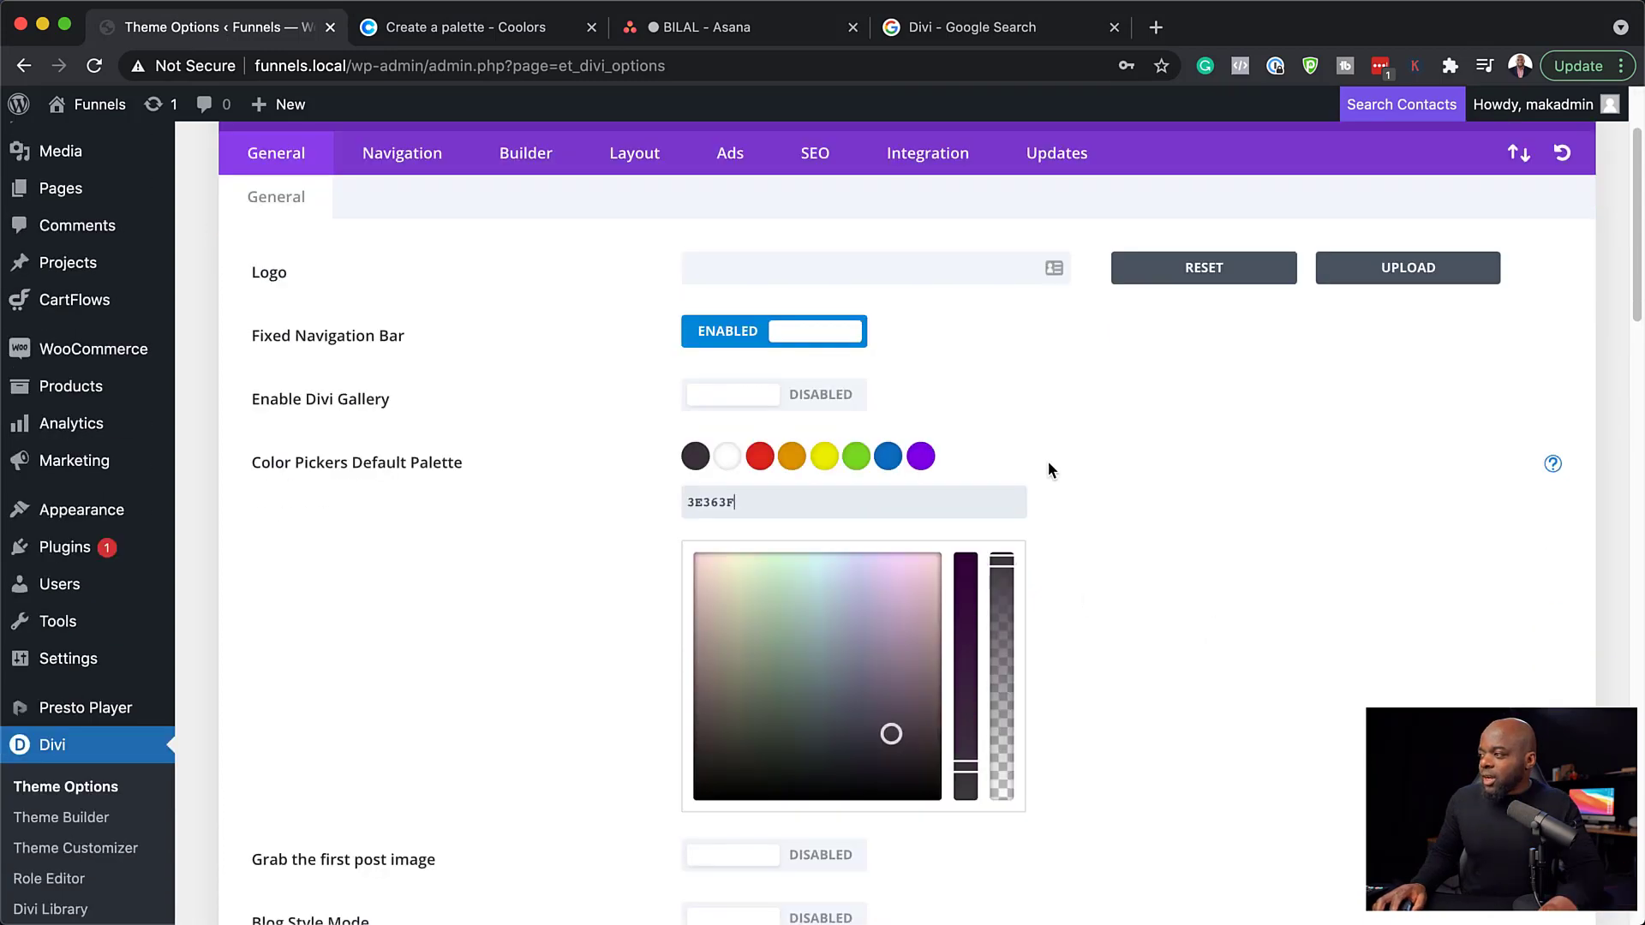
{"action": "left_click", "coordinate": [729, 463]}
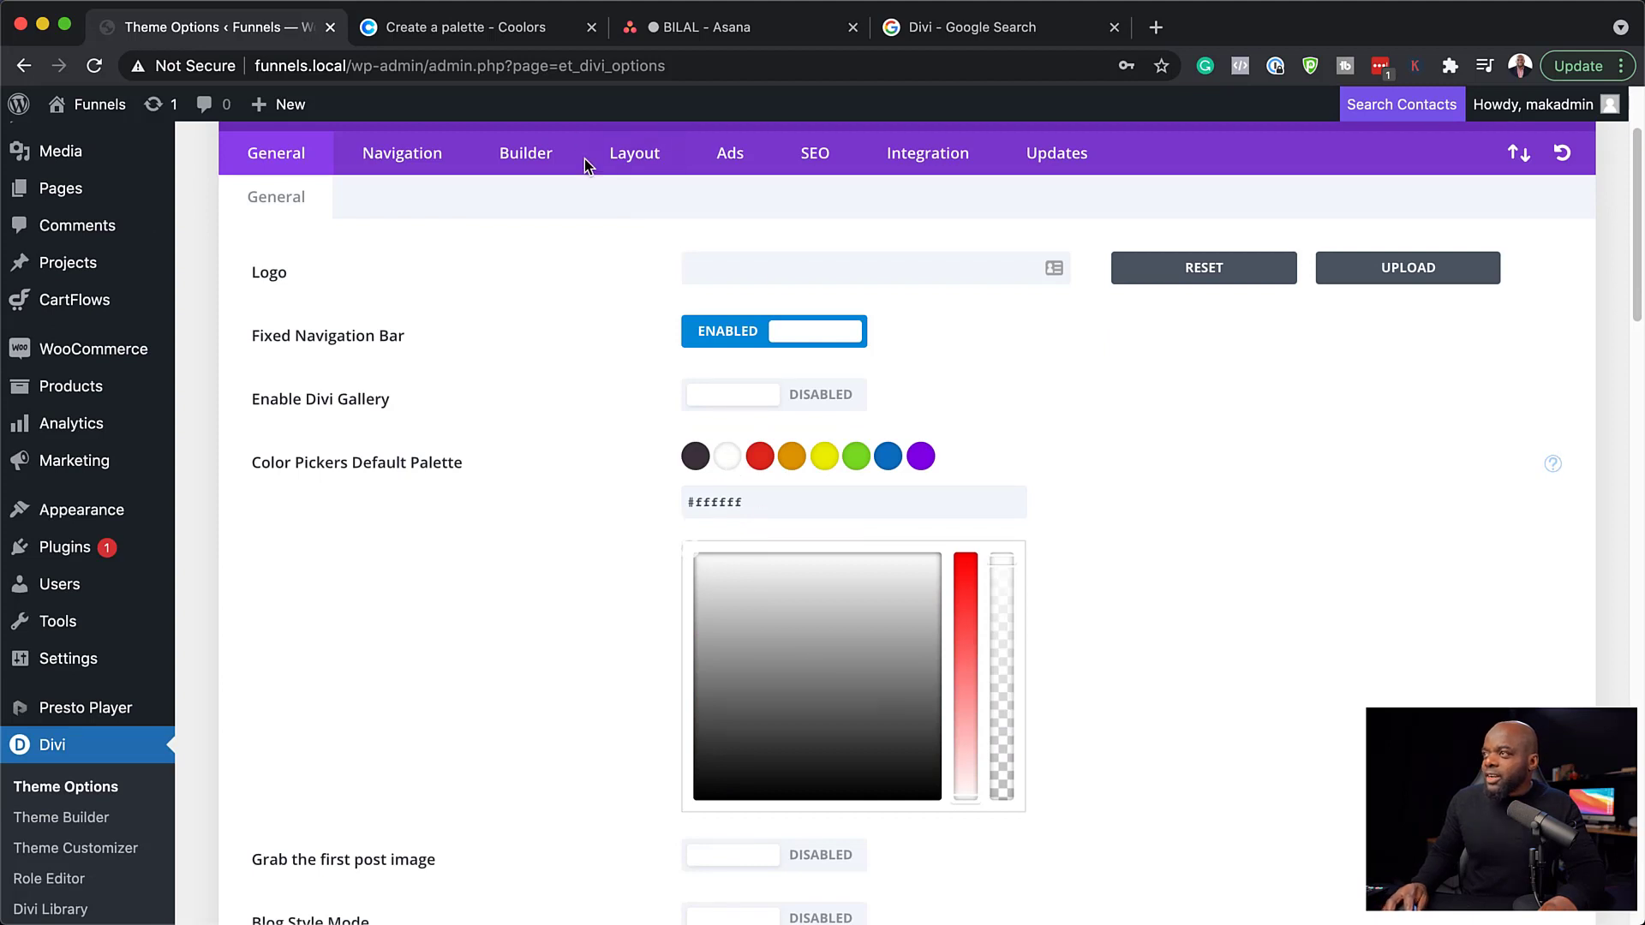
{"action": "left_click", "coordinate": [457, 29]}
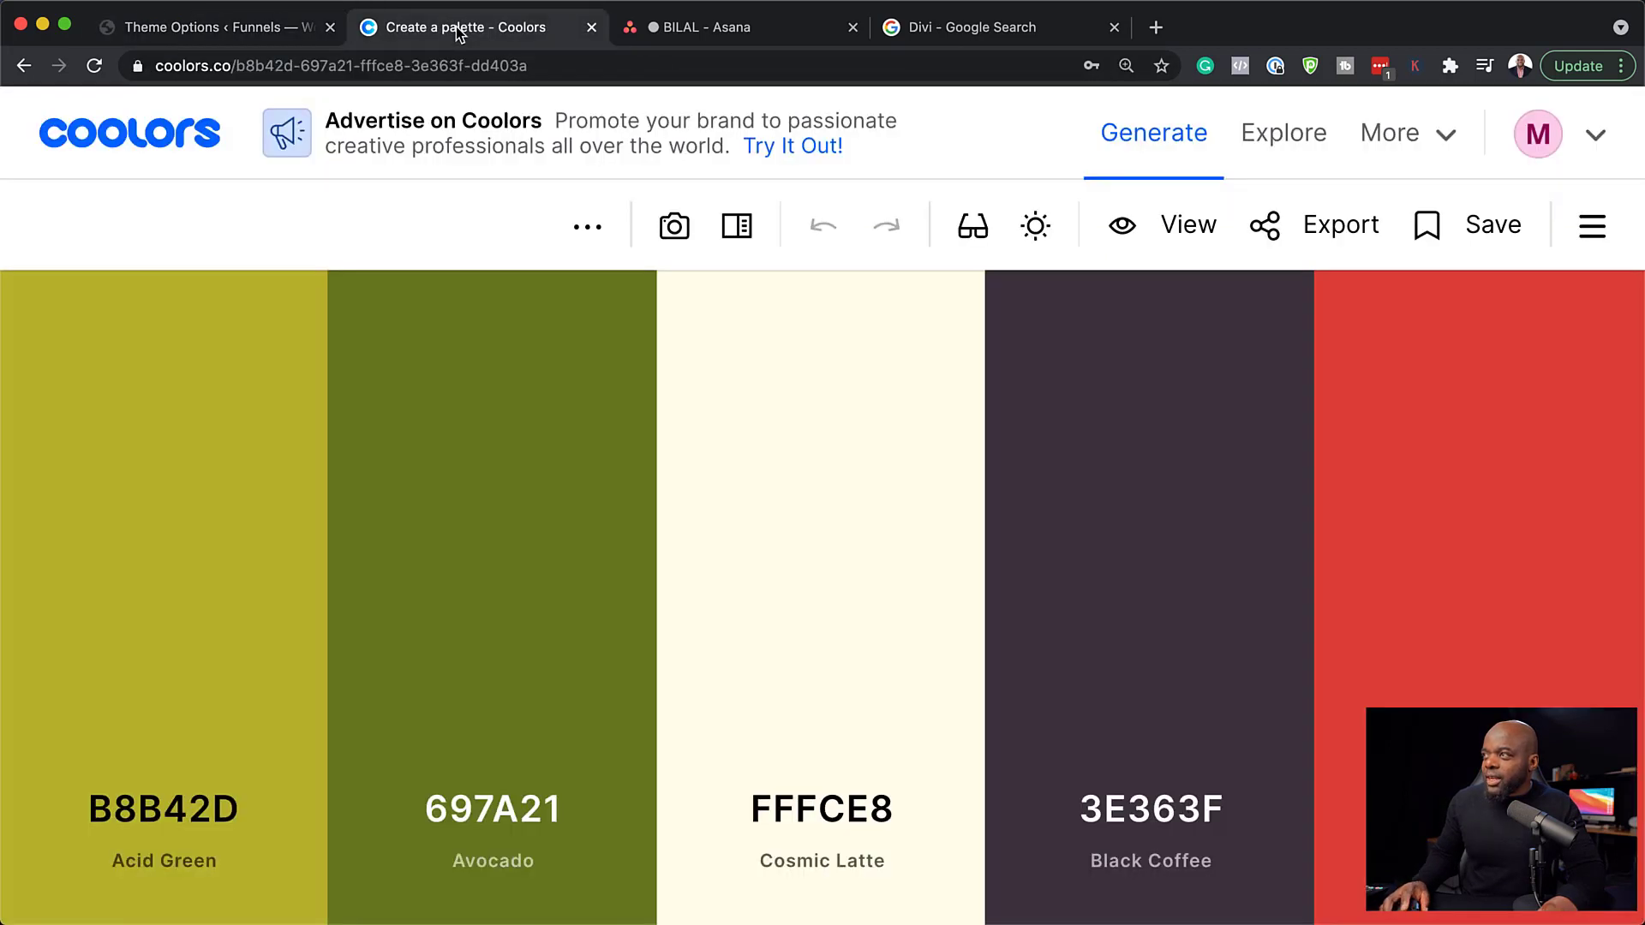
{"action": "left_click", "coordinate": [821, 634]}
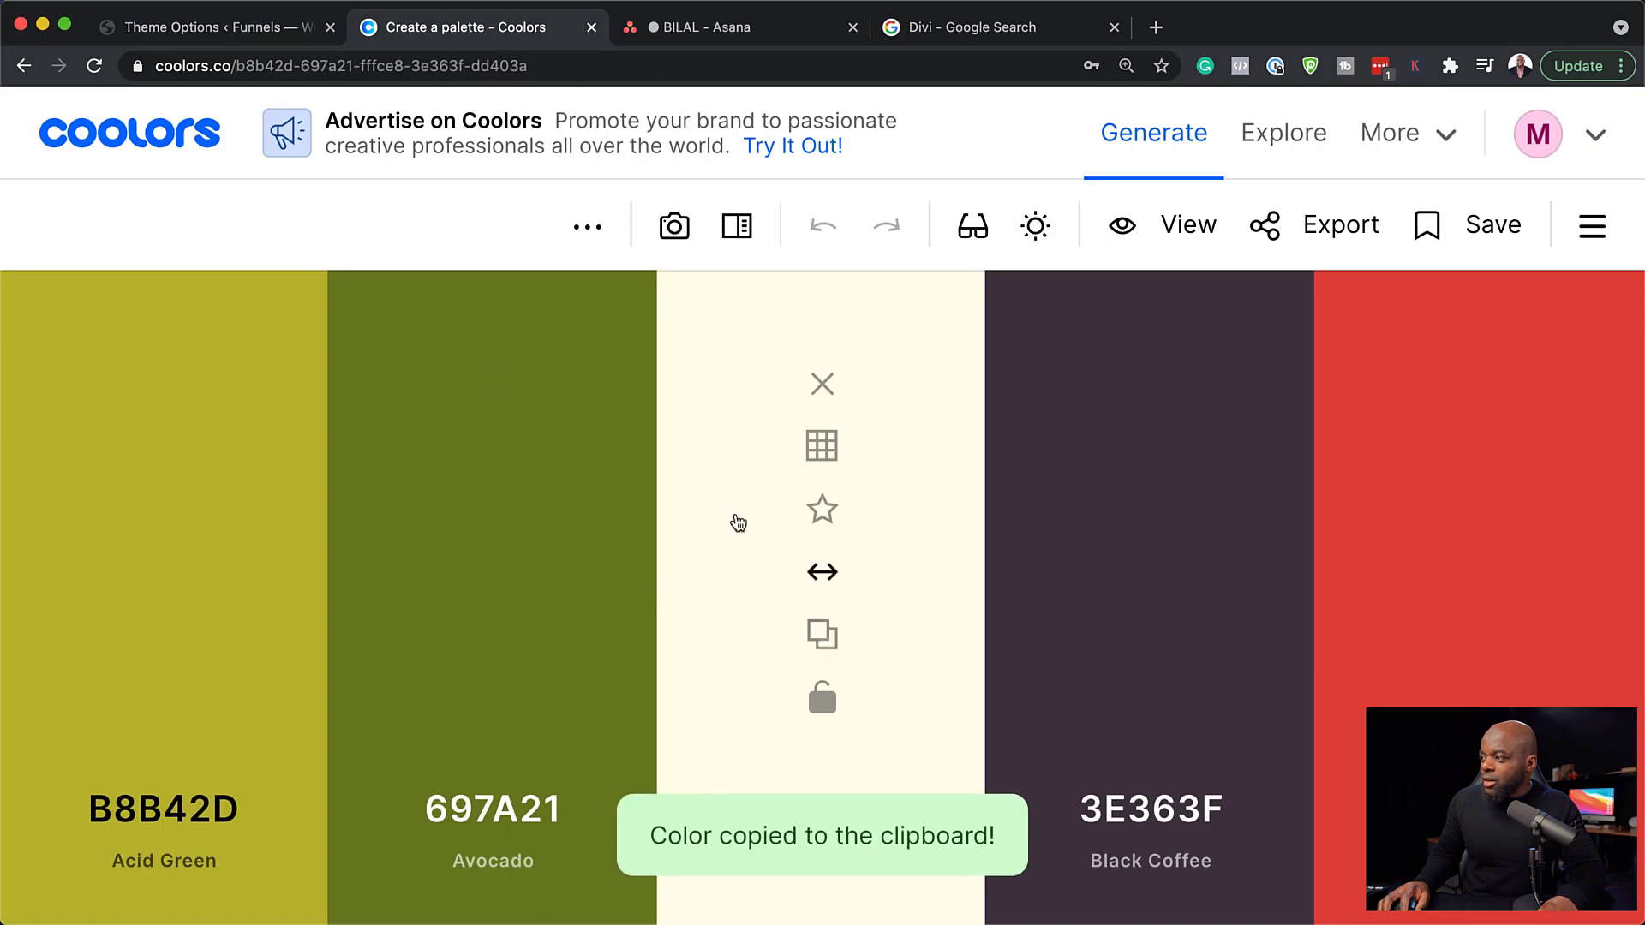
{"action": "left_click", "coordinate": [288, 28]}
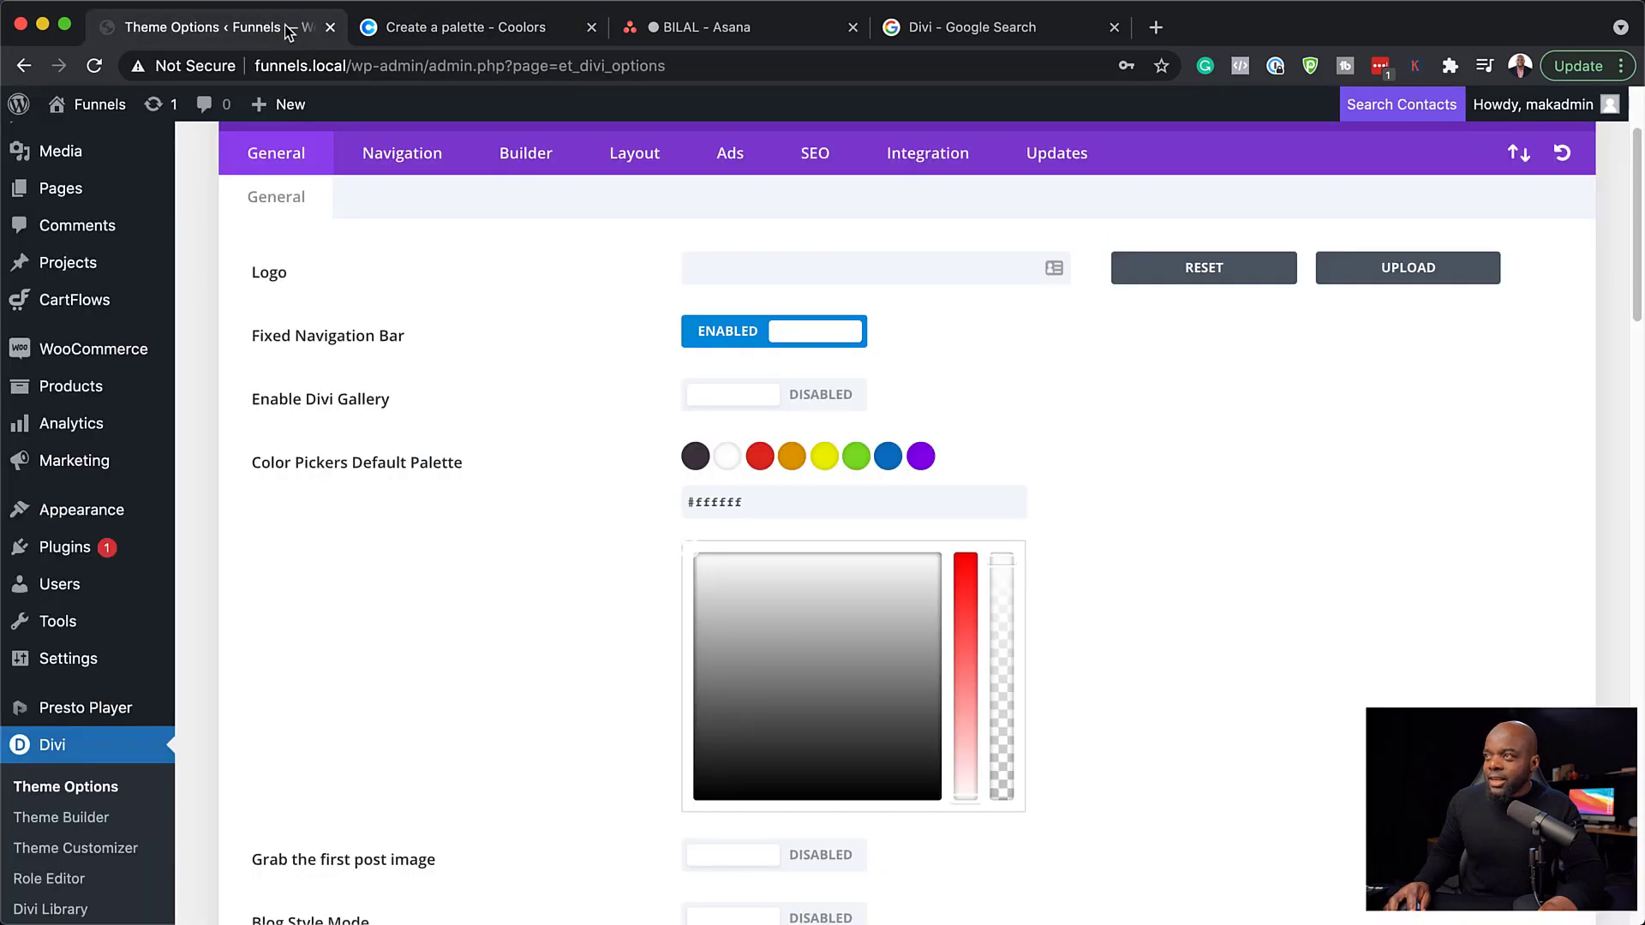
{"action": "double_click", "coordinate": [774, 498]}
{"action": "key", "text": "super+v"}
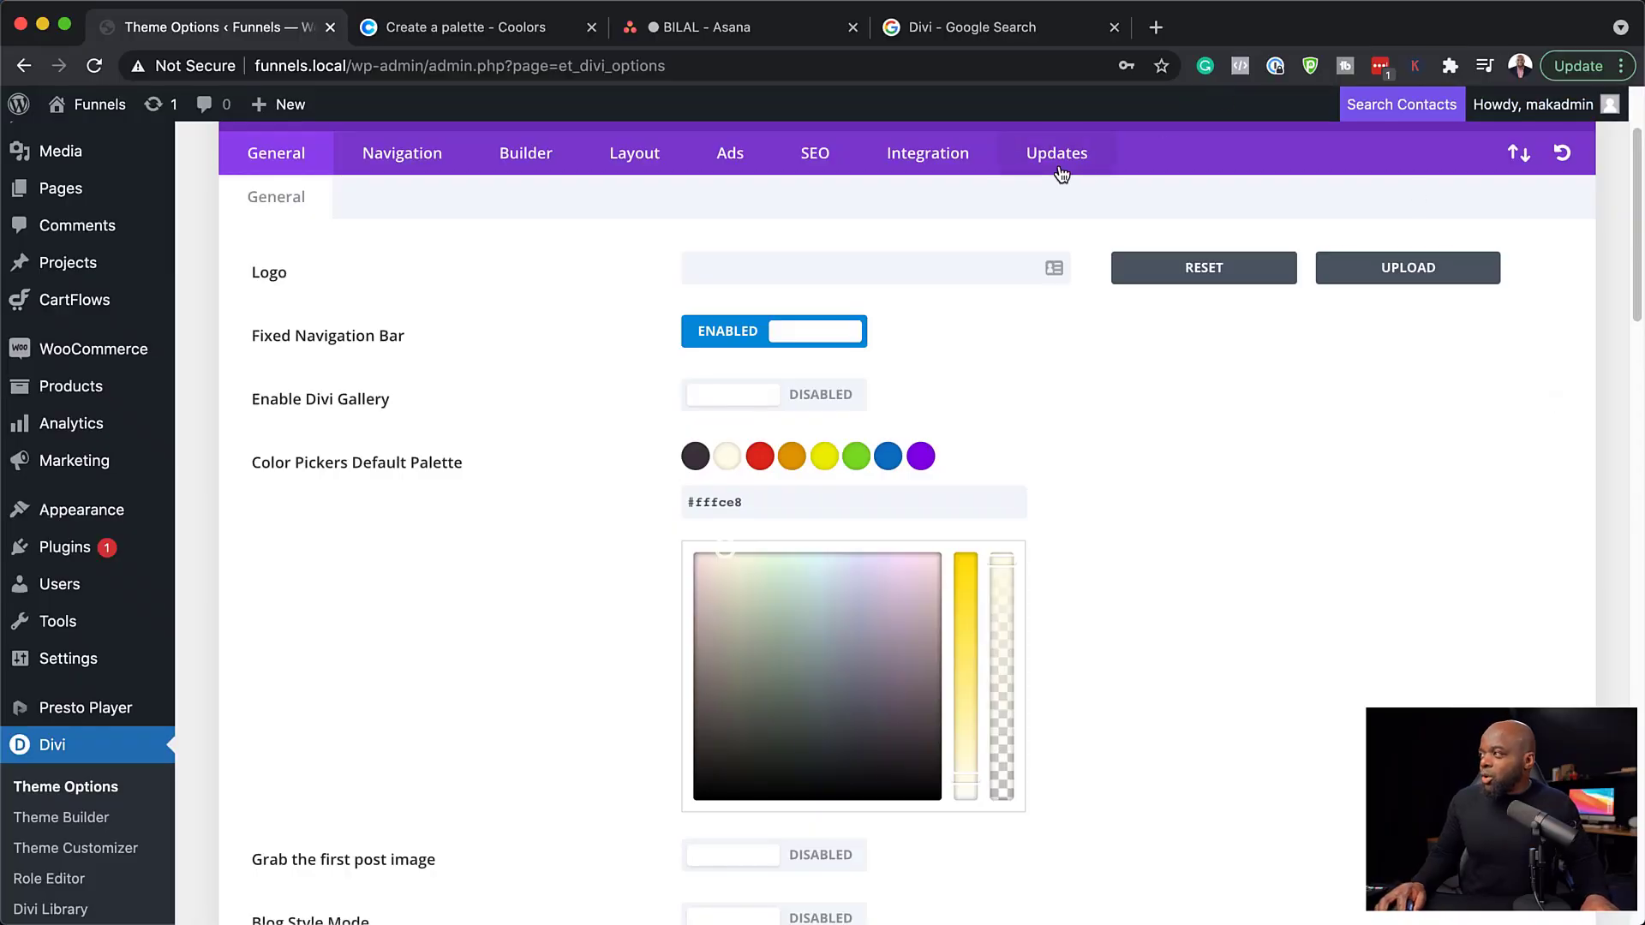
Review the theme's update settings and the post info options for the single post layout.
{"action": "scroll", "coordinate": [1110, 467], "scroll_direction": "up", "scroll_amount": 3}
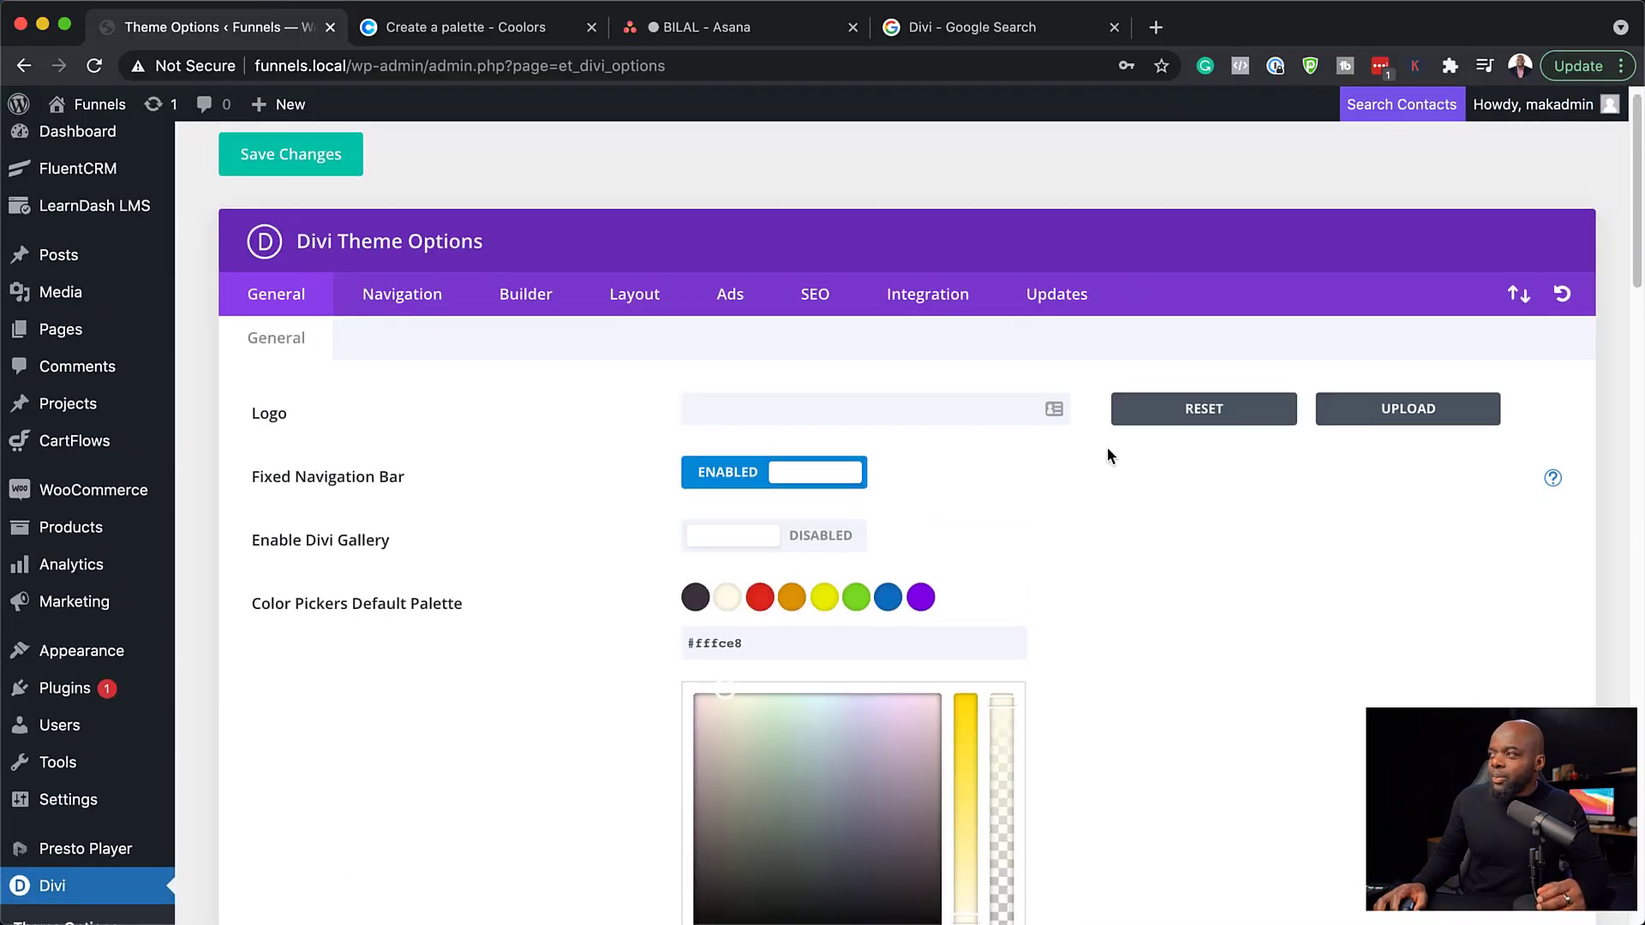
{"action": "left_click", "coordinate": [1055, 298]}
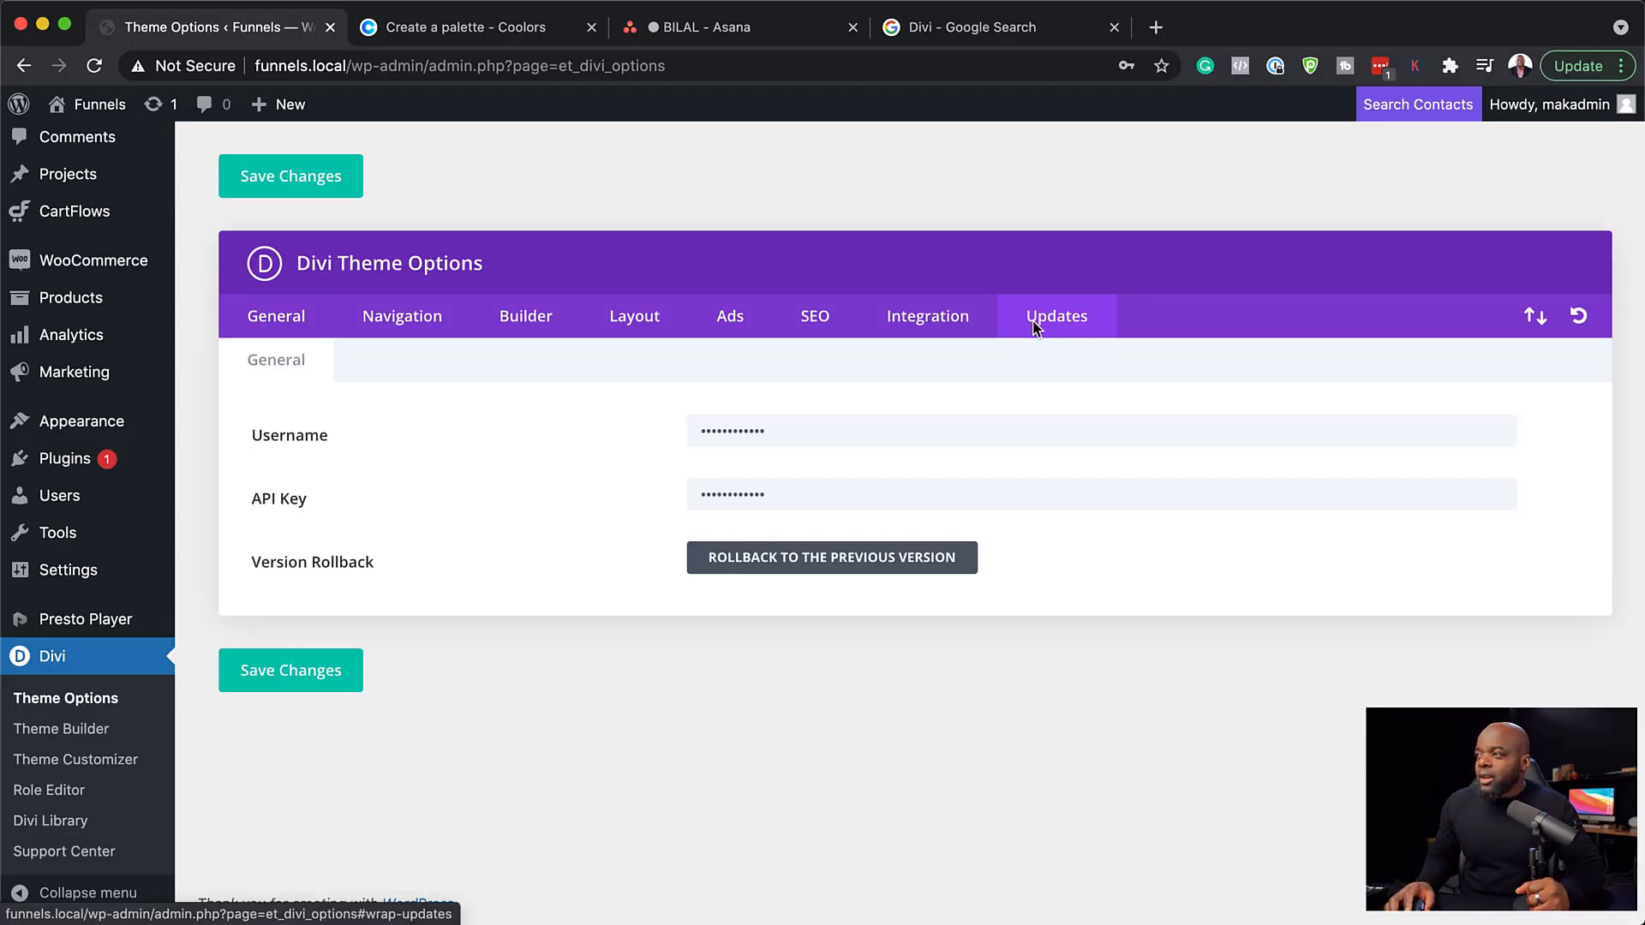
{"action": "left_click", "coordinate": [632, 330]}
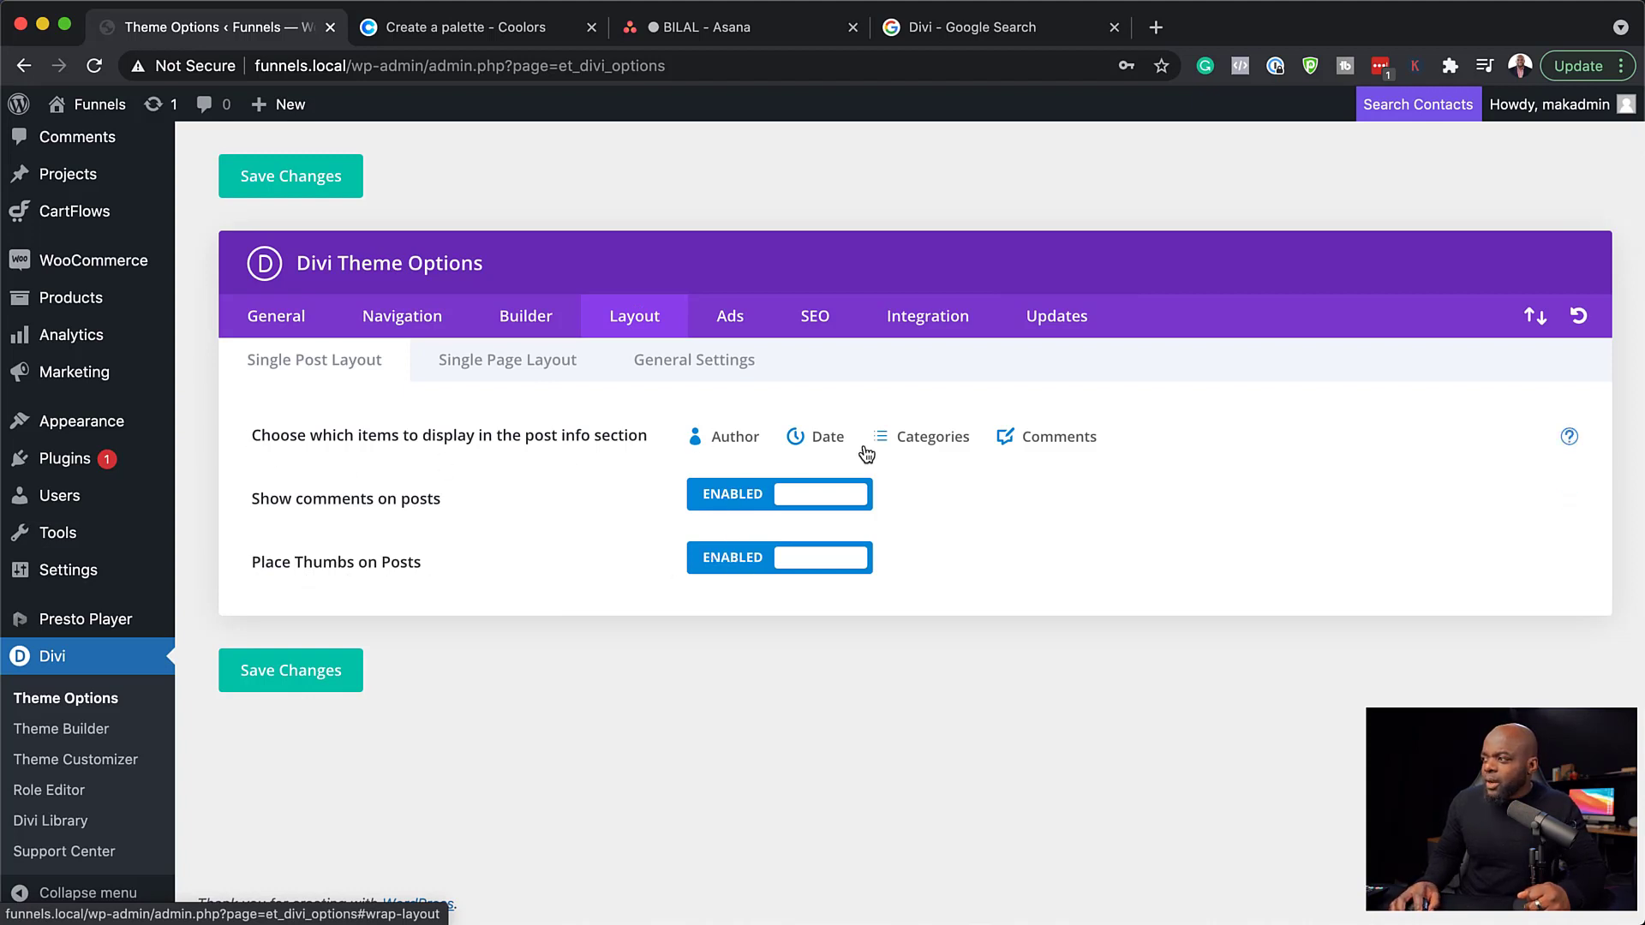
{"action": "left_click", "coordinate": [697, 440]}
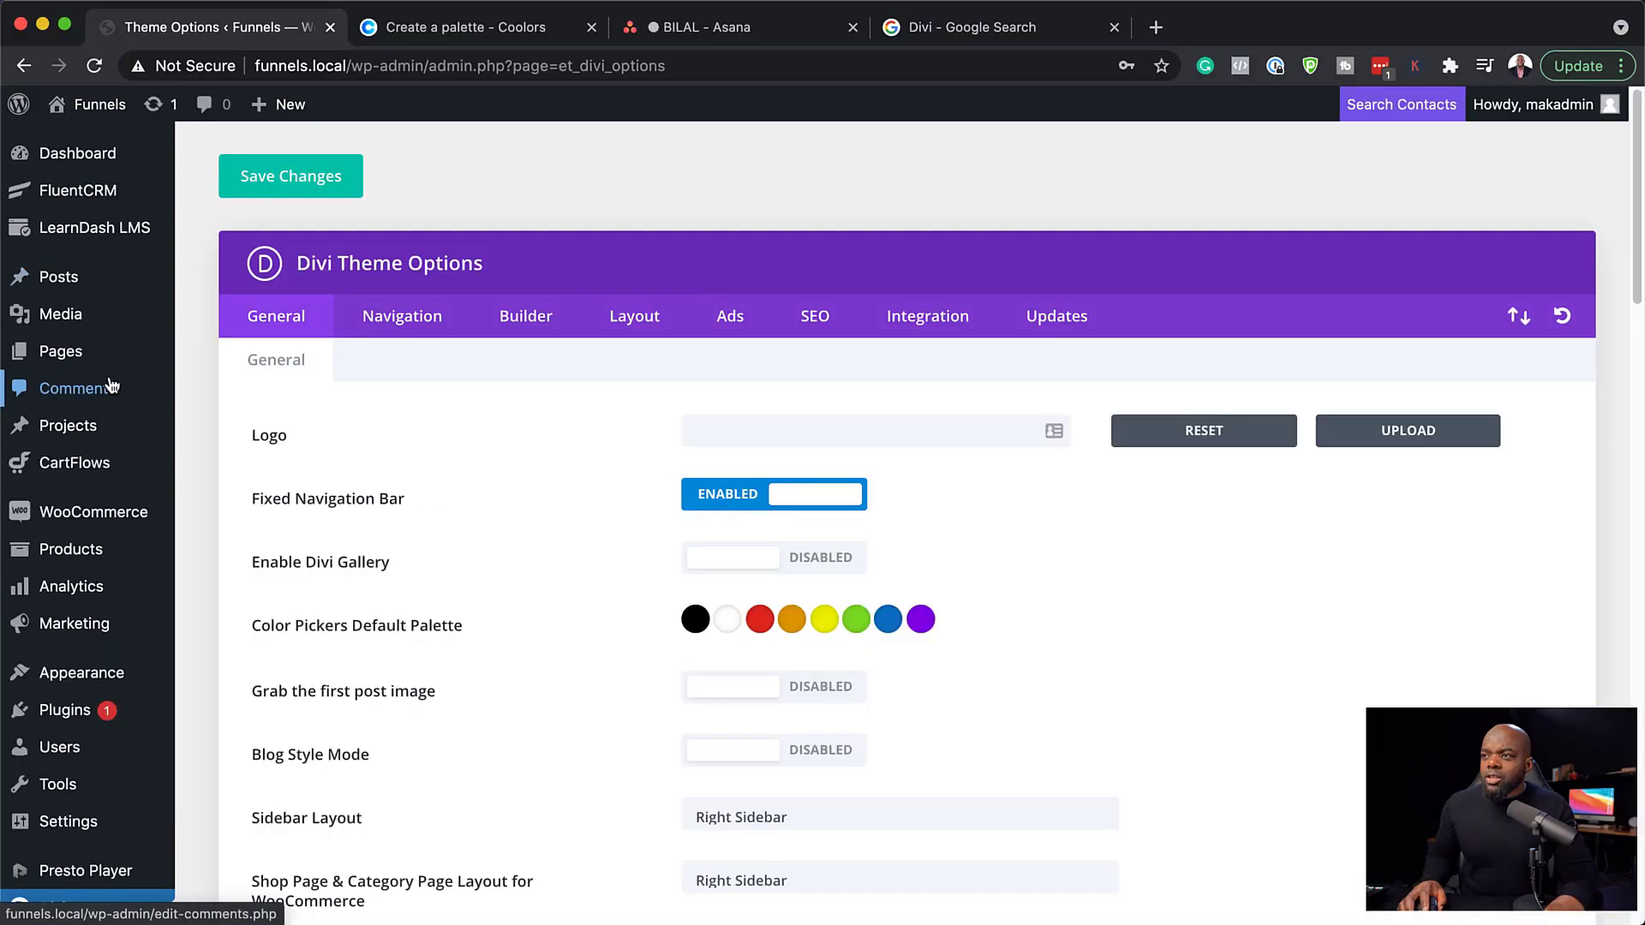
Create a new WordPress page titled "My Page" and start building it from scratch with the Divi Builder.
{"action": "mouse_move", "coordinate": [71, 363]}
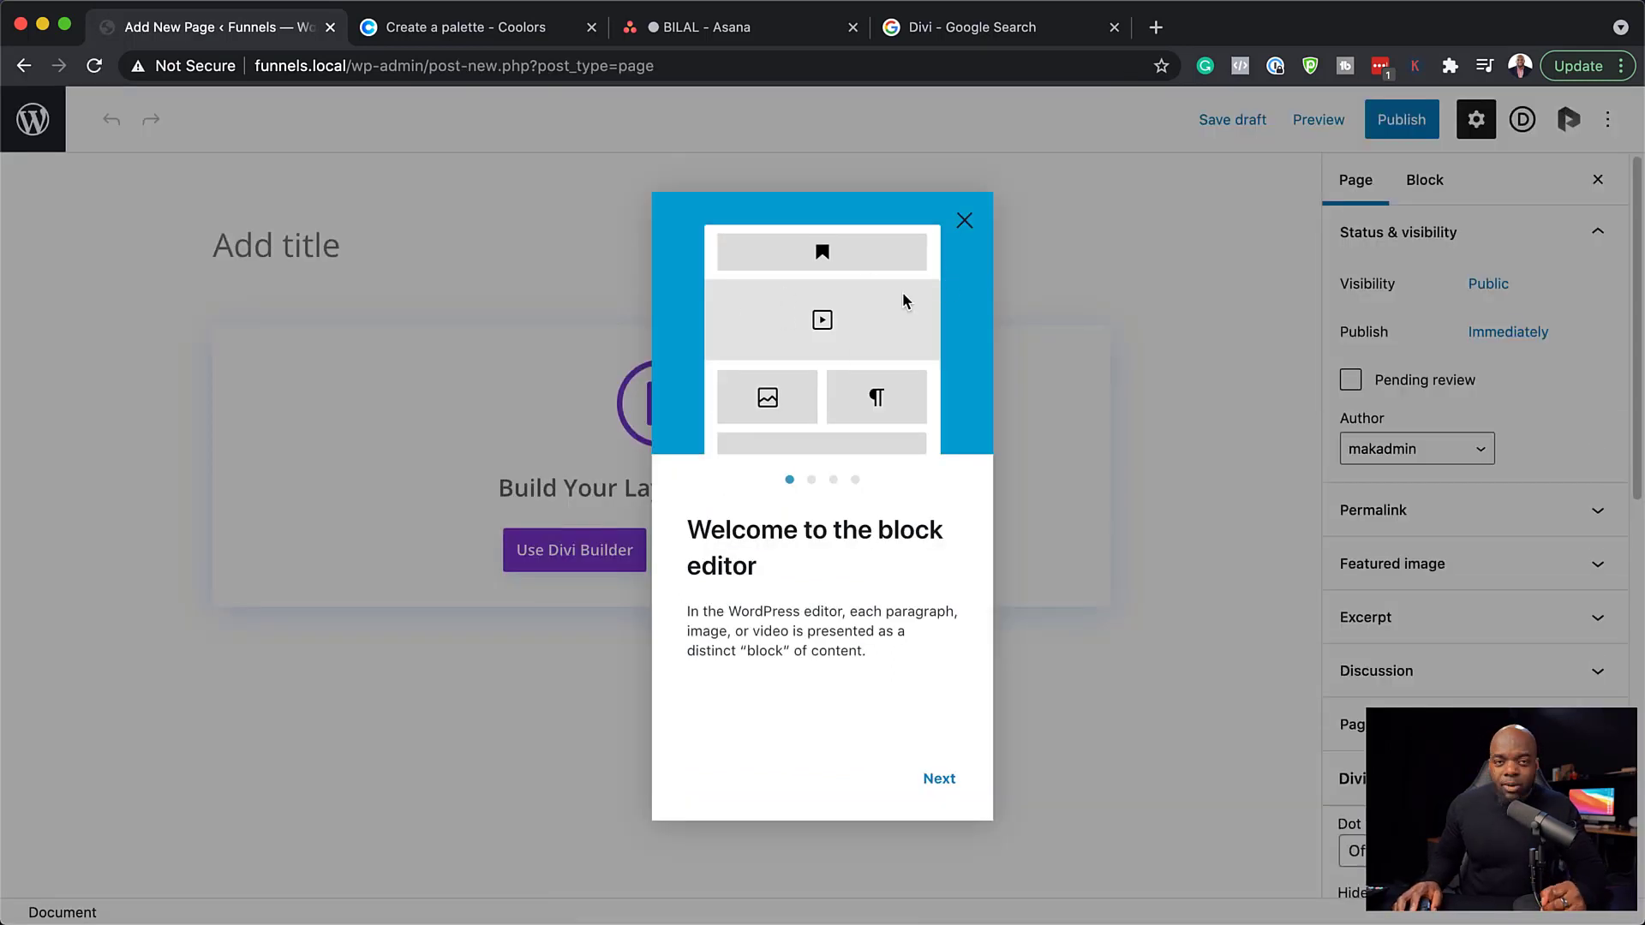
{"action": "left_click", "coordinate": [967, 228]}
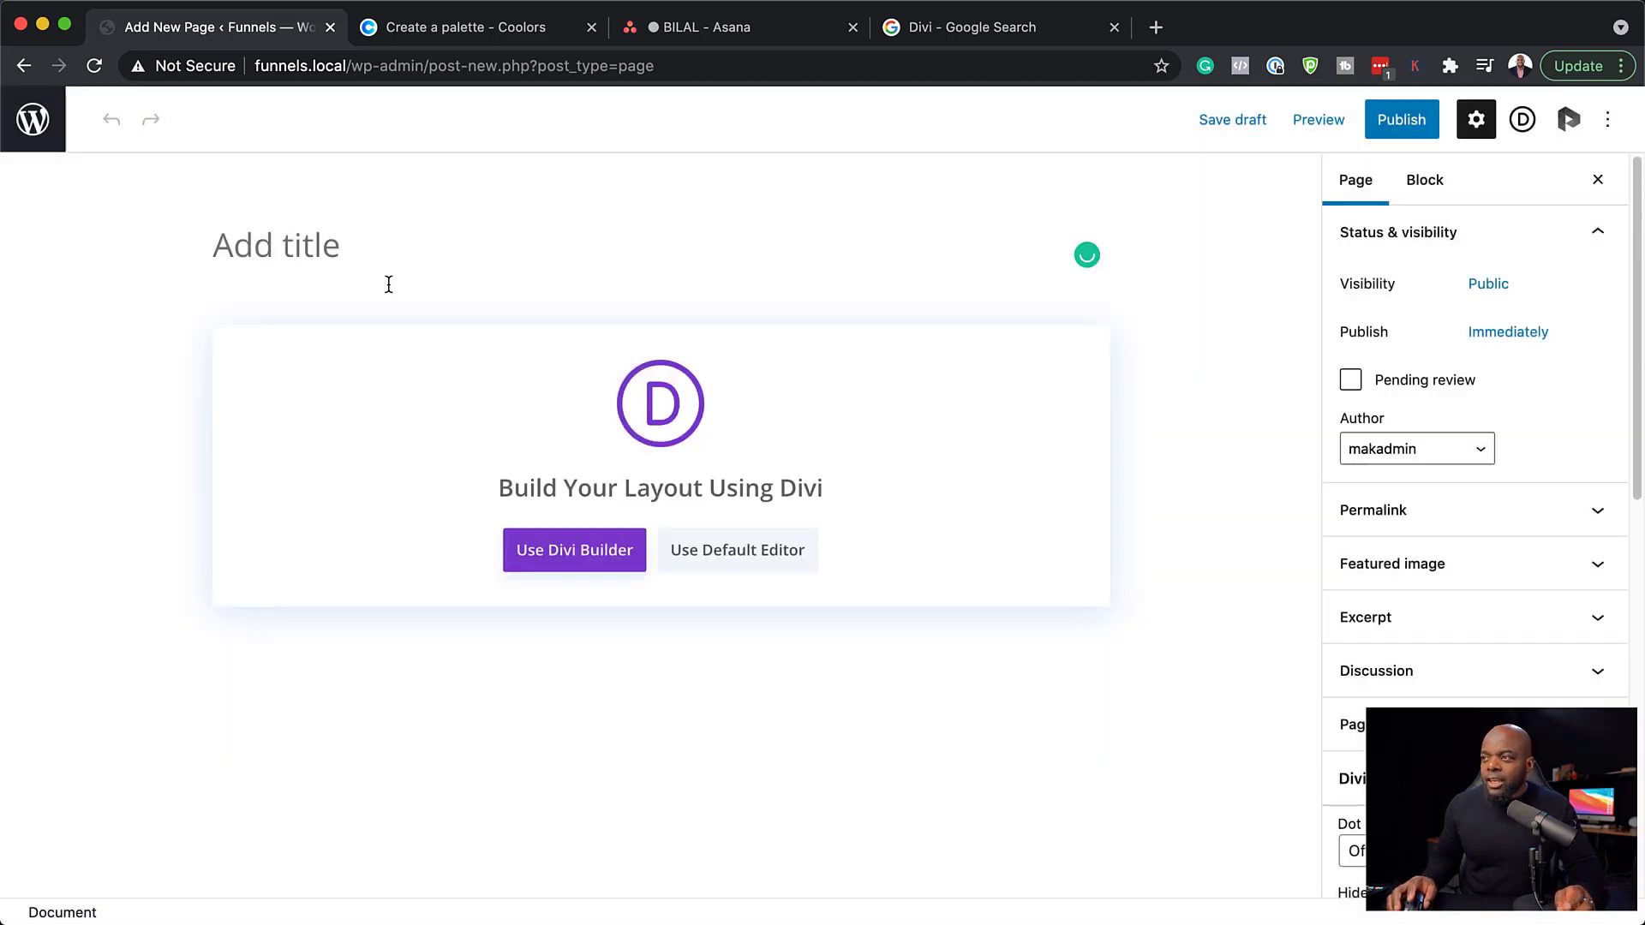
{"action": "type", "text": "My Page"}
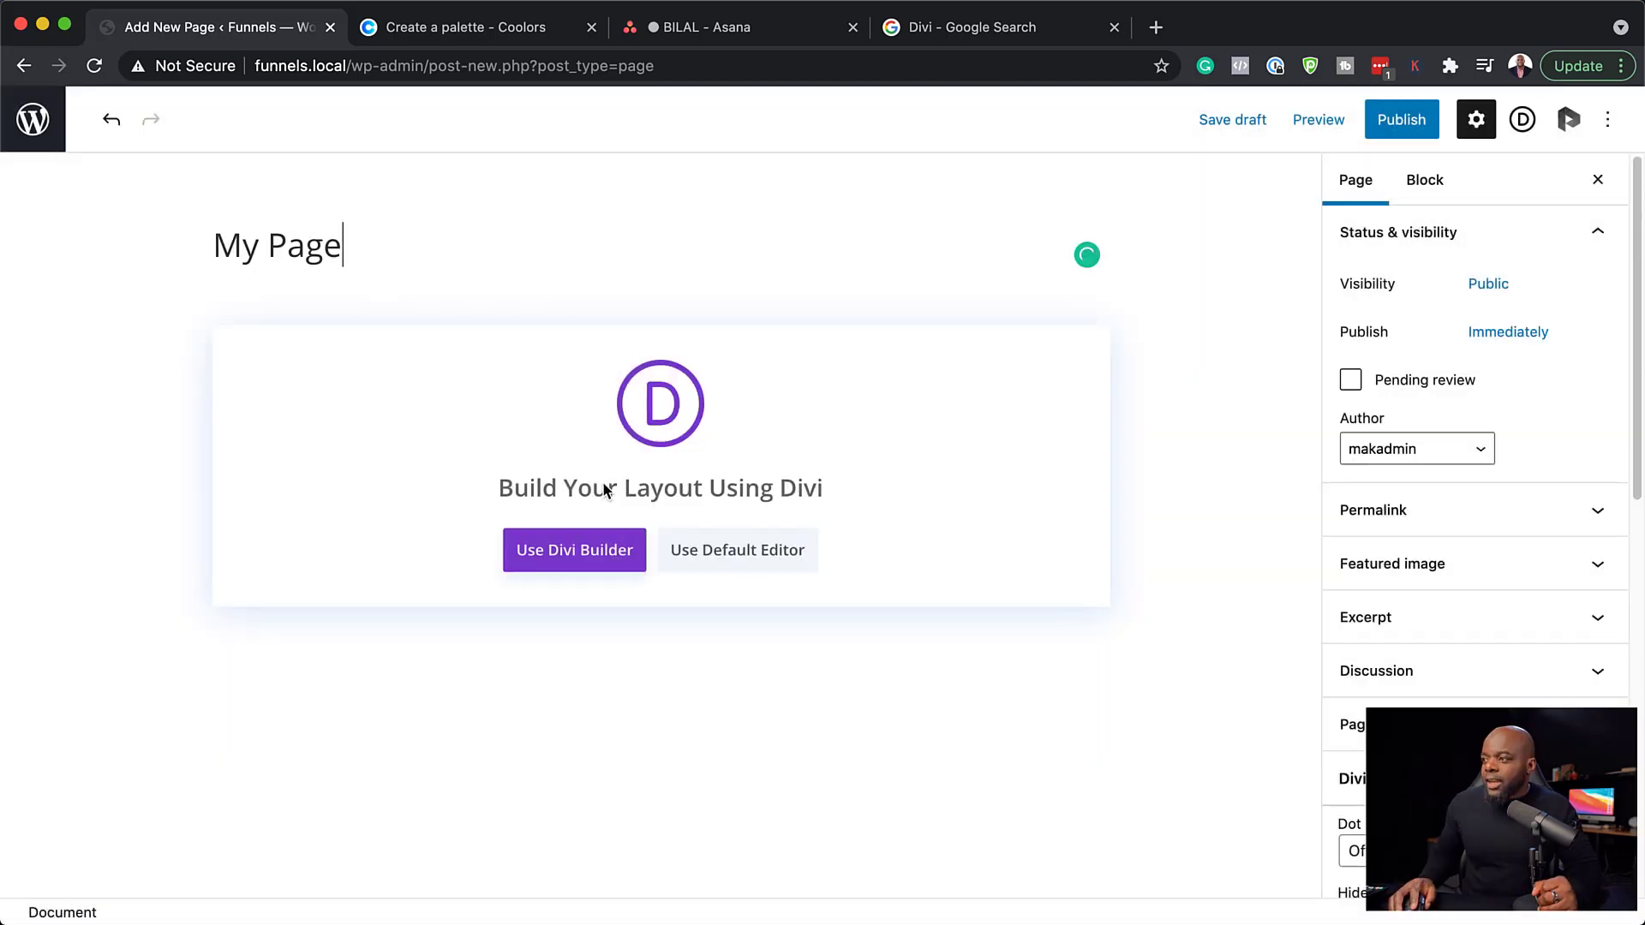
{"action": "left_click", "coordinate": [575, 551]}
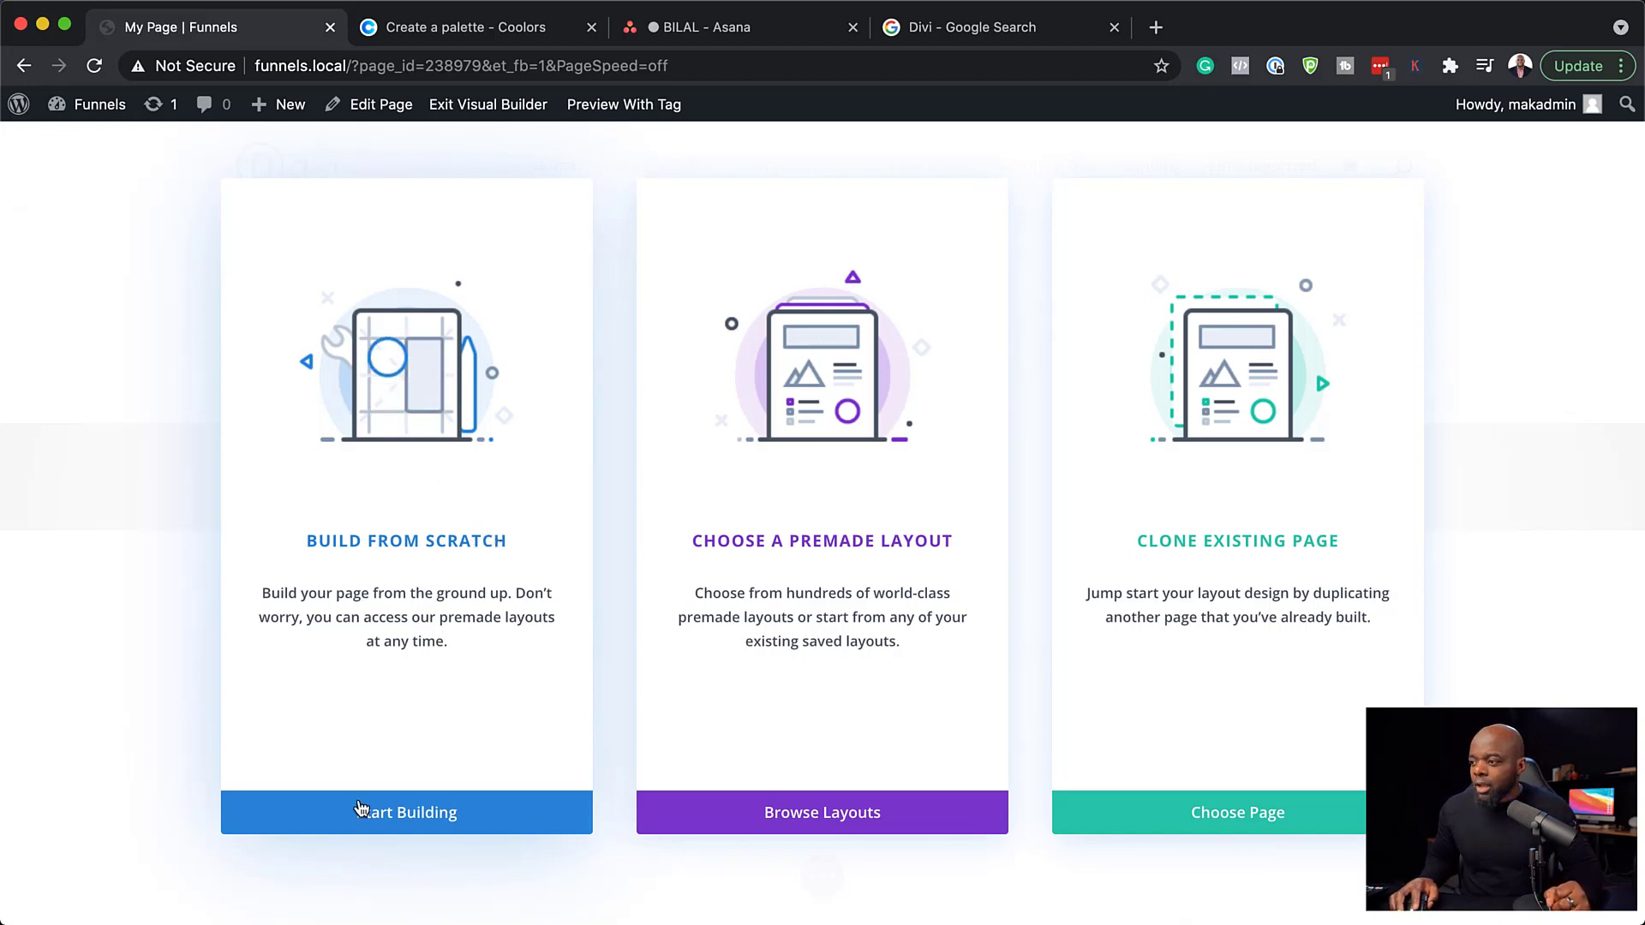
{"action": "left_click", "coordinate": [398, 814]}
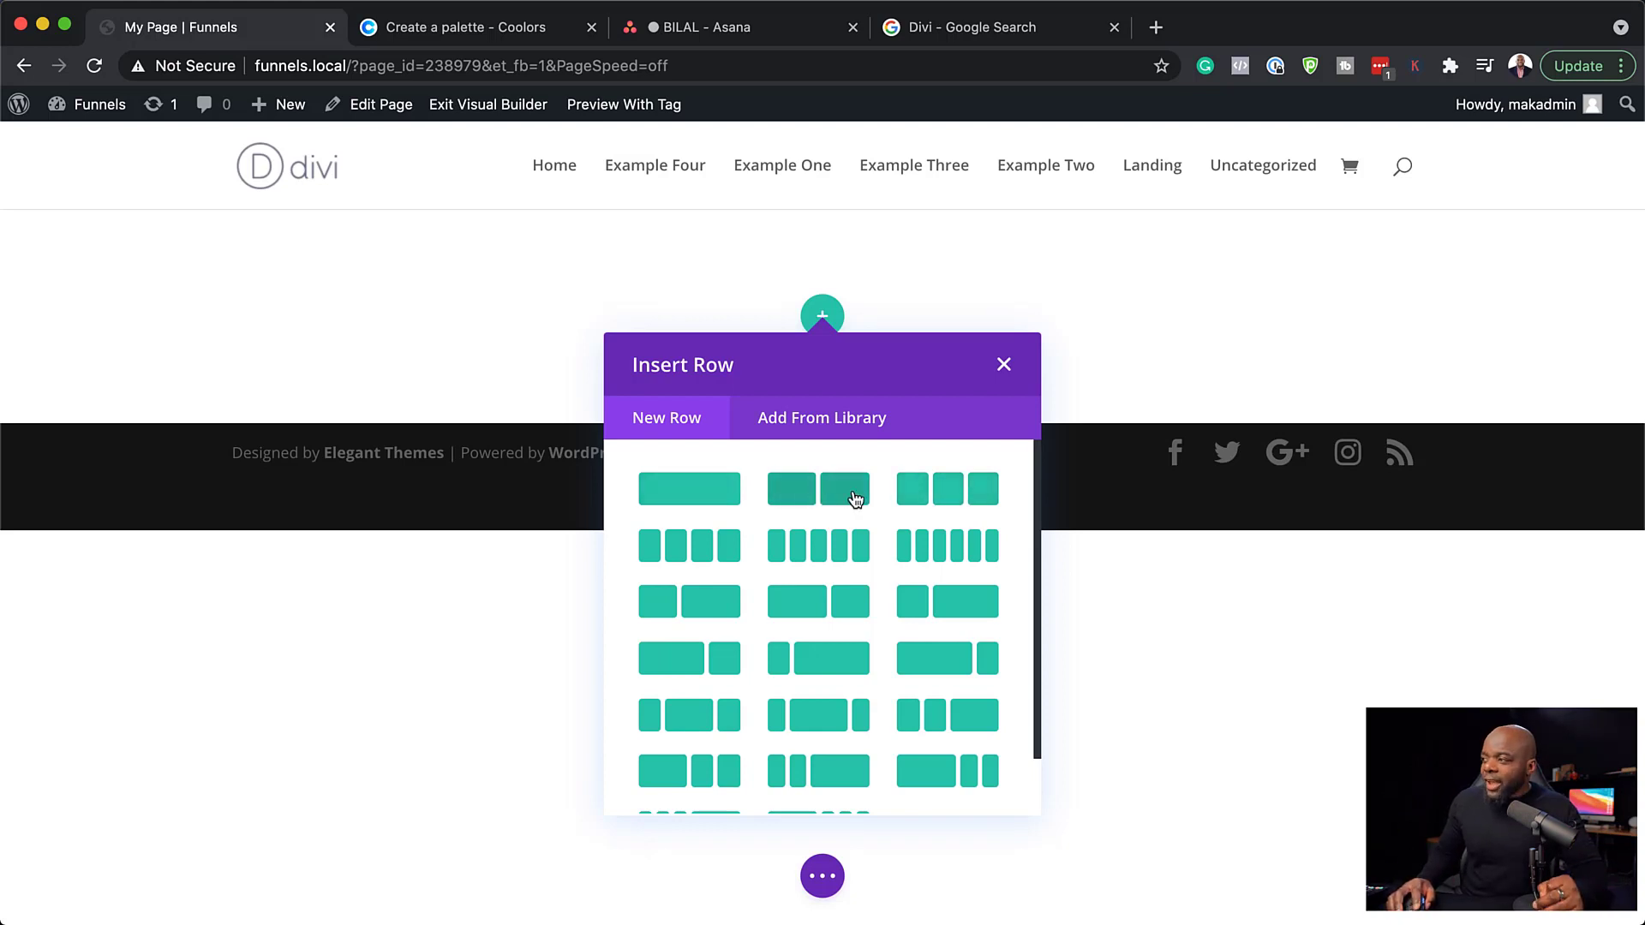
Insert a row of three equal columns and add a Blurb module to the first column.
{"action": "left_click", "coordinate": [917, 497]}
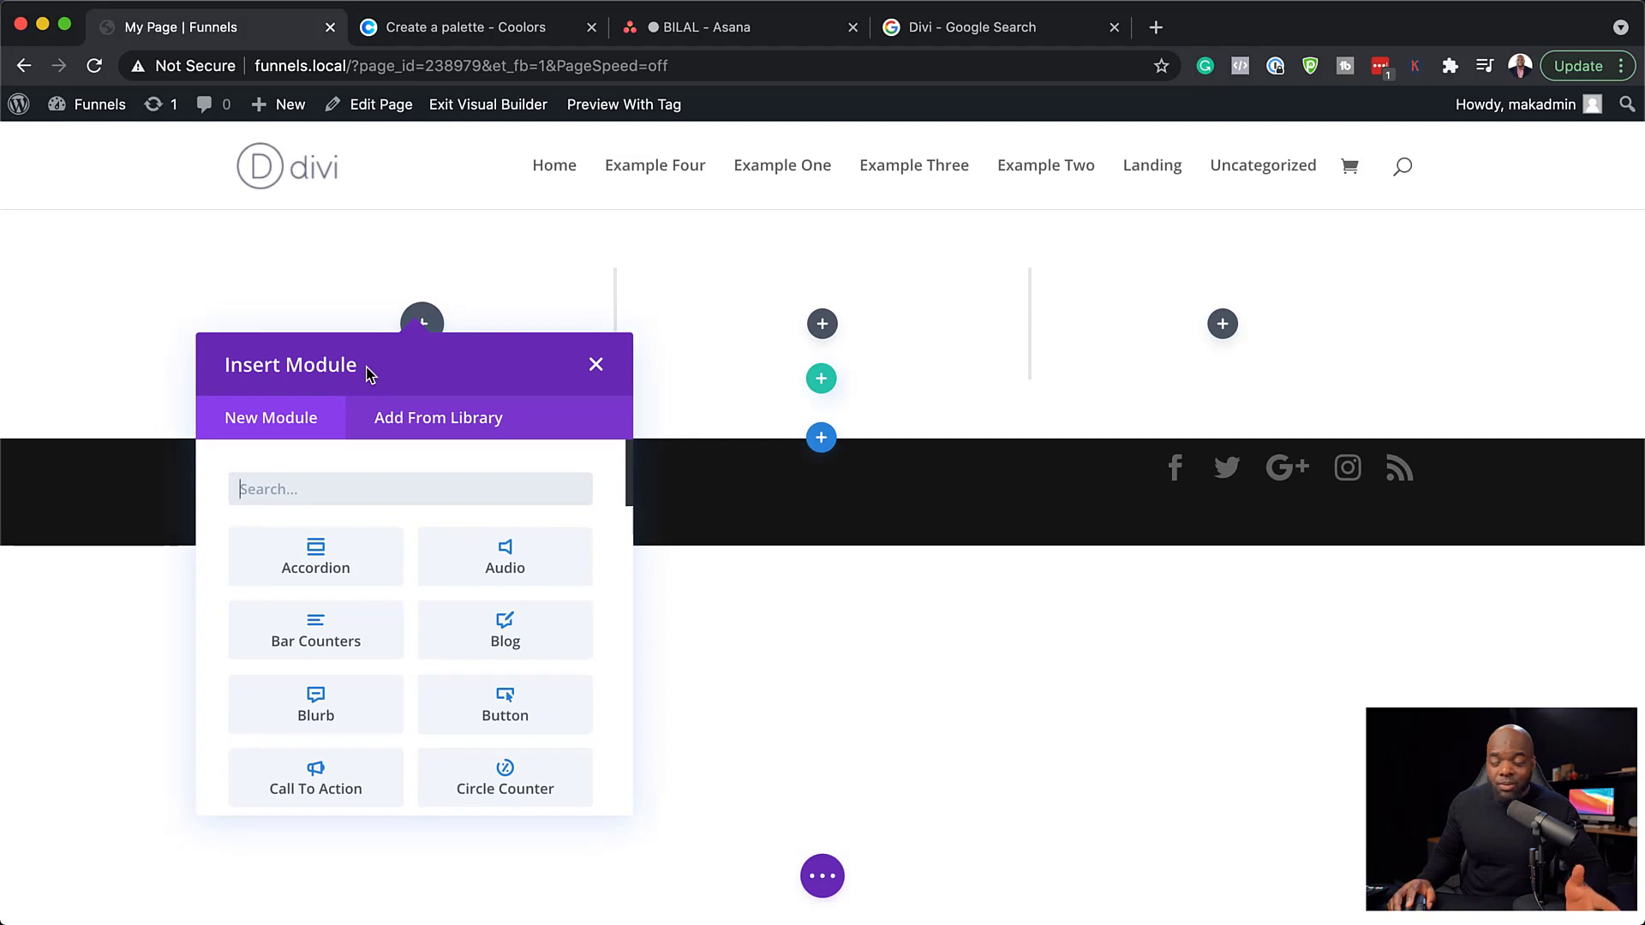
{"action": "scroll", "coordinate": [390, 674], "scroll_direction": "down", "scroll_amount": 2}
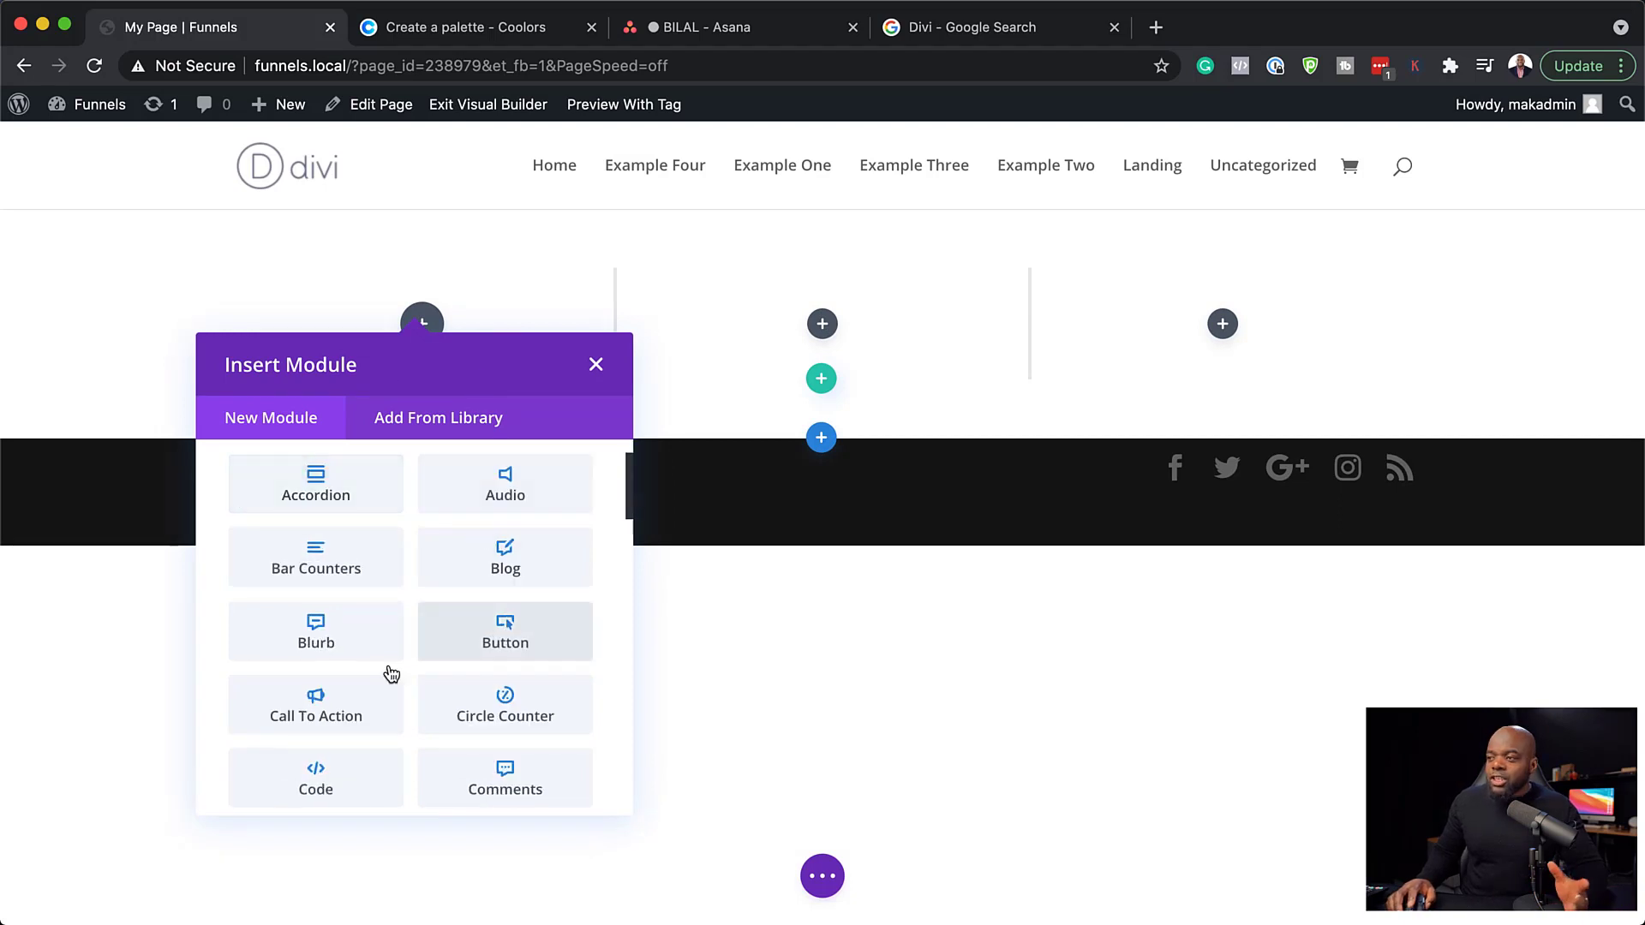
{"action": "left_click", "coordinate": [353, 637]}
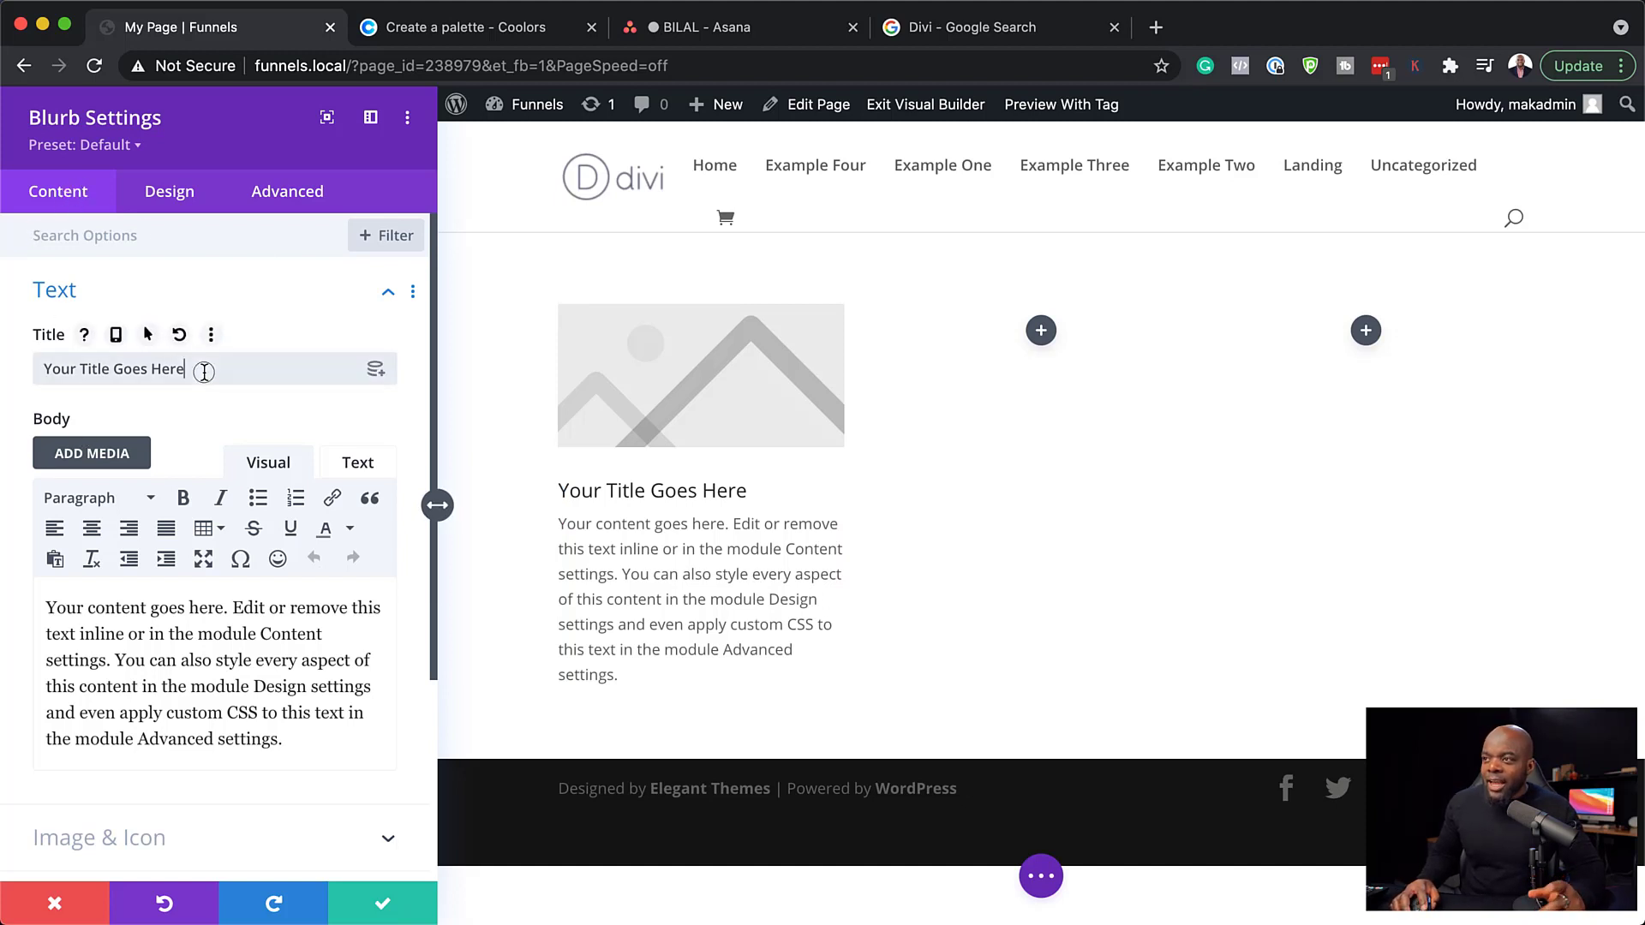
Change the blurb's title to "My Content Here".
{"action": "left_click_drag", "start_coordinate": [204, 372], "coordinate": [10, 361]}
{"action": "type", "text": "M"}
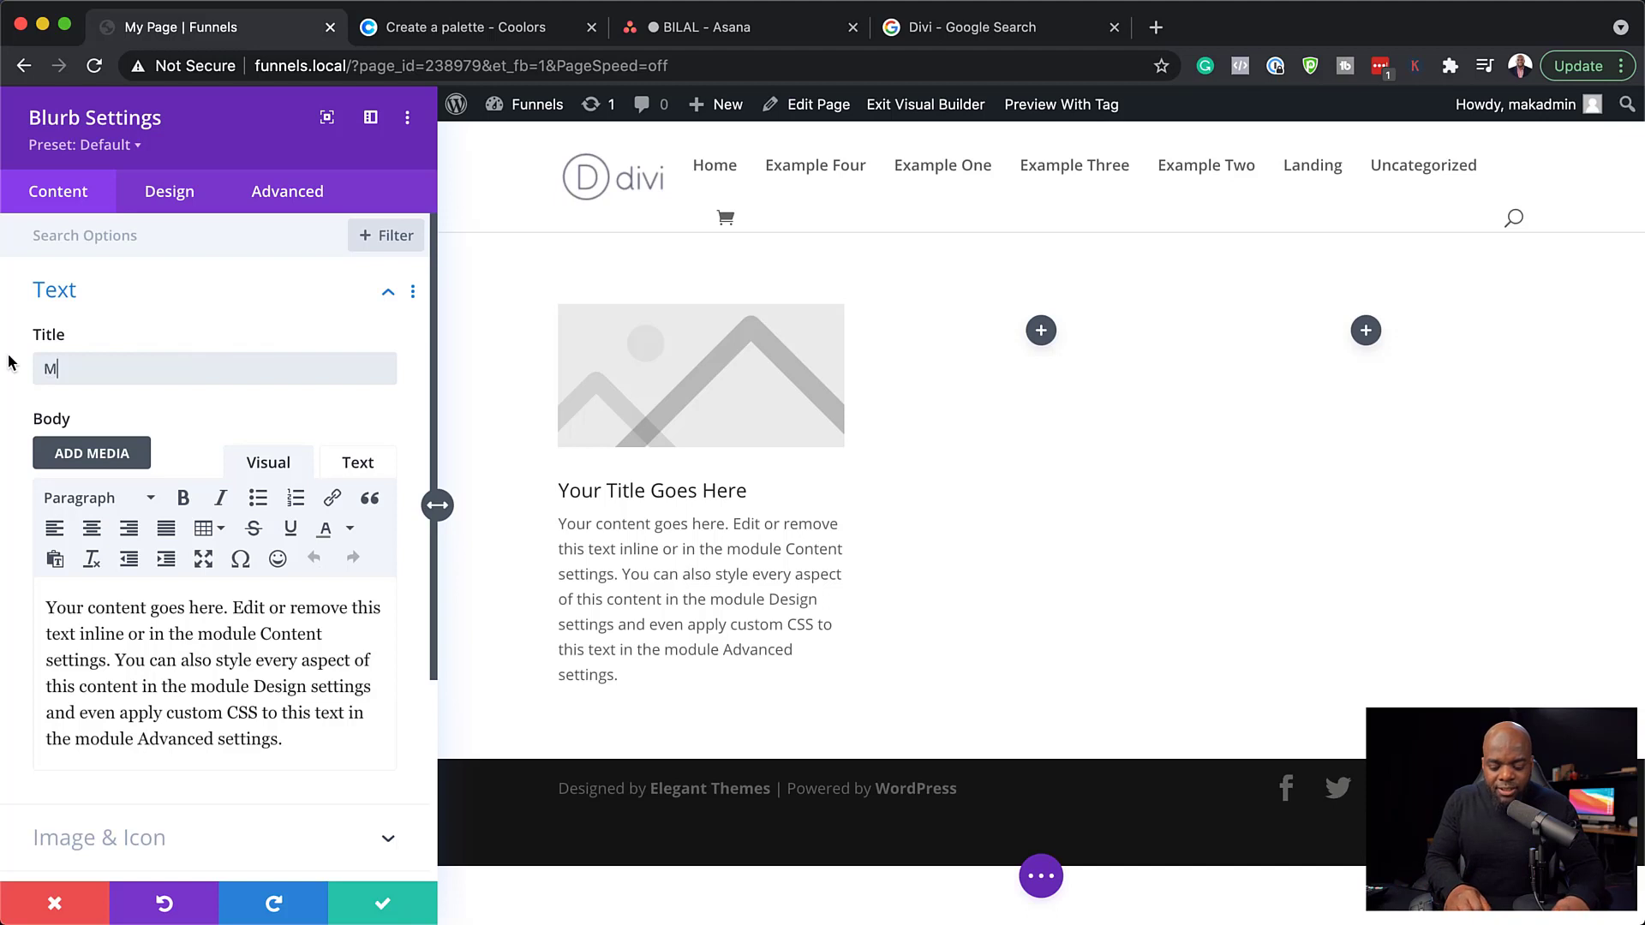
{"action": "type", "text": "y Content Here"}
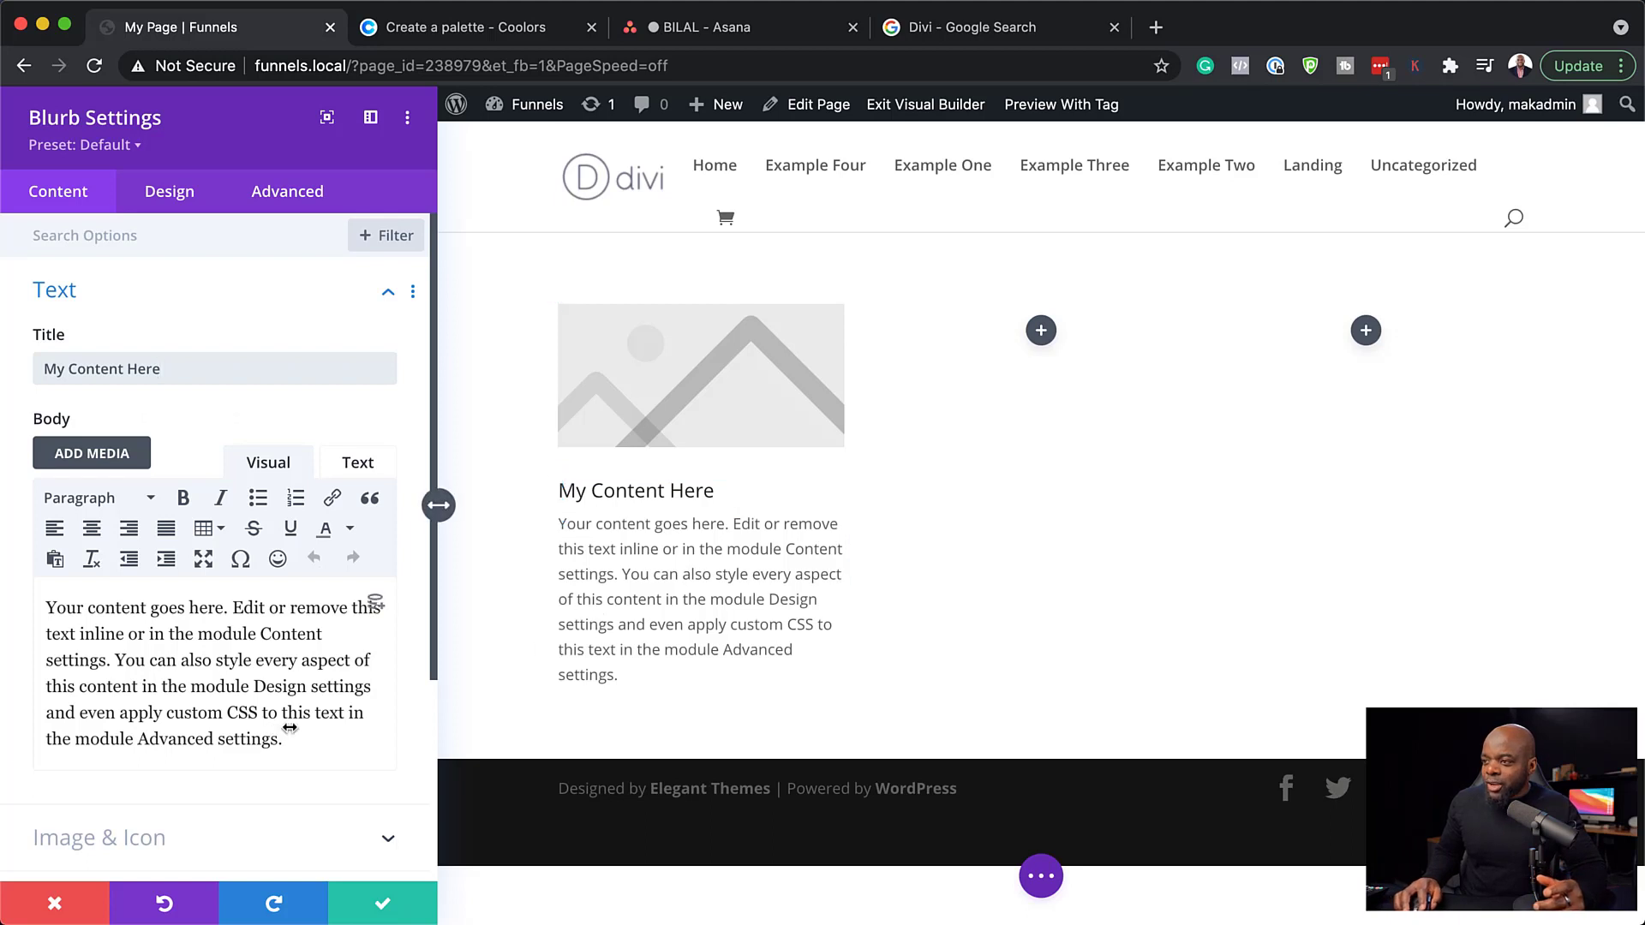
Shorten the blurb's body text so it ends with "every aspect of this content in the module.".
{"action": "left_click", "coordinate": [249, 686]}
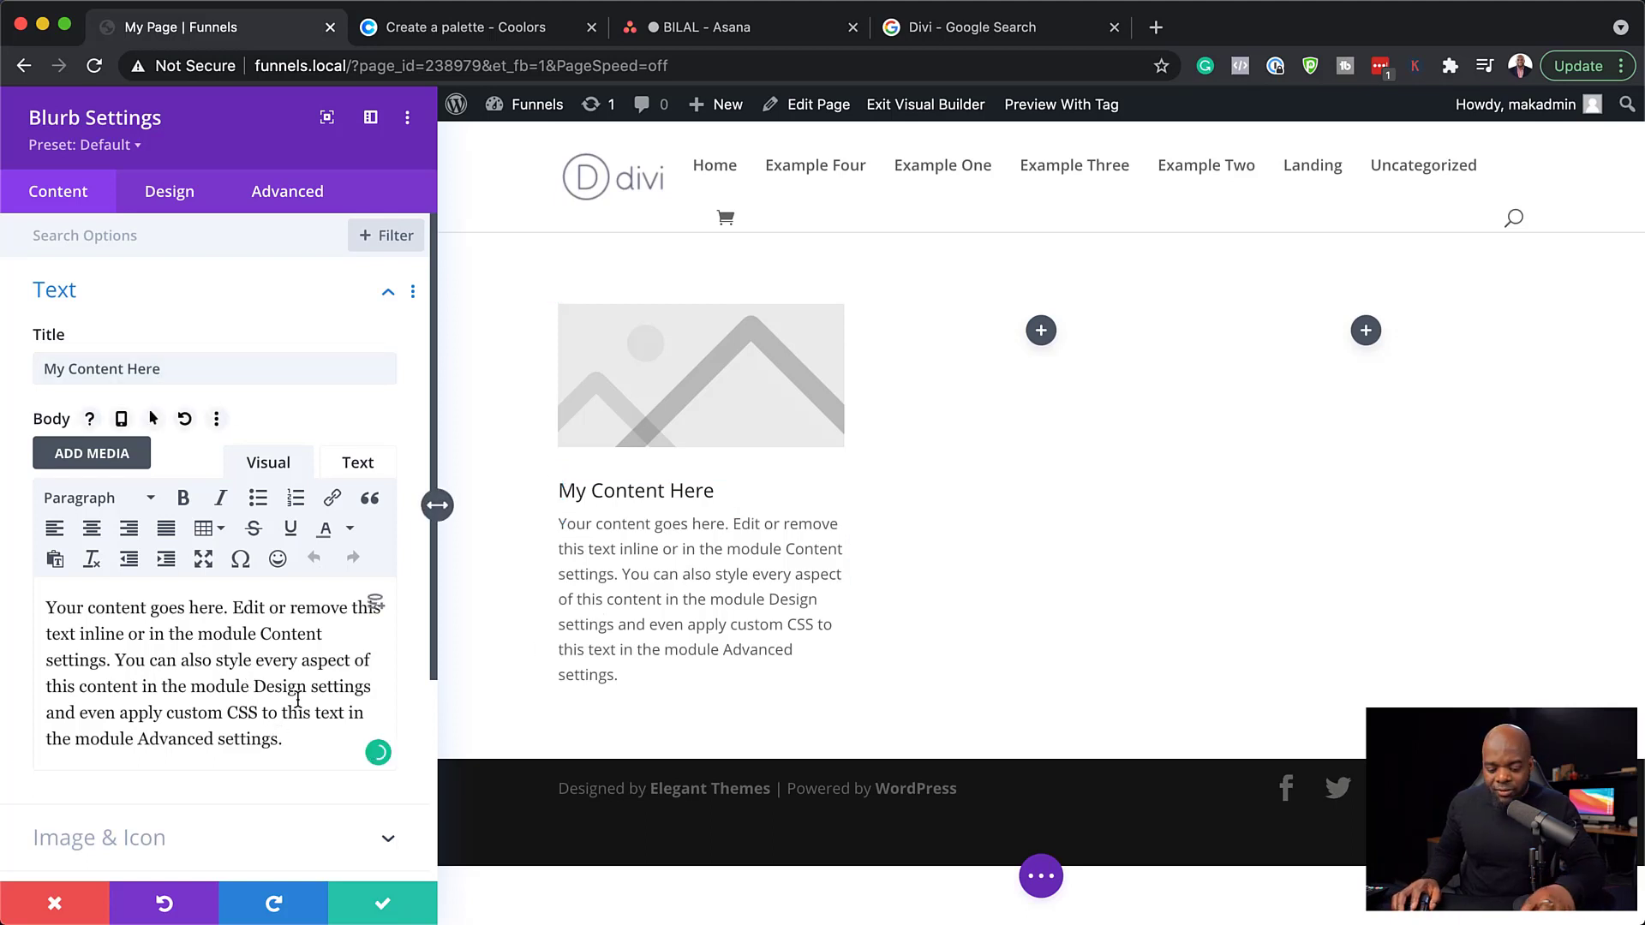
{"action": "type", "text": "."}
{"action": "left_click_drag", "start_coordinate": [257, 686], "coordinate": [359, 772]}
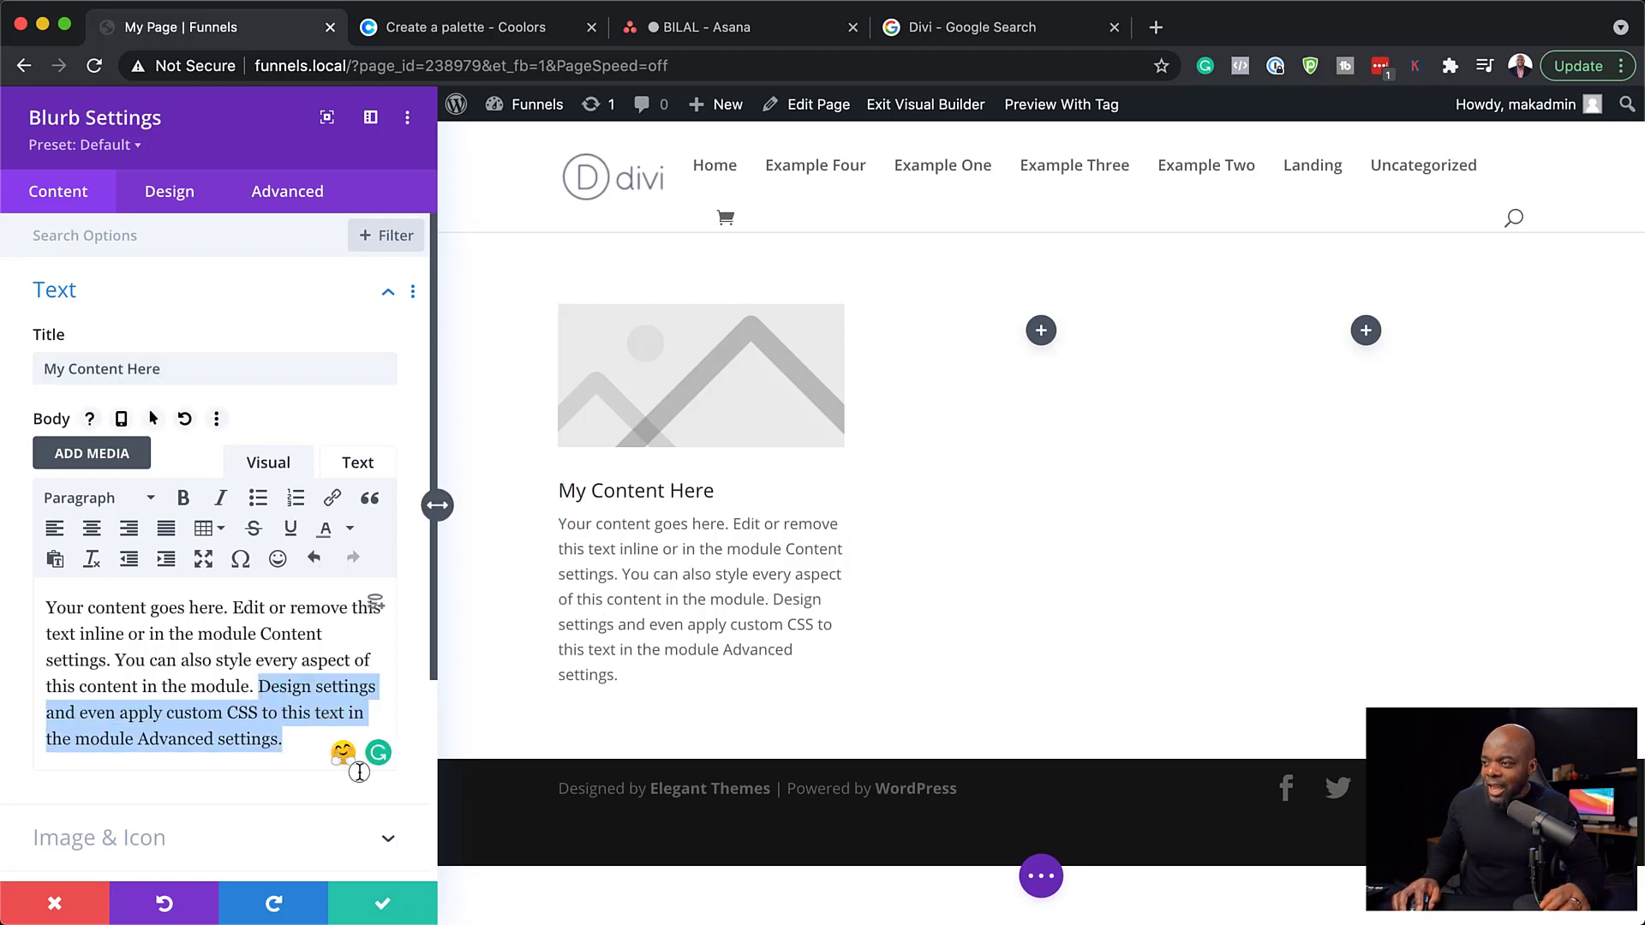
{"action": "key", "text": "BackSpace"}
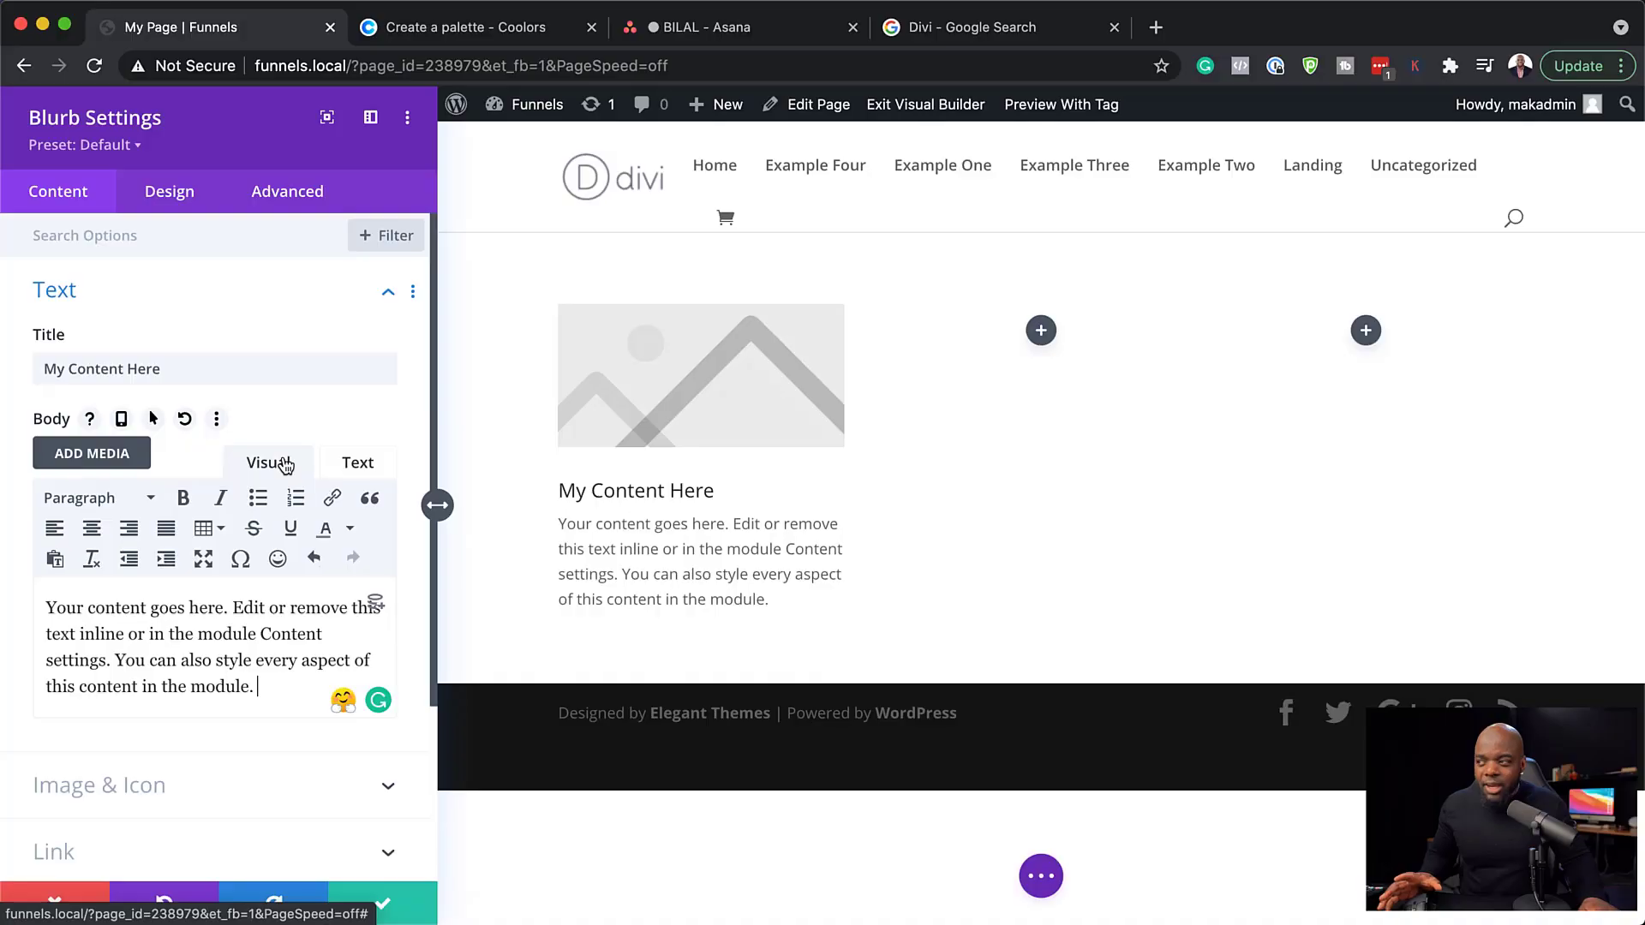
Switch the blurb from an image to an icon and choose the square icon with horizontal text lines.
{"action": "scroll", "coordinate": [231, 613], "scroll_direction": "down", "scroll_amount": 5}
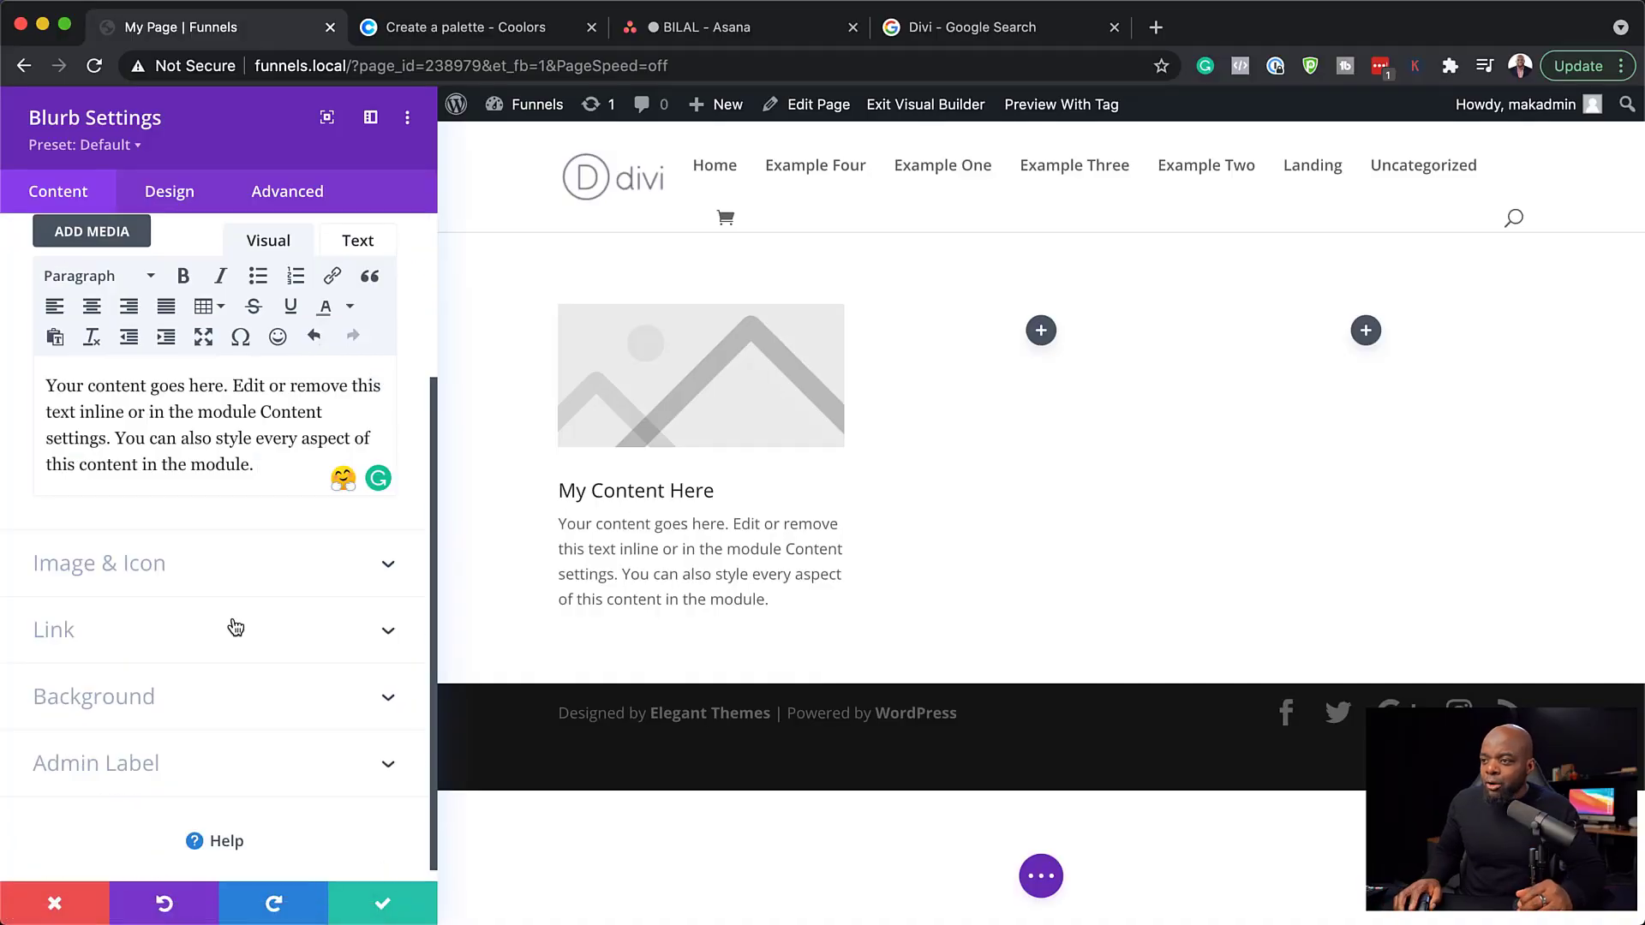
{"action": "left_click", "coordinate": [149, 572]}
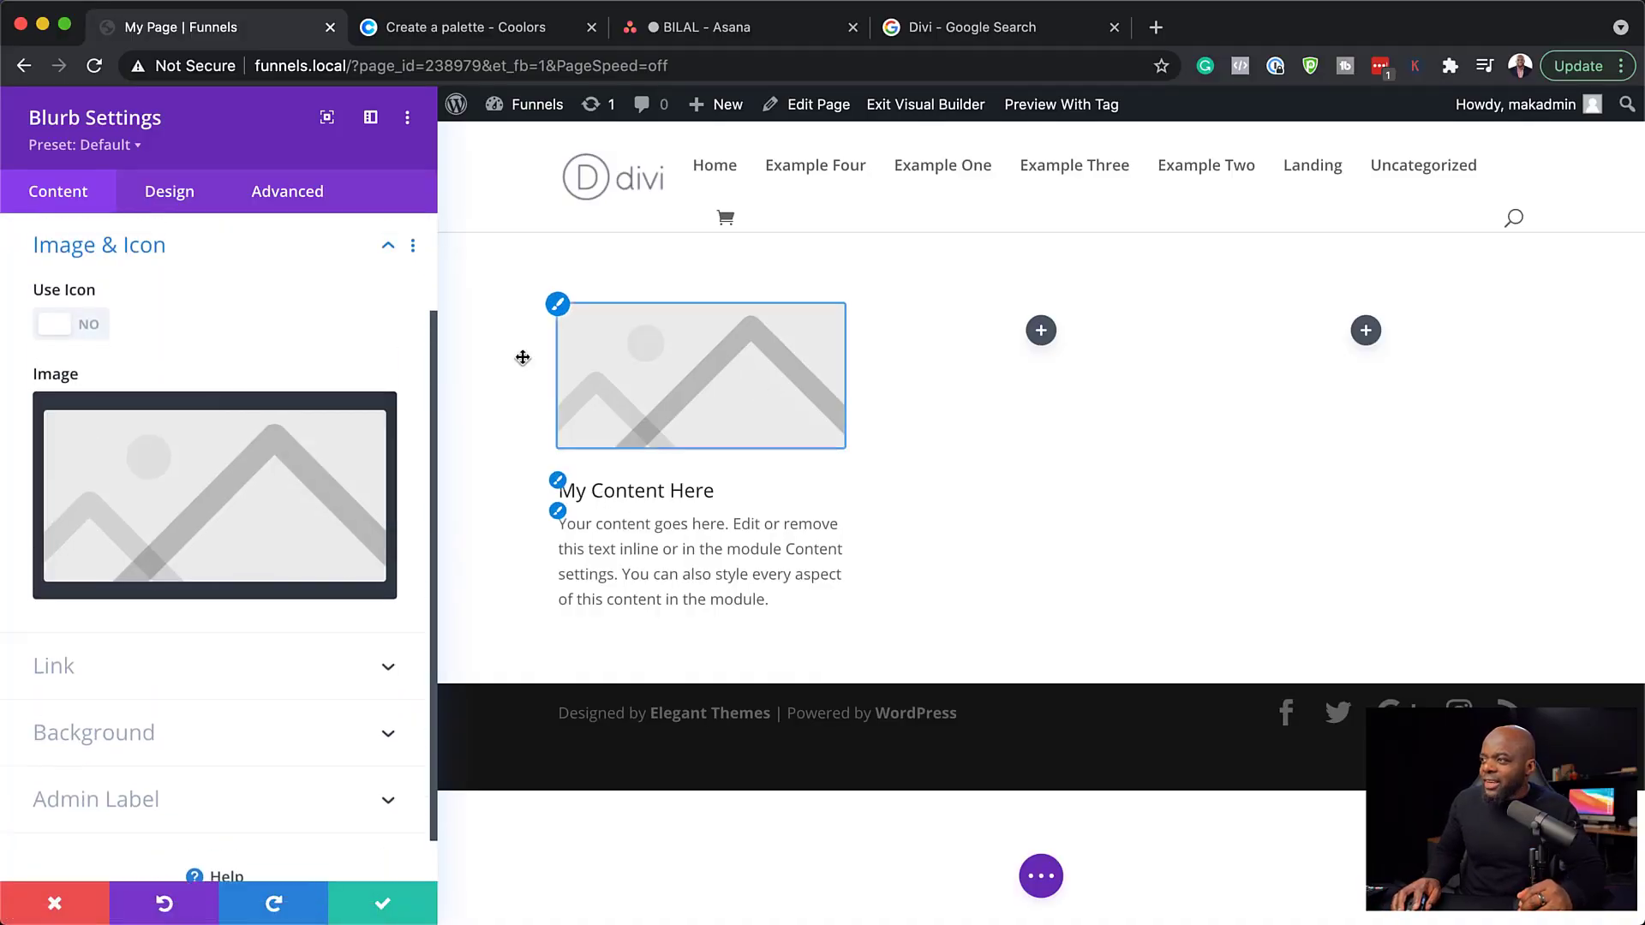
{"action": "left_click", "coordinate": [92, 334]}
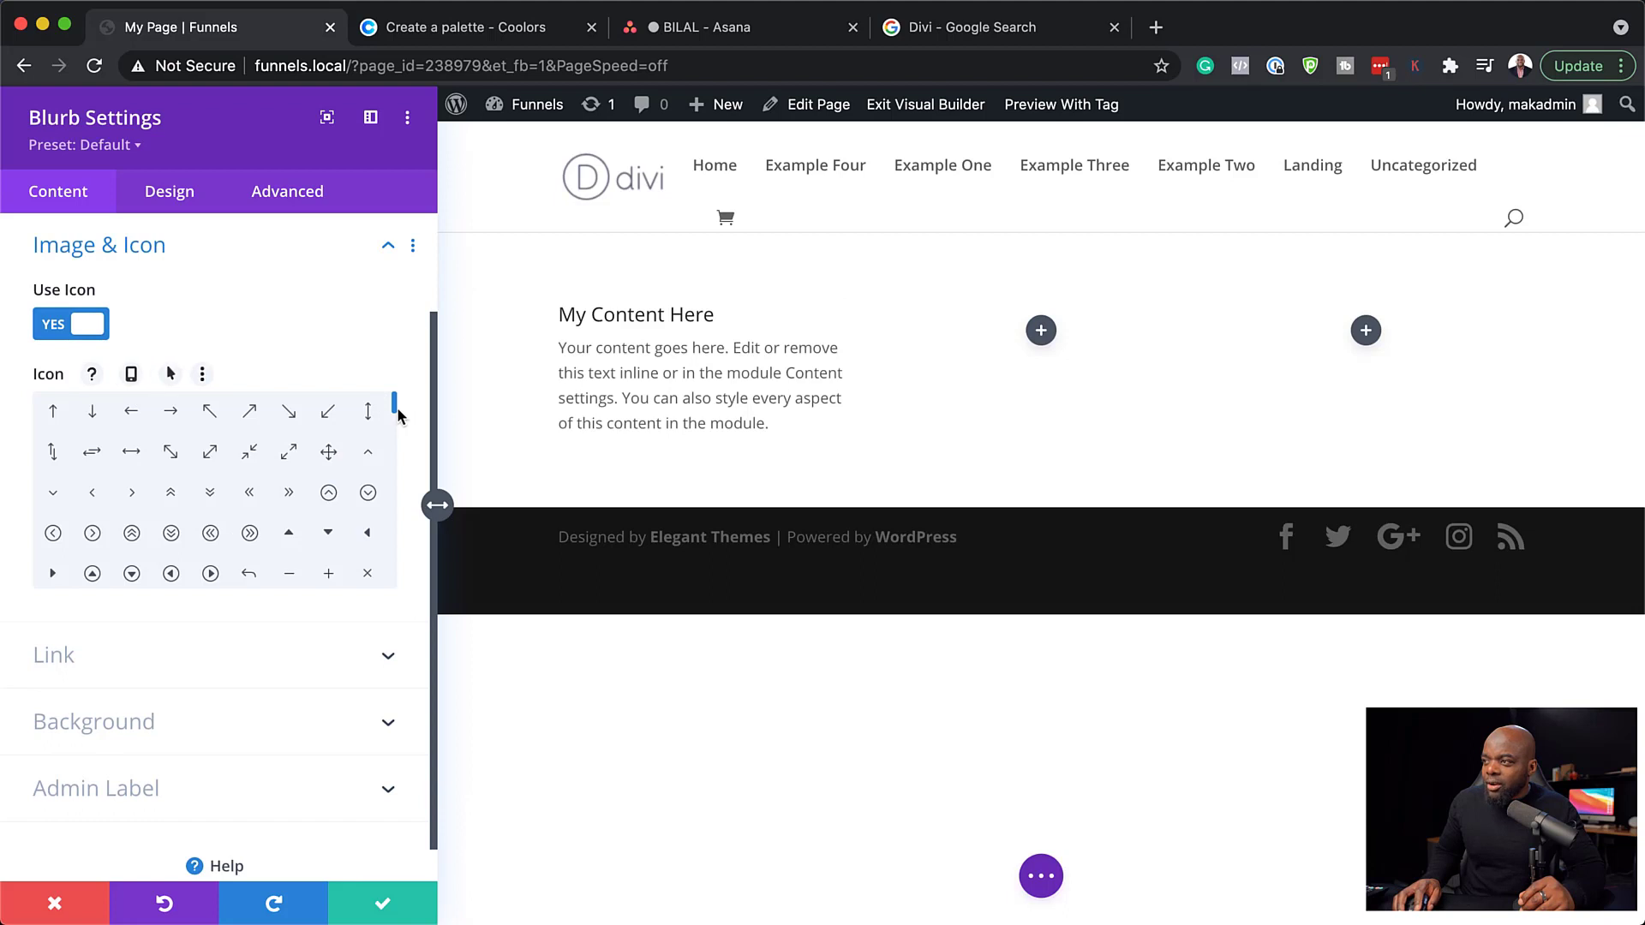
{"action": "left_click_drag", "start_coordinate": [394, 411], "coordinate": [397, 432]}
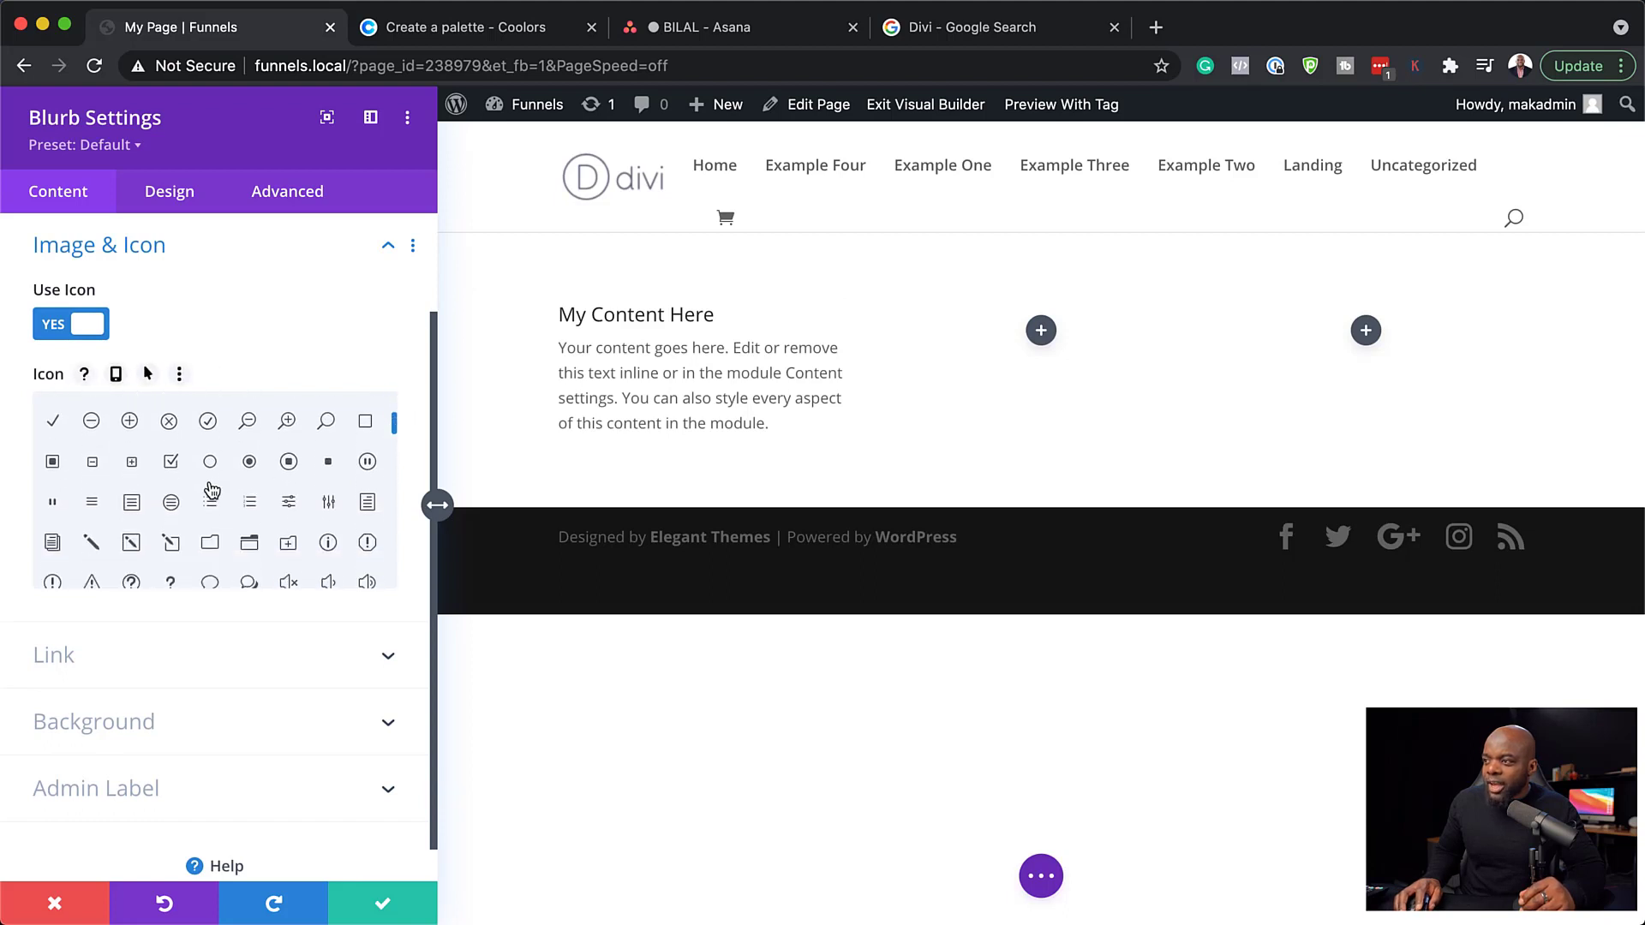
{"action": "left_click", "coordinate": [130, 505]}
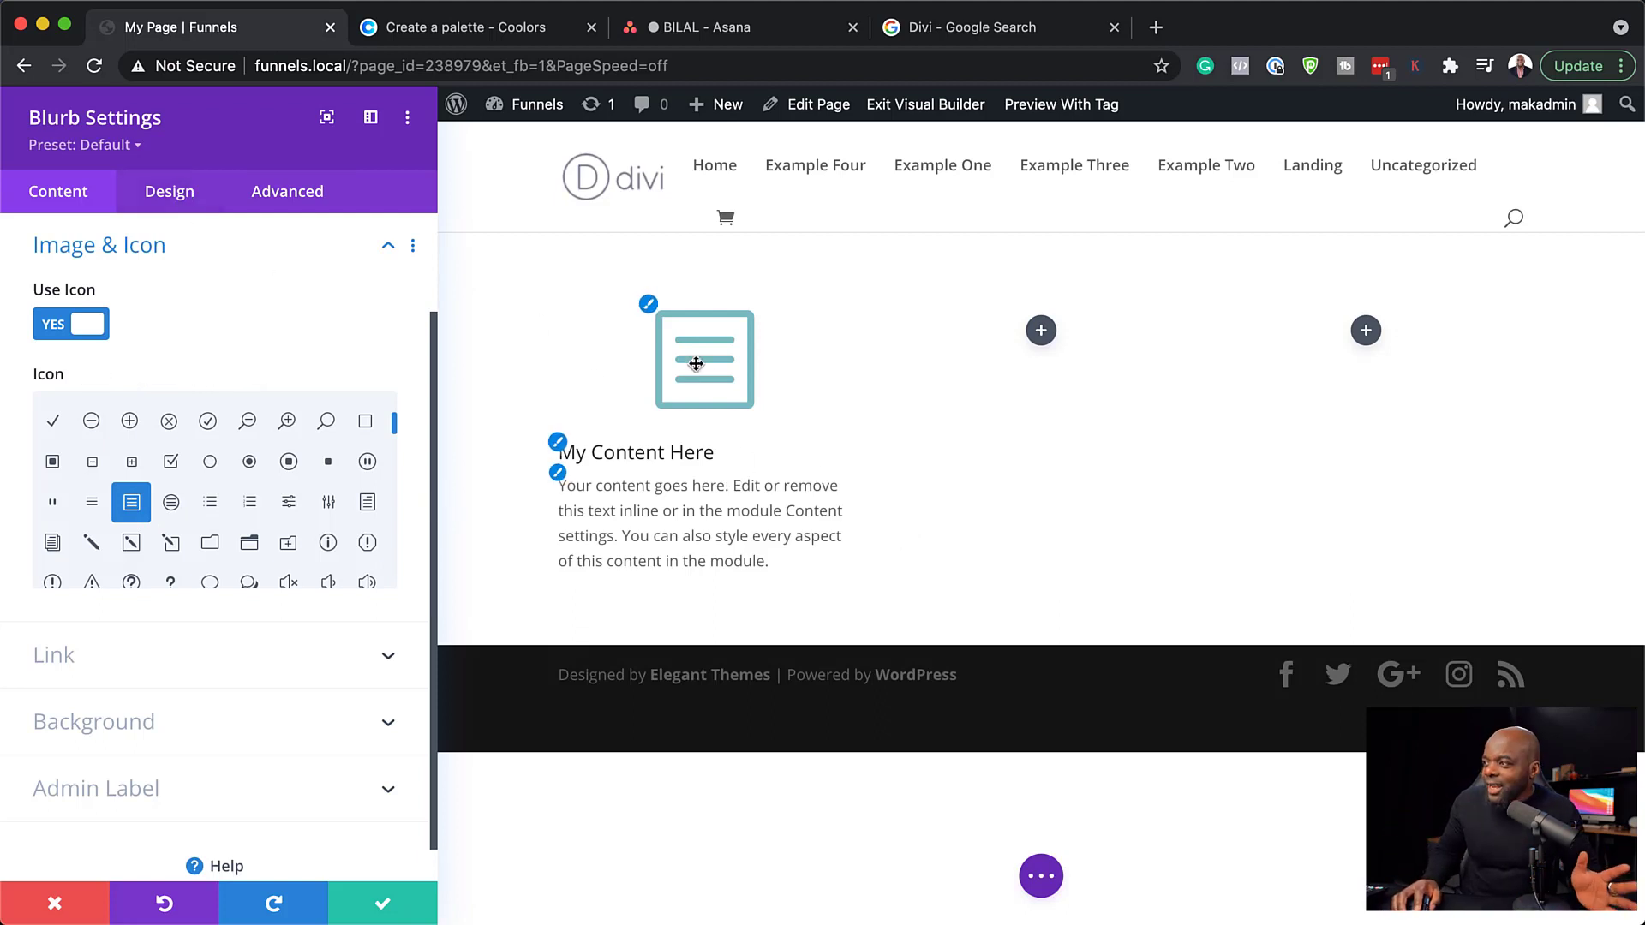
Set the blurb's icon color to red in its design settings.
{"action": "left_click", "coordinate": [186, 205]}
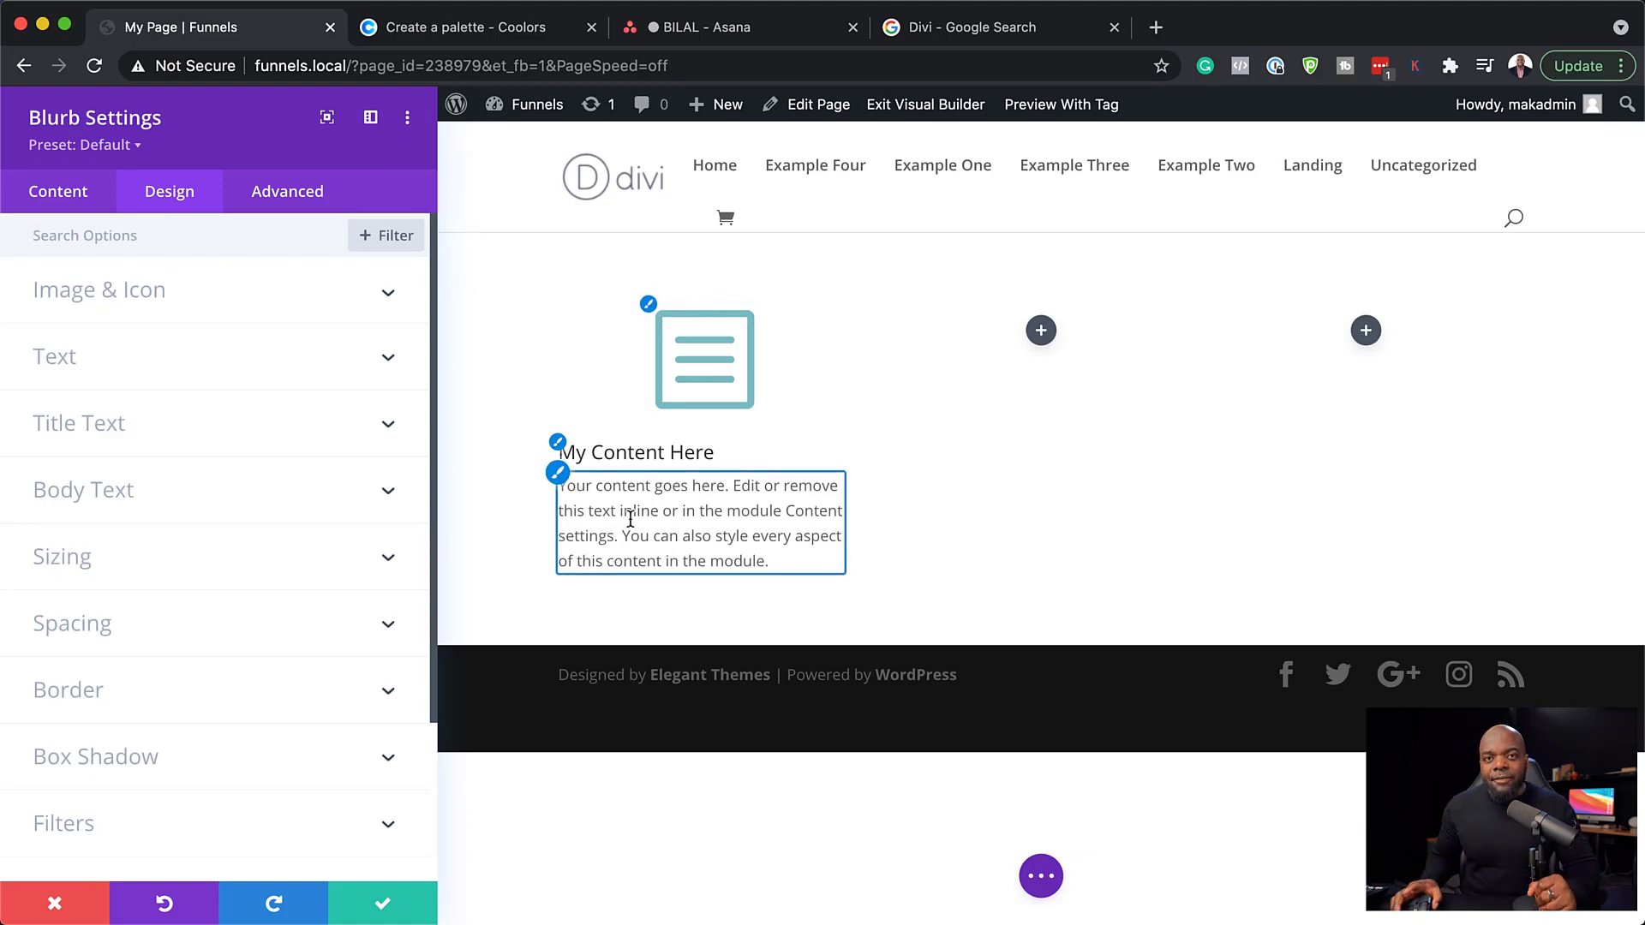
{"action": "left_click", "coordinate": [648, 305]}
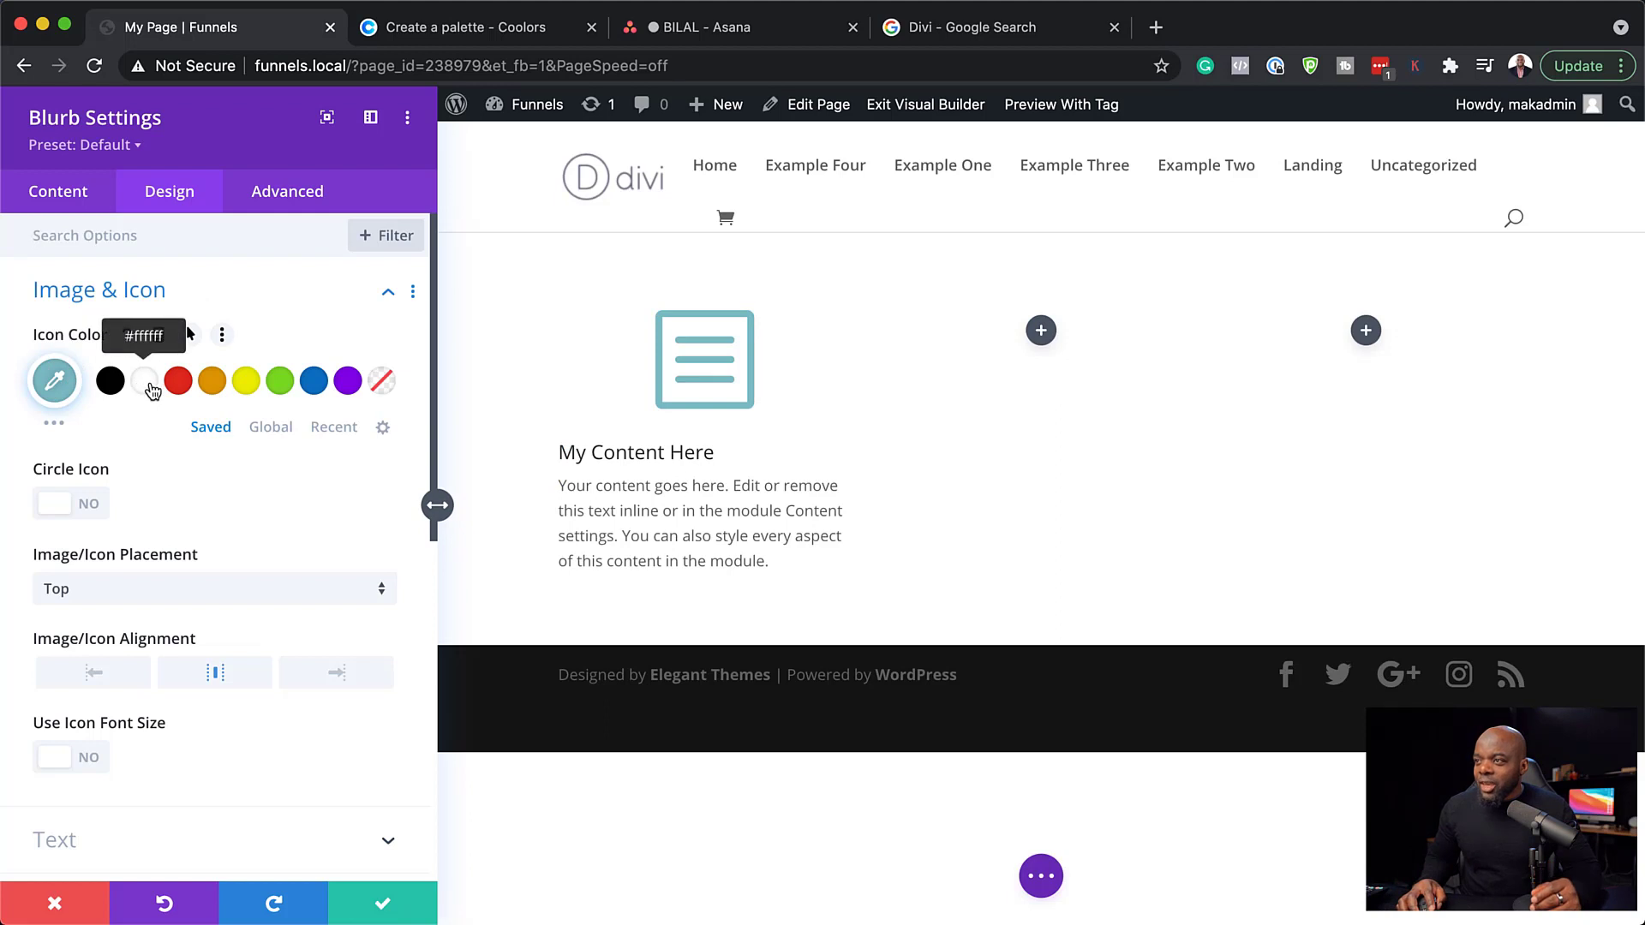
{"action": "left_click", "coordinate": [178, 384]}
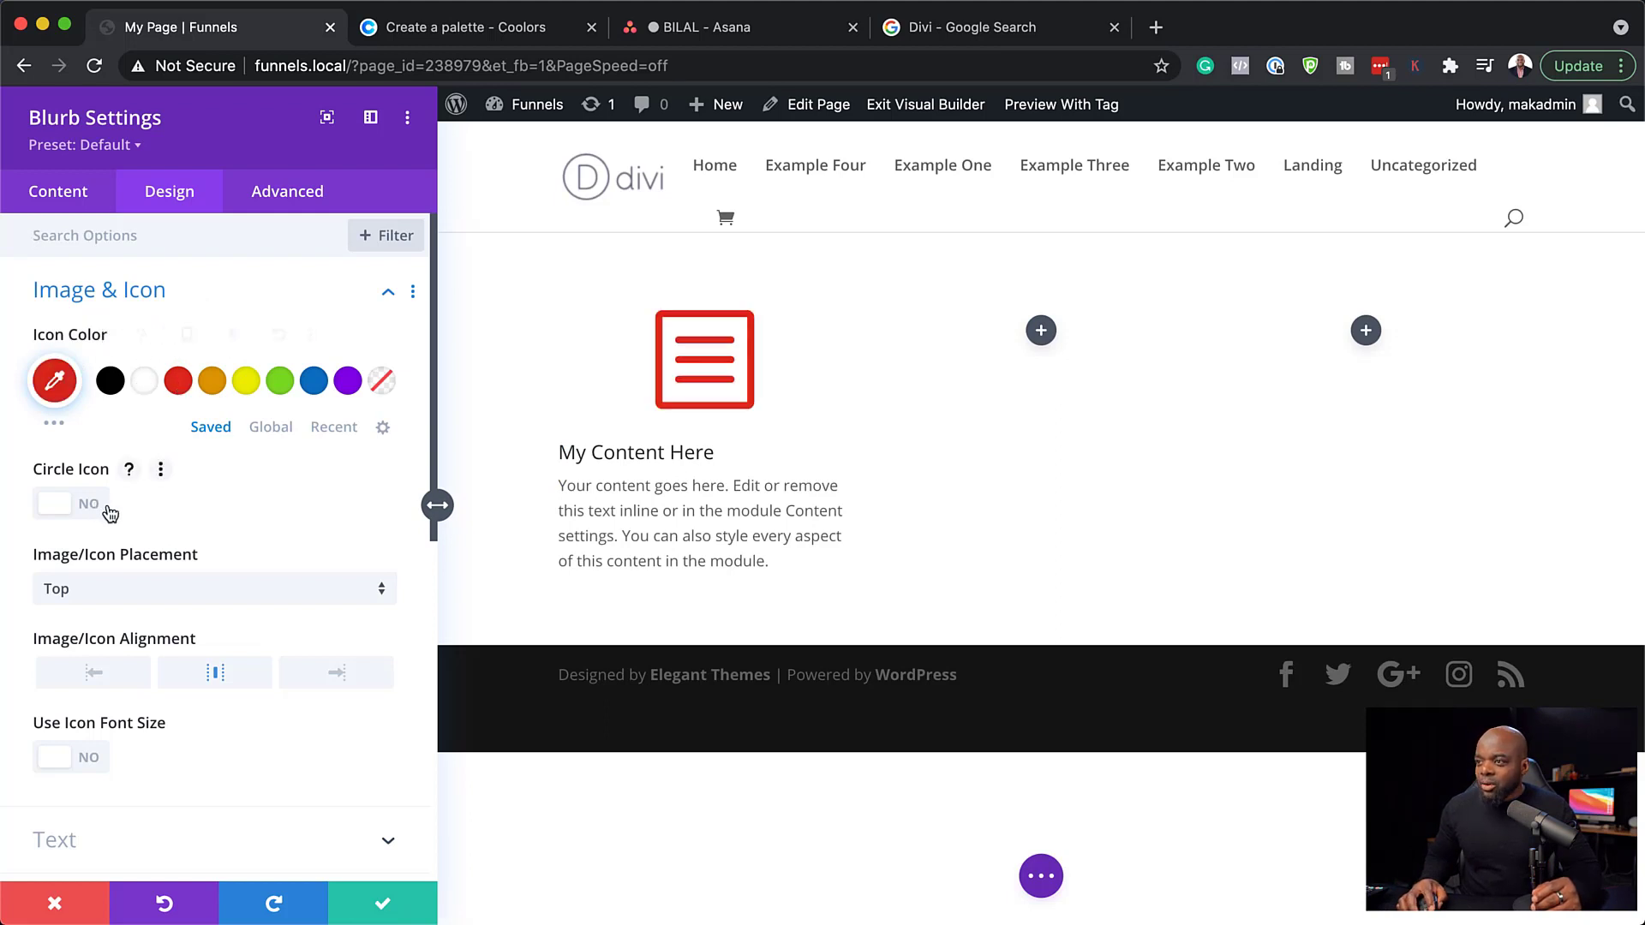
Enable a custom icon font size of 48px for the blurb and align its icon to the left.
{"action": "left_click", "coordinate": [94, 758]}
{"action": "left_click_drag", "start_coordinate": [213, 843], "coordinate": [126, 841]}
{"action": "left_click", "coordinate": [94, 680]}
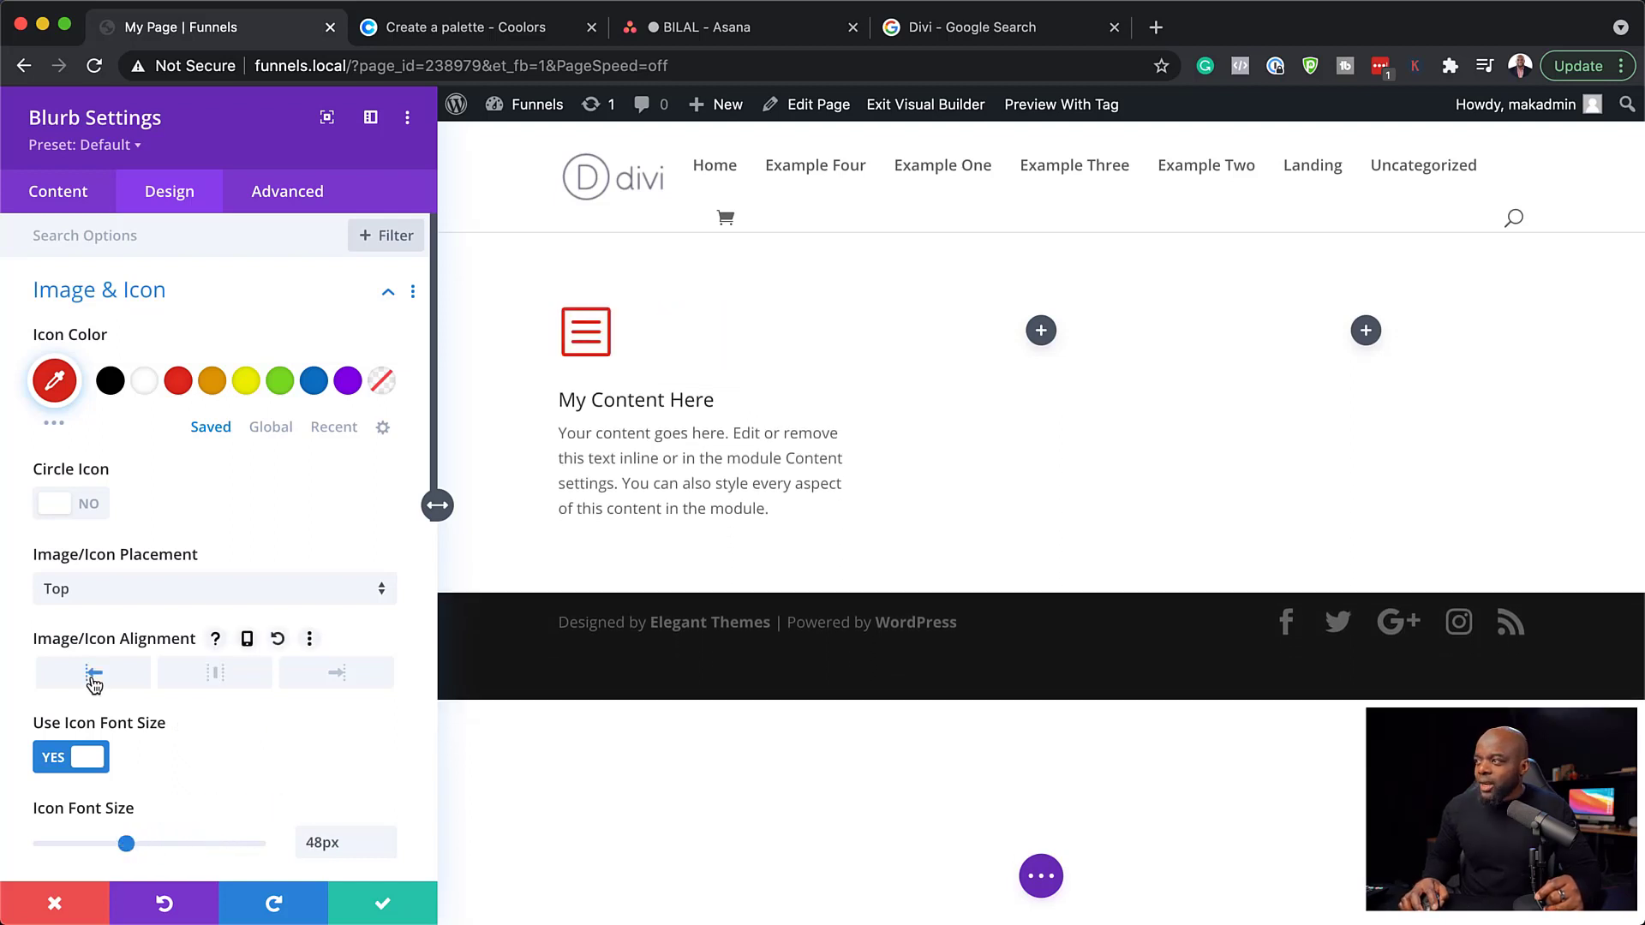
Center the blurb's icon alignment and set the icon placement to Left of the text.
{"action": "left_click", "coordinate": [215, 677]}
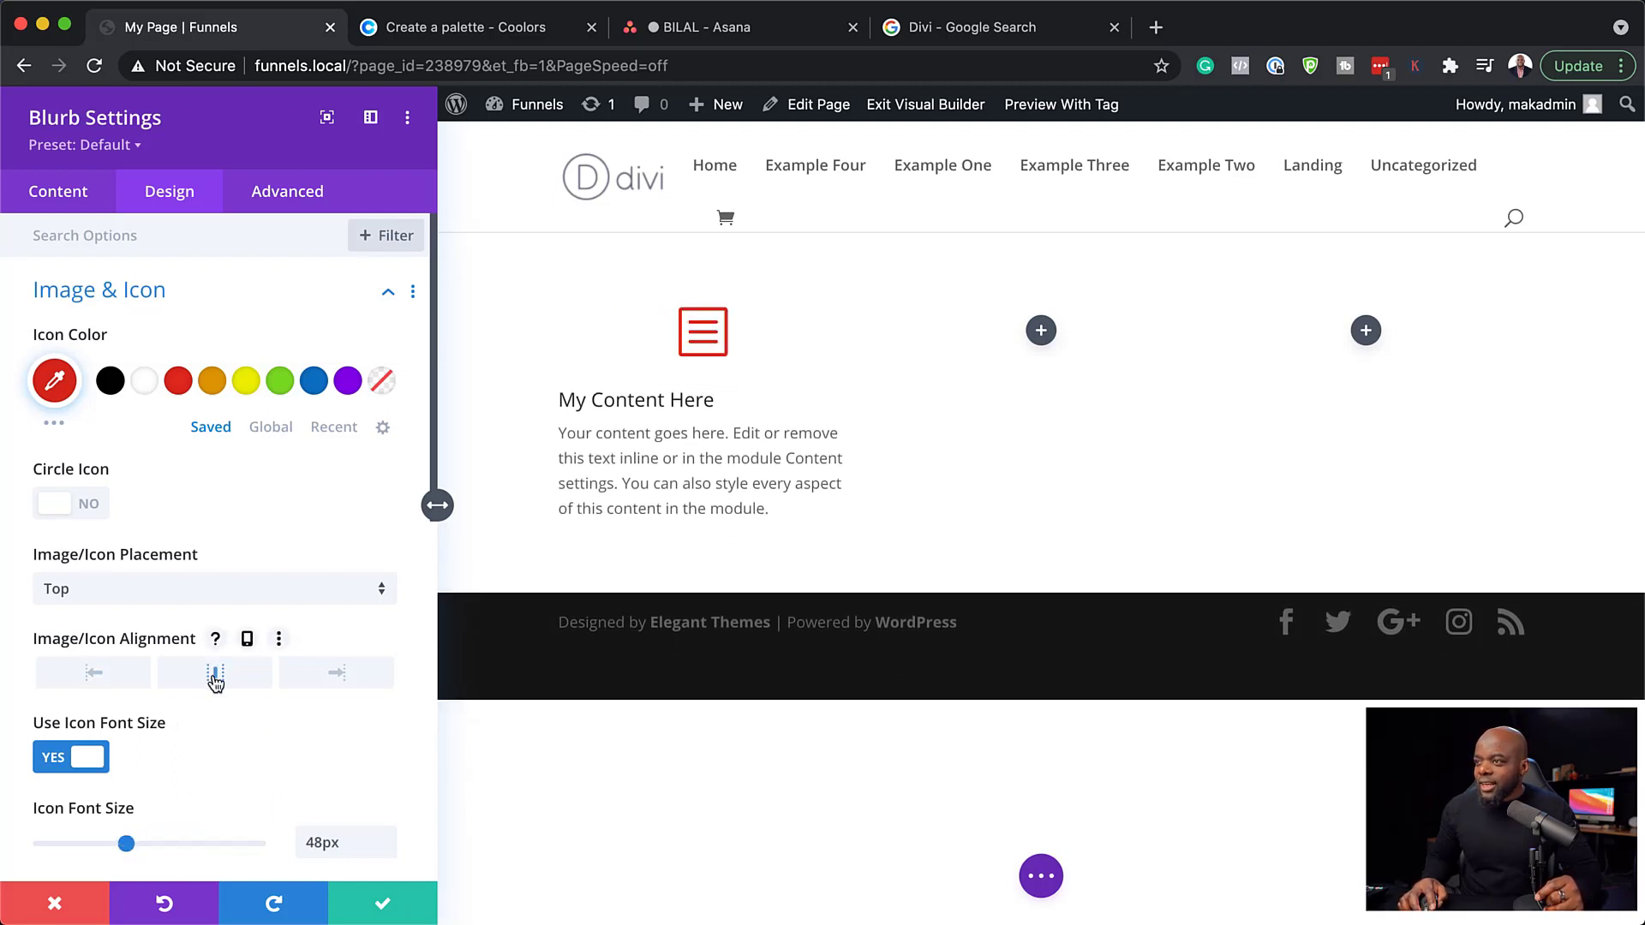
{"action": "scroll", "coordinate": [244, 540], "scroll_direction": "down", "scroll_amount": 1}
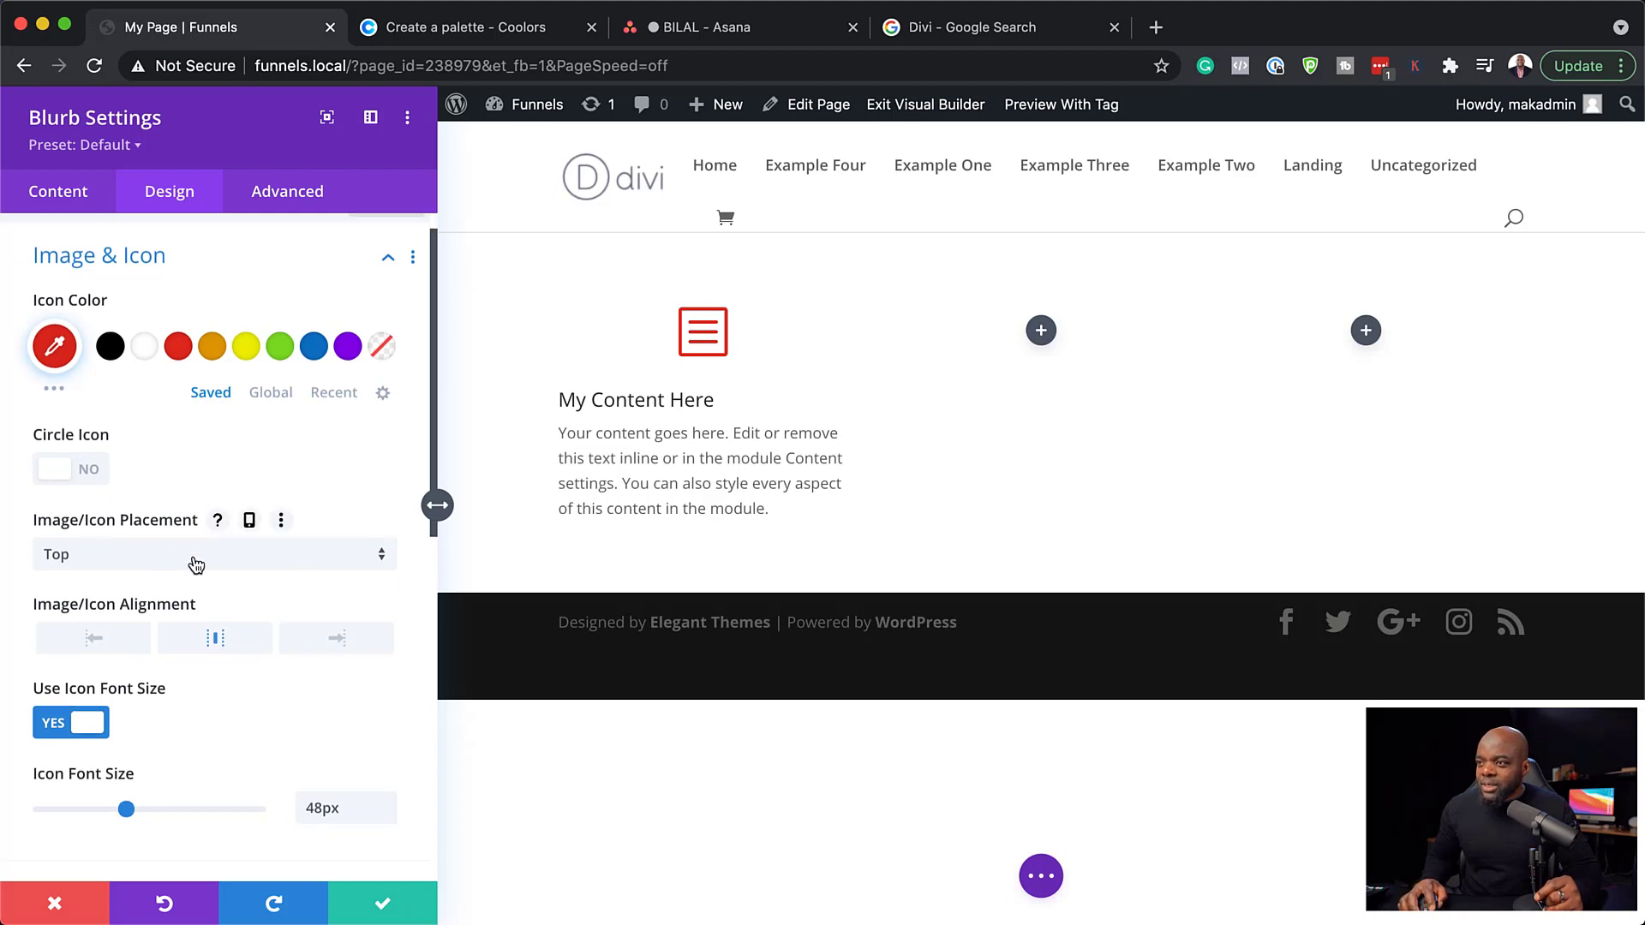
{"action": "left_click", "coordinate": [196, 564]}
{"action": "left_click", "coordinate": [140, 621]}
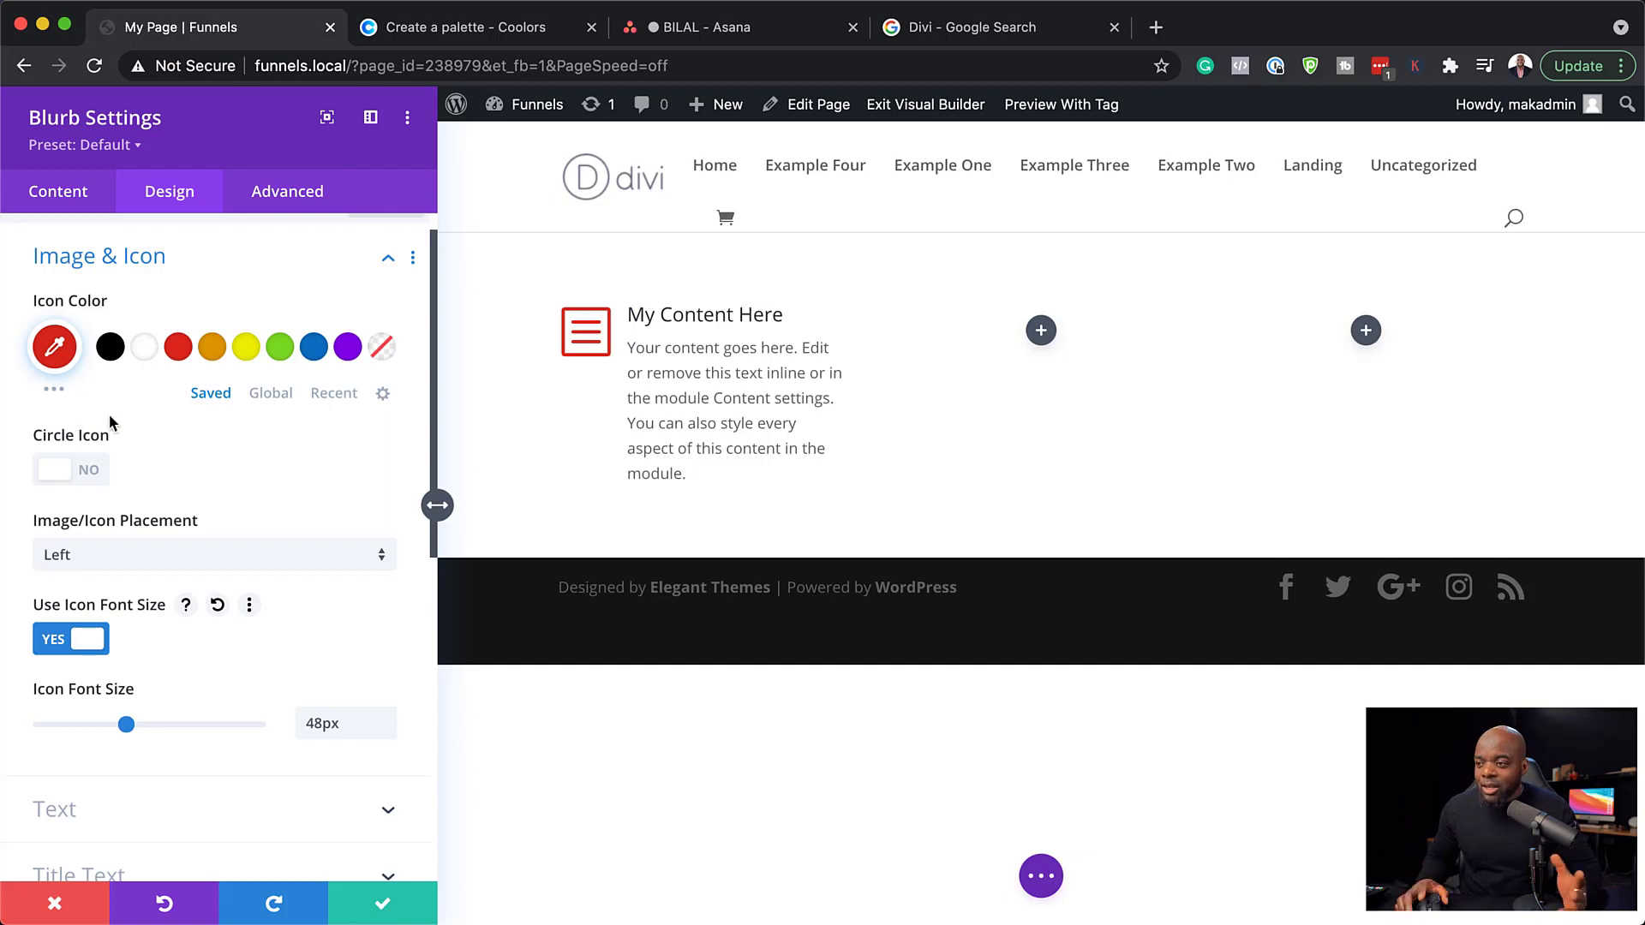
Set the blurb's title font to Poppins with a Bold weight.
{"action": "left_click", "coordinate": [631, 313]}
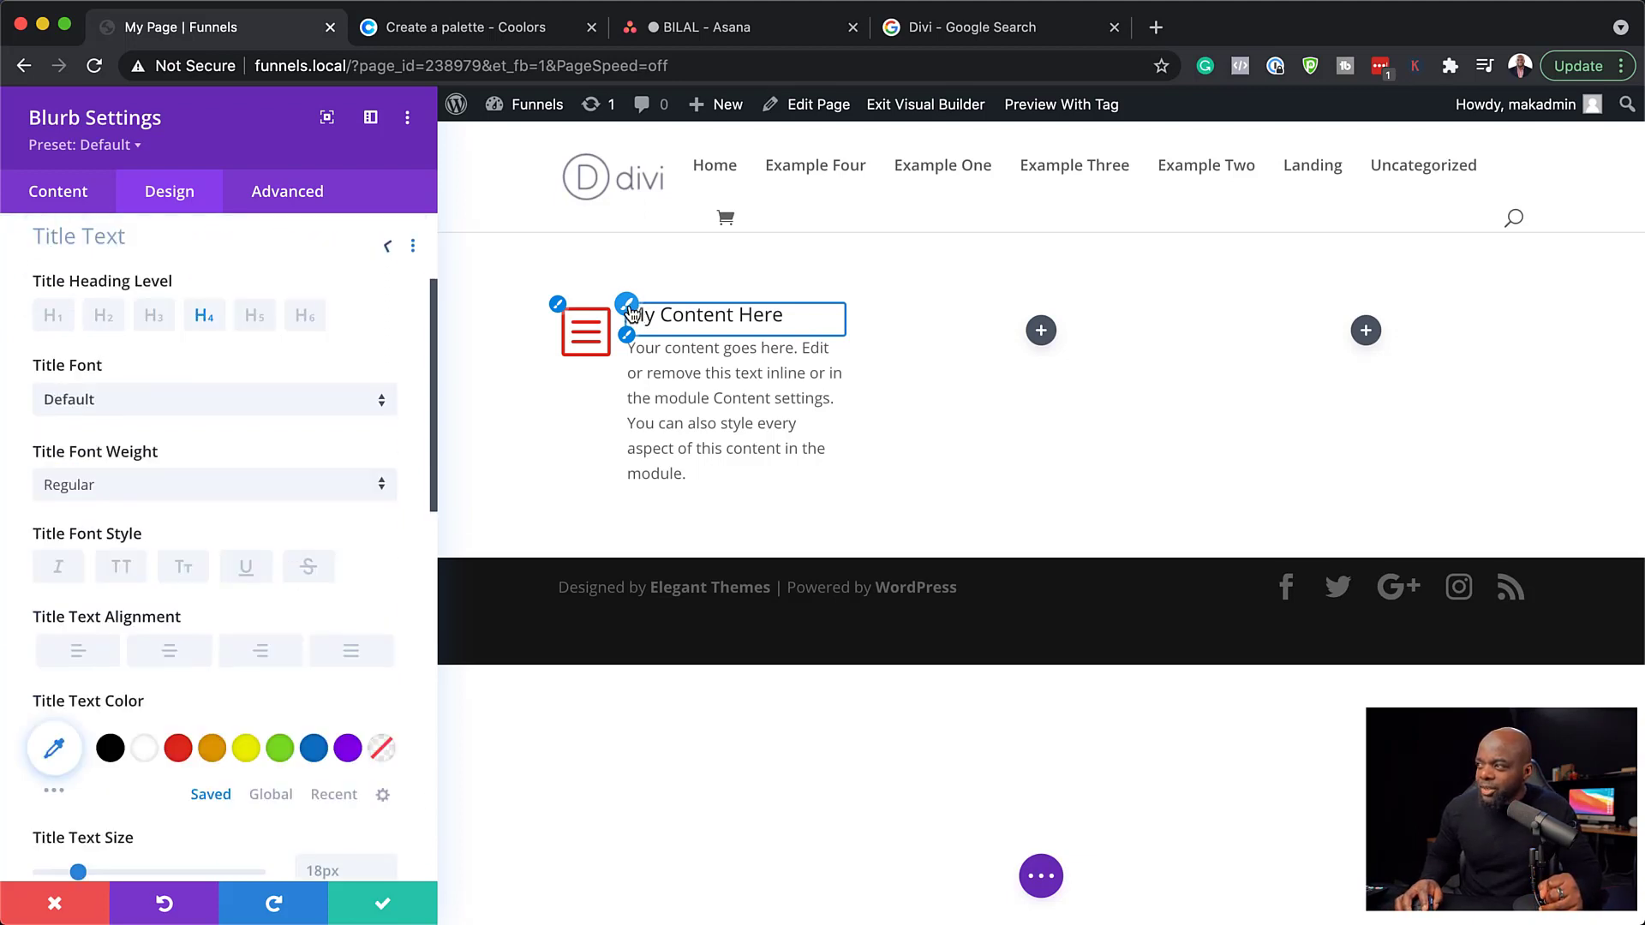
{"action": "left_click", "coordinate": [104, 417]}
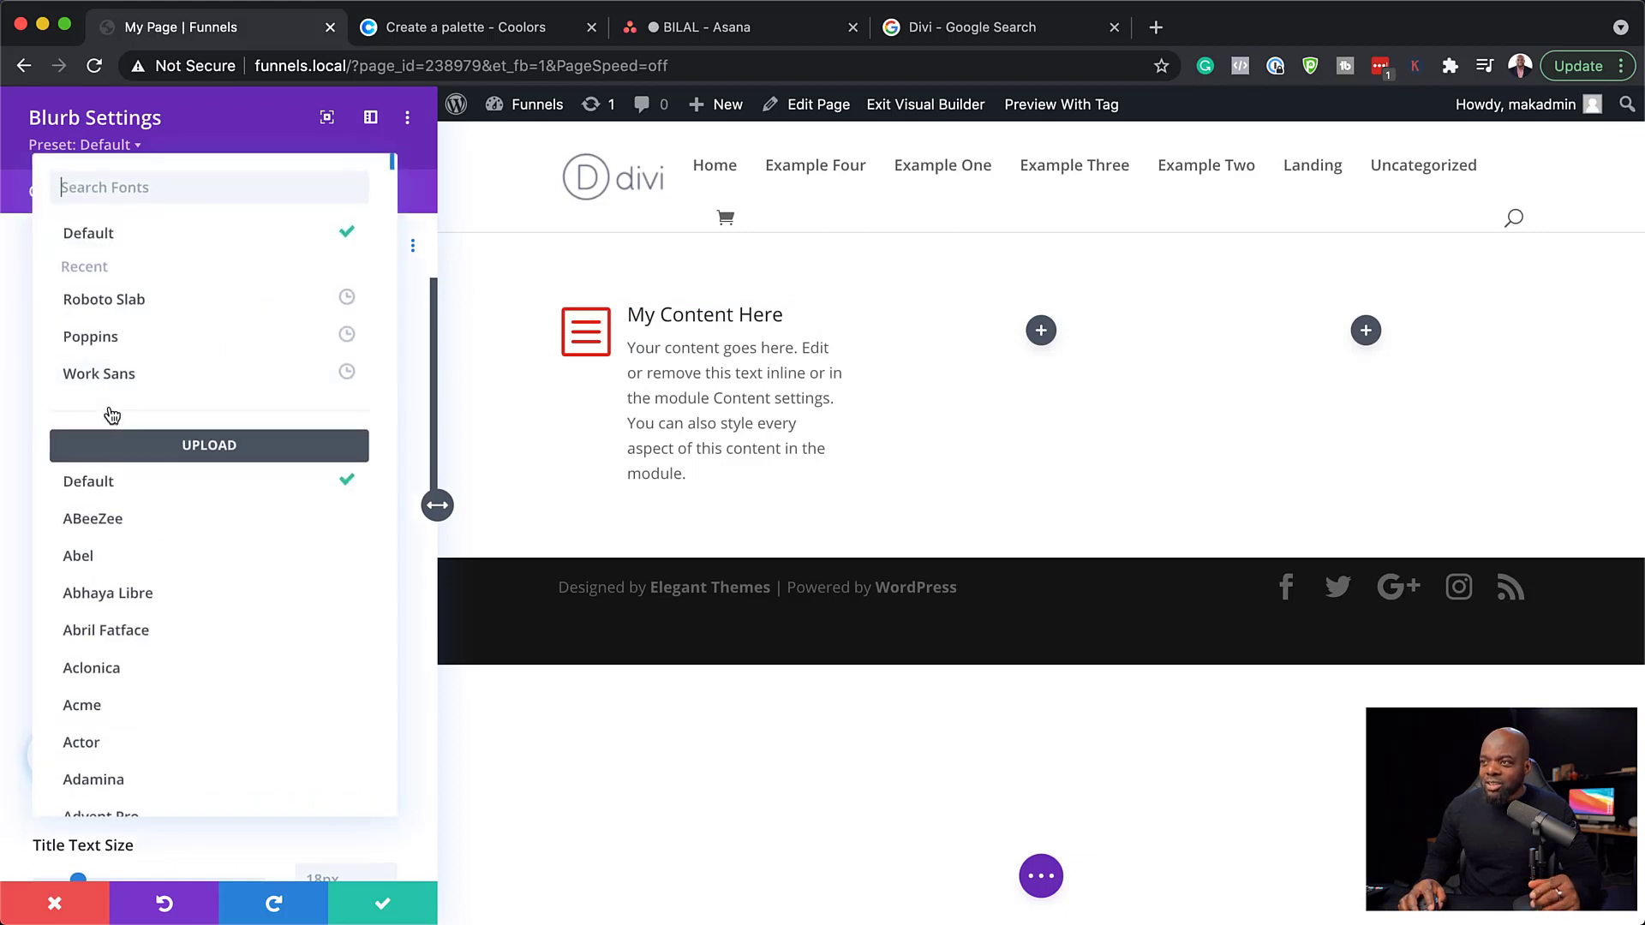
{"action": "left_click", "coordinate": [114, 342]}
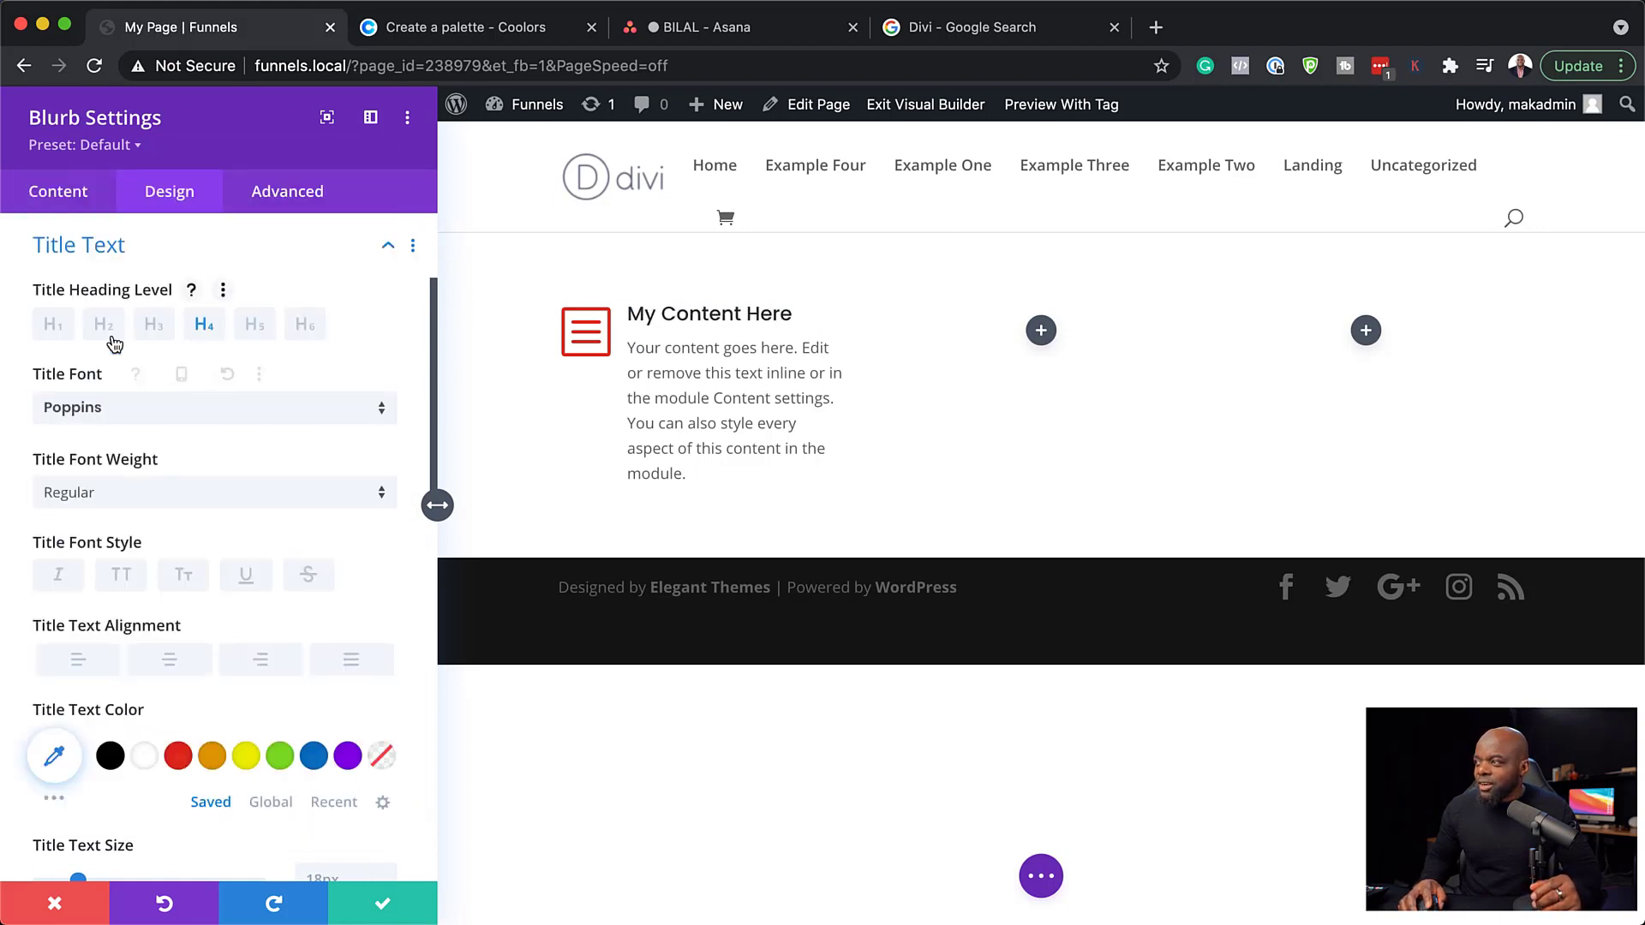
{"action": "left_click", "coordinate": [129, 505]}
{"action": "left_click", "coordinate": [146, 705]}
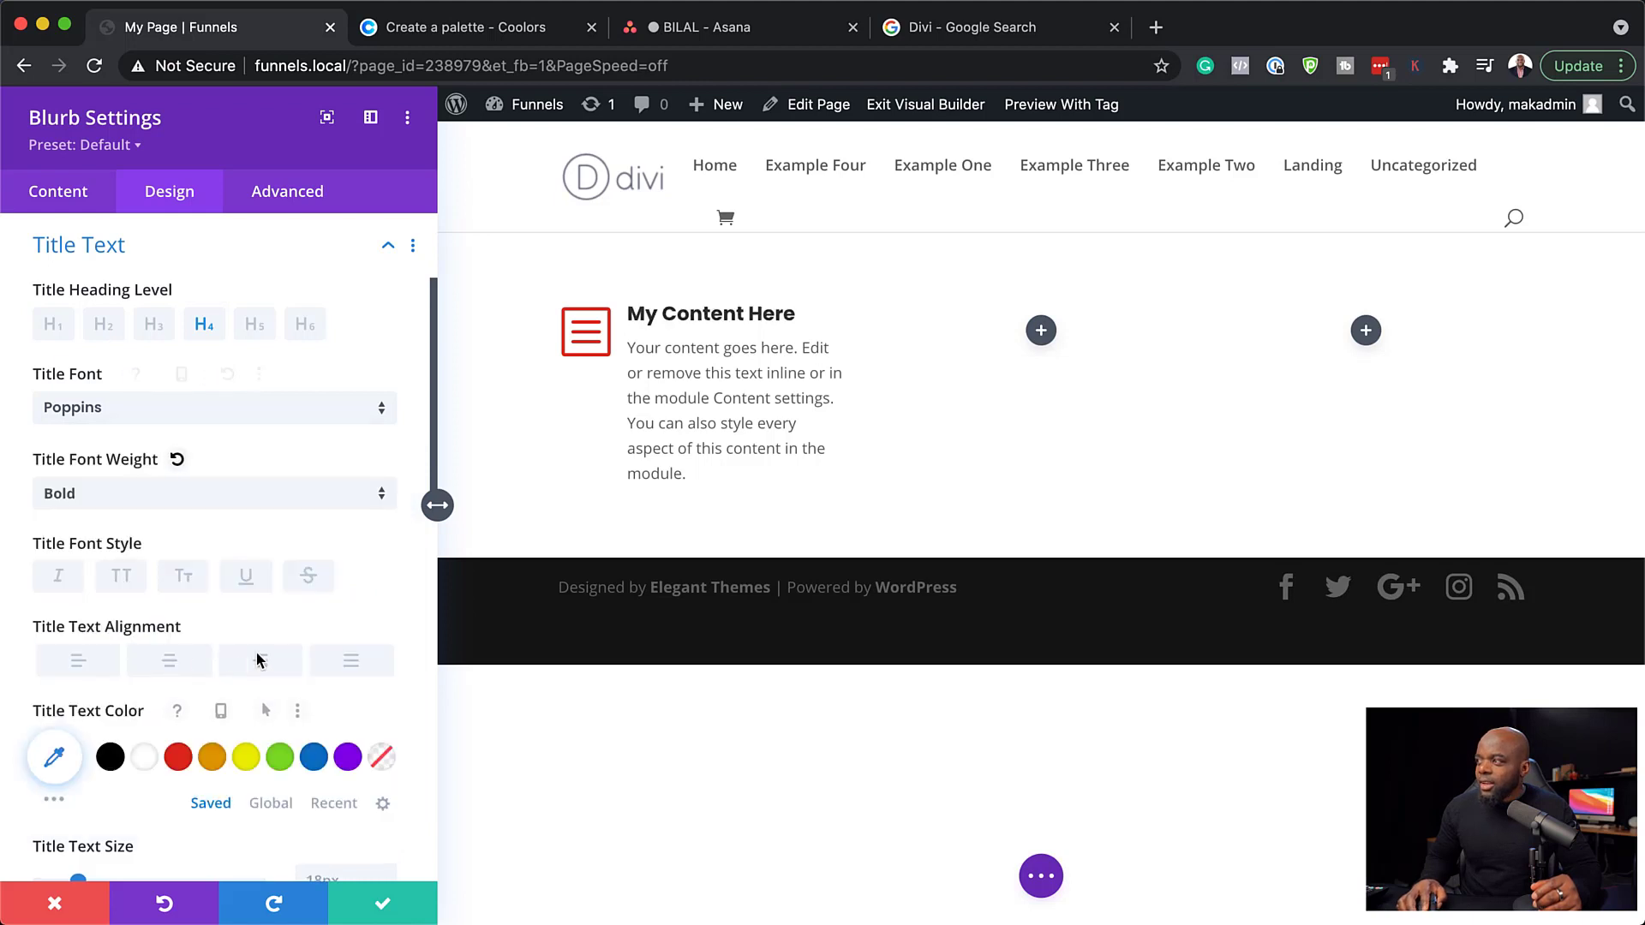
Color the blurb's title blue, and try the uppercase font style on it before removing it again.
{"action": "scroll", "coordinate": [257, 659], "scroll_direction": "down", "scroll_amount": 2}
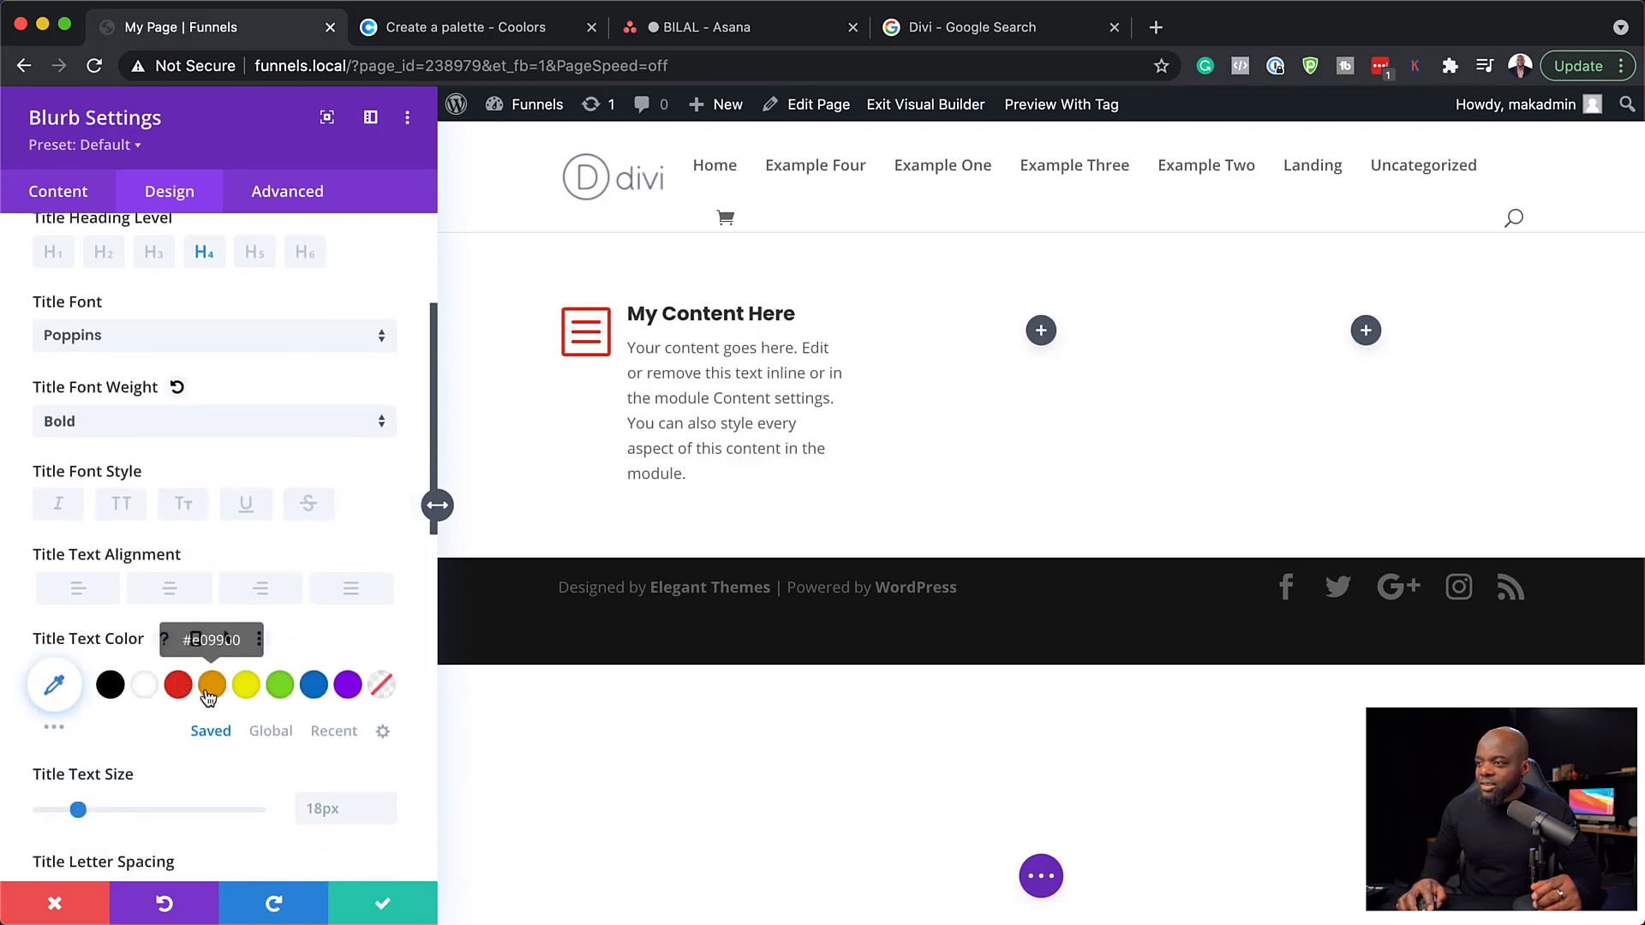
{"action": "left_click", "coordinate": [315, 691]}
{"action": "left_click", "coordinate": [118, 510]}
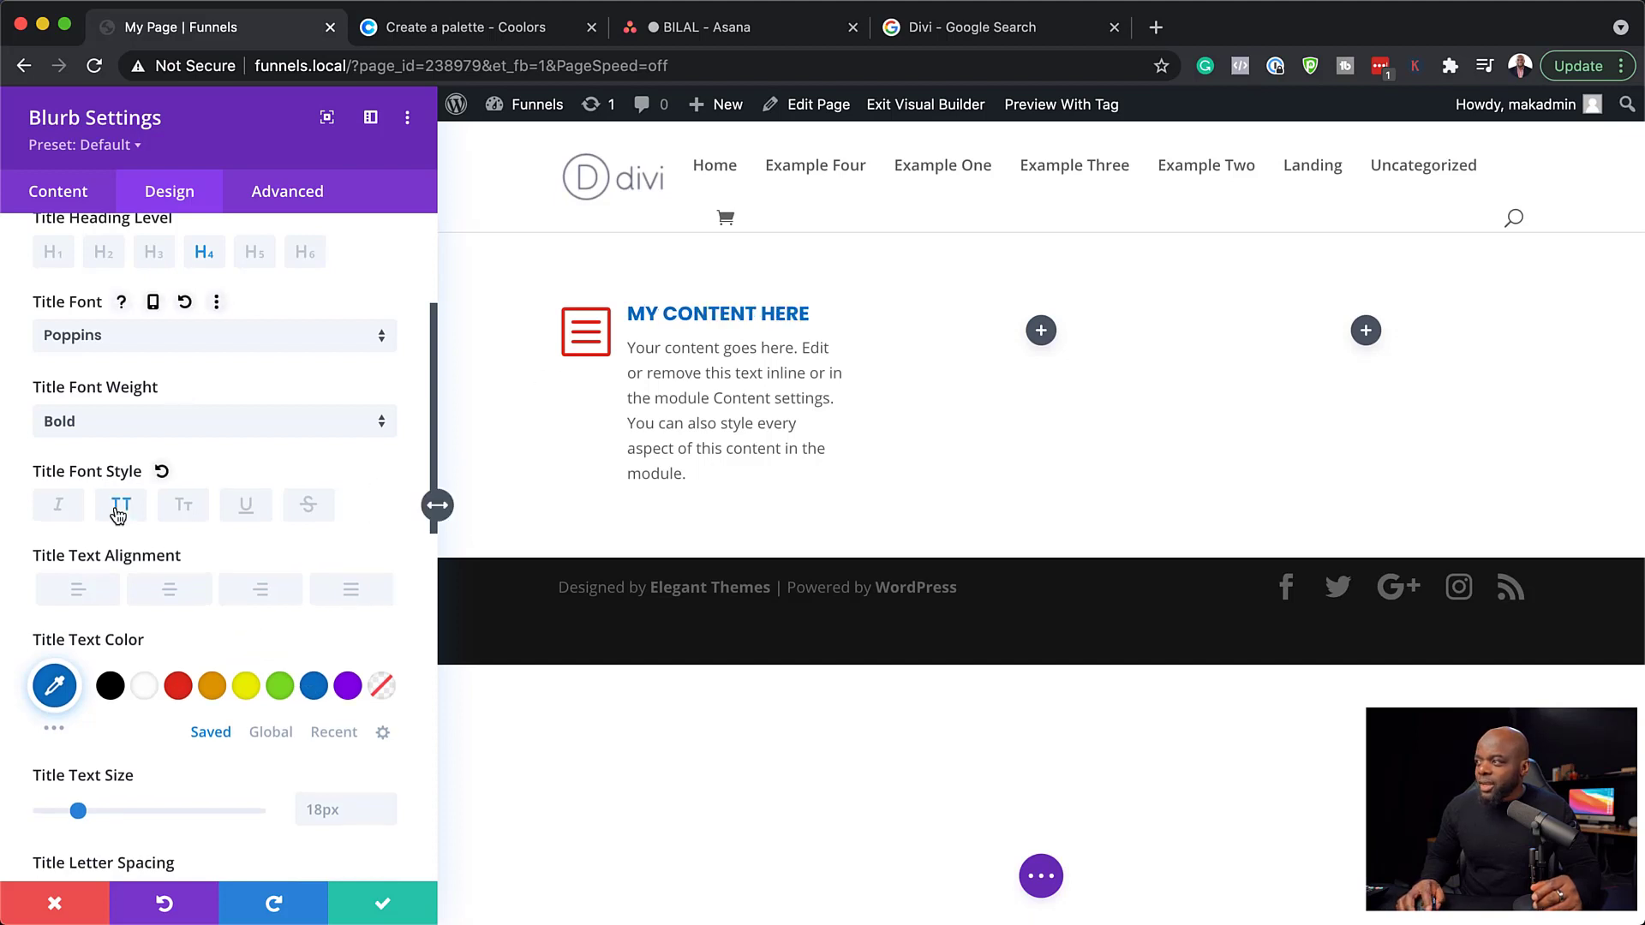
{"action": "left_click", "coordinate": [119, 511]}
Increase the blurb's title text size to 20px.
{"action": "scroll", "coordinate": [165, 603], "scroll_direction": "down", "scroll_amount": 1}
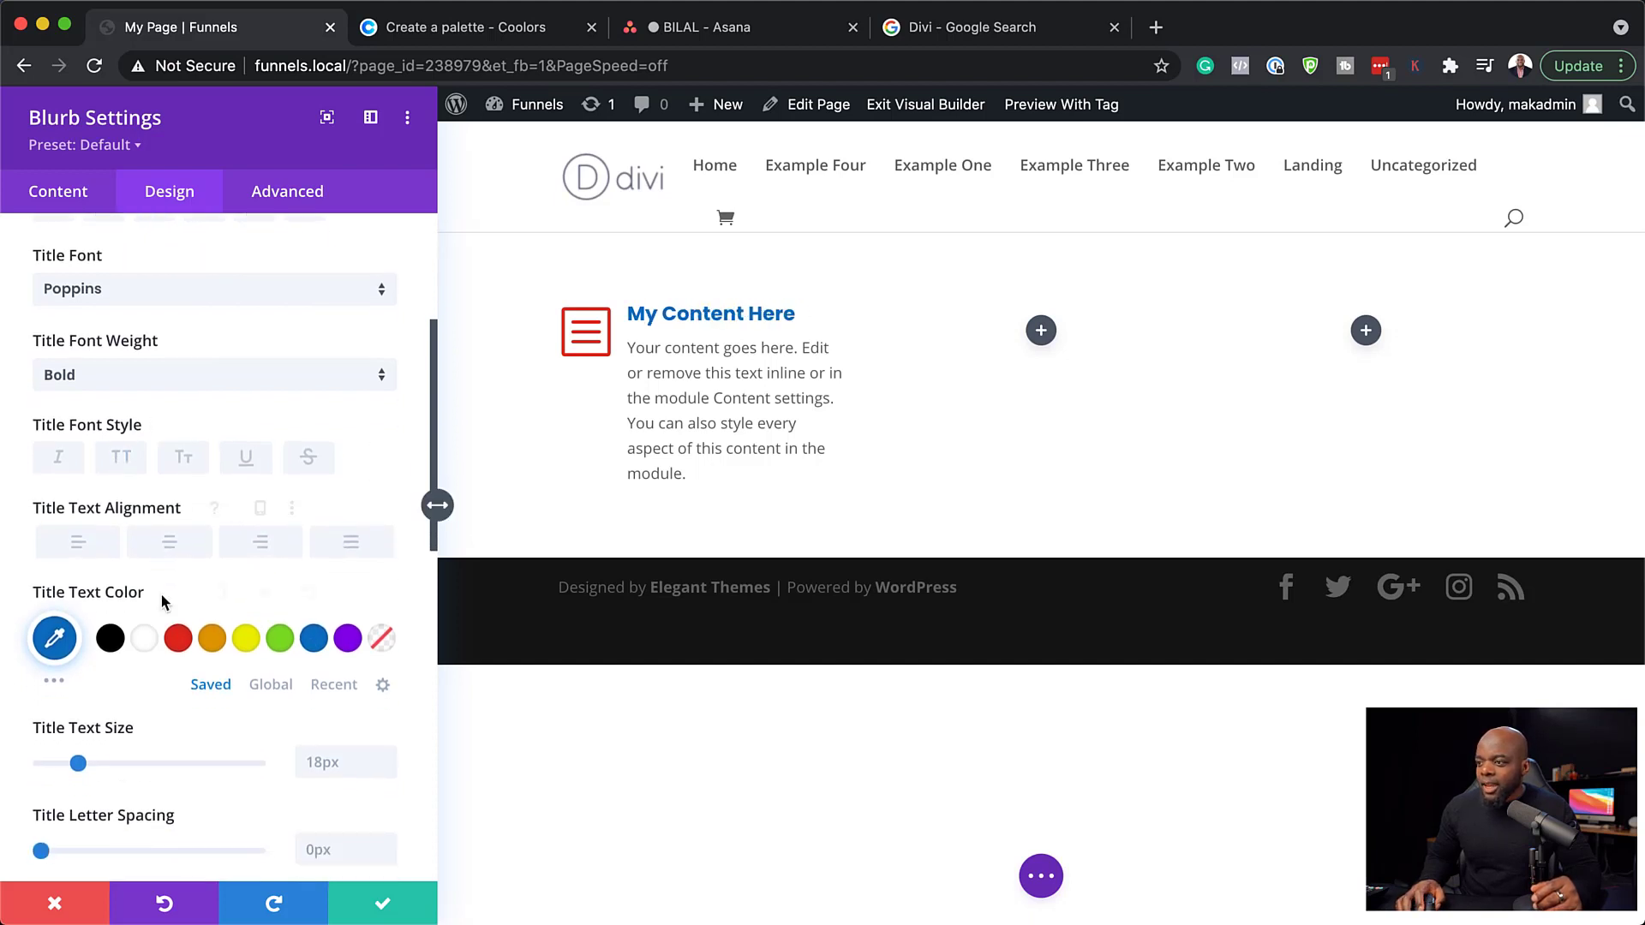
{"action": "scroll", "coordinate": [296, 765], "scroll_direction": "up", "scroll_amount": 1}
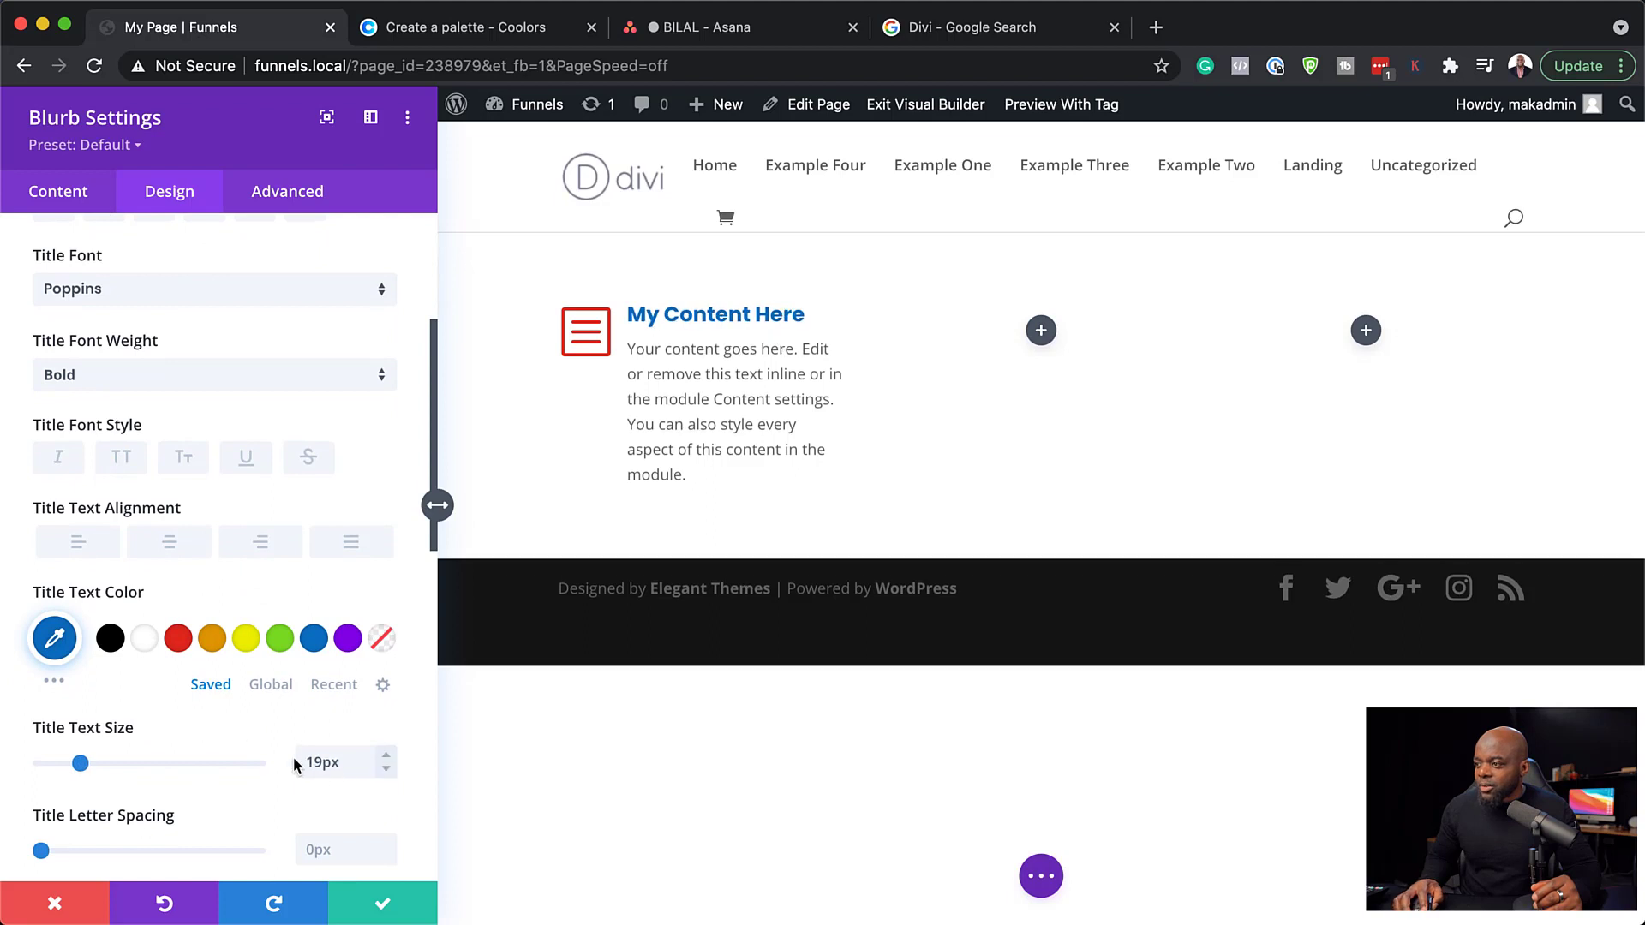
{"action": "left_click", "coordinate": [387, 757]}
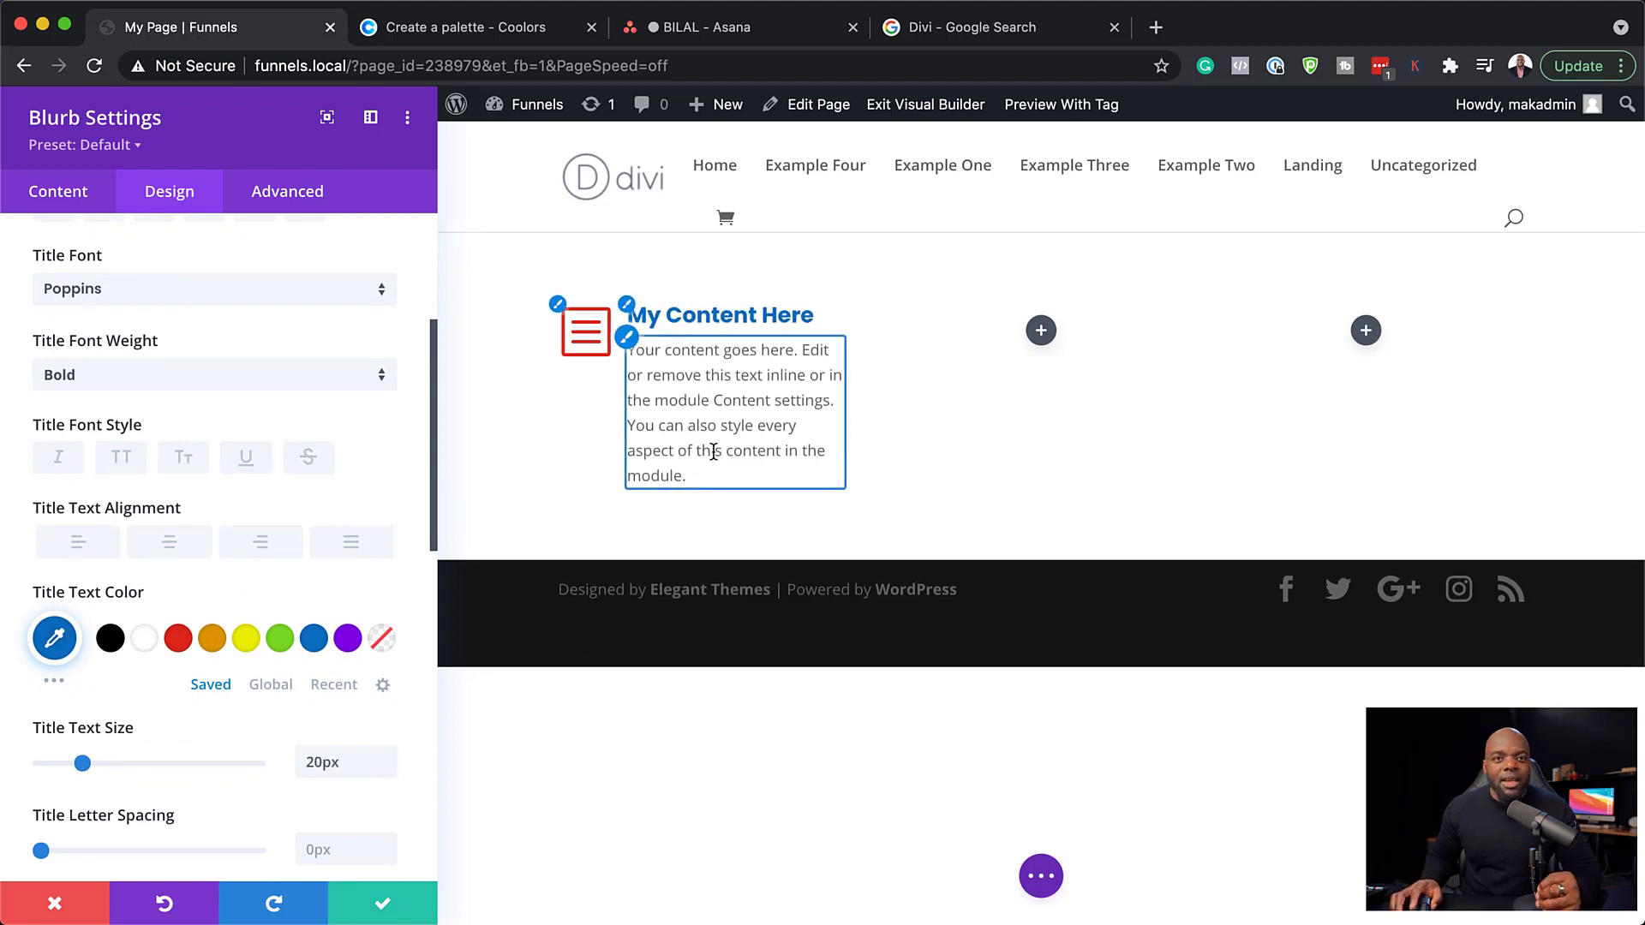
Set the blurb's body font to Poppins and its body text size to 15px.
{"action": "left_click", "coordinate": [627, 338]}
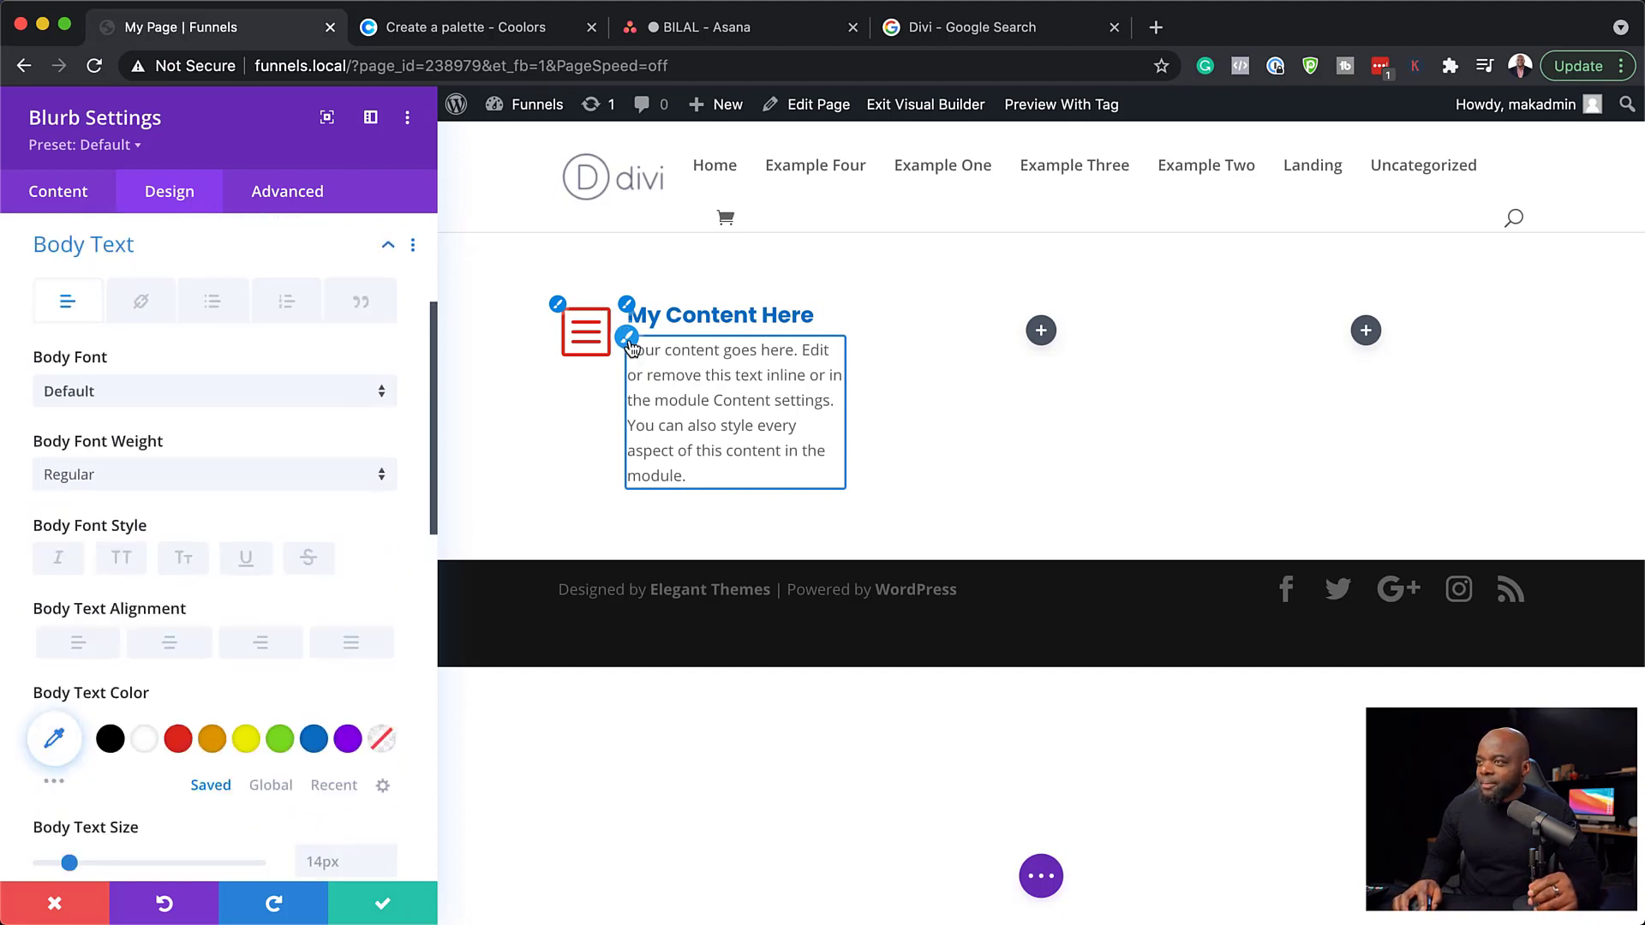
{"action": "left_click", "coordinate": [195, 409]}
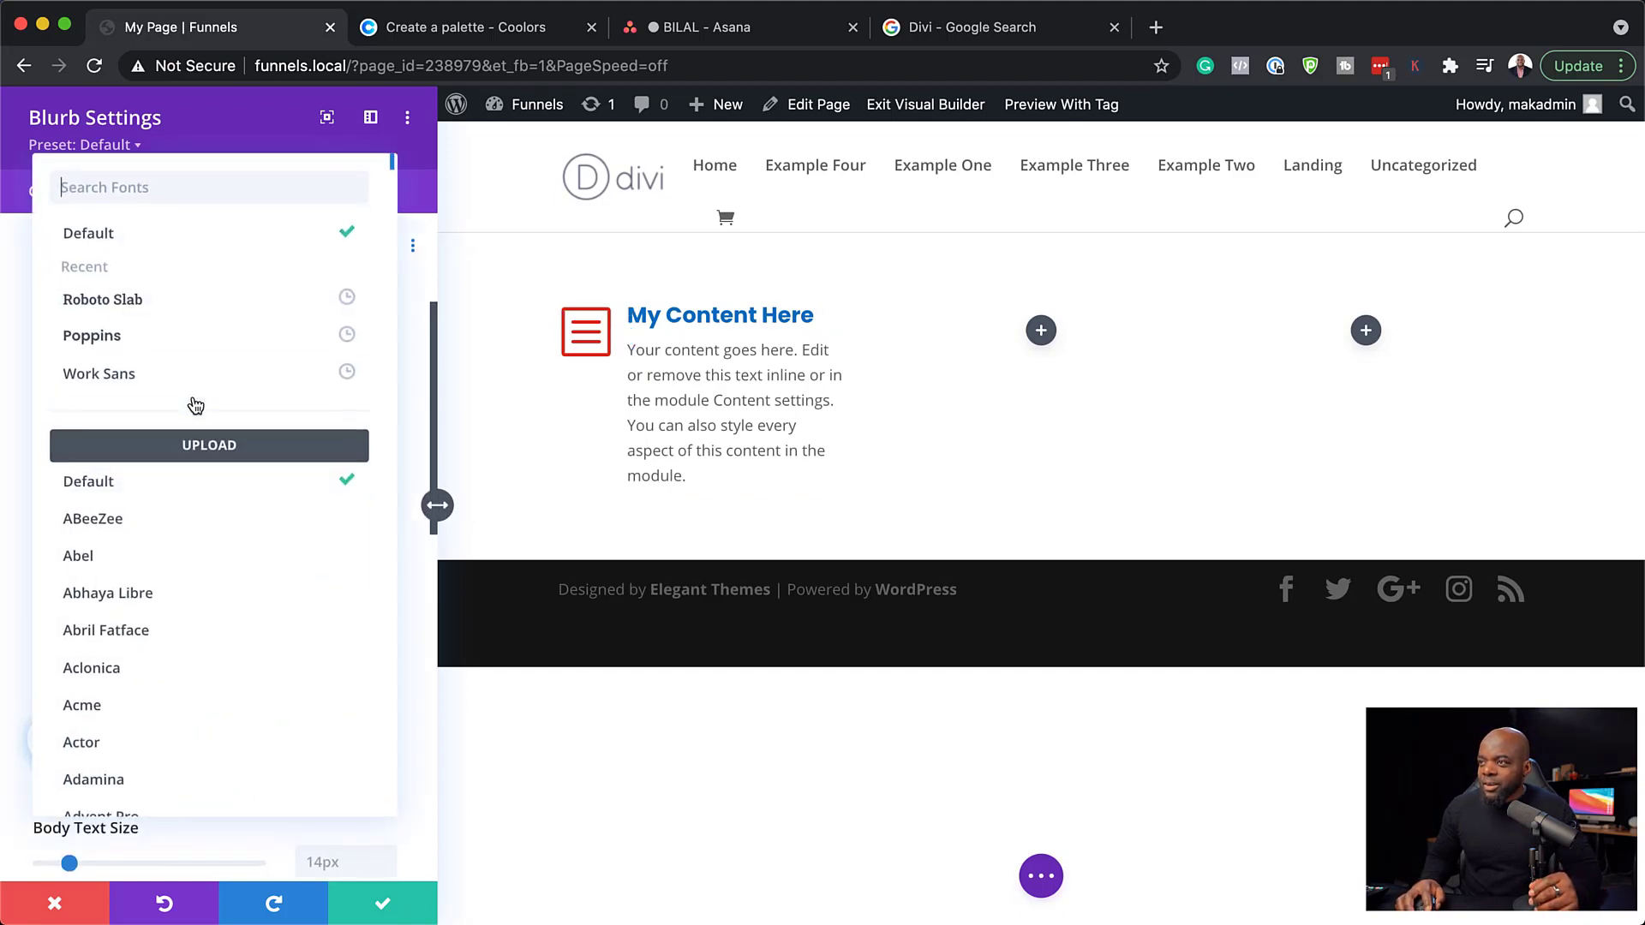
{"action": "left_click", "coordinate": [194, 351]}
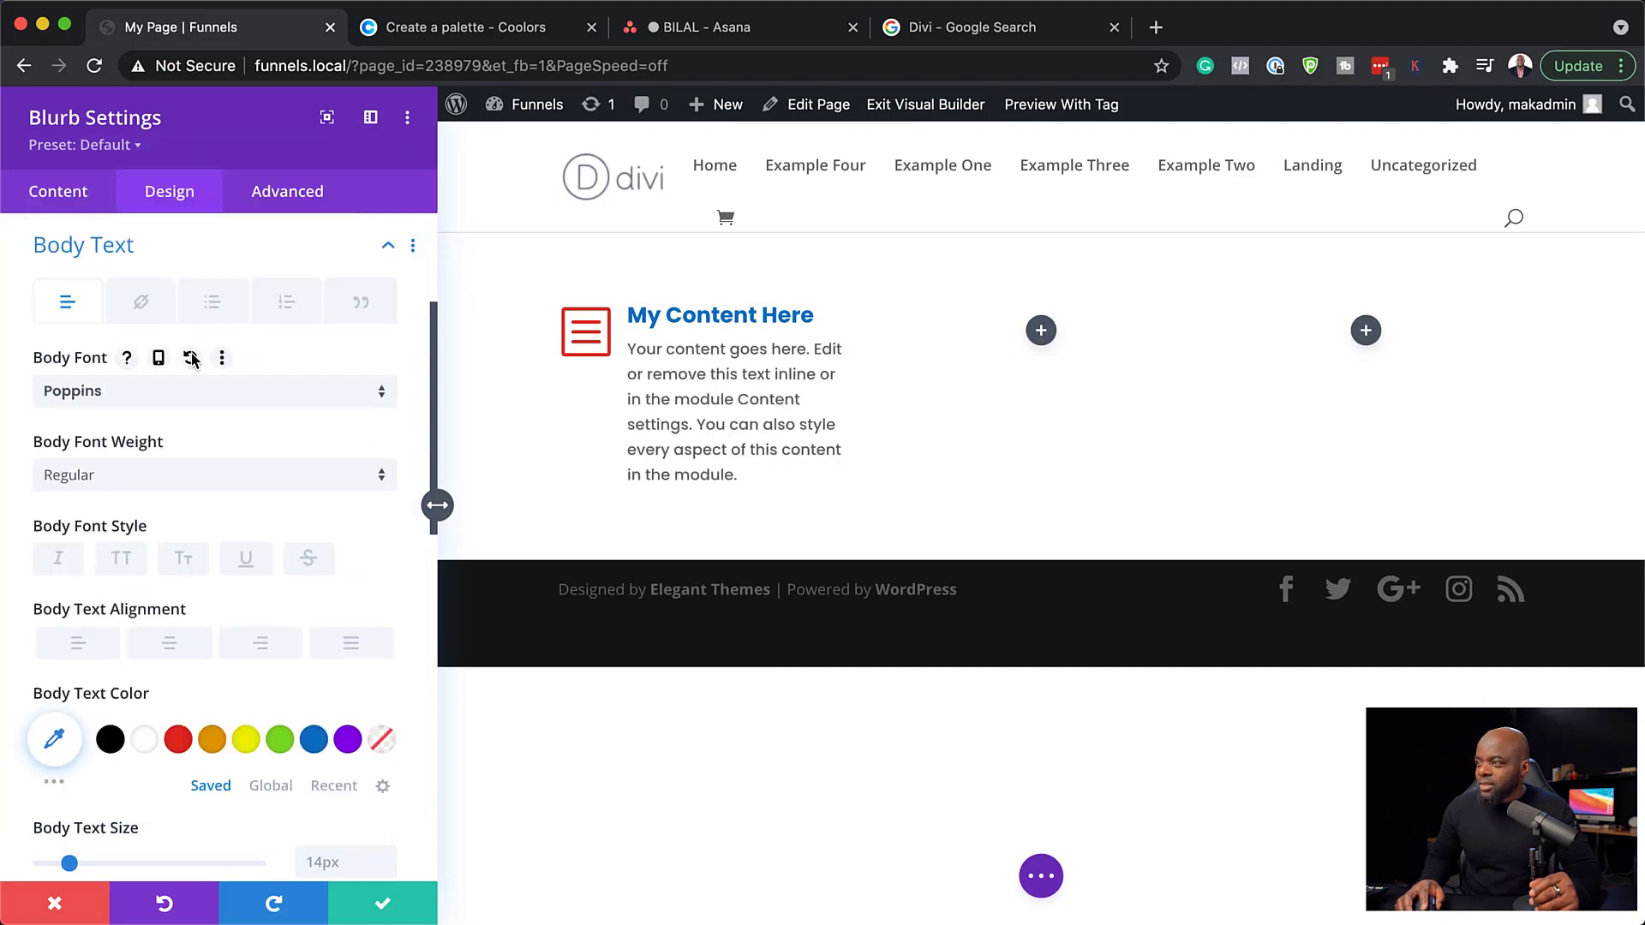
{"action": "scroll", "coordinate": [384, 794], "scroll_direction": "down", "scroll_amount": 3}
{"action": "left_click", "coordinate": [385, 754]}
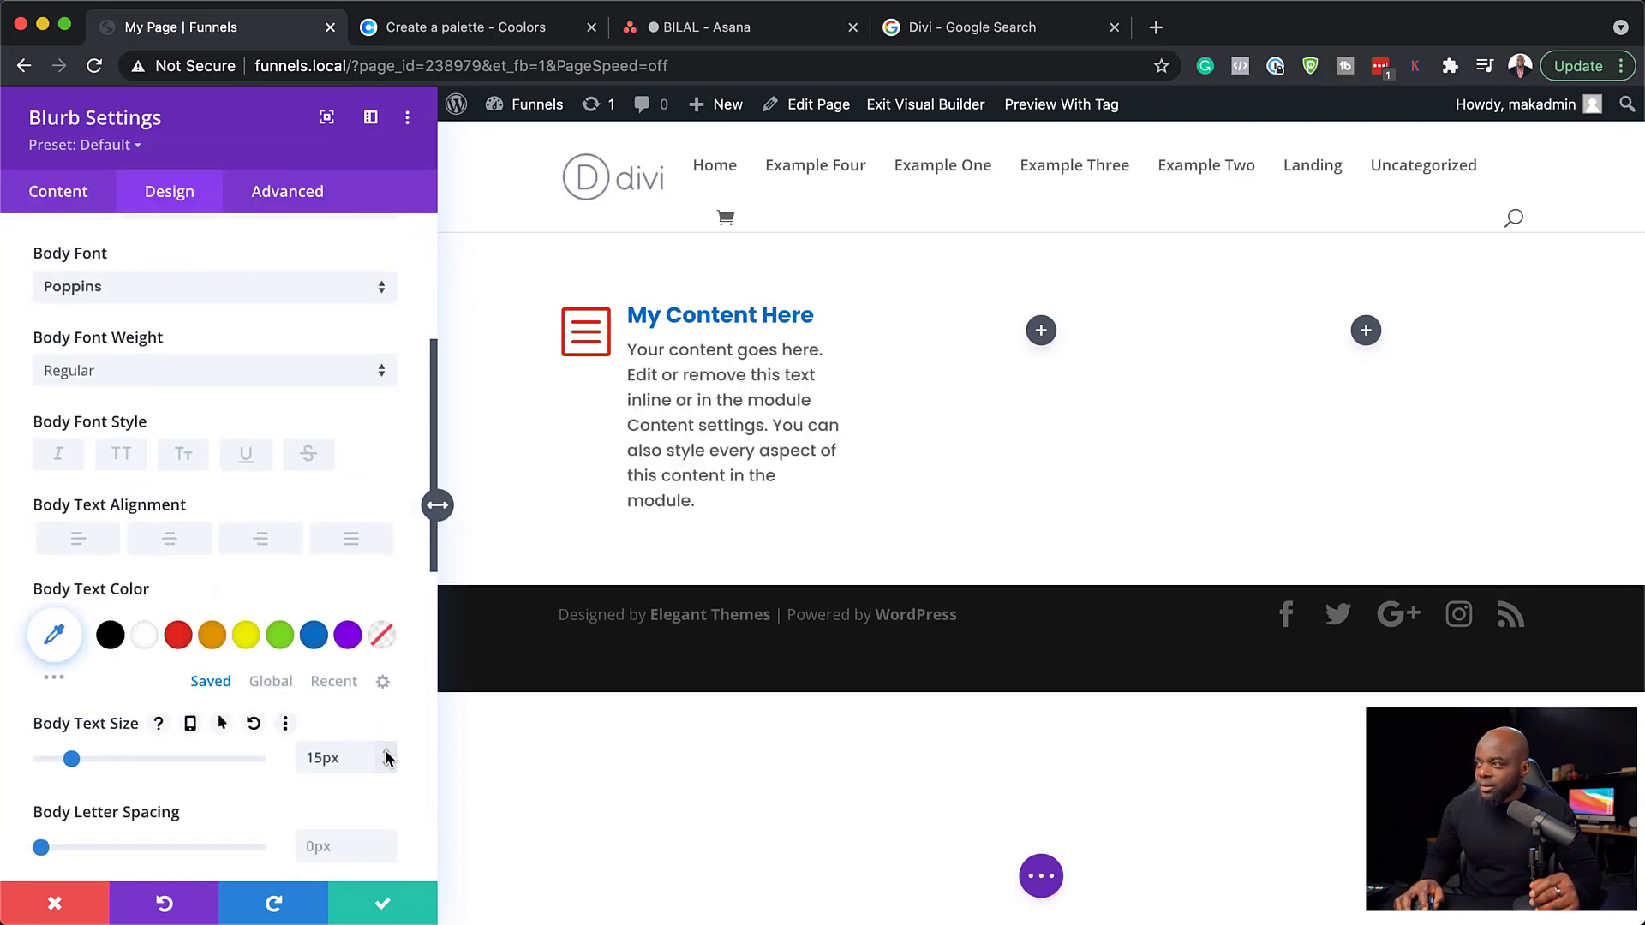
Give the blurb's body text a custom dark blue color, #003344, and save the module settings.
{"action": "left_click", "coordinate": [314, 638]}
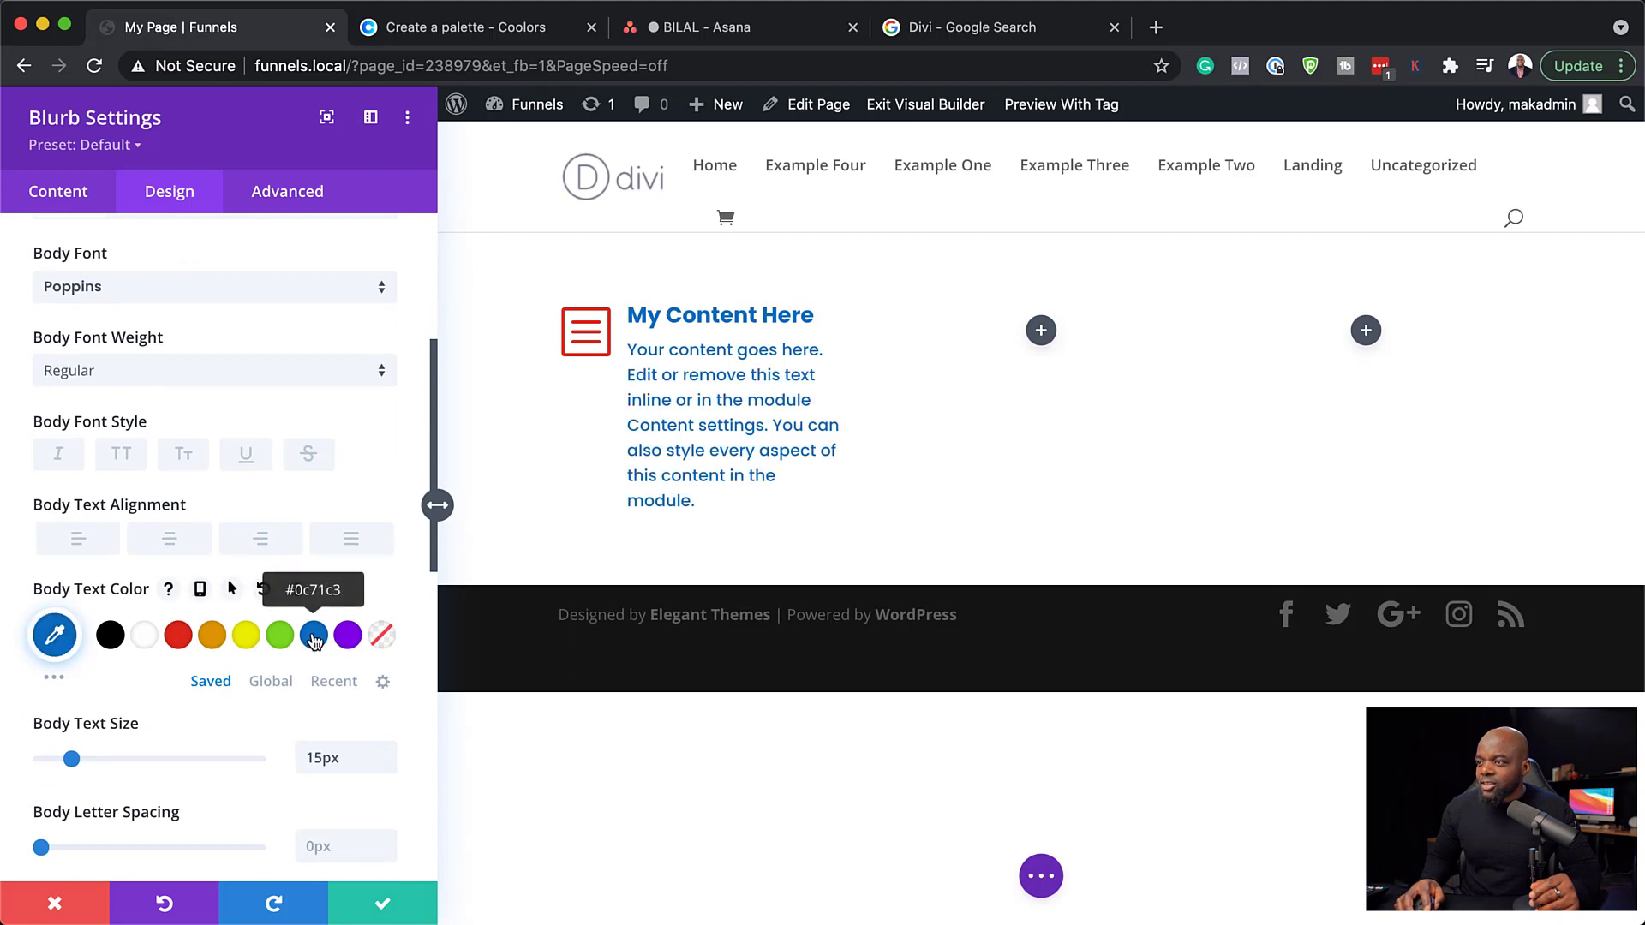
{"action": "left_click", "coordinate": [57, 634]}
{"action": "left_click_drag", "start_coordinate": [246, 662], "coordinate": [234, 765]}
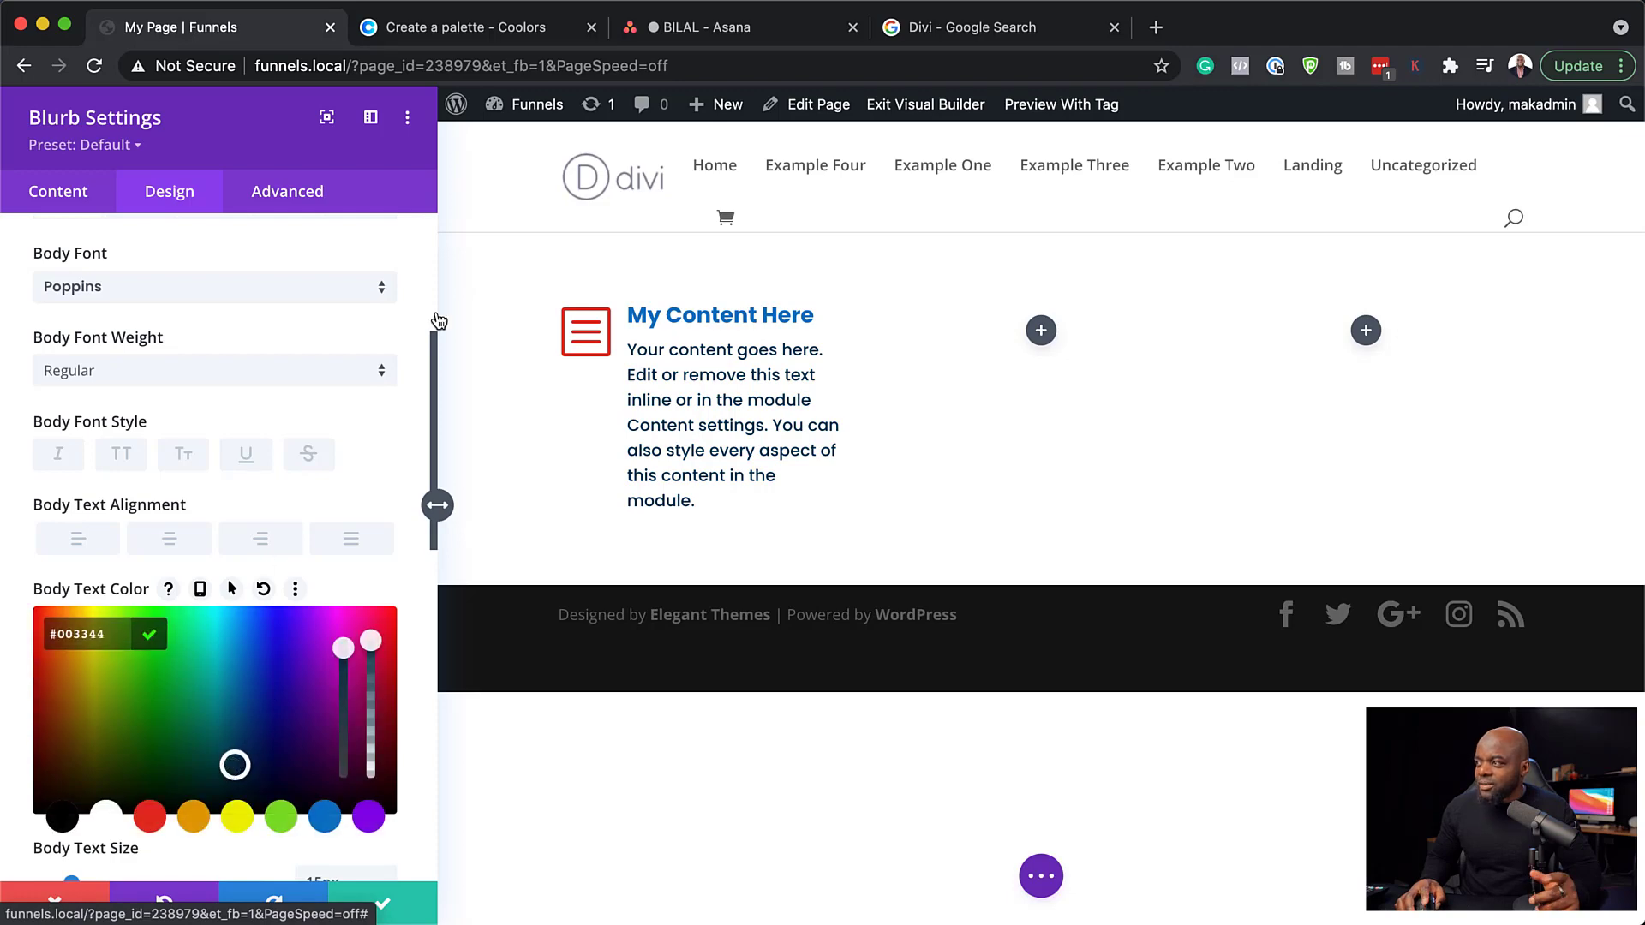
{"action": "left_click", "coordinate": [383, 596]}
{"action": "scroll", "coordinate": [382, 686], "scroll_direction": "down", "scroll_amount": 2}
{"action": "left_click", "coordinate": [383, 902]}
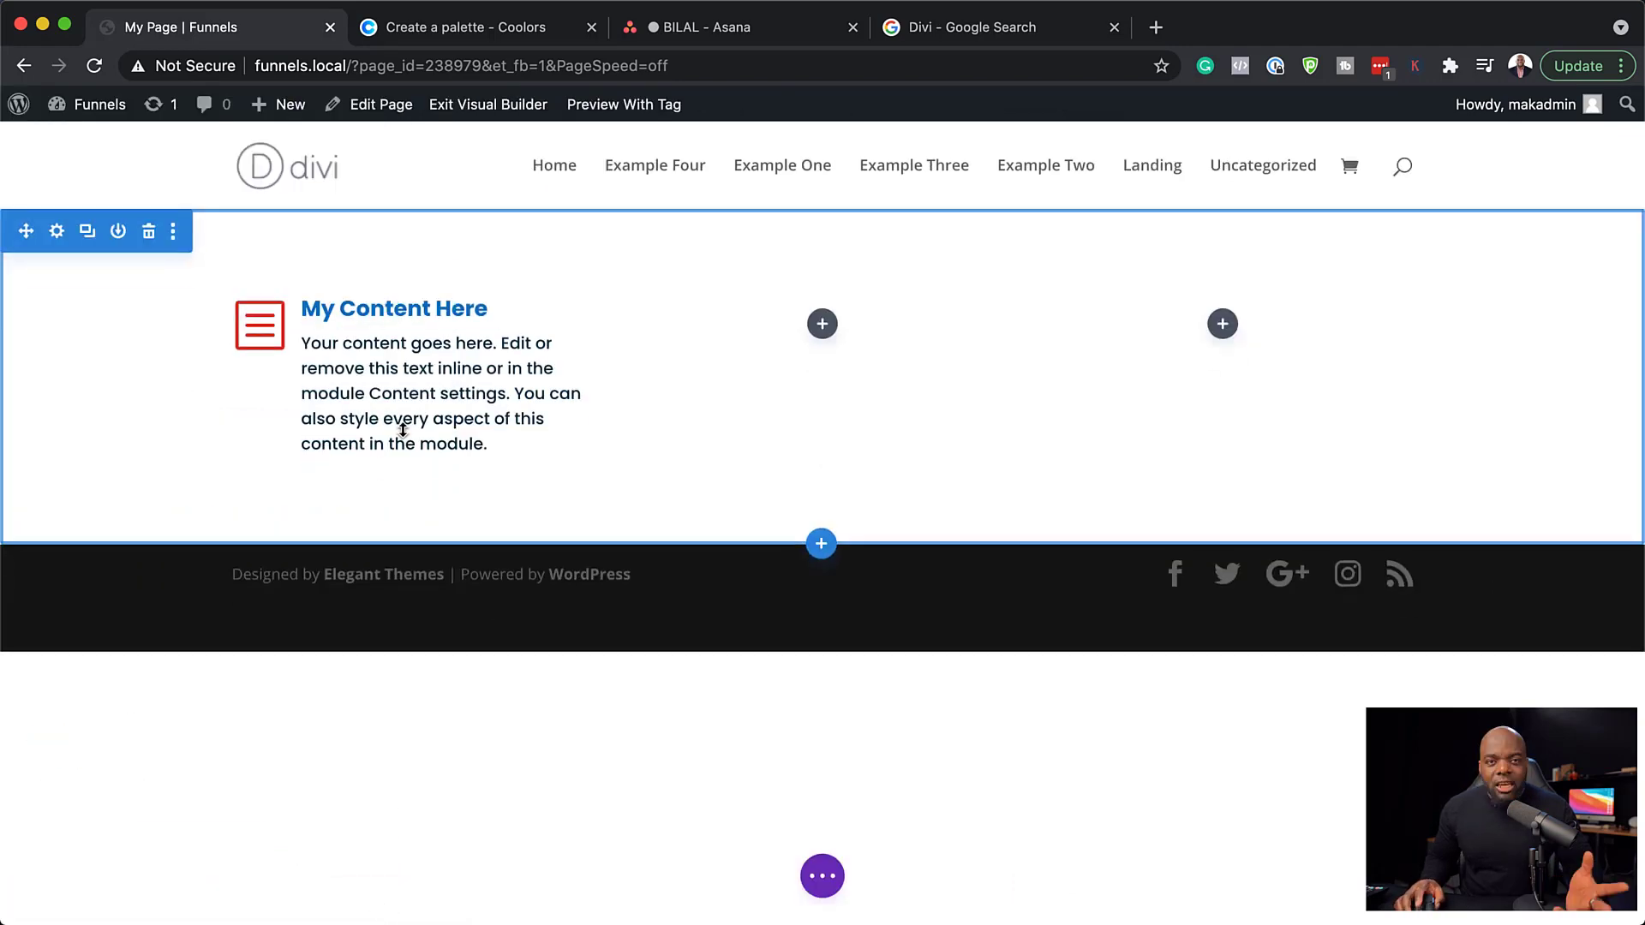
Duplicate the styled blurb twice and place one copy in each of the second and third columns.
{"action": "mouse_move", "coordinate": [403, 411]}
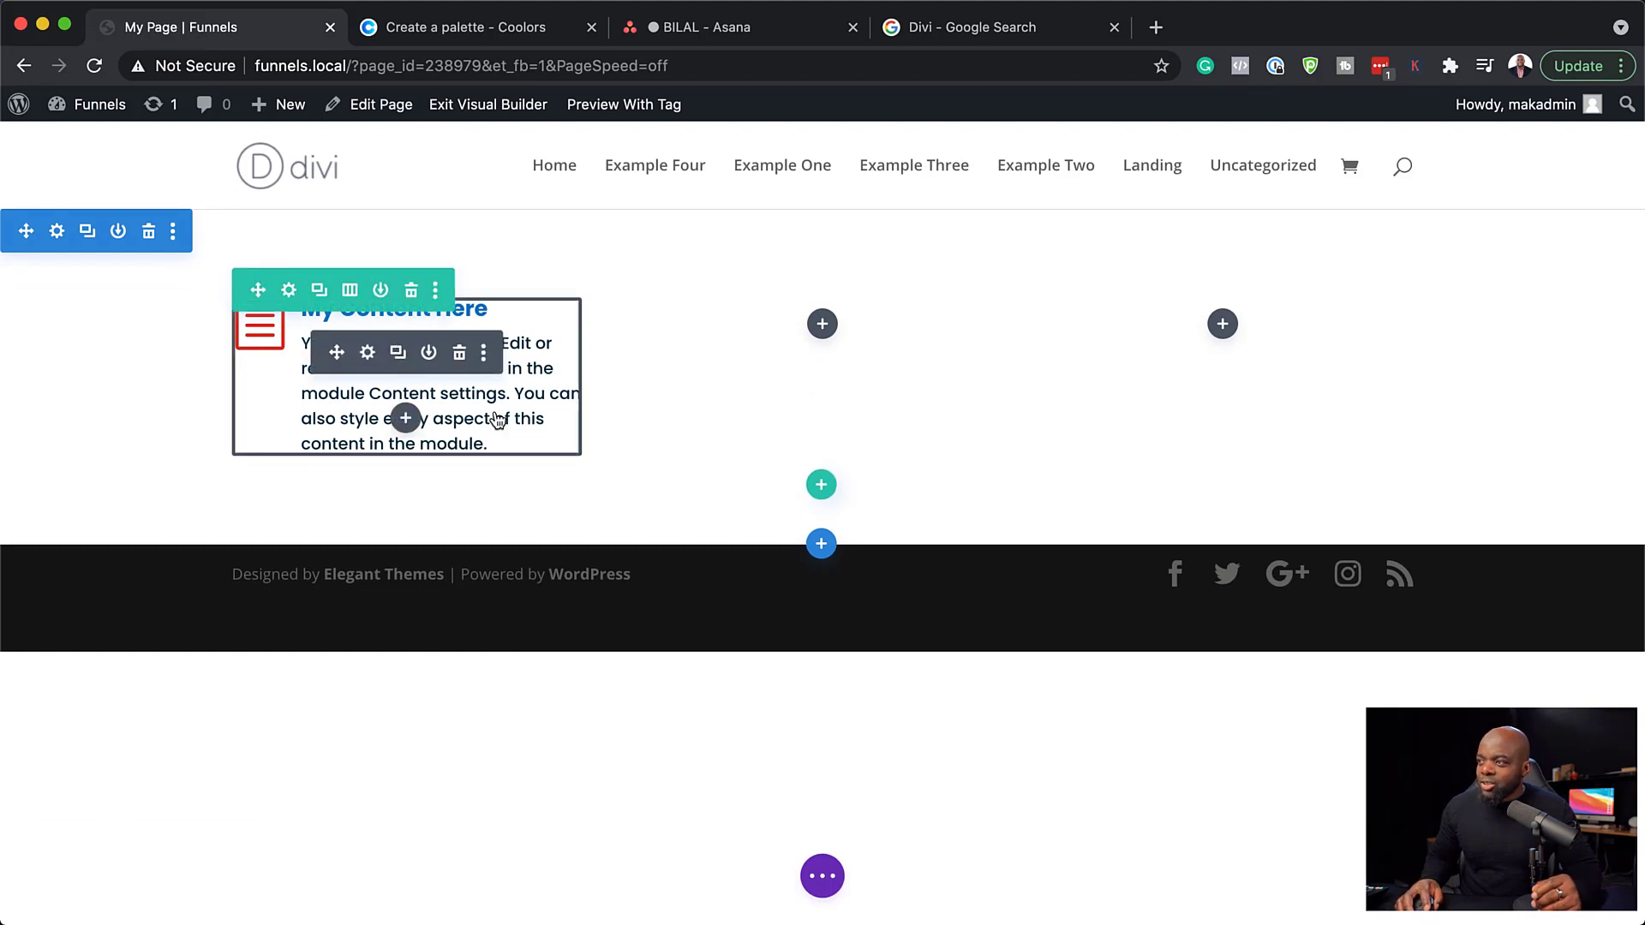
{"action": "left_click", "coordinate": [399, 354]}
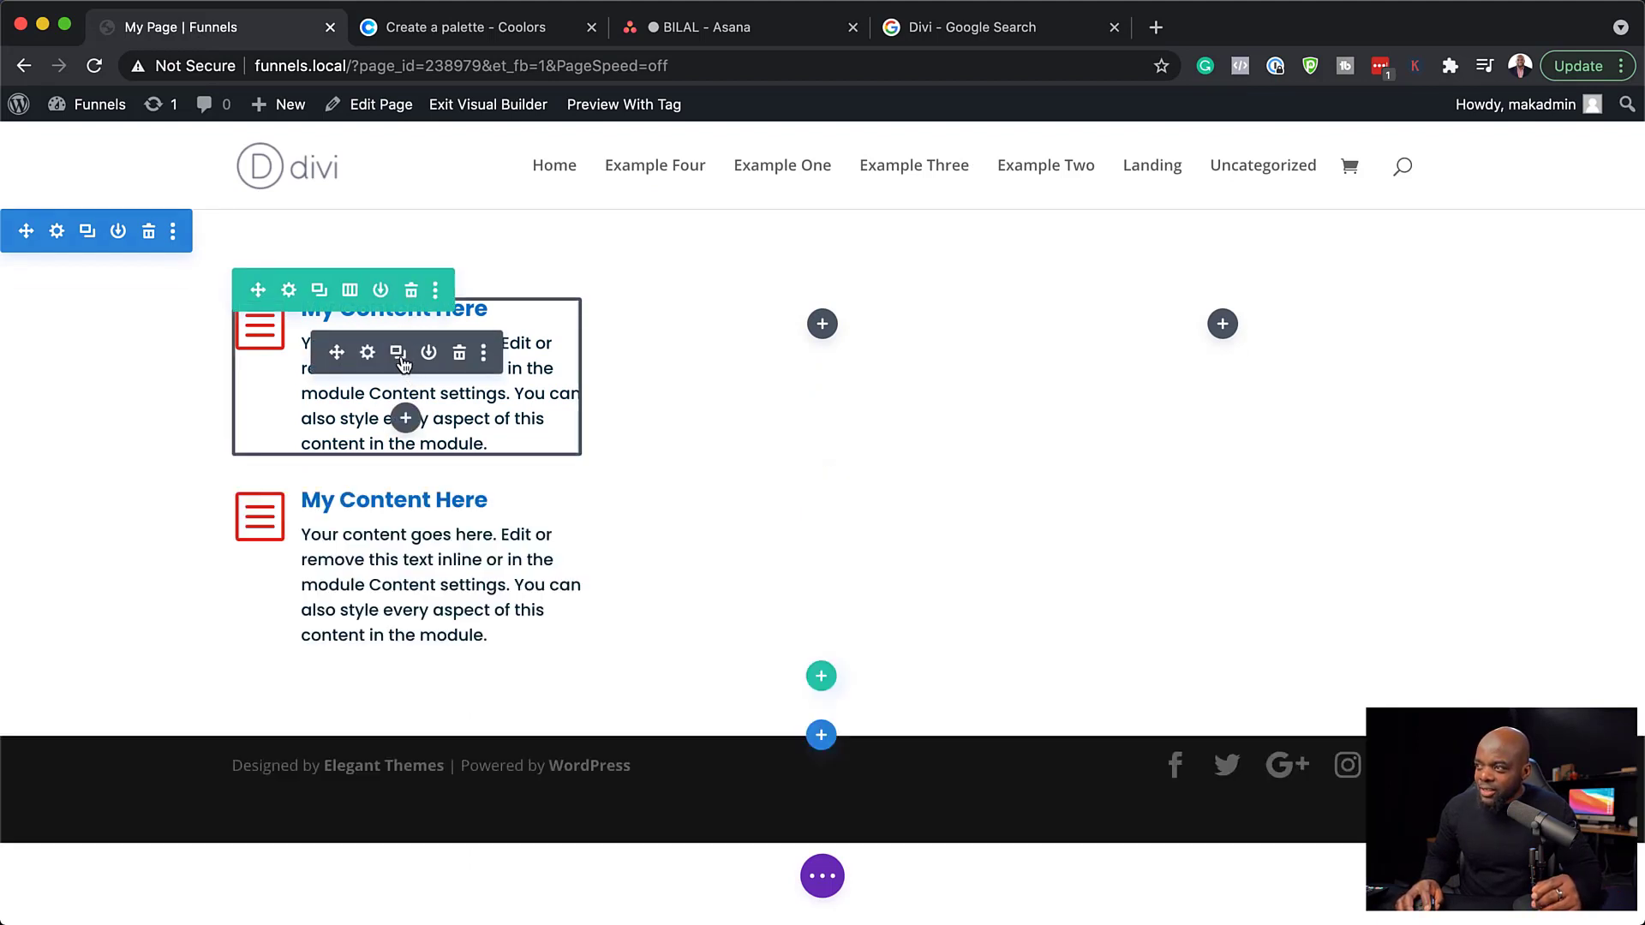
{"action": "left_click_drag", "start_coordinate": [398, 446], "coordinate": [388, 452]}
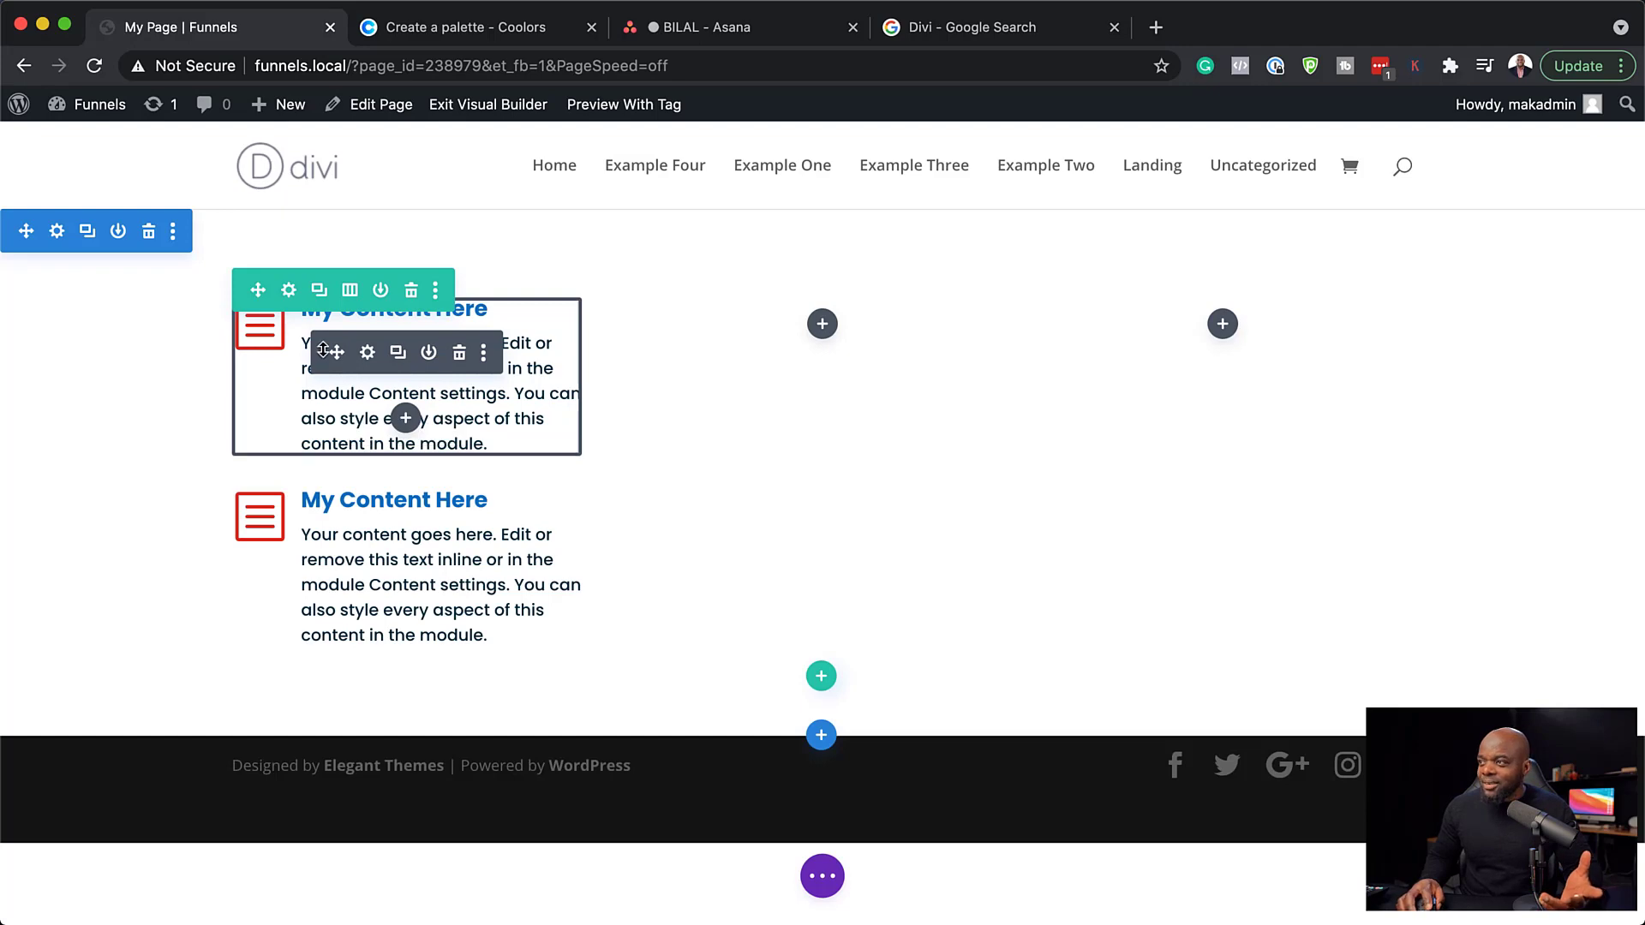
{"action": "left_click_drag", "start_coordinate": [339, 354], "coordinate": [770, 304]}
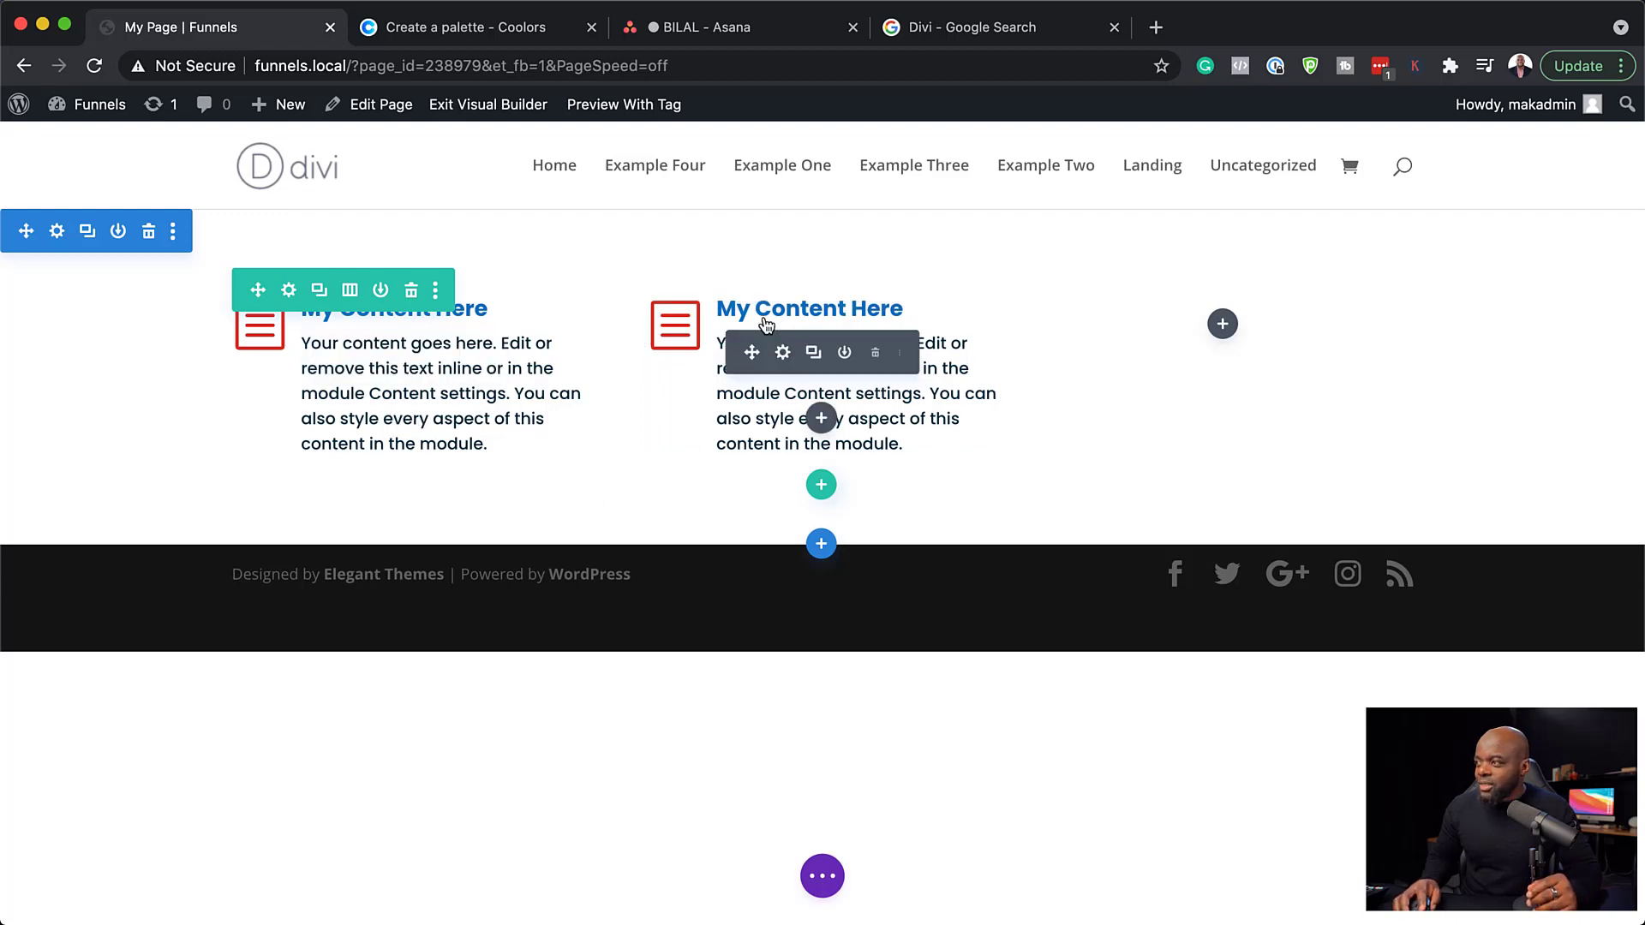
{"action": "left_click", "coordinate": [813, 355]}
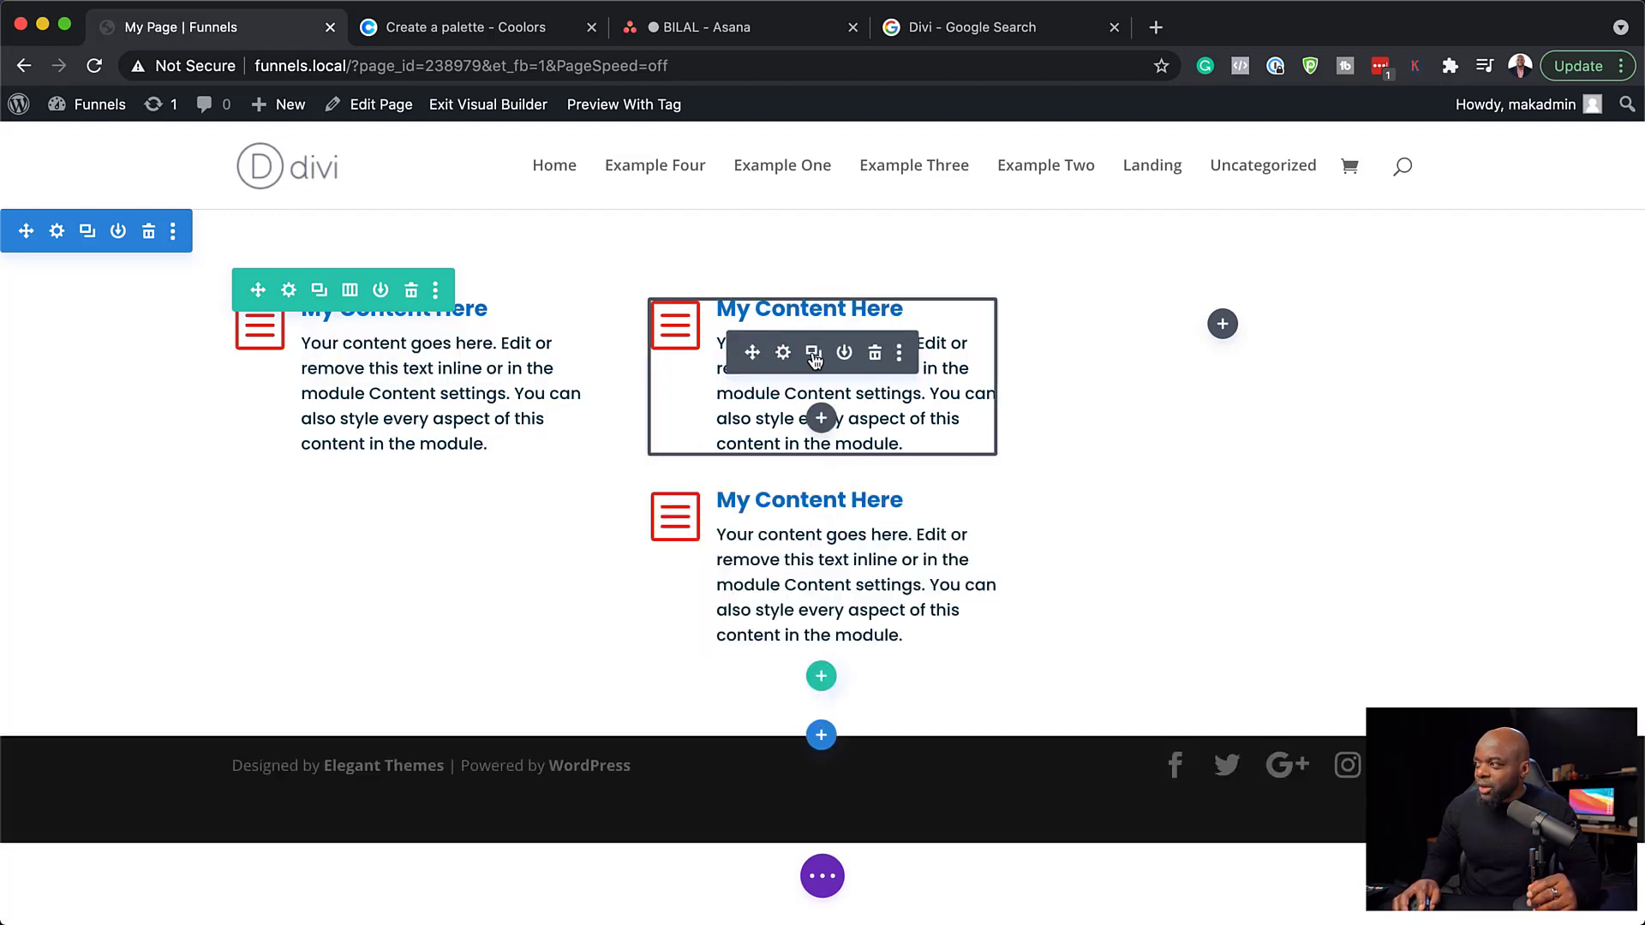
{"action": "left_click_drag", "start_coordinate": [752, 355], "coordinate": [1135, 312]}
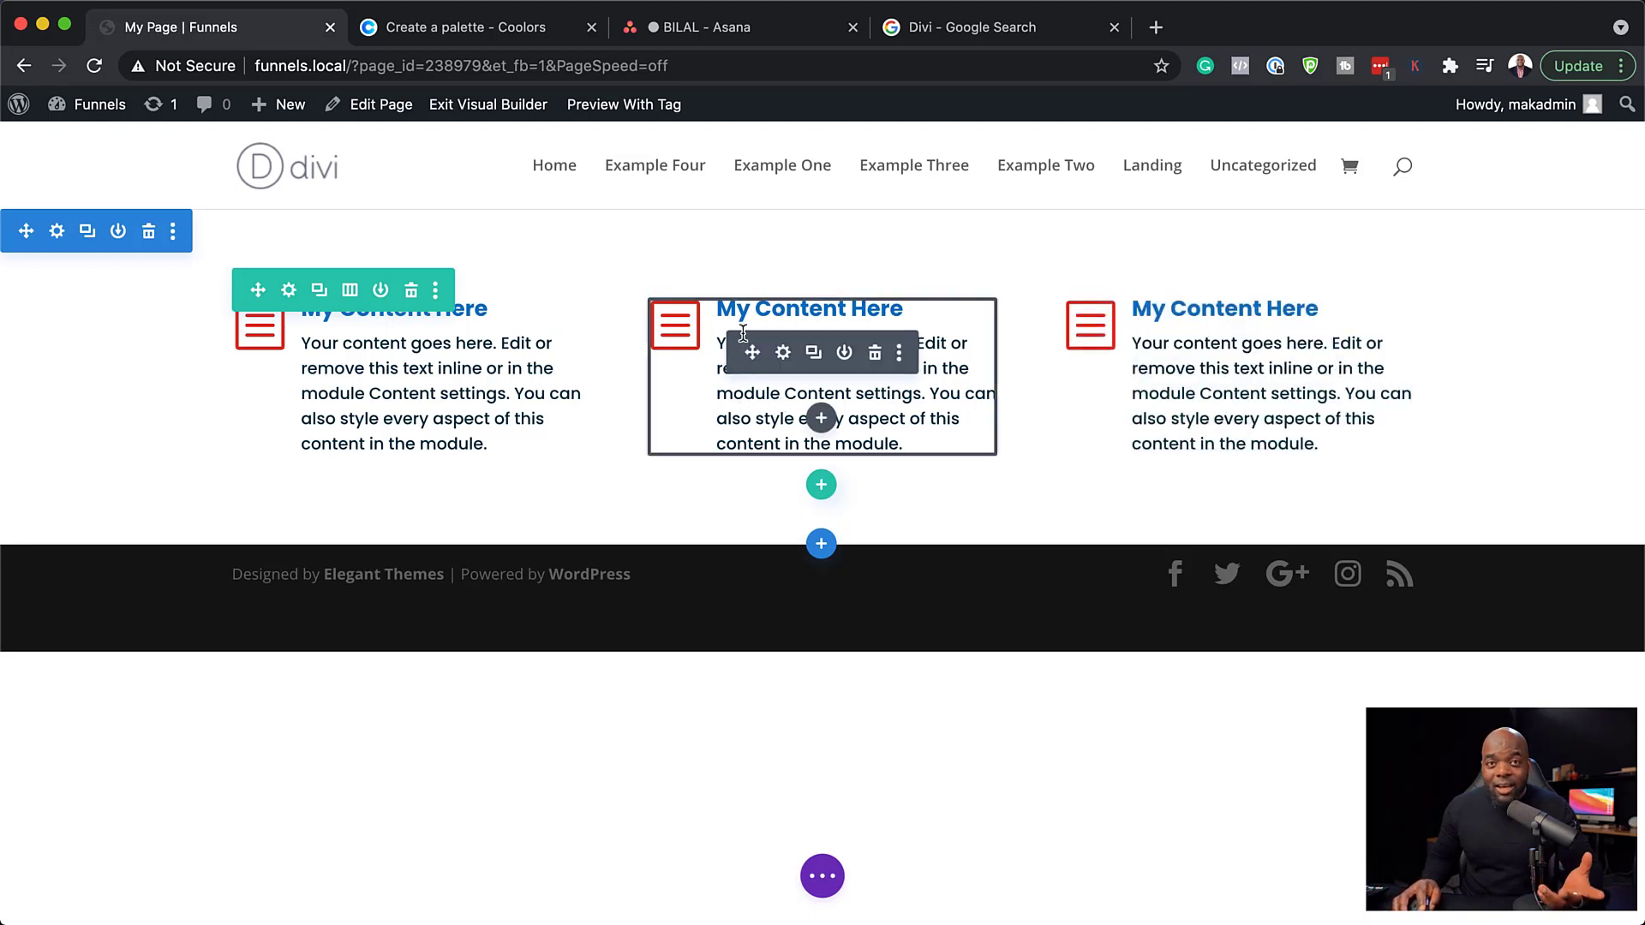
Change the middle blurb's icon to the muted speaker.
{"action": "left_click", "coordinate": [783, 356]}
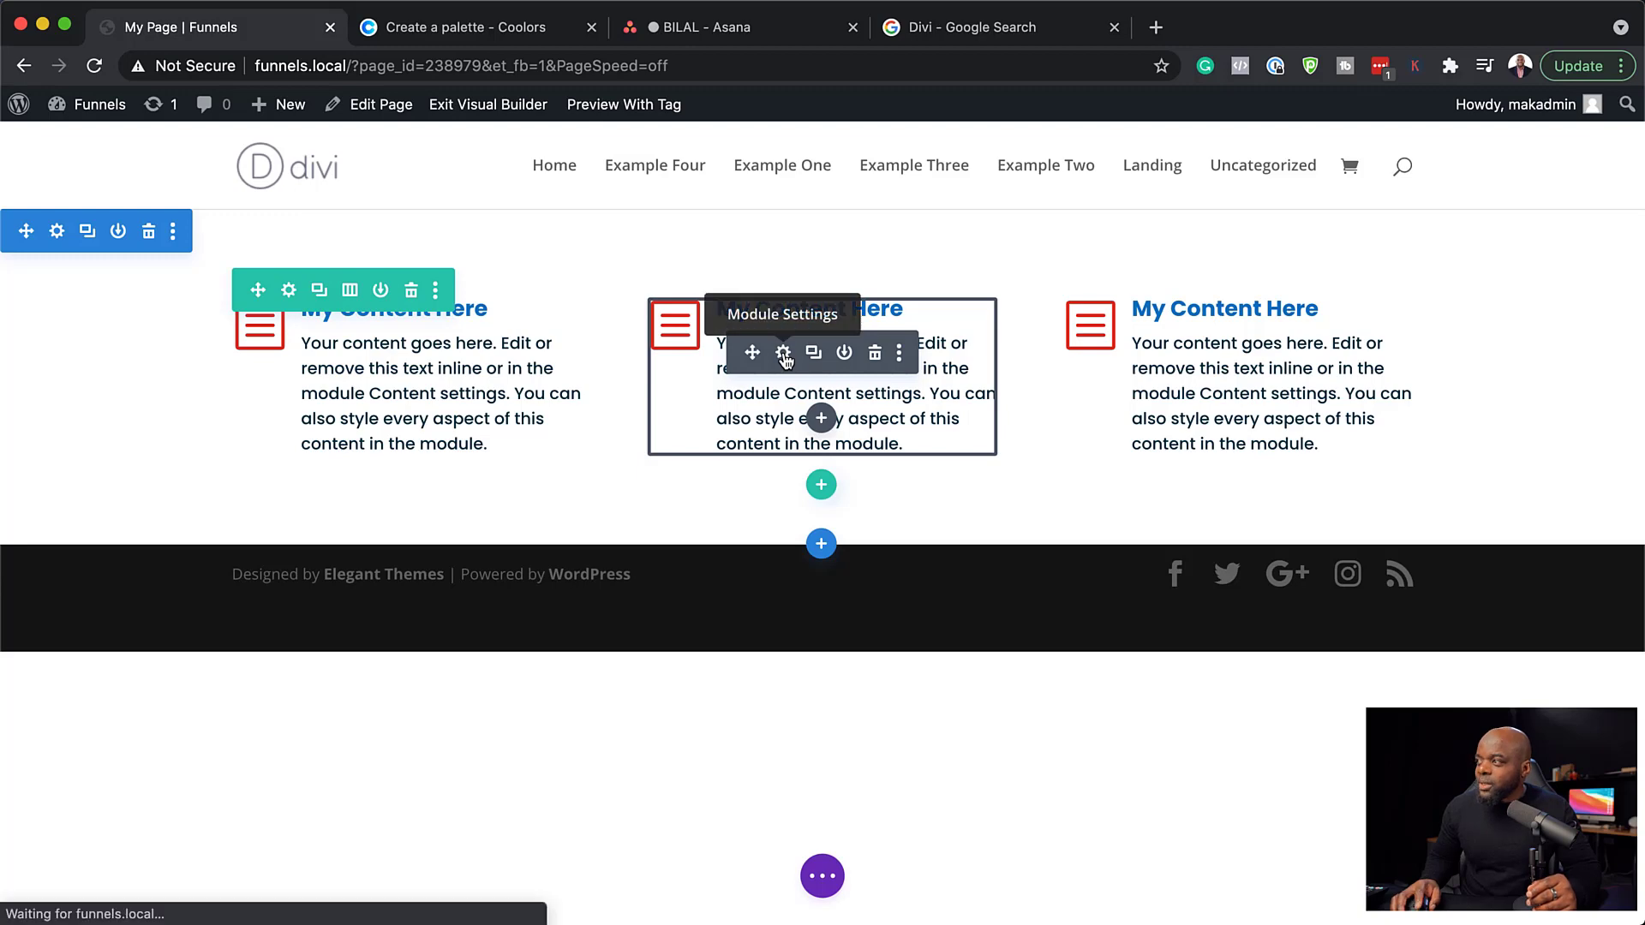
{"action": "scroll", "coordinate": [228, 540], "scroll_direction": "down", "scroll_amount": 5}
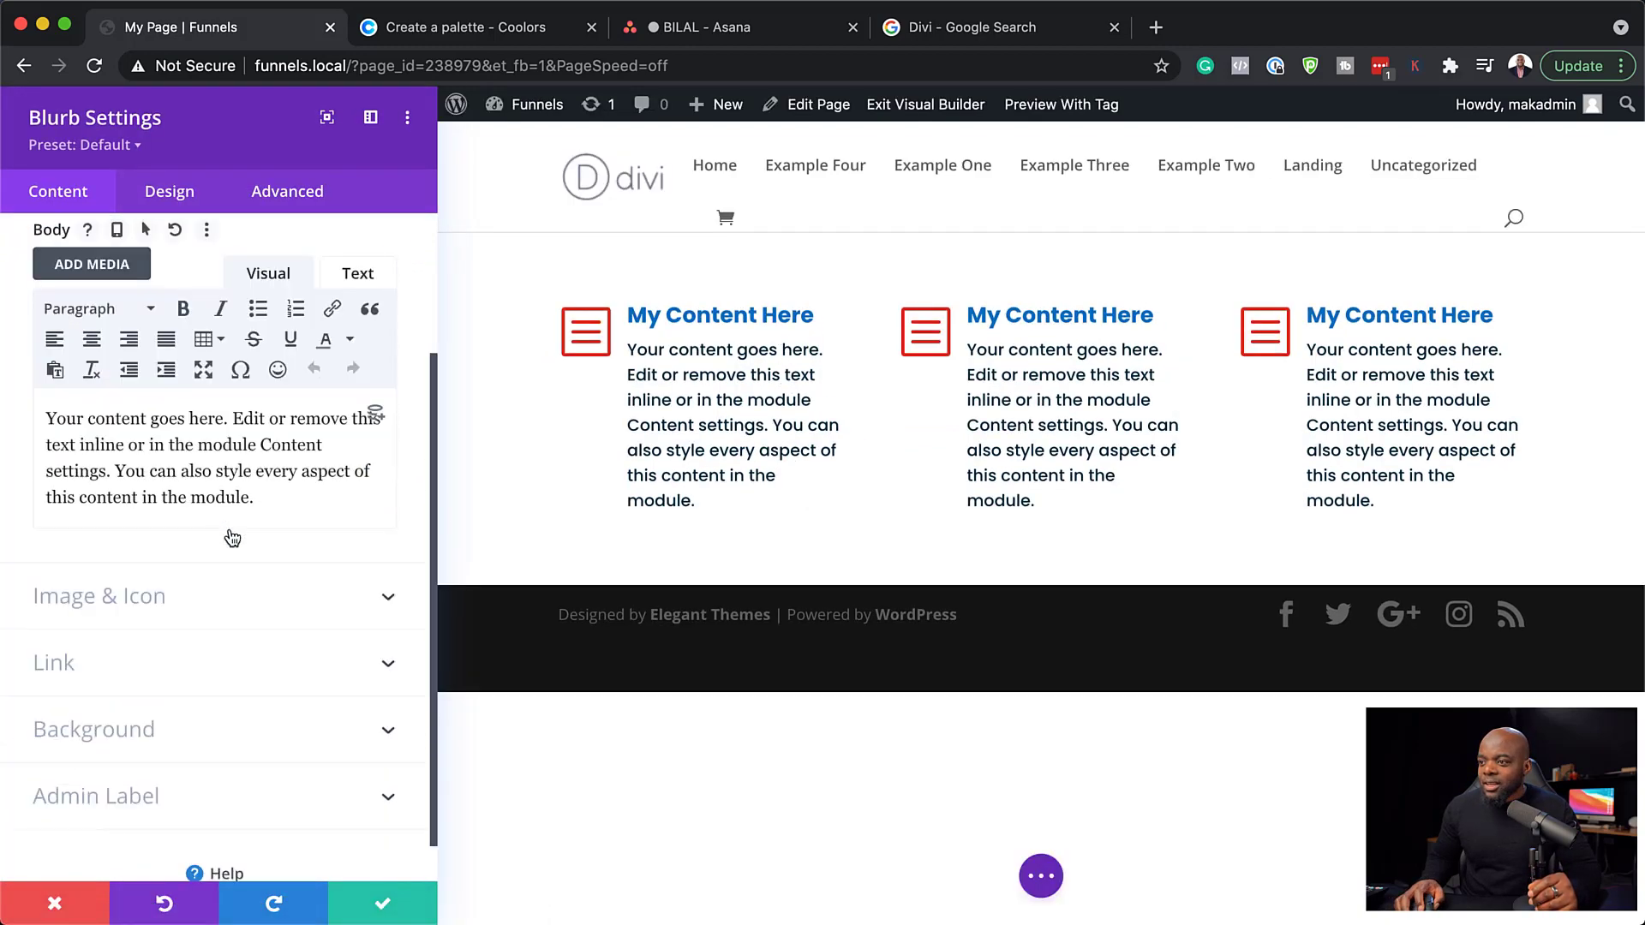
{"action": "left_click", "coordinate": [162, 556]}
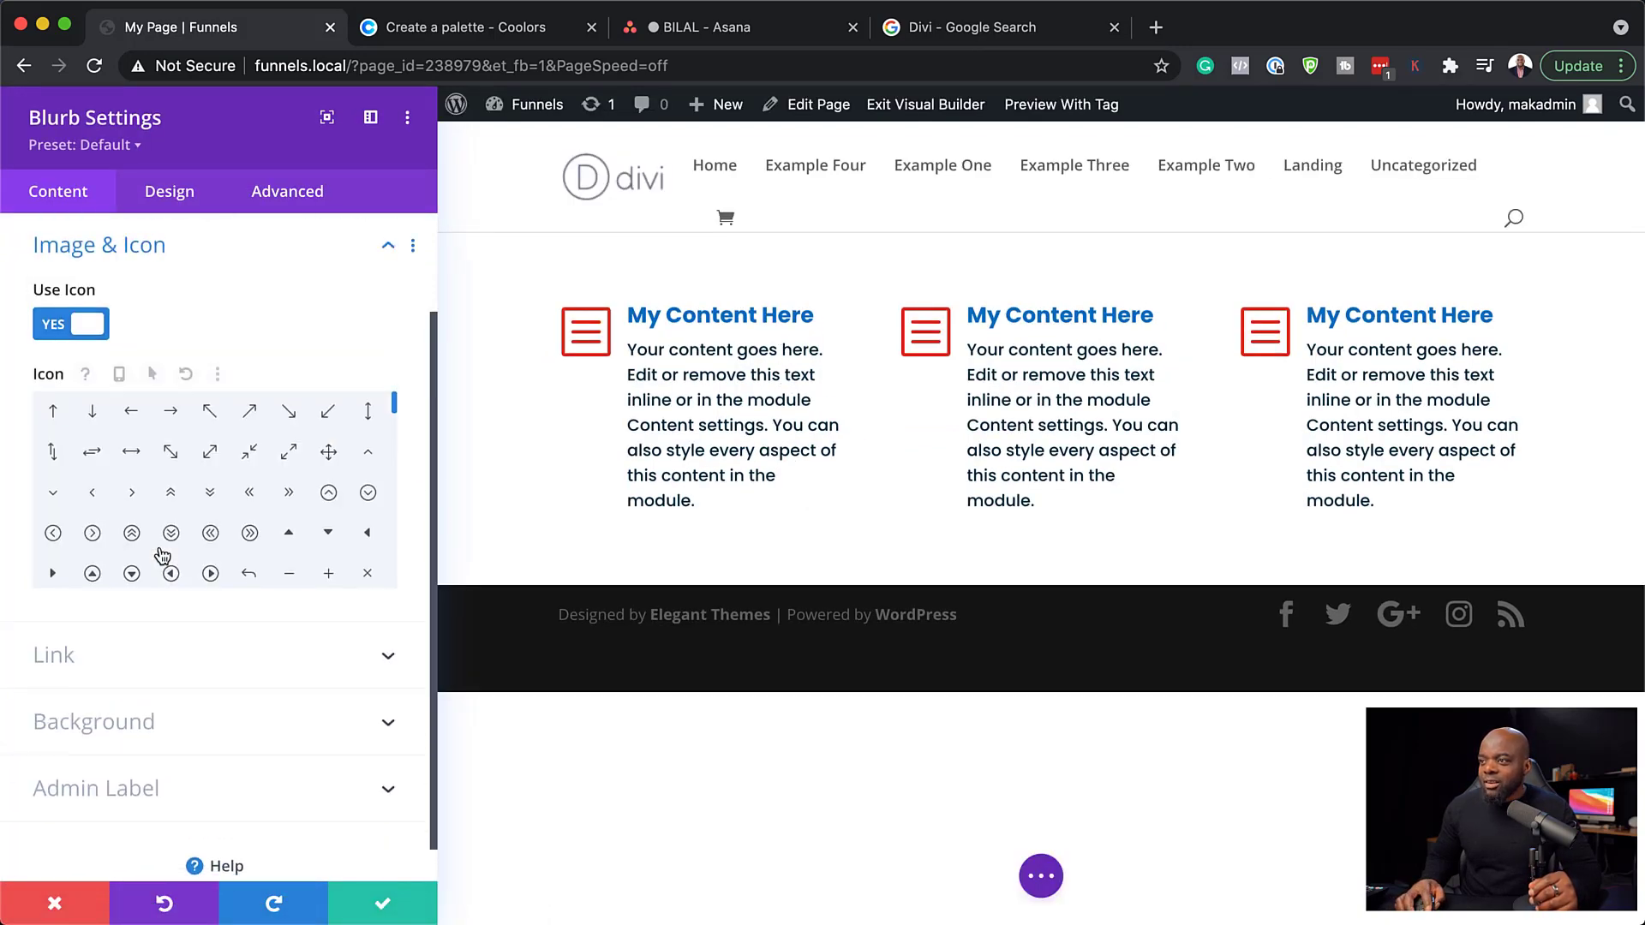
{"action": "left_click_drag", "start_coordinate": [397, 413], "coordinate": [397, 442]}
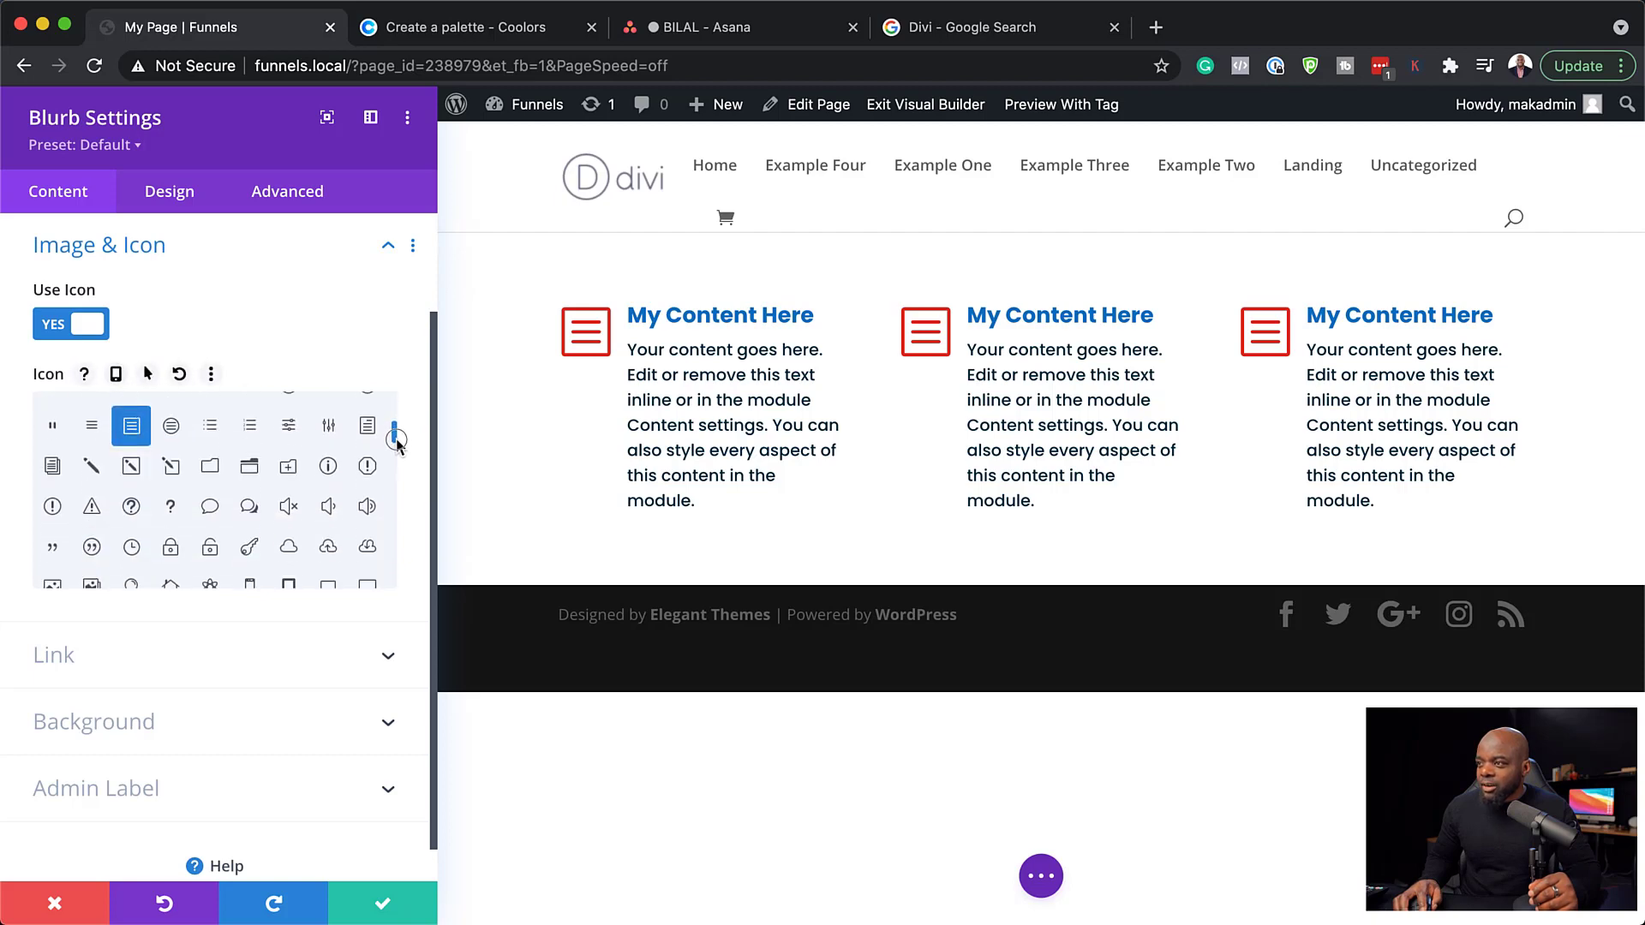
{"action": "left_click", "coordinate": [289, 509]}
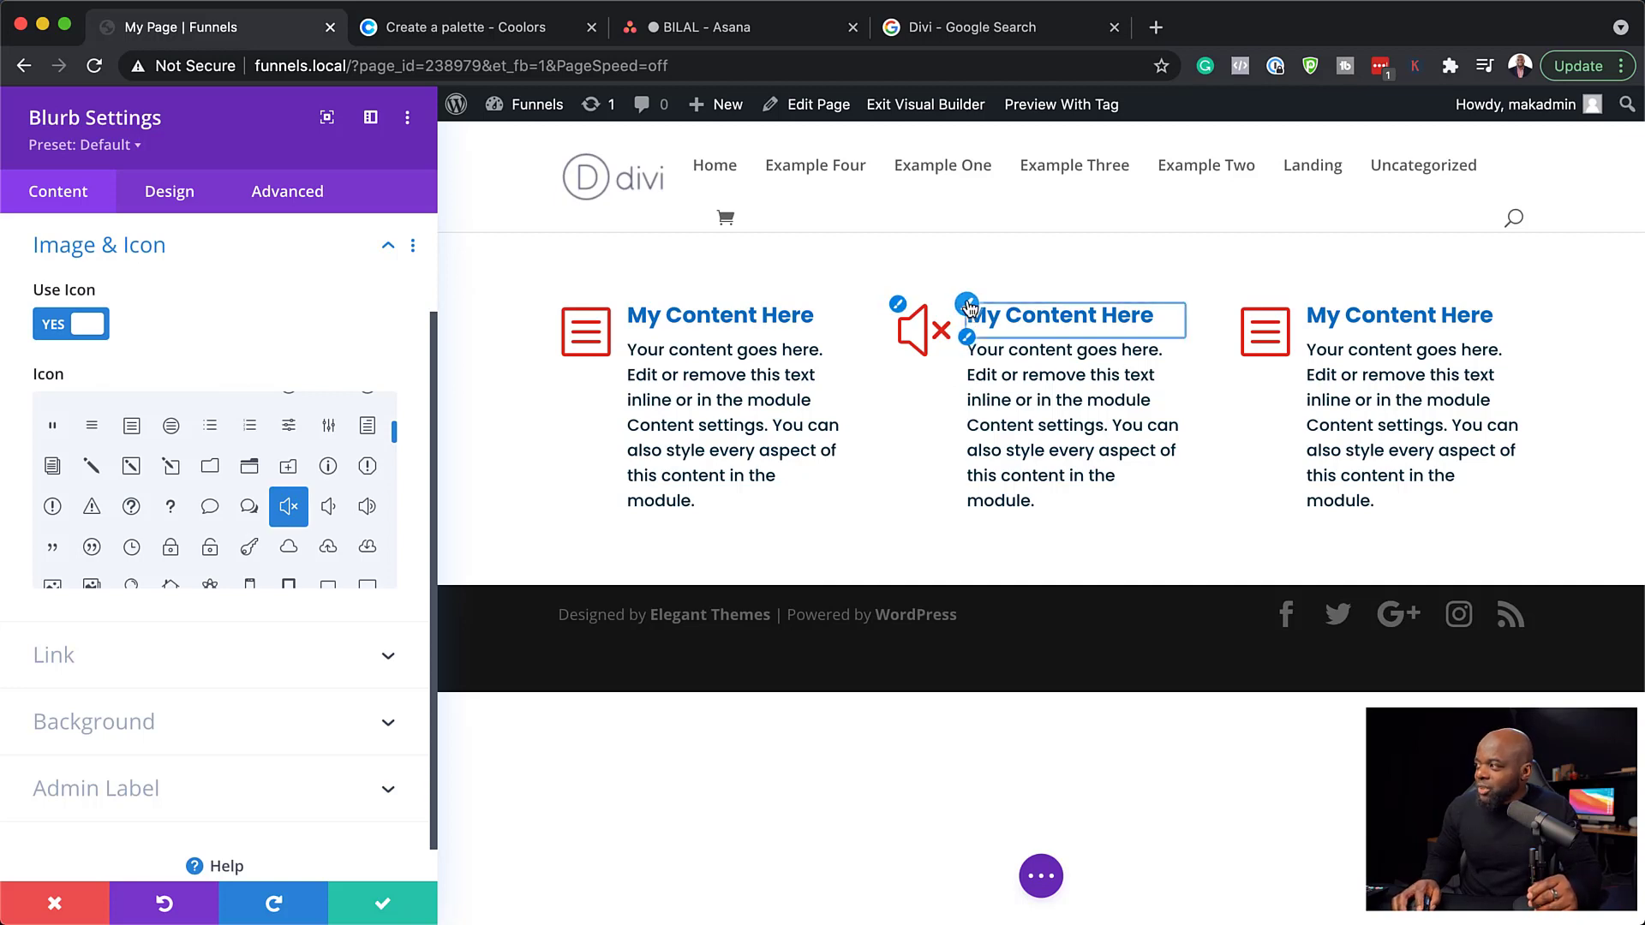
Open the middle blurb's text settings and select its whole title.
{"action": "scroll", "coordinate": [188, 660], "scroll_direction": "up", "scroll_amount": 2}
{"action": "scroll", "coordinate": [189, 633], "scroll_direction": "up", "scroll_amount": 5}
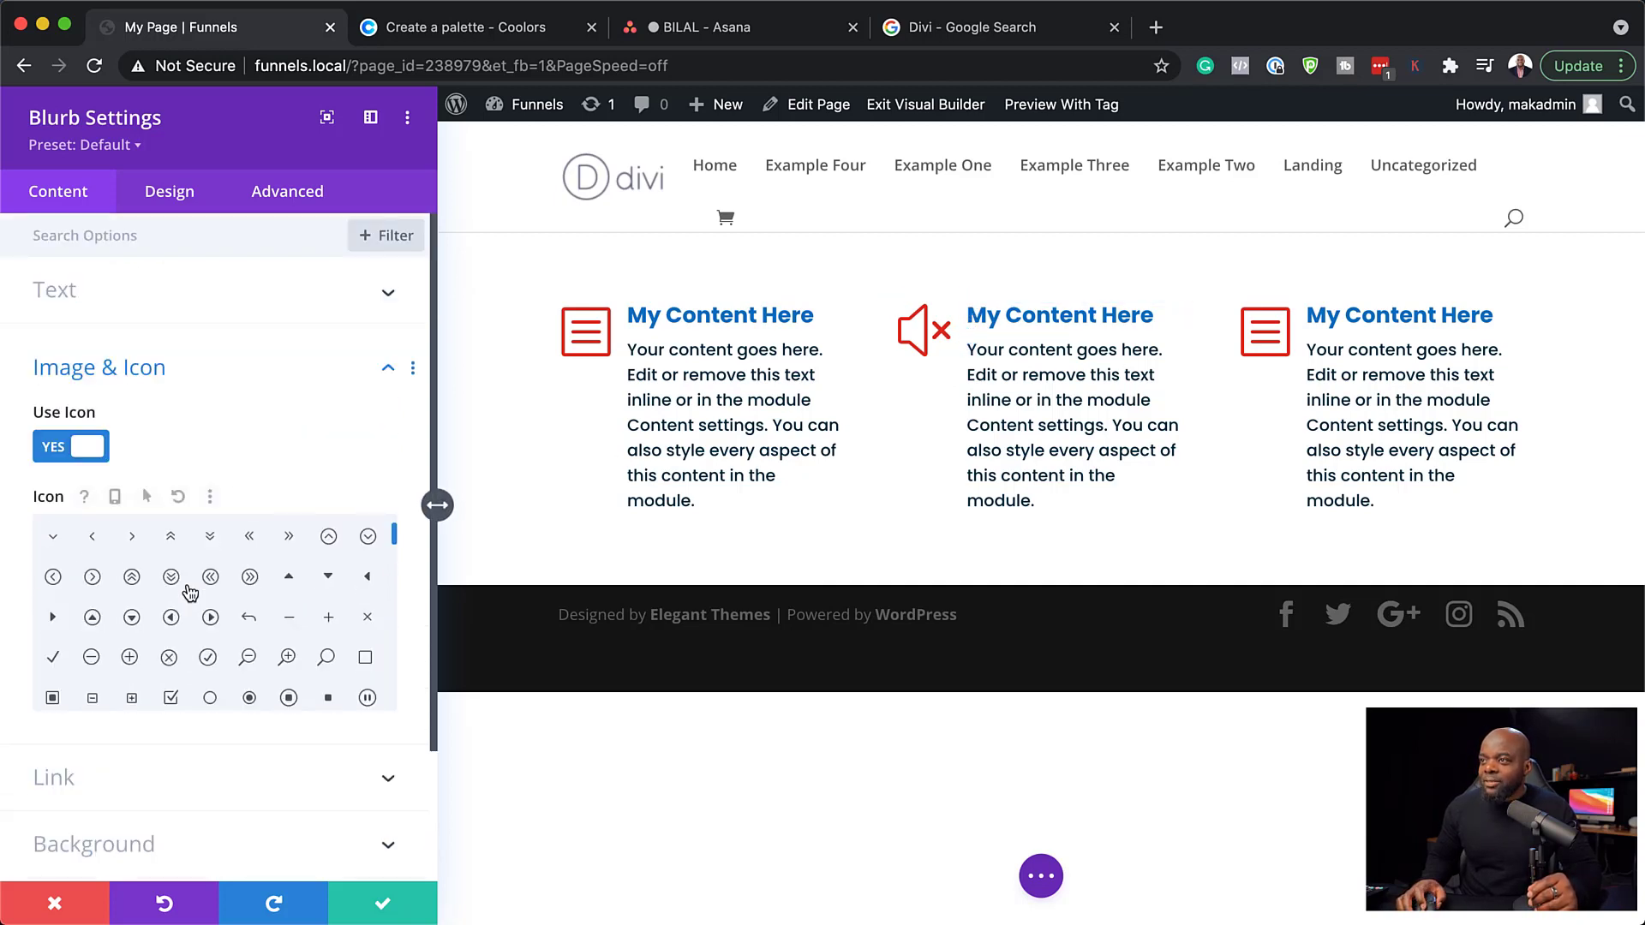
{"action": "left_click", "coordinate": [174, 301]}
{"action": "left_click_drag", "start_coordinate": [162, 371], "coordinate": [10, 360]}
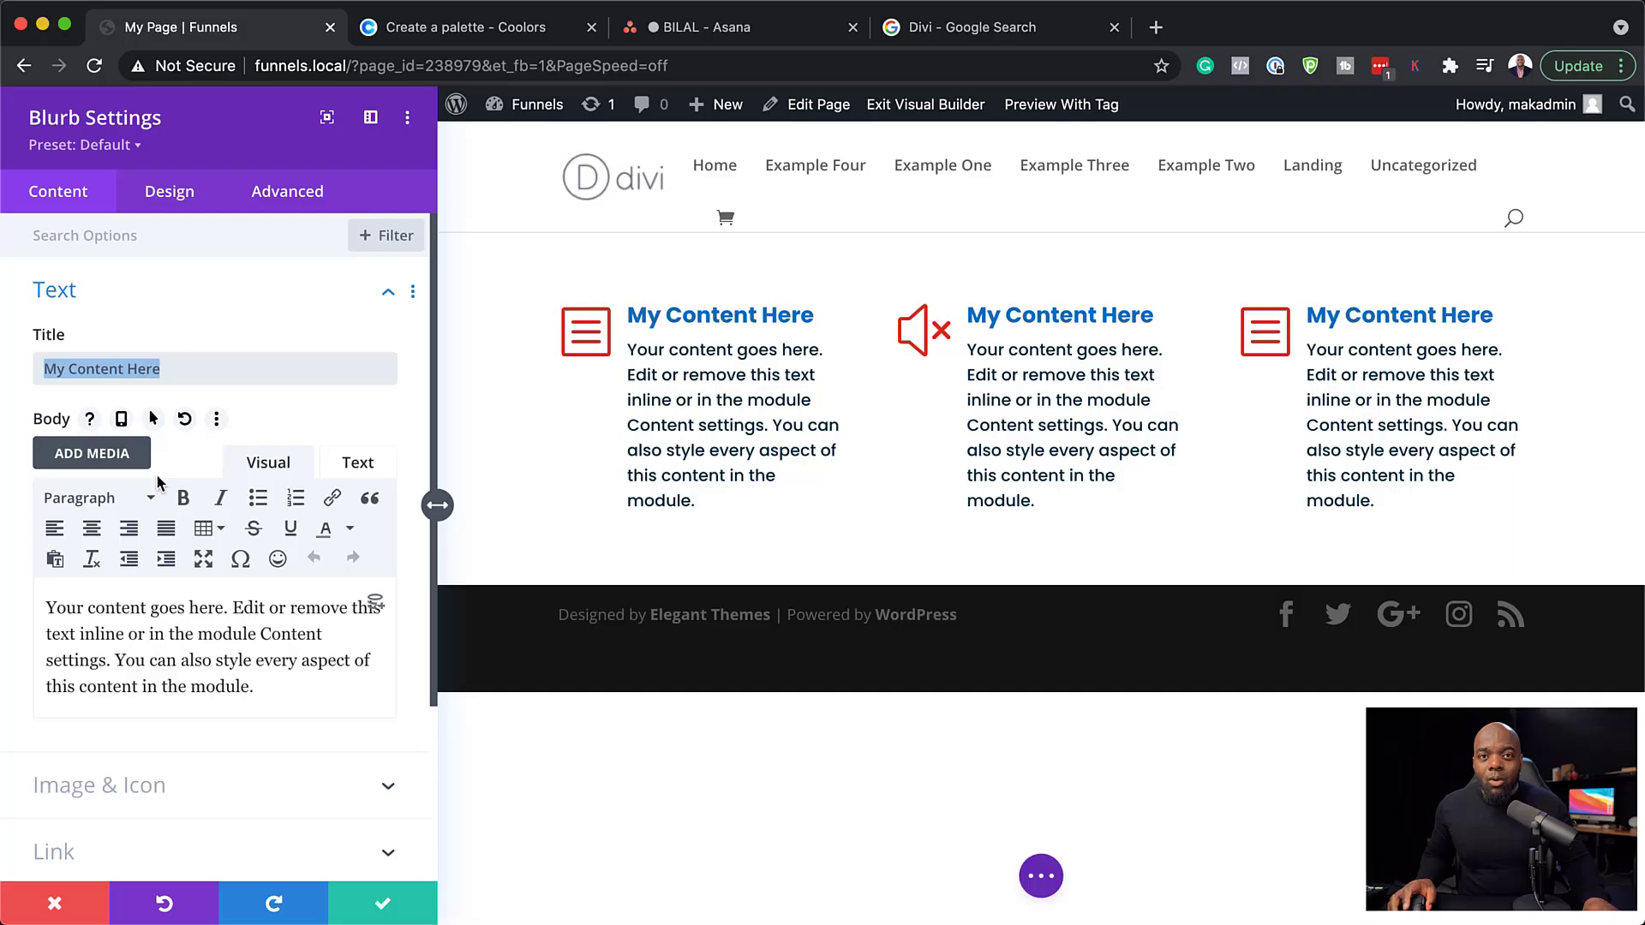
Examine the Custom CSS fields in the middle blurb's advanced settings.
{"action": "left_click", "coordinate": [305, 208]}
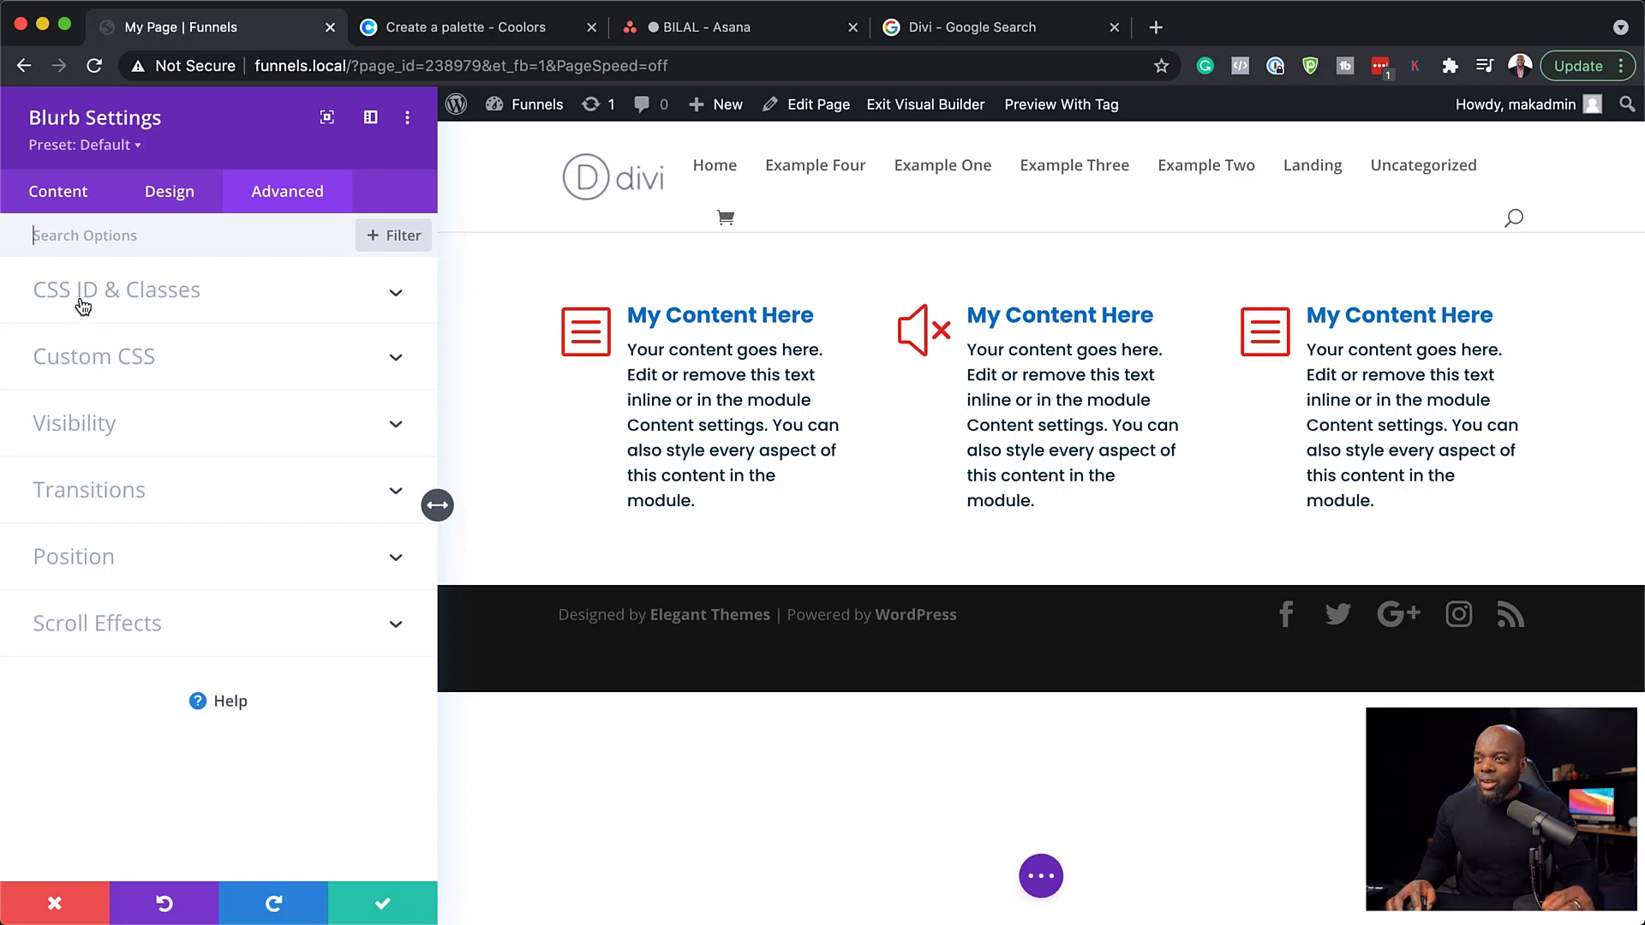
{"action": "left_click", "coordinate": [157, 363]}
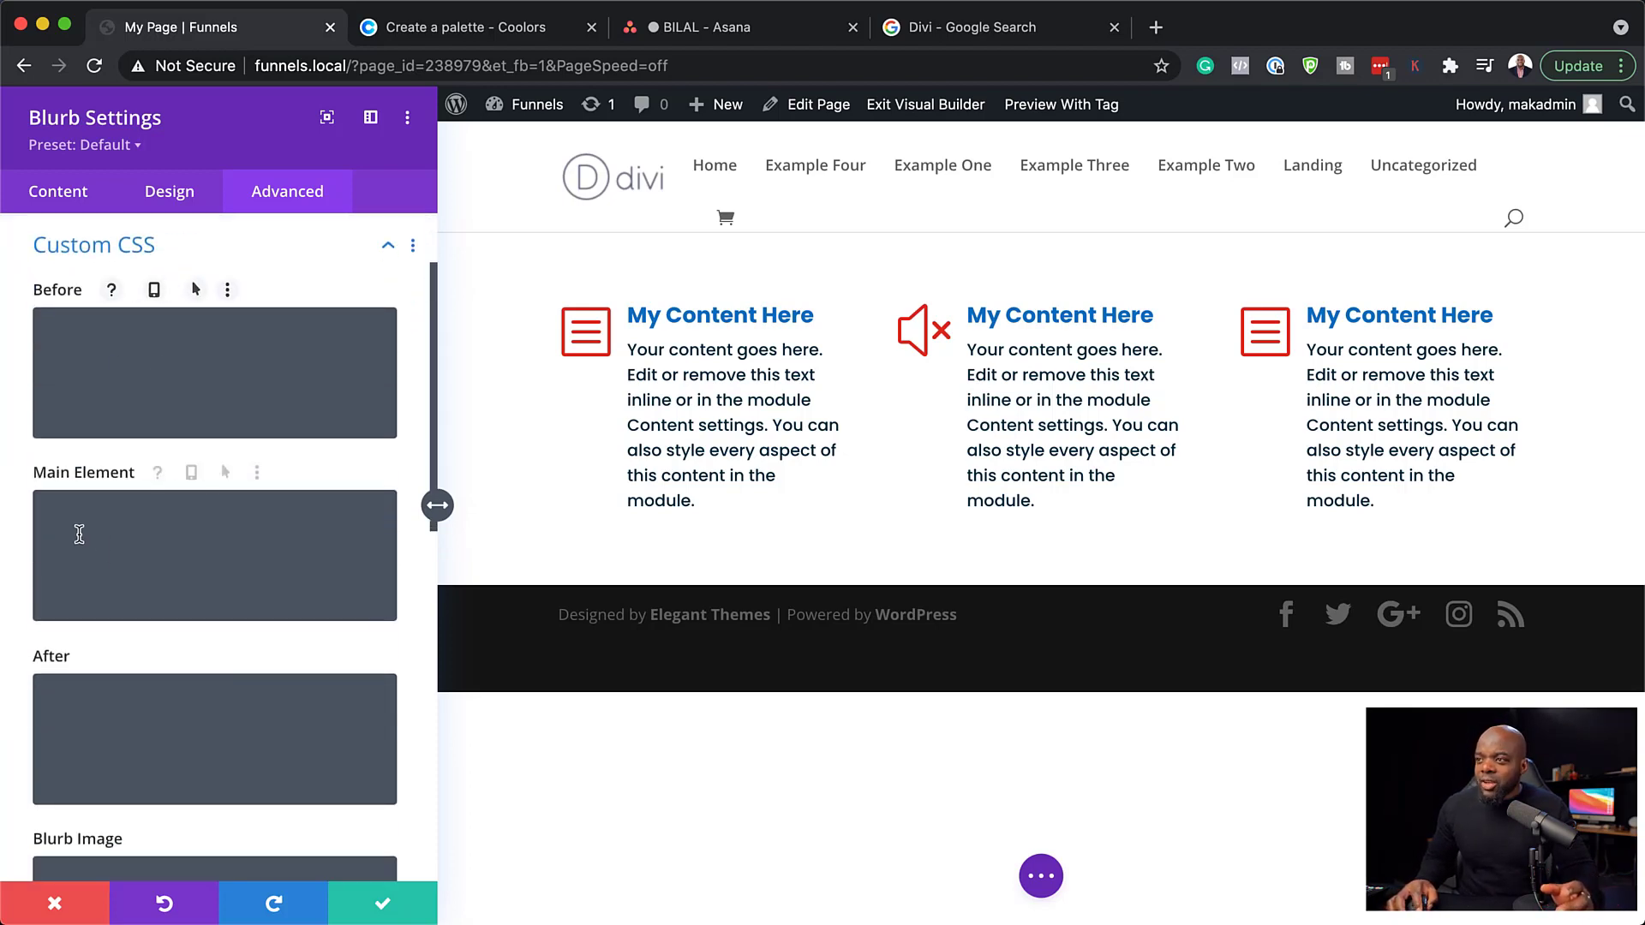
{"action": "scroll", "coordinate": [191, 764], "scroll_direction": "down", "scroll_amount": 7}
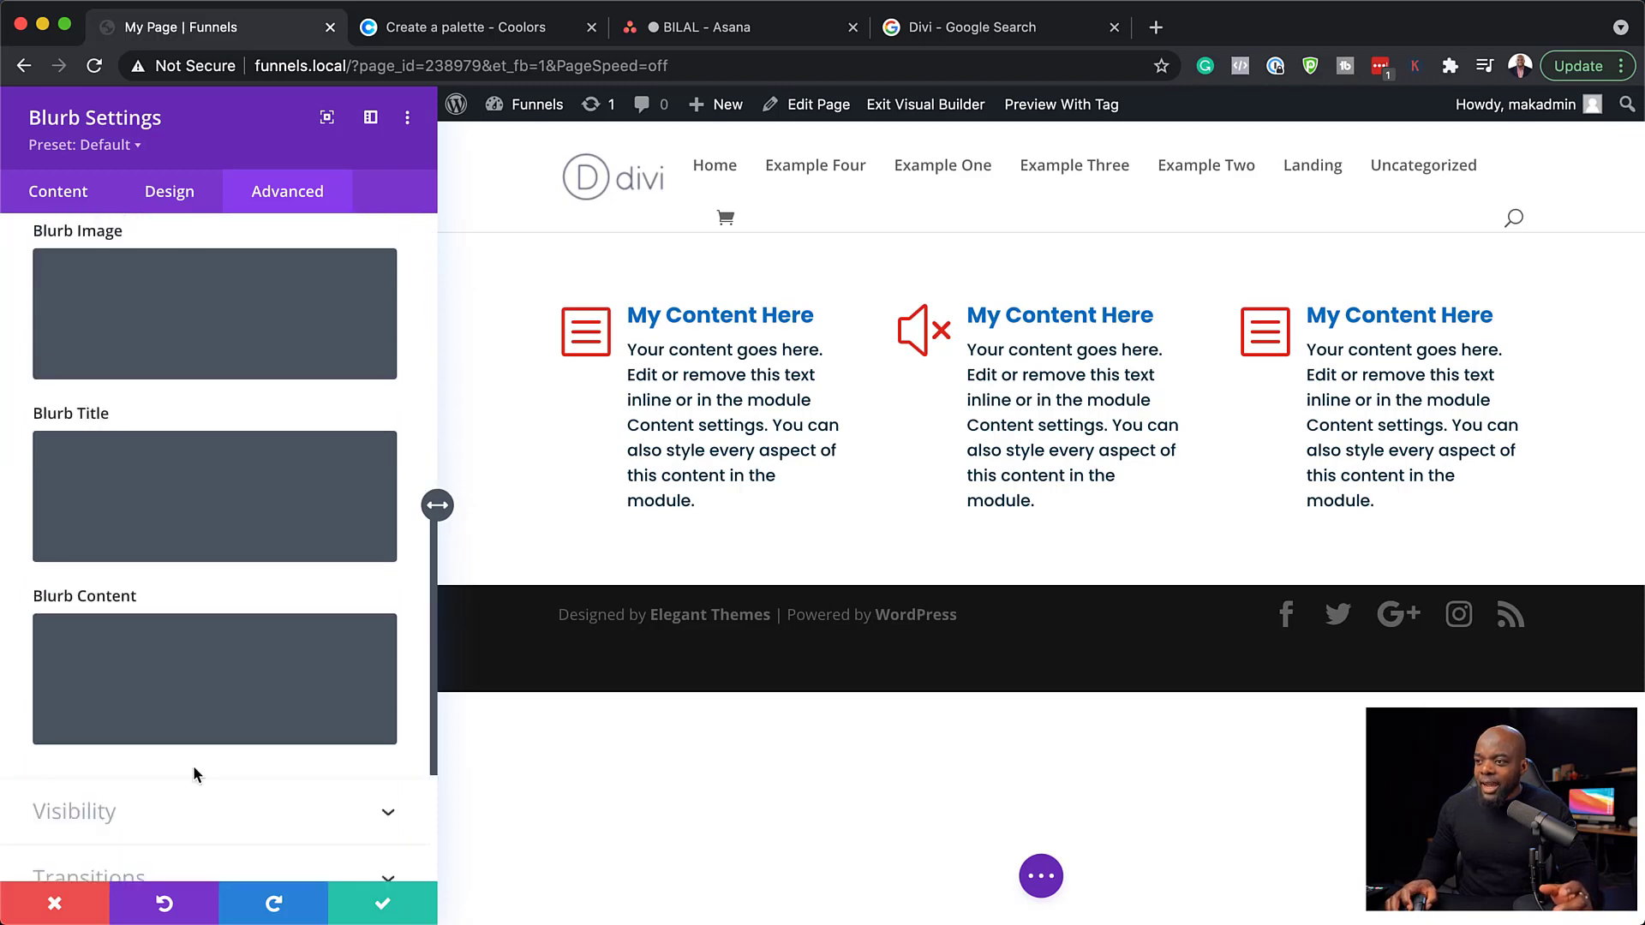
Look through the middle blurb's Visibility and Position options in its advanced settings.
{"action": "scroll", "coordinate": [199, 690], "scroll_direction": "up", "scroll_amount": 9}
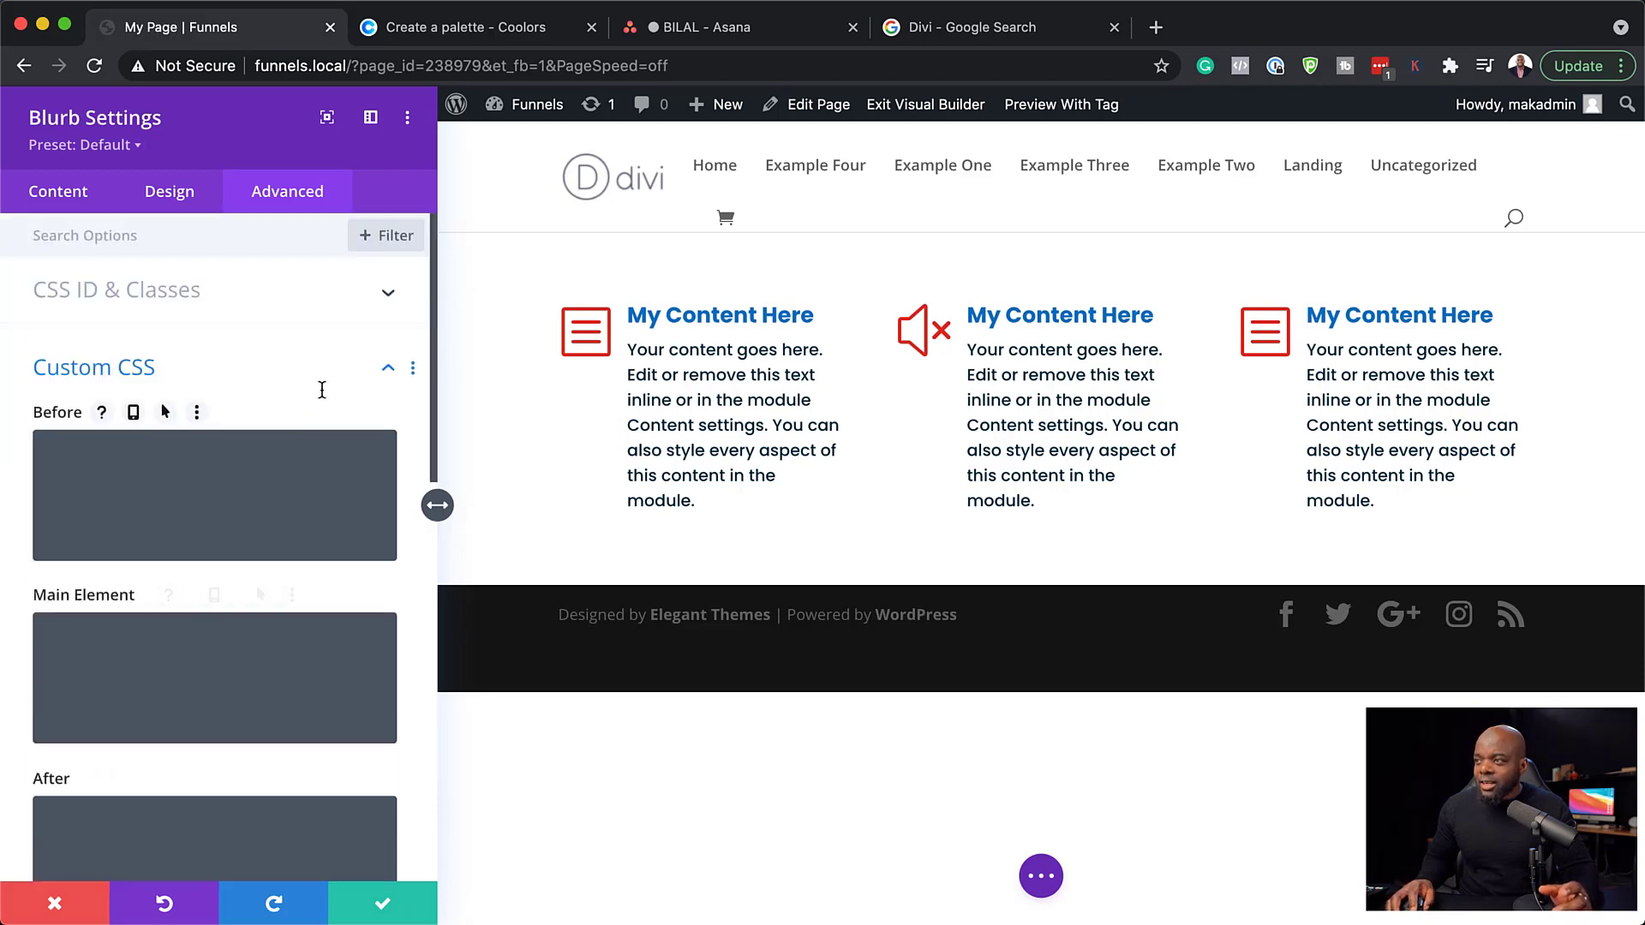
{"action": "left_click", "coordinate": [323, 368]}
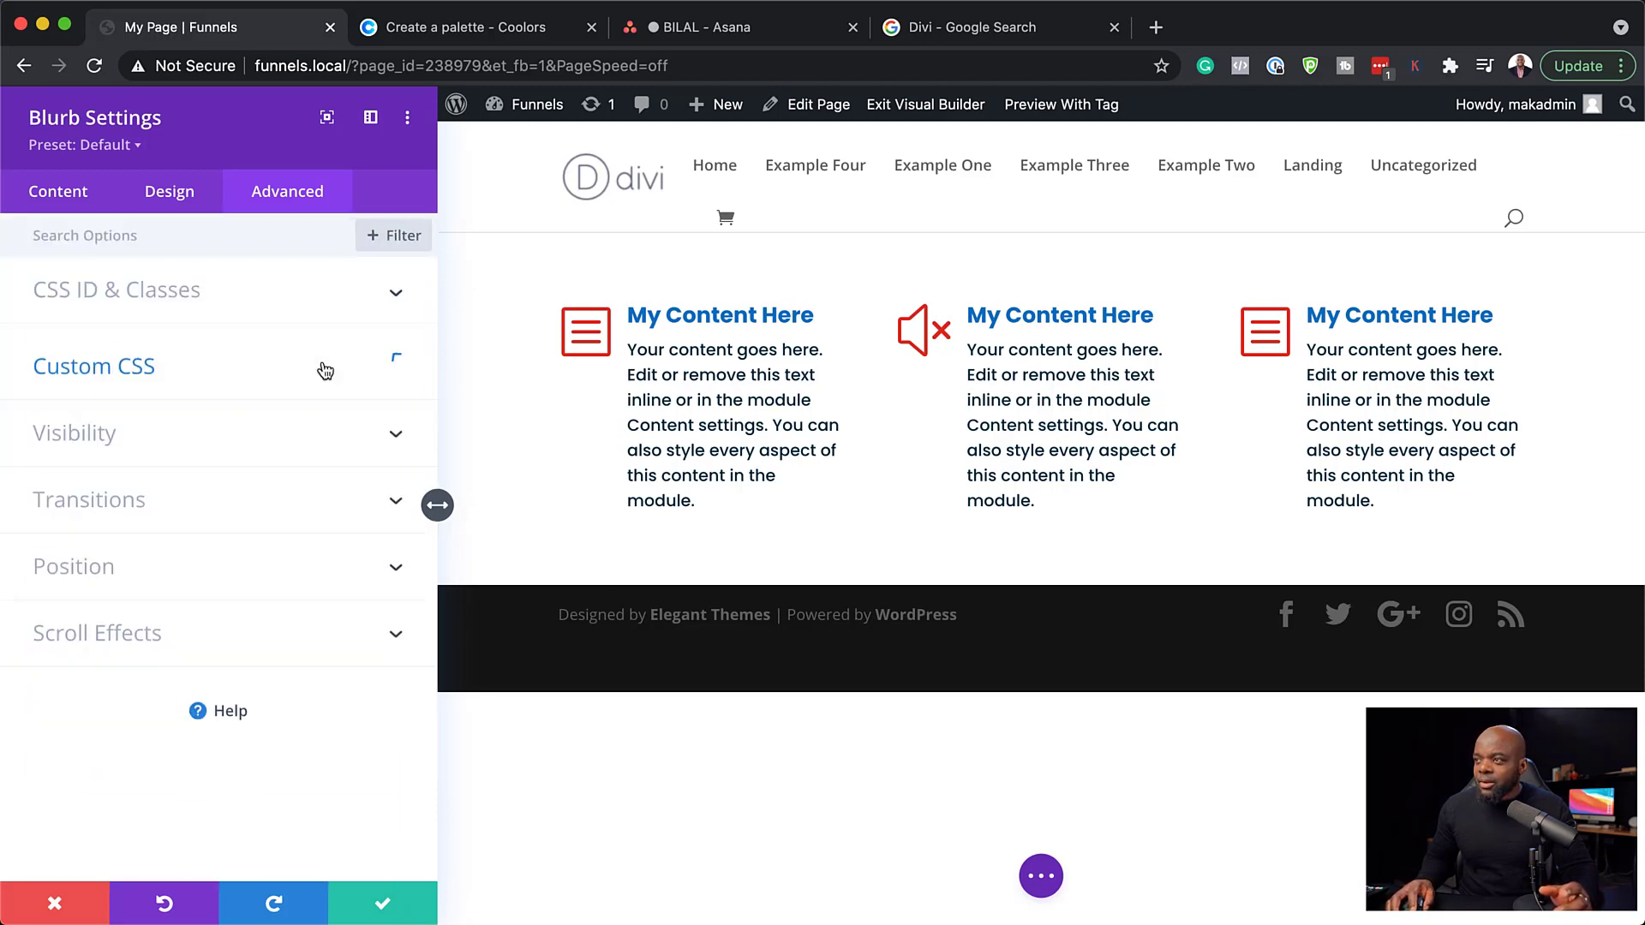
{"action": "left_click", "coordinate": [180, 438]}
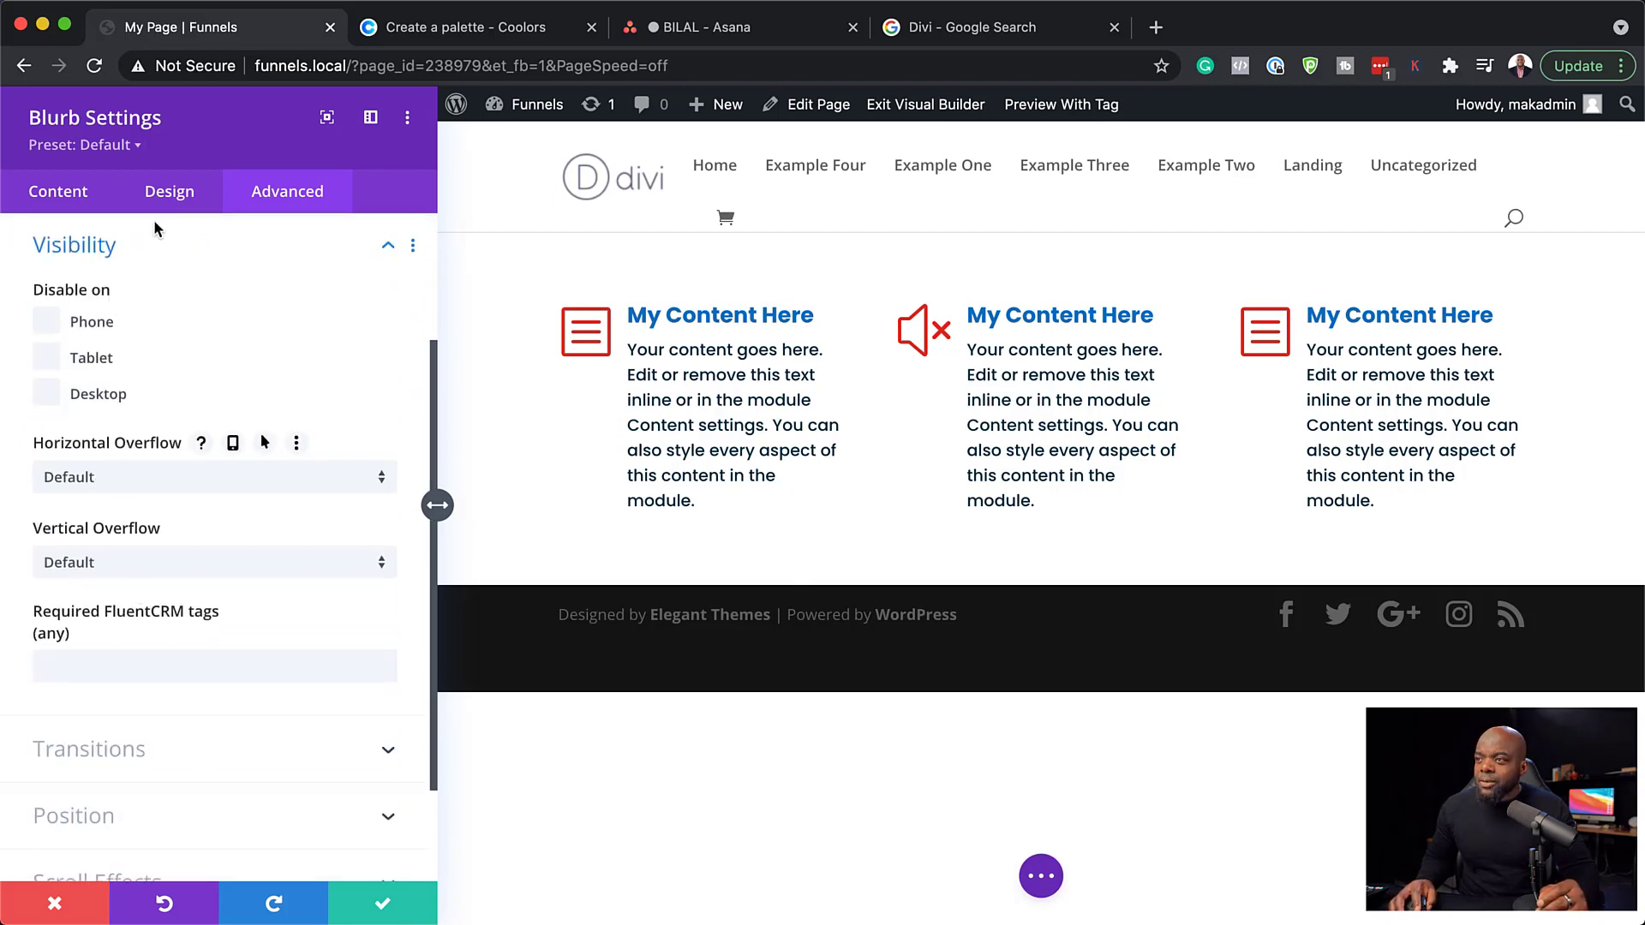
{"action": "scroll", "coordinate": [249, 497], "scroll_direction": "down", "scroll_amount": 3}
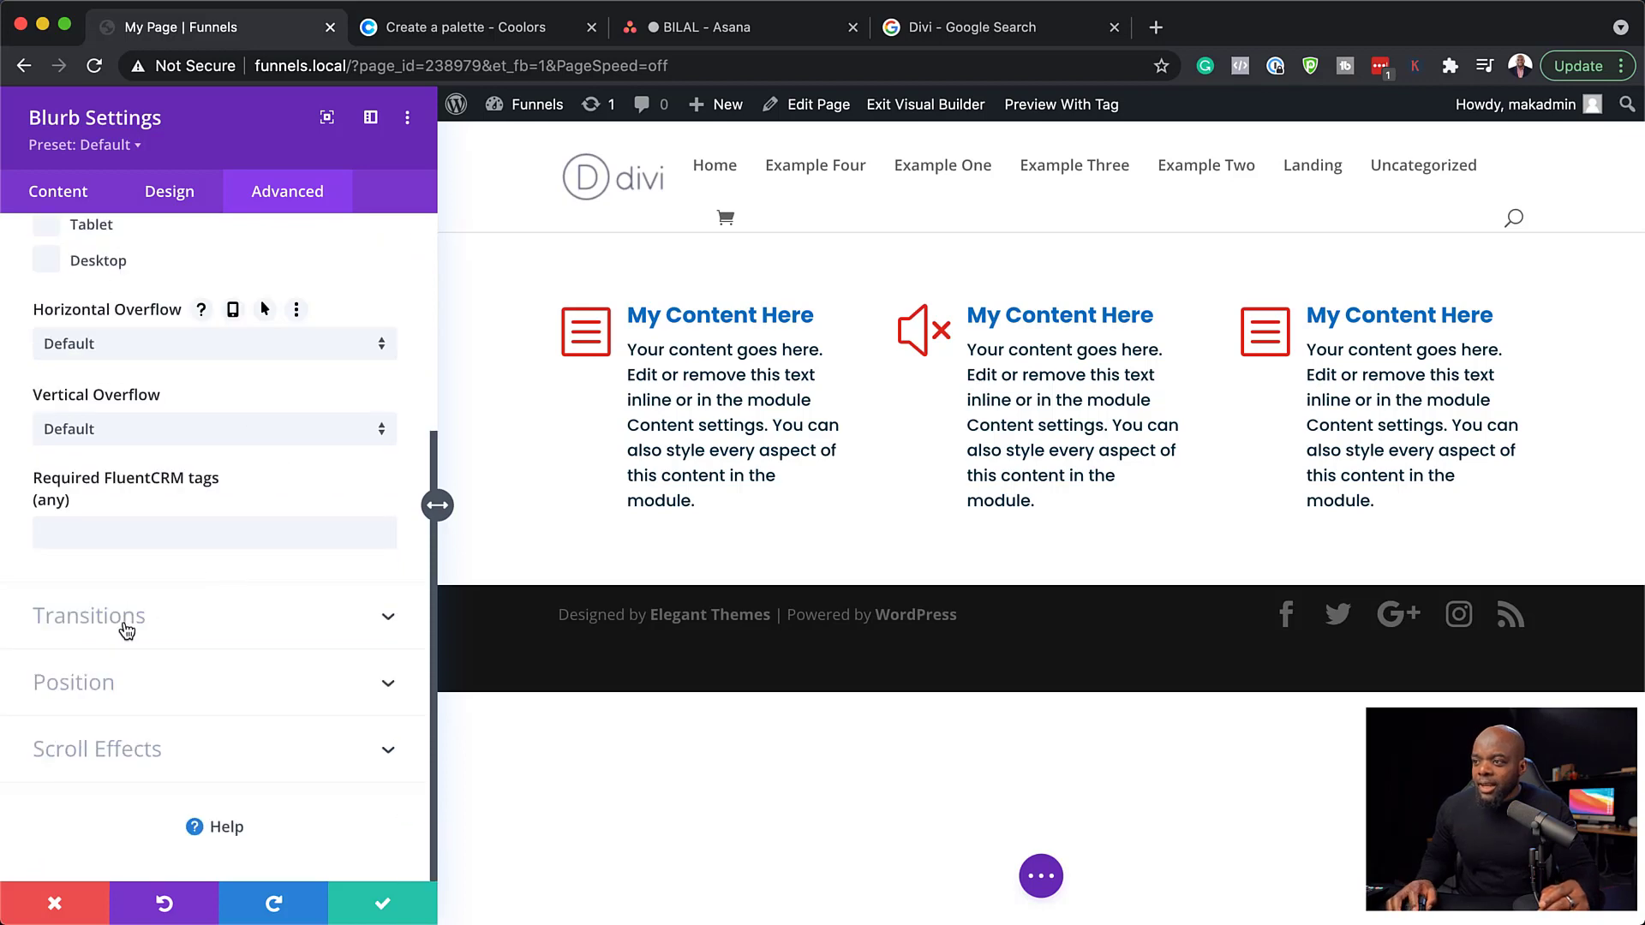
{"action": "left_click", "coordinate": [119, 690]}
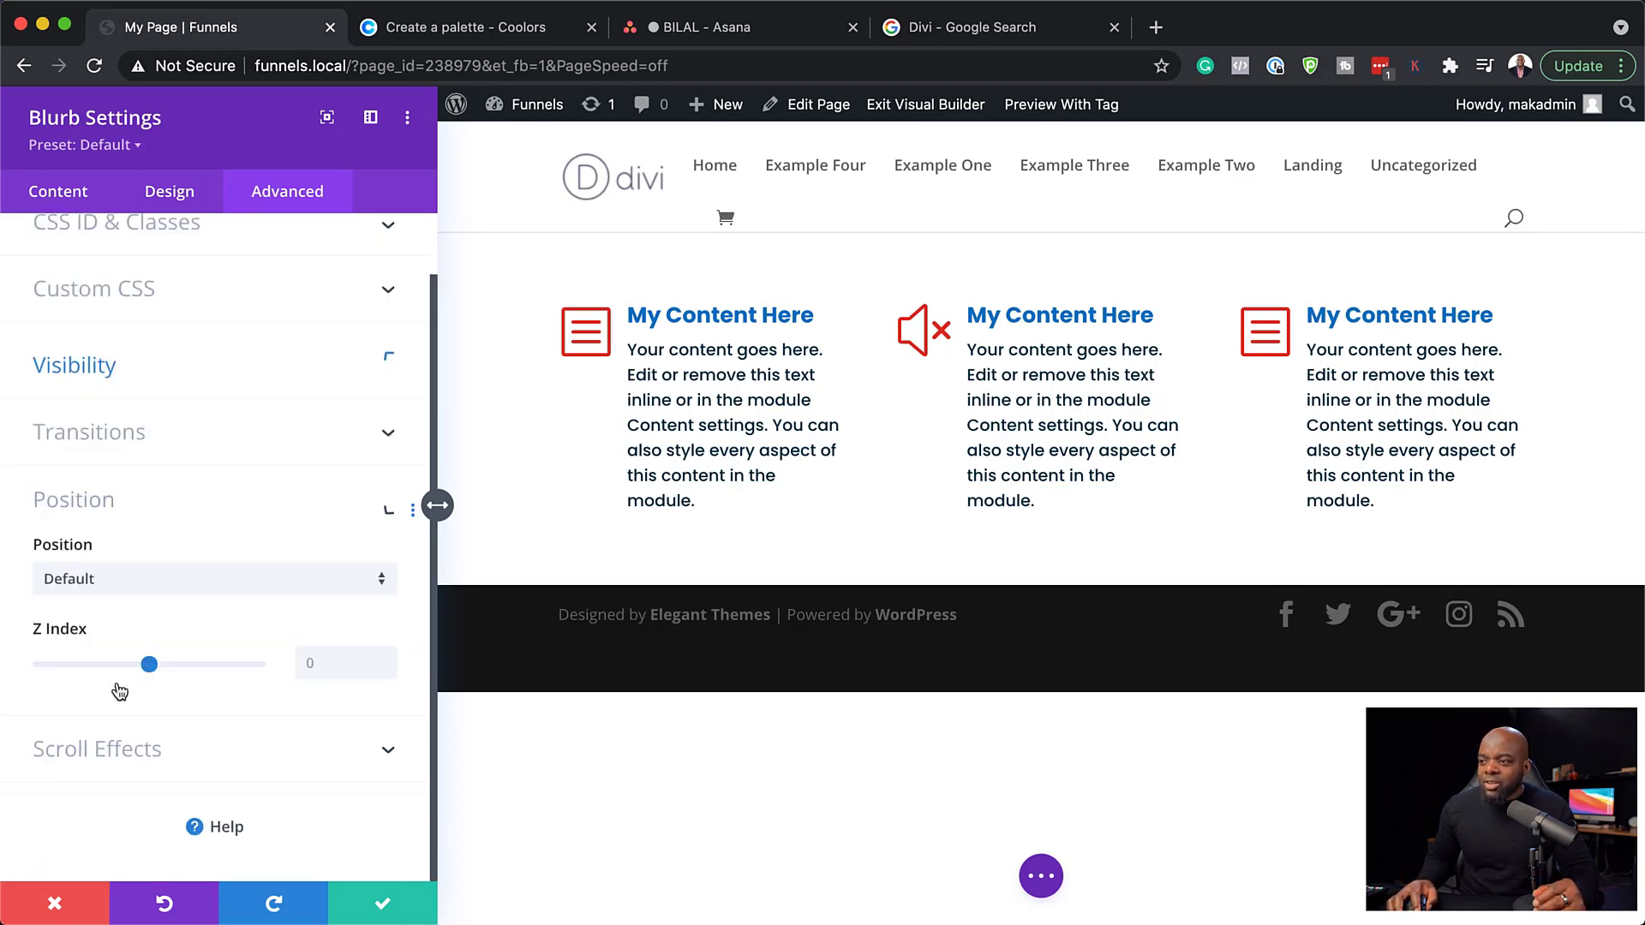
Enable the vertical motion scroll effect on the middle blurb, try out its motion range handles and save the module.
{"action": "left_click", "coordinate": [144, 753]}
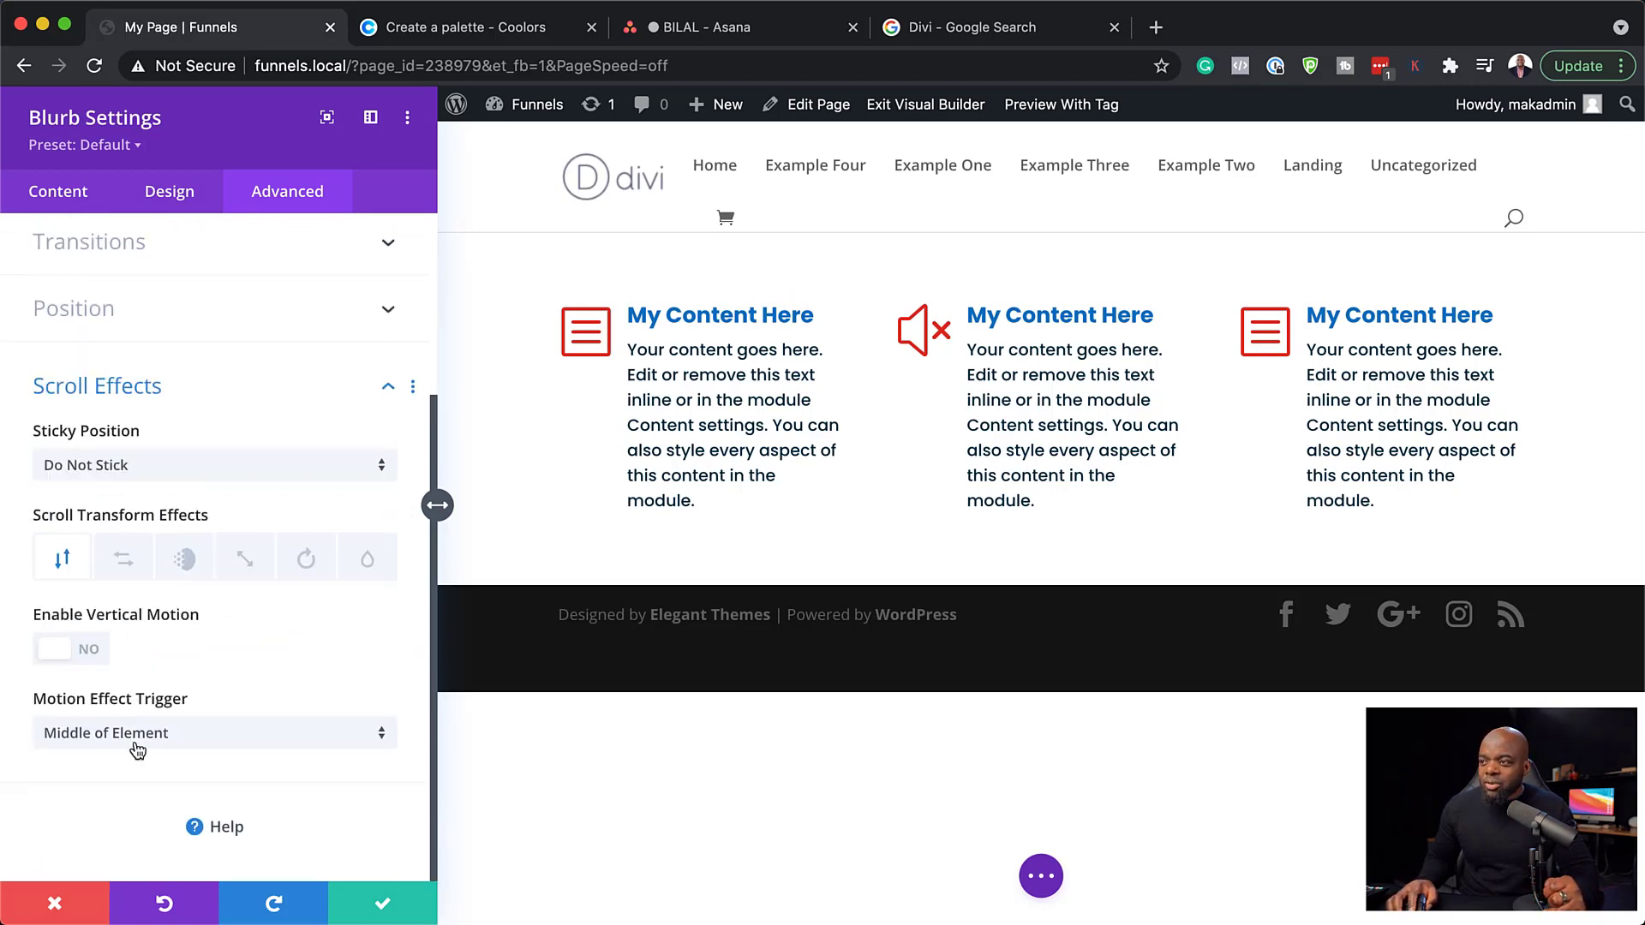
{"action": "left_click", "coordinate": [95, 654]}
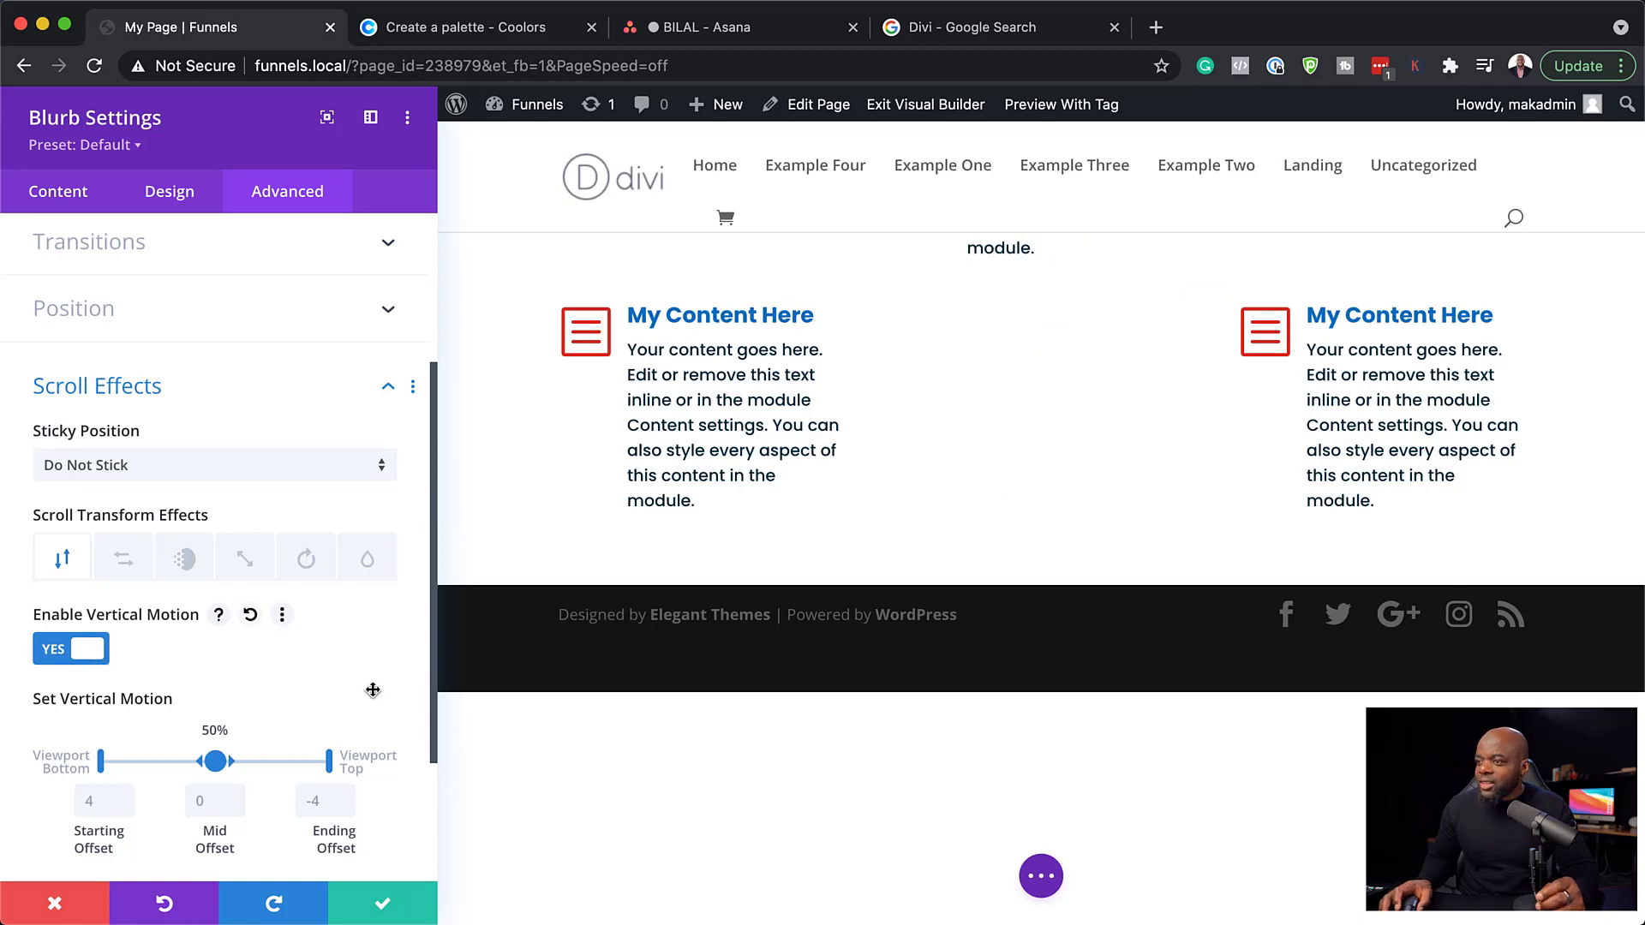
{"action": "scroll", "coordinate": [268, 706], "scroll_direction": "down", "scroll_amount": 1}
{"action": "scroll", "coordinate": [267, 706], "scroll_direction": "down", "scroll_amount": 3}
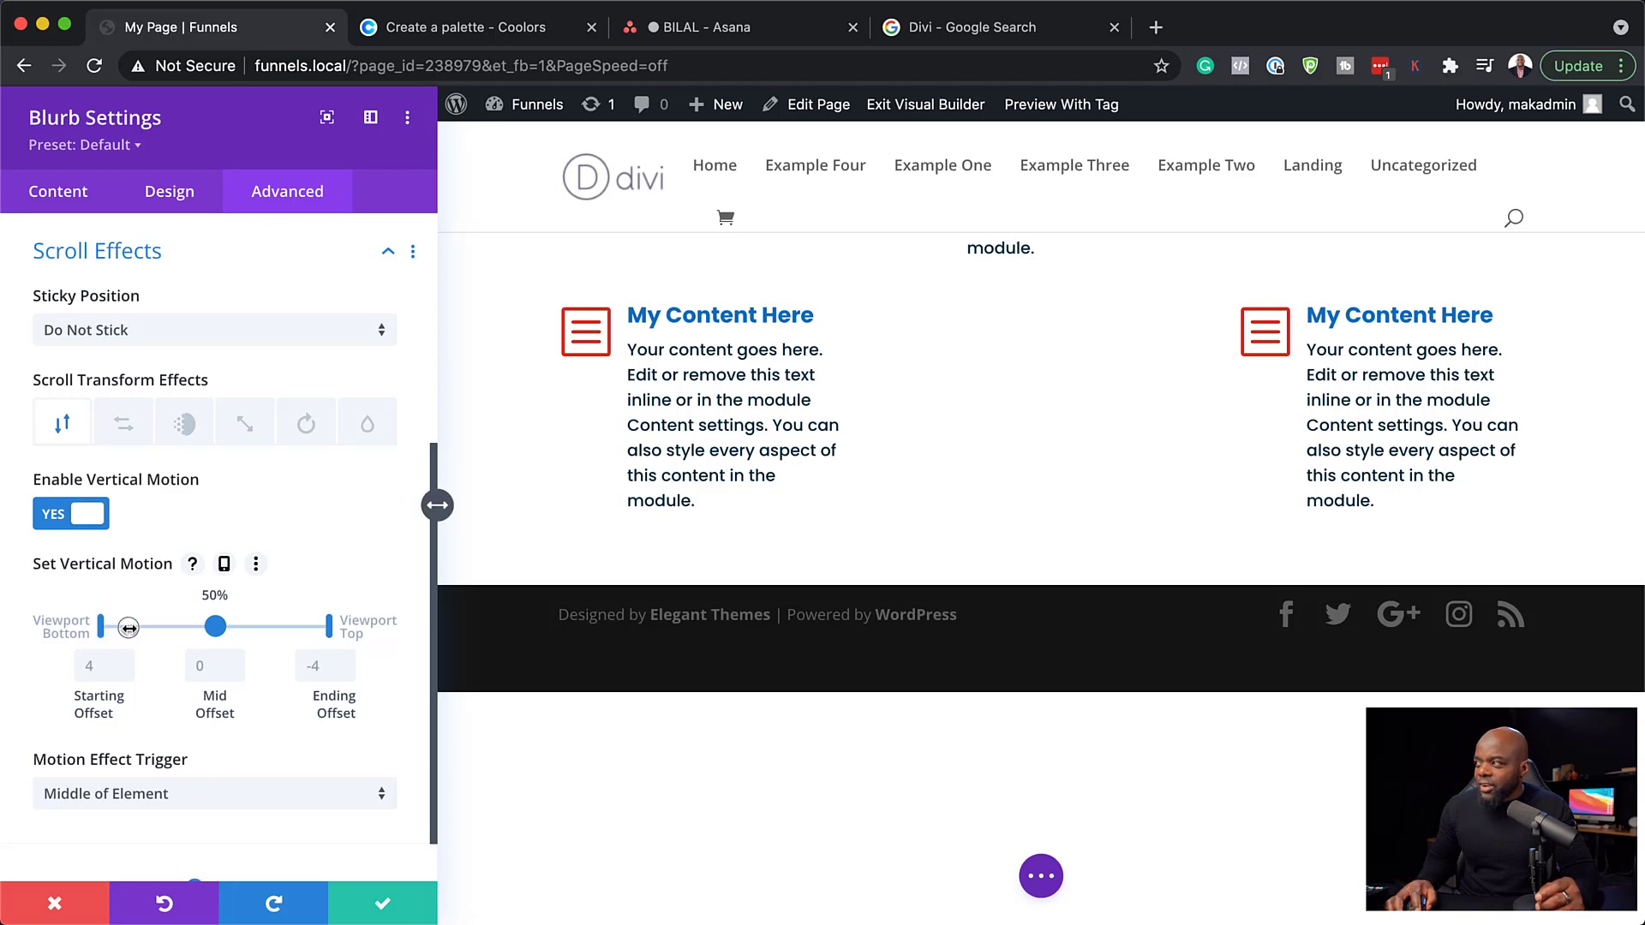
{"action": "left_click_drag", "start_coordinate": [129, 628], "coordinate": [93, 627]}
{"action": "left_click_drag", "start_coordinate": [331, 629], "coordinate": [410, 632]}
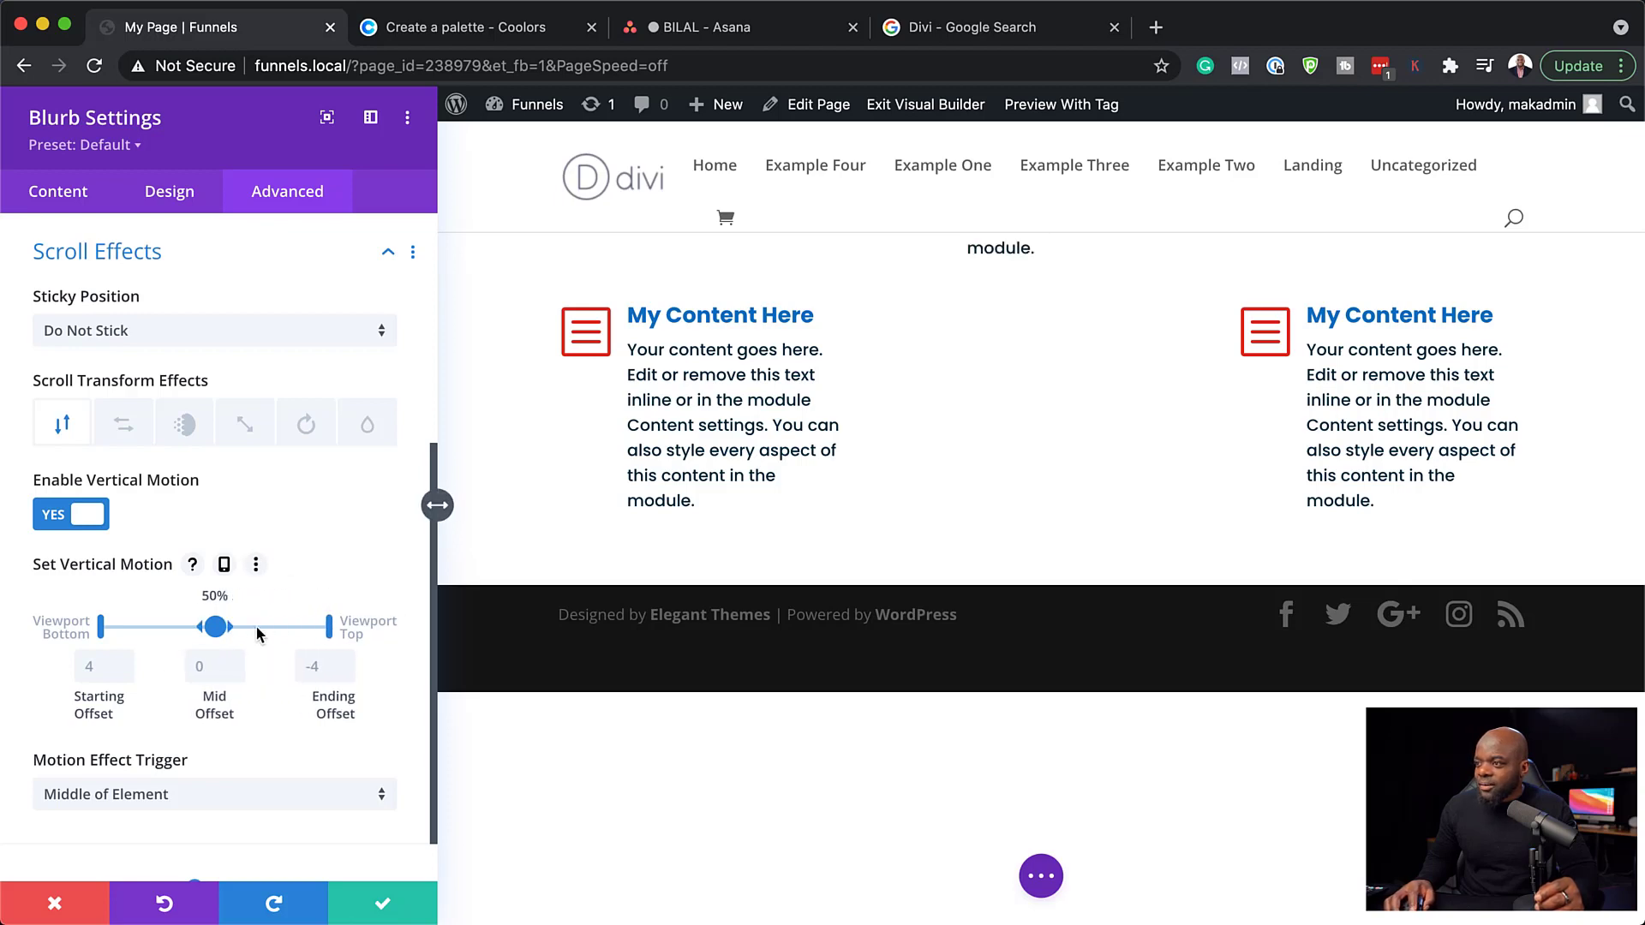
{"action": "left_click_drag", "start_coordinate": [211, 630], "coordinate": [262, 628]}
{"action": "left_click", "coordinate": [383, 905]}
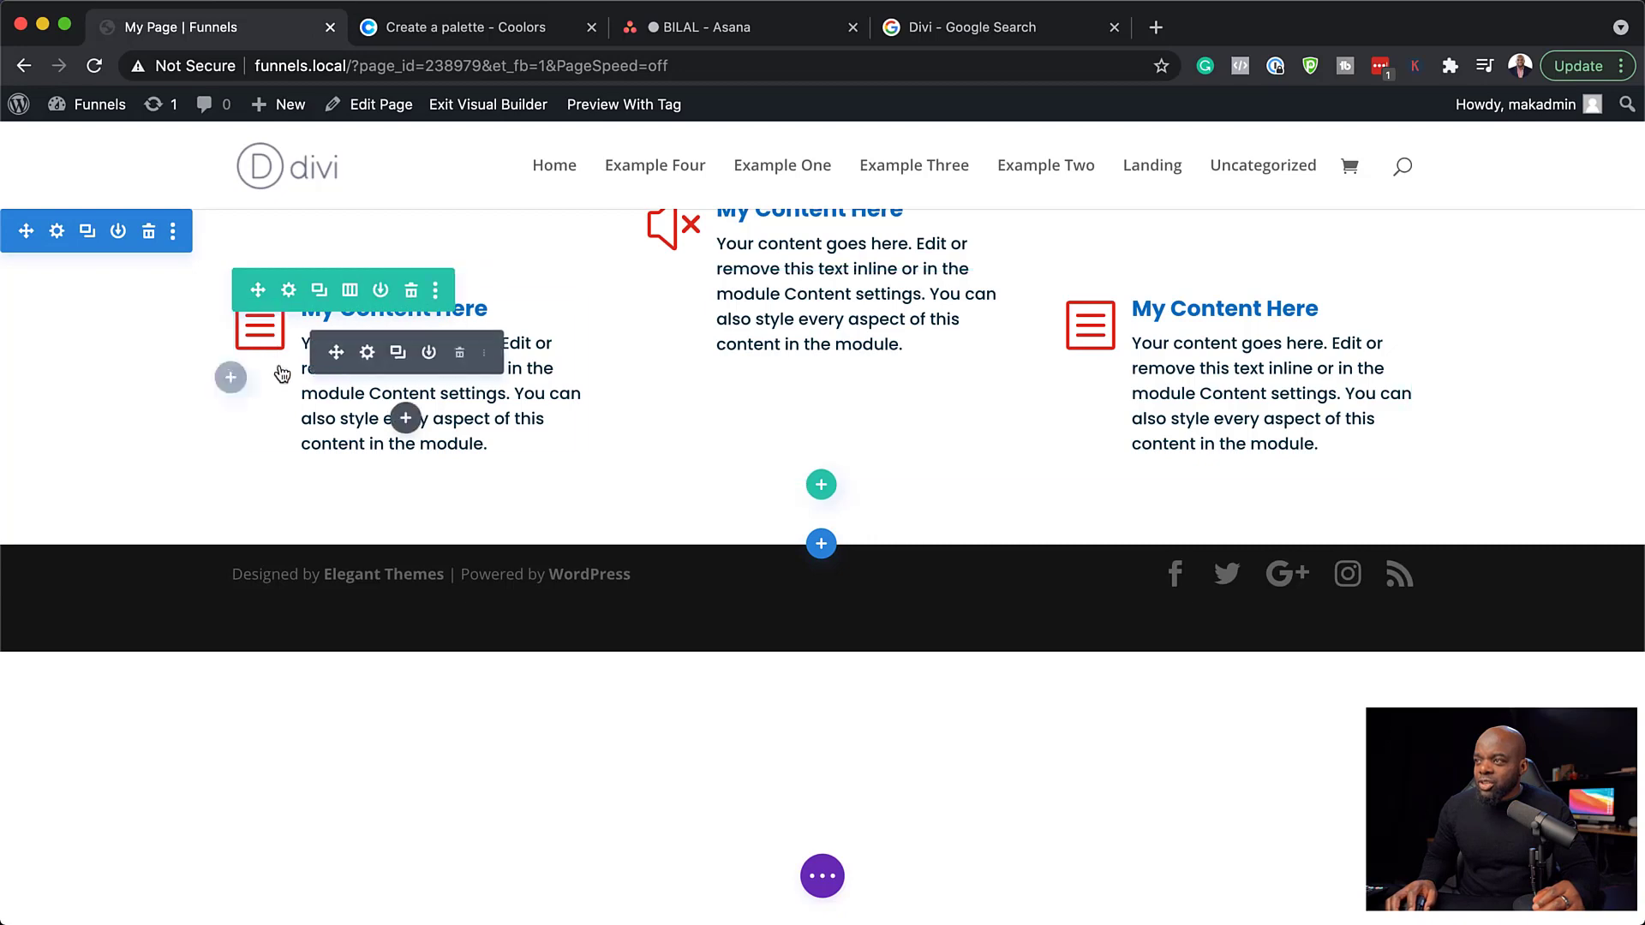
Set the background colour of the row holding the three blurbs to light grey #eaeaea.
{"action": "left_click", "coordinate": [289, 291]}
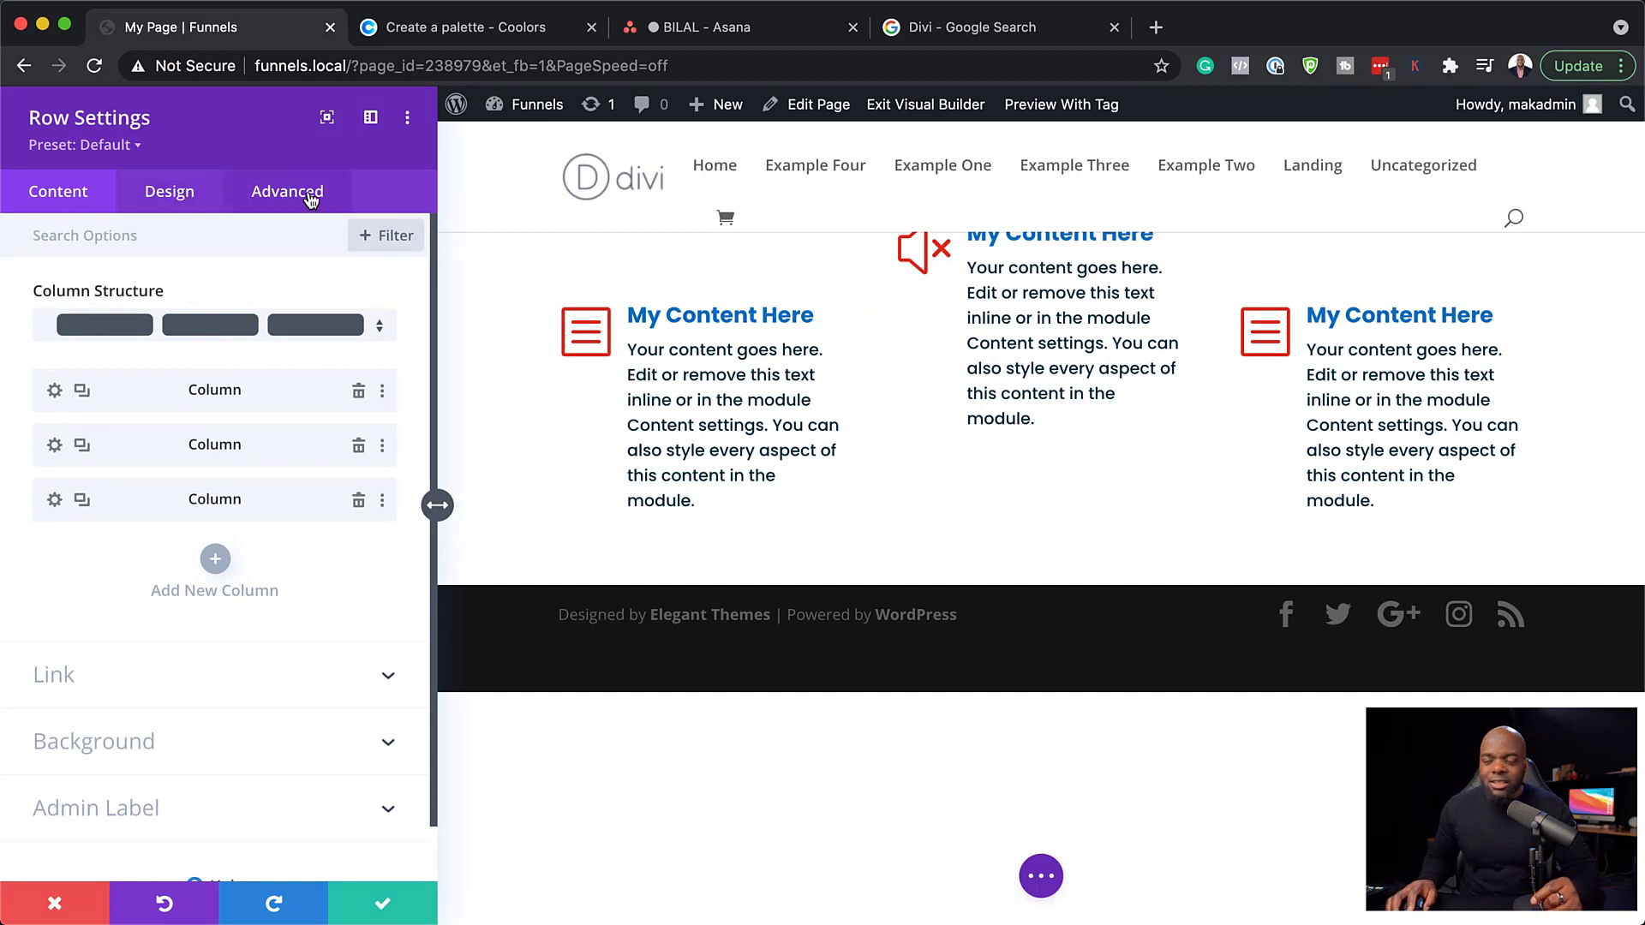
{"action": "left_click", "coordinate": [57, 234]}
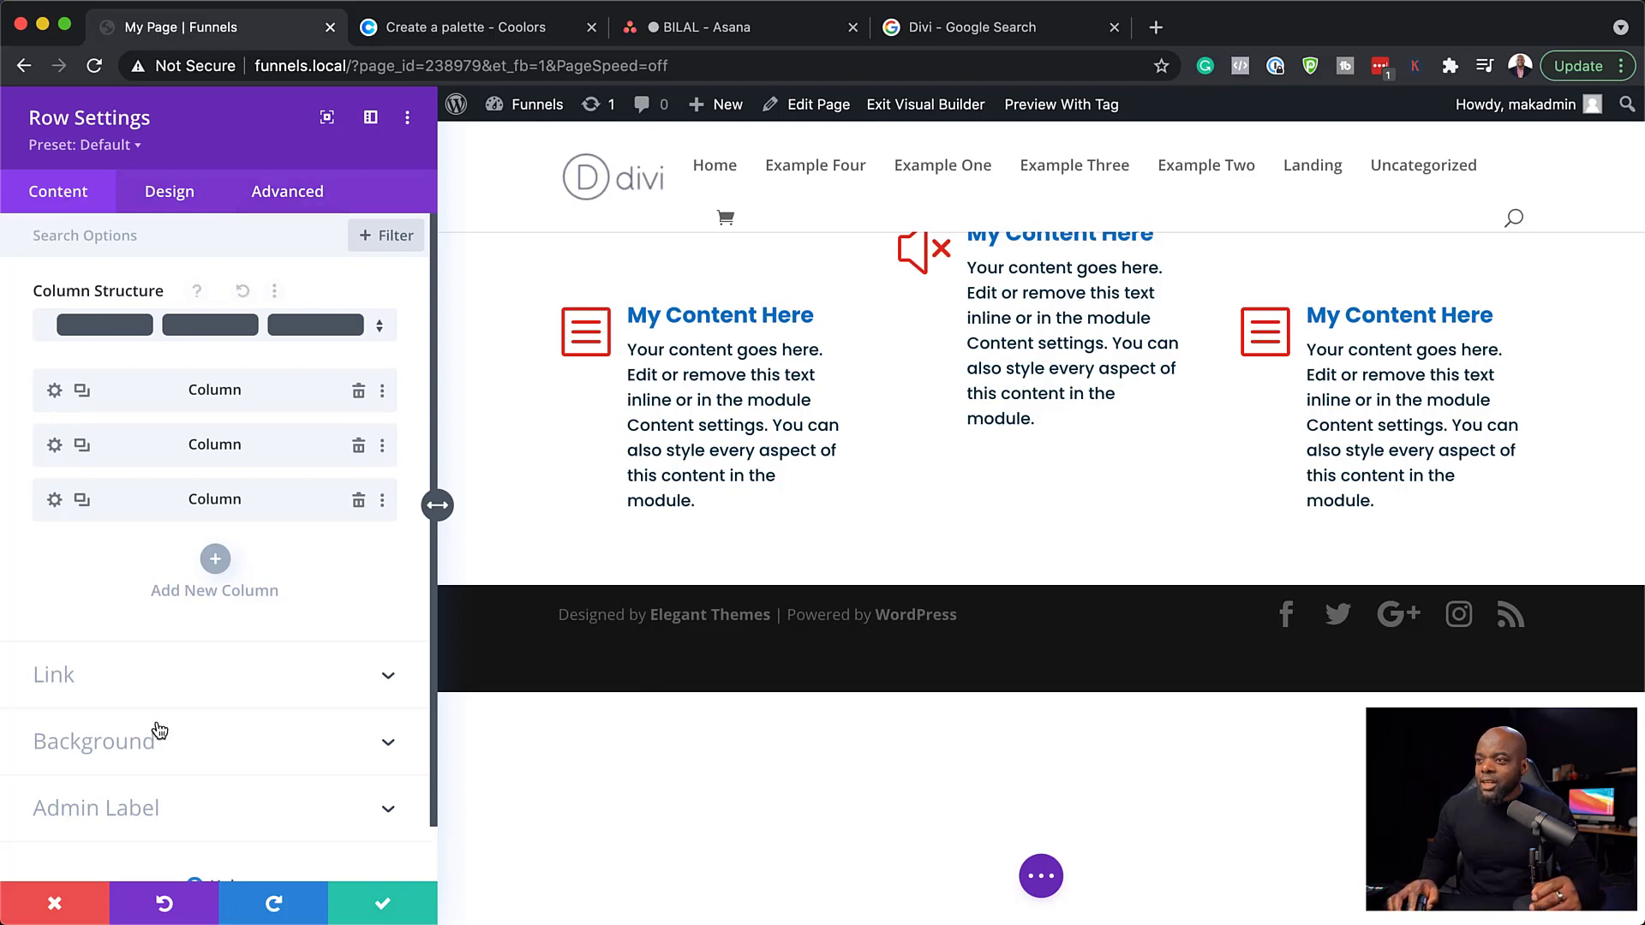
{"action": "scroll", "coordinate": [86, 600], "scroll_direction": "down", "scroll_amount": 1}
{"action": "left_click", "coordinate": [110, 731]}
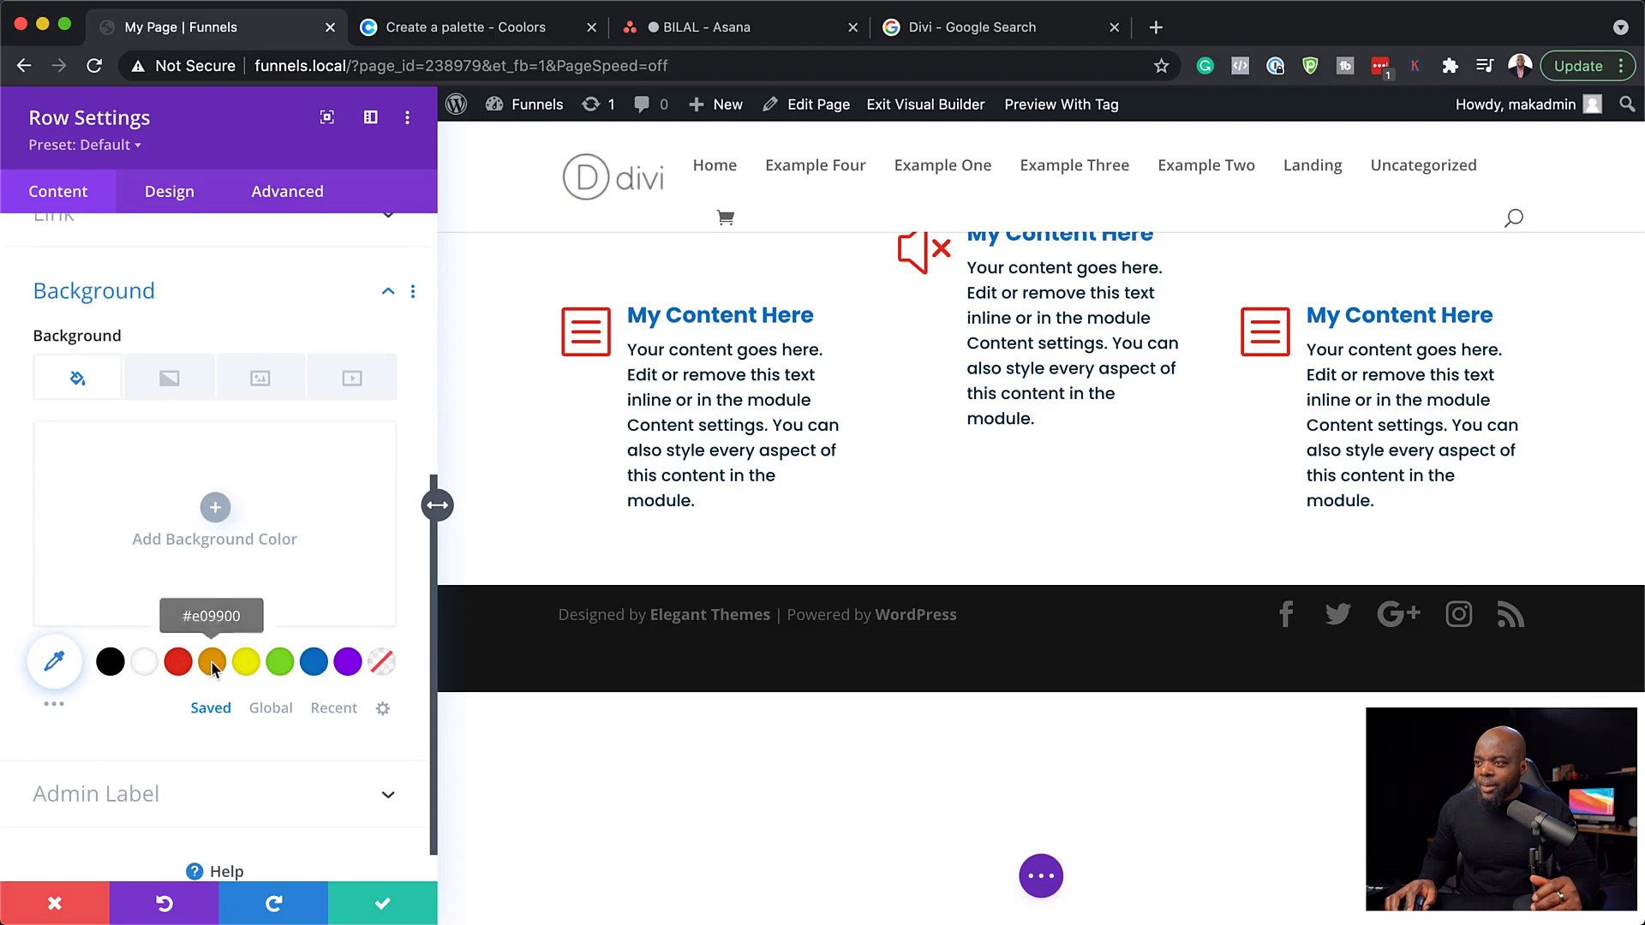
{"action": "left_click", "coordinate": [111, 660]}
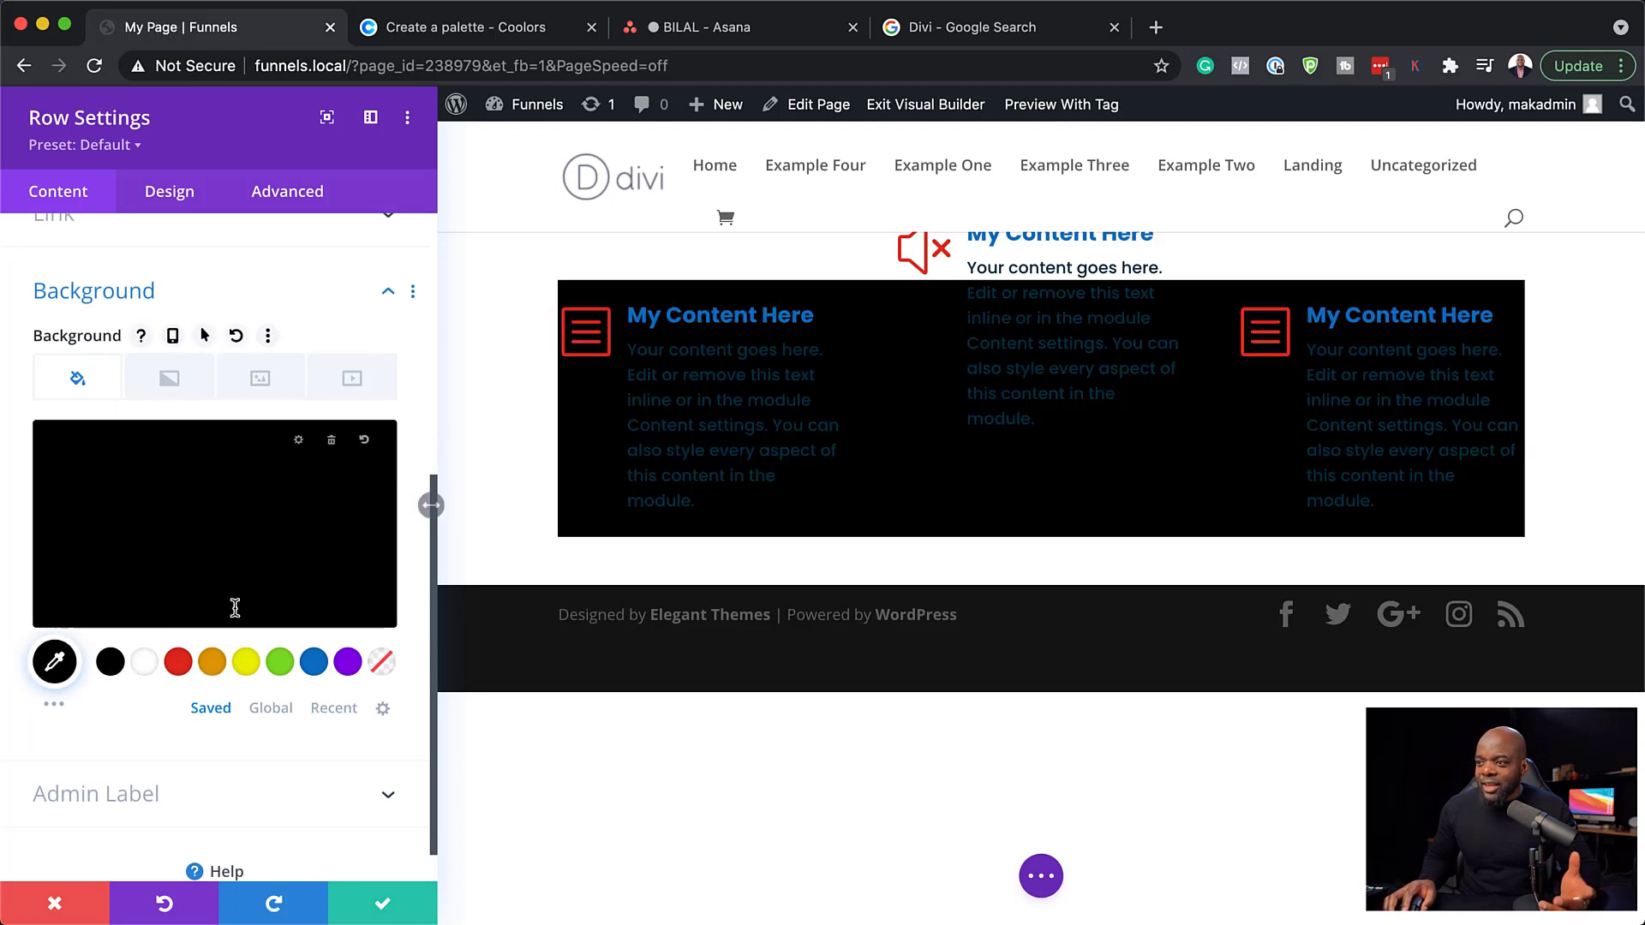
{"action": "scroll", "coordinate": [123, 617], "scroll_direction": "down", "scroll_amount": 1}
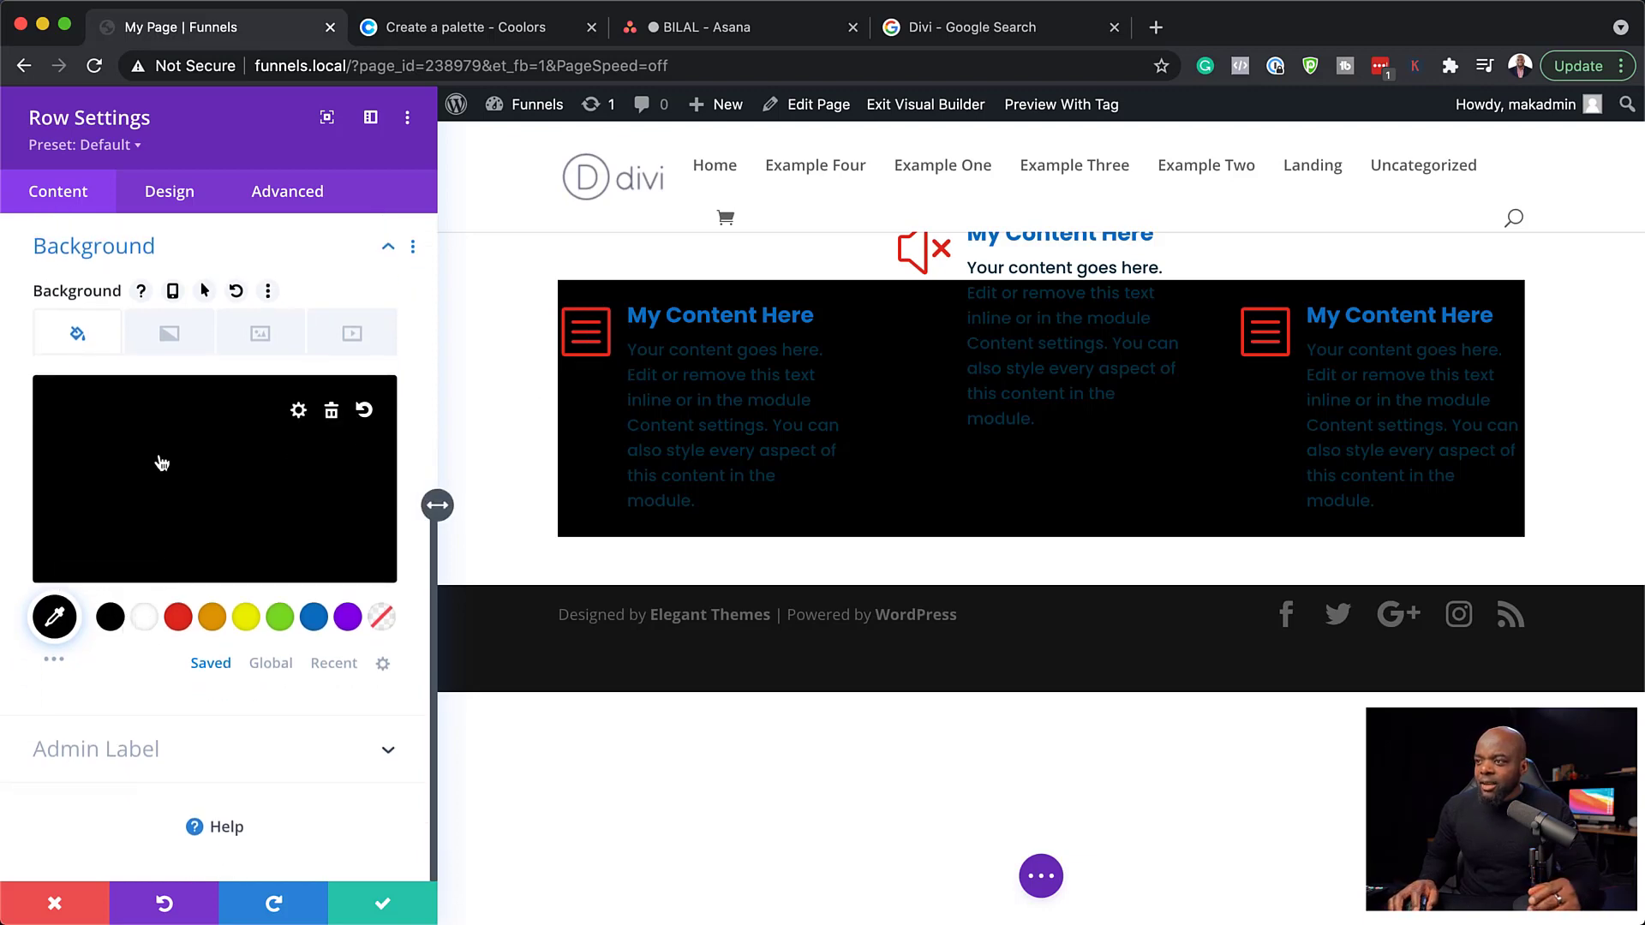
{"action": "left_click", "coordinate": [158, 491]}
{"action": "left_click_drag", "start_coordinate": [69, 526], "coordinate": [20, 397]}
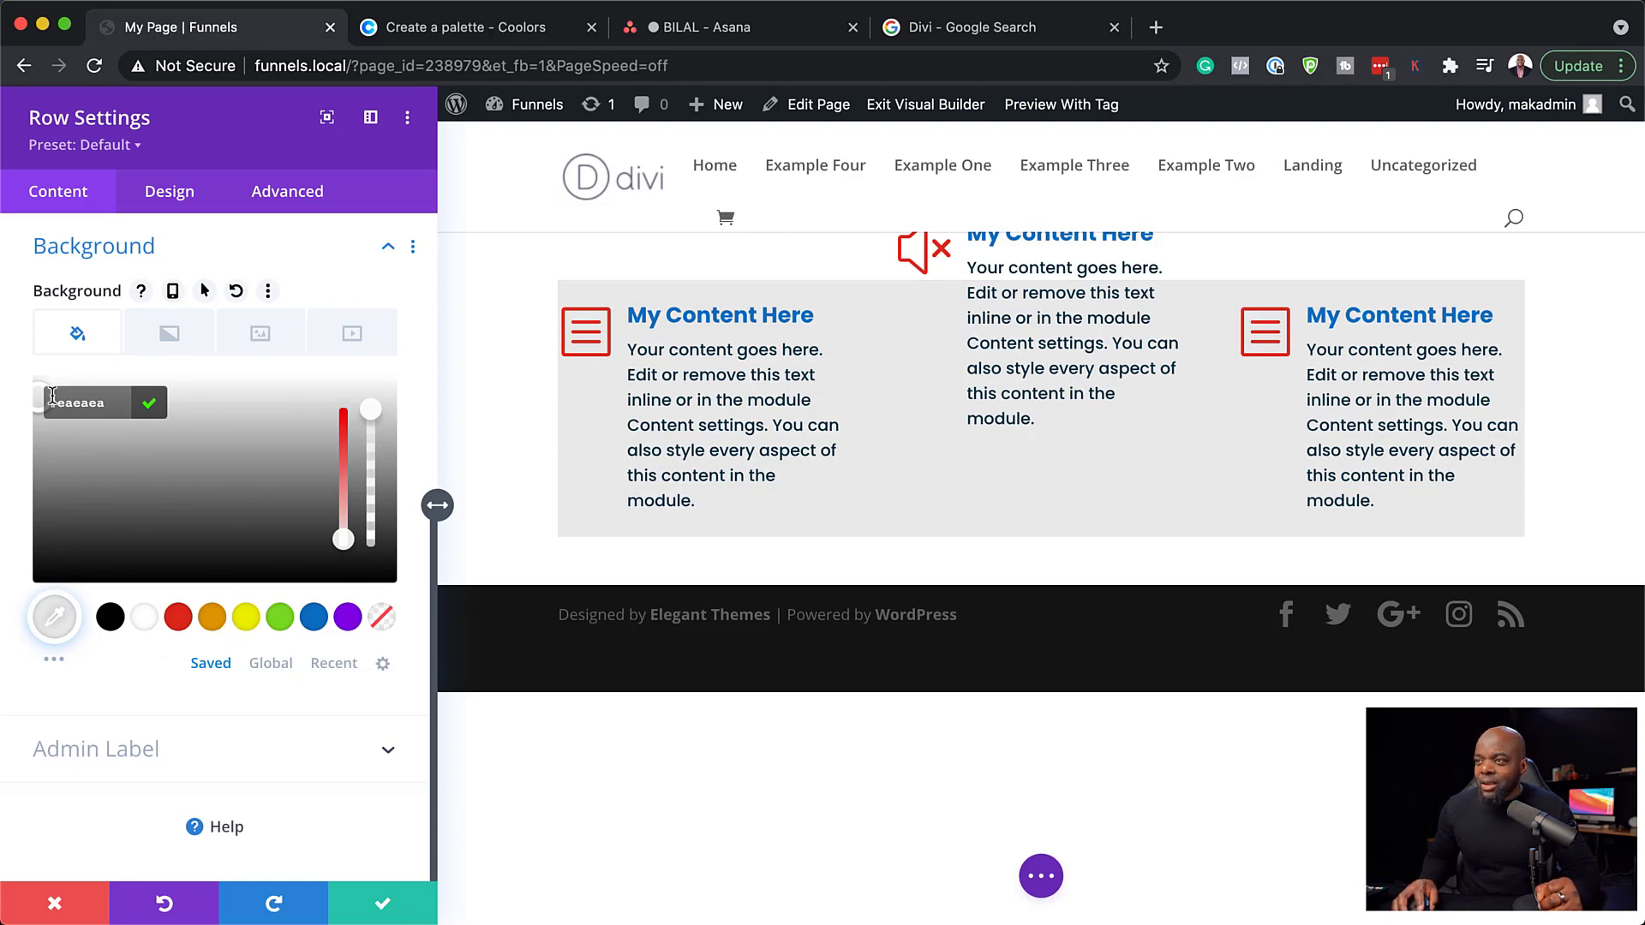
{"action": "left_click", "coordinate": [349, 670]}
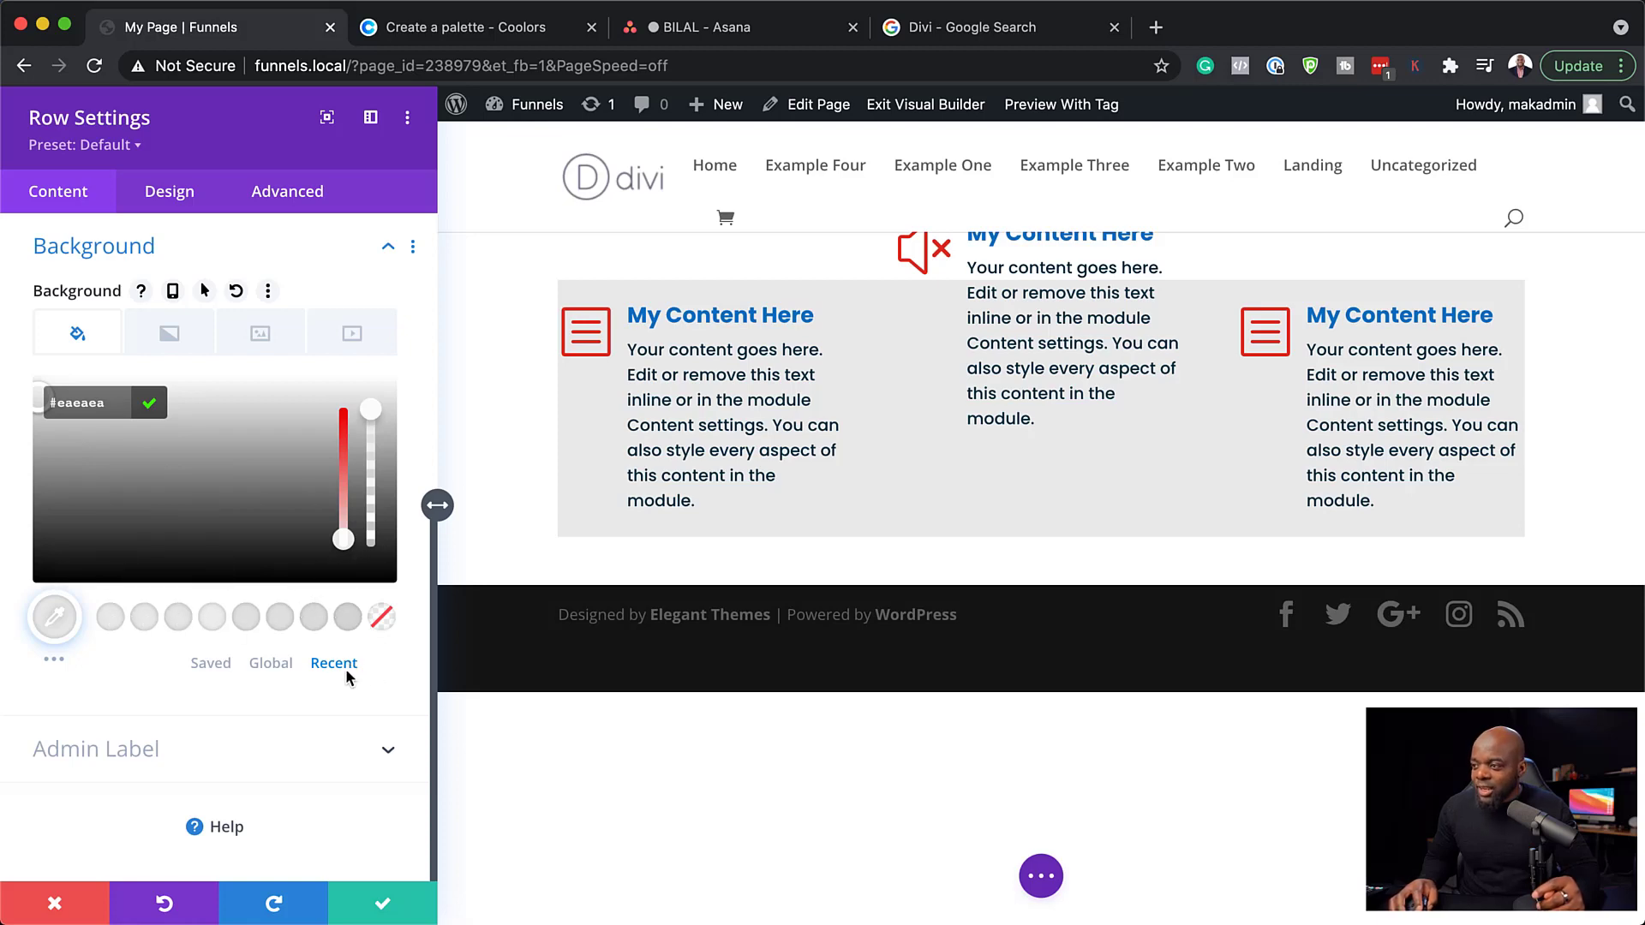
{"action": "left_click", "coordinate": [210, 663]}
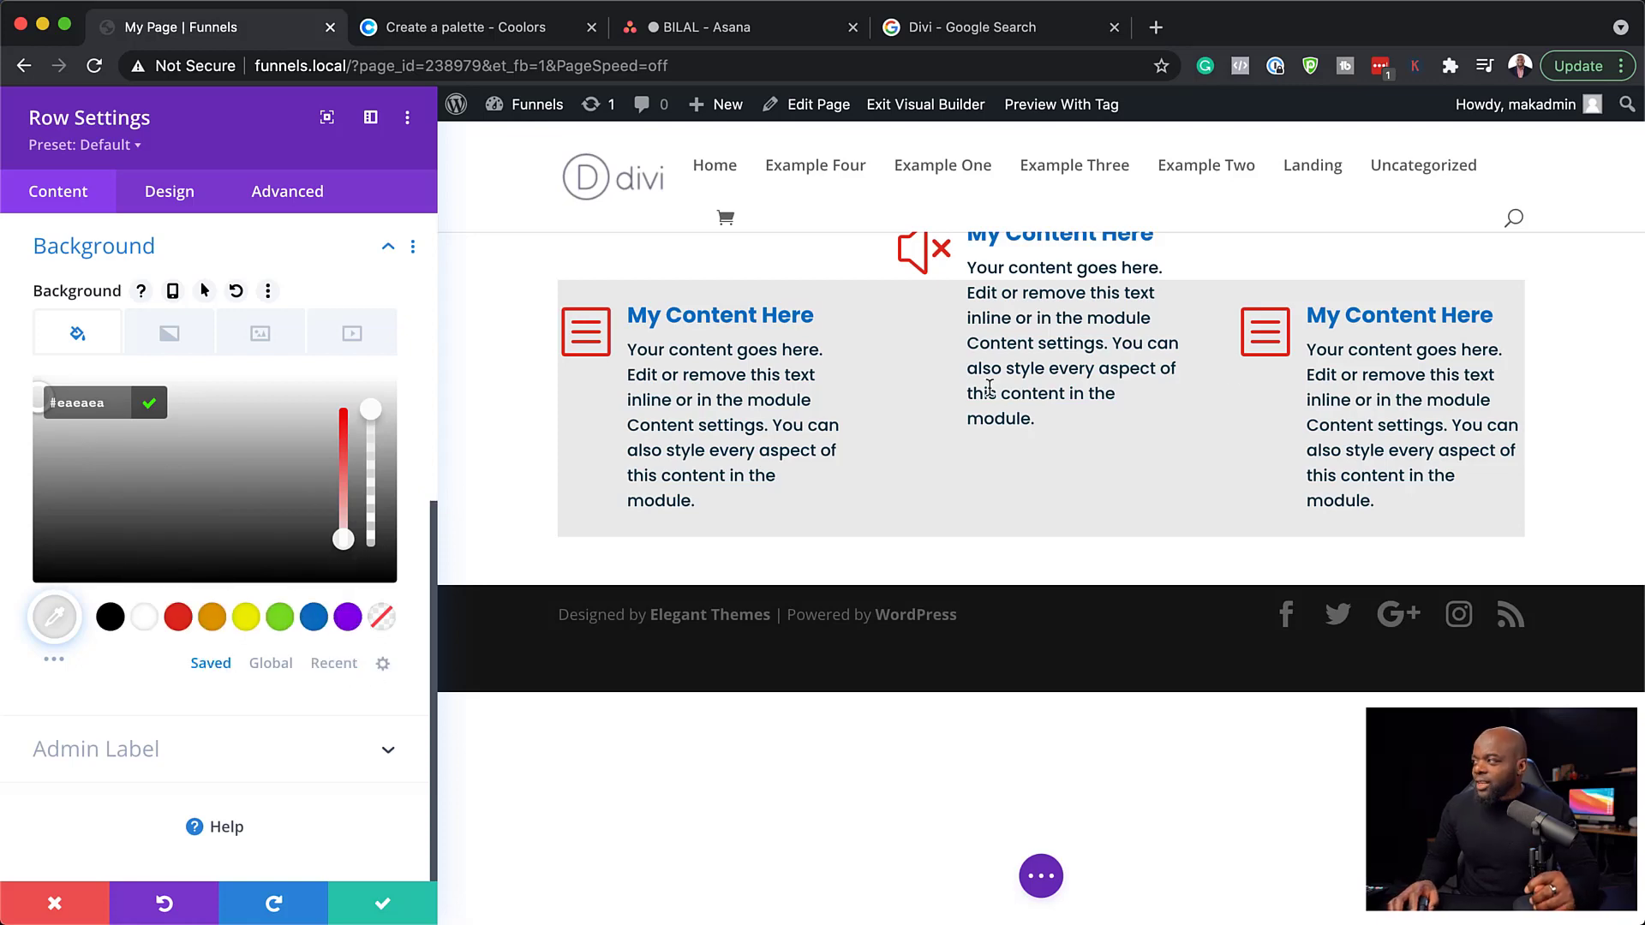
Give the row 20px of linked padding on all sides, and increase it to 66px left and right and 65px top and bottom.
{"action": "left_click", "coordinate": [165, 202]}
{"action": "left_click", "coordinate": [98, 360]}
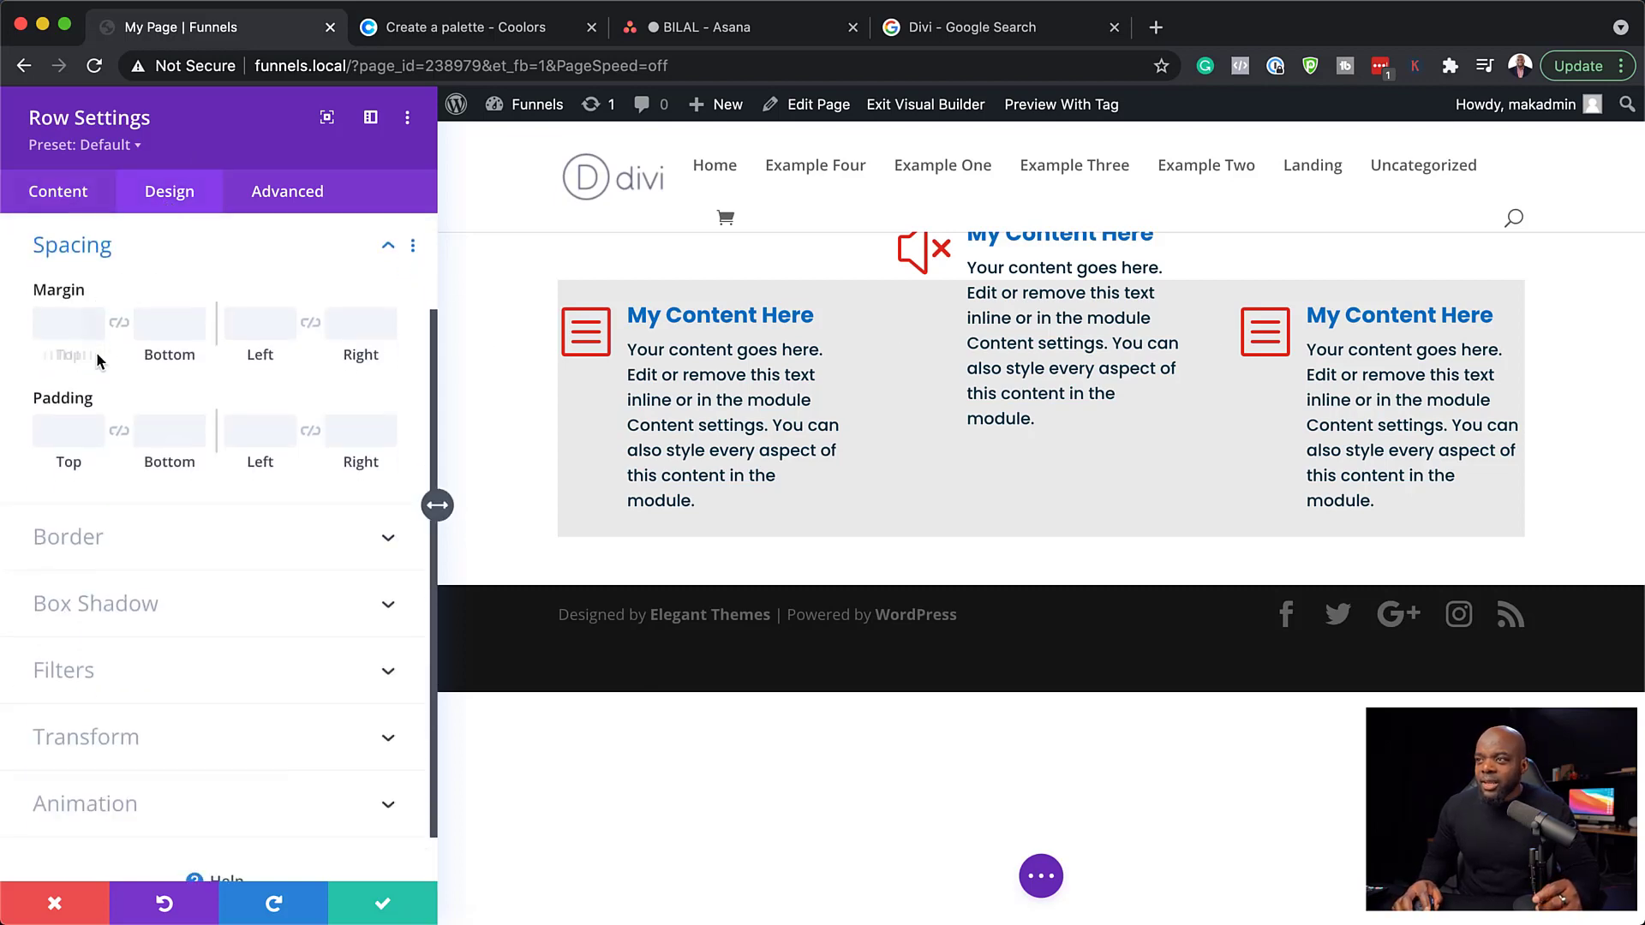
{"action": "left_click", "coordinate": [54, 427]}
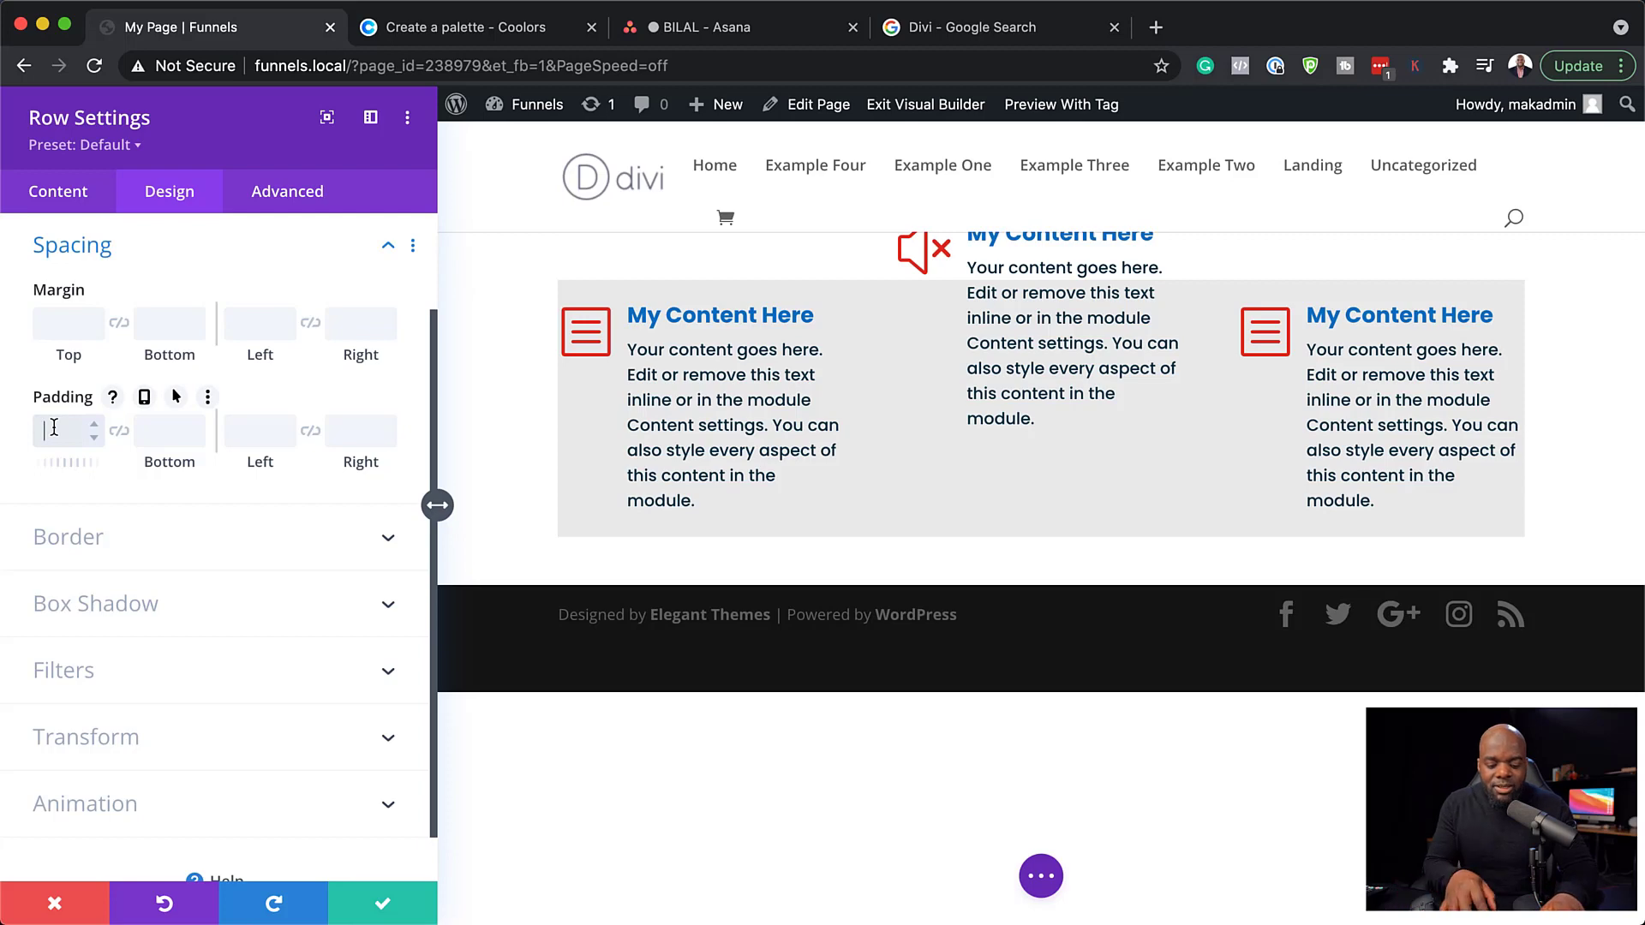
{"action": "type", "text": "20px"}
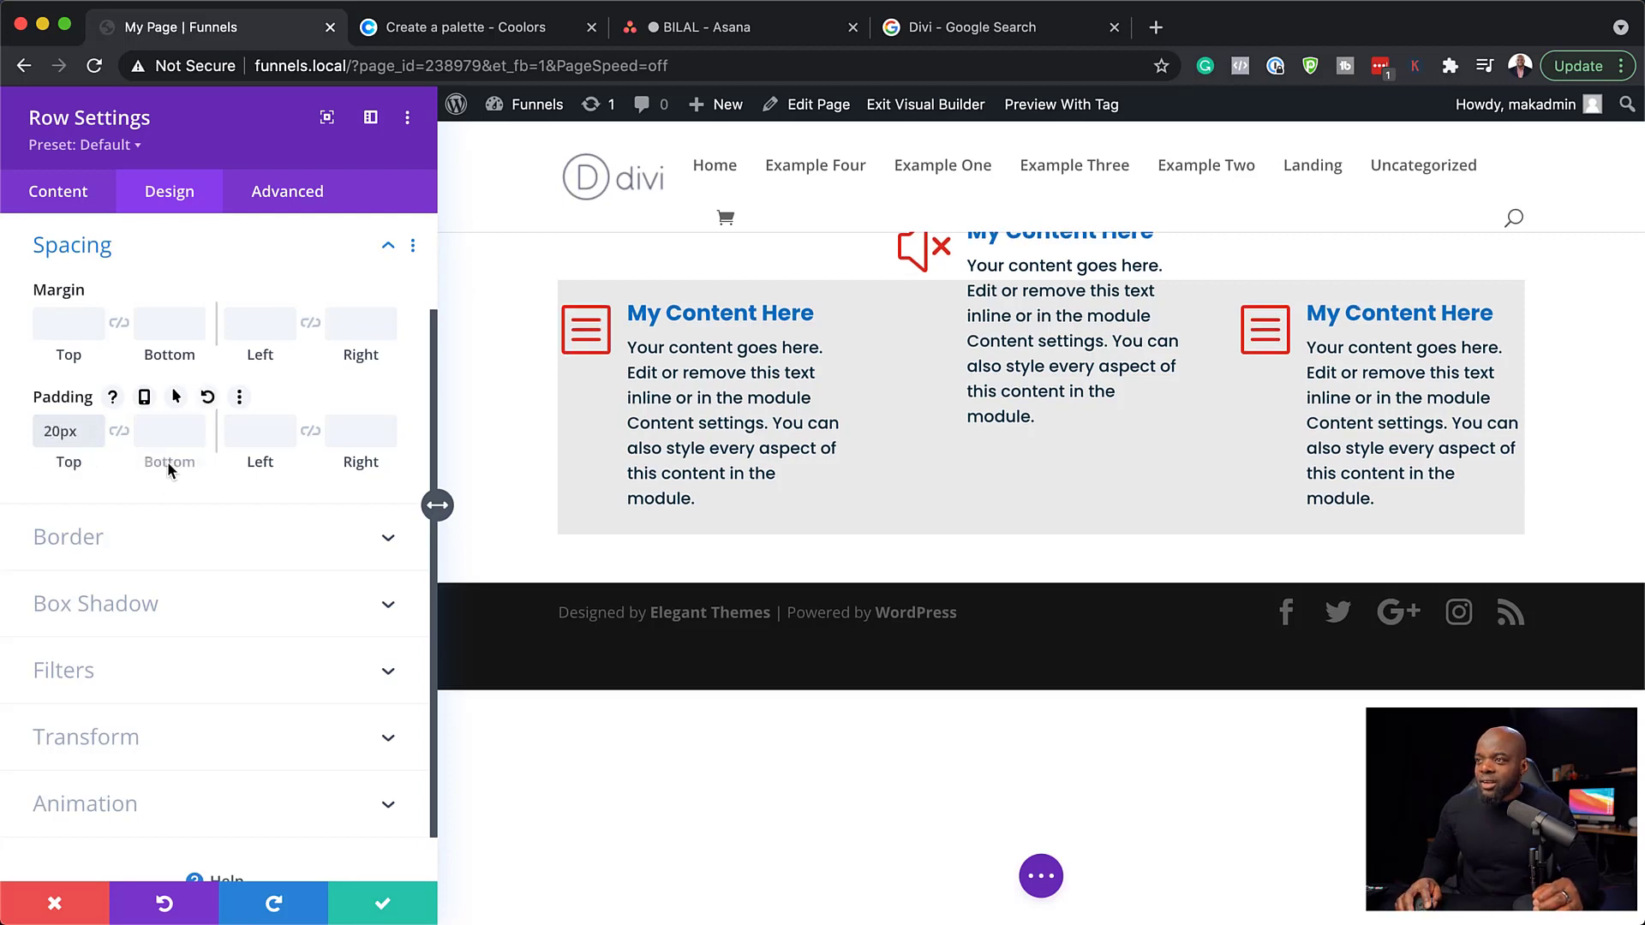
{"action": "left_click", "coordinate": [120, 433]}
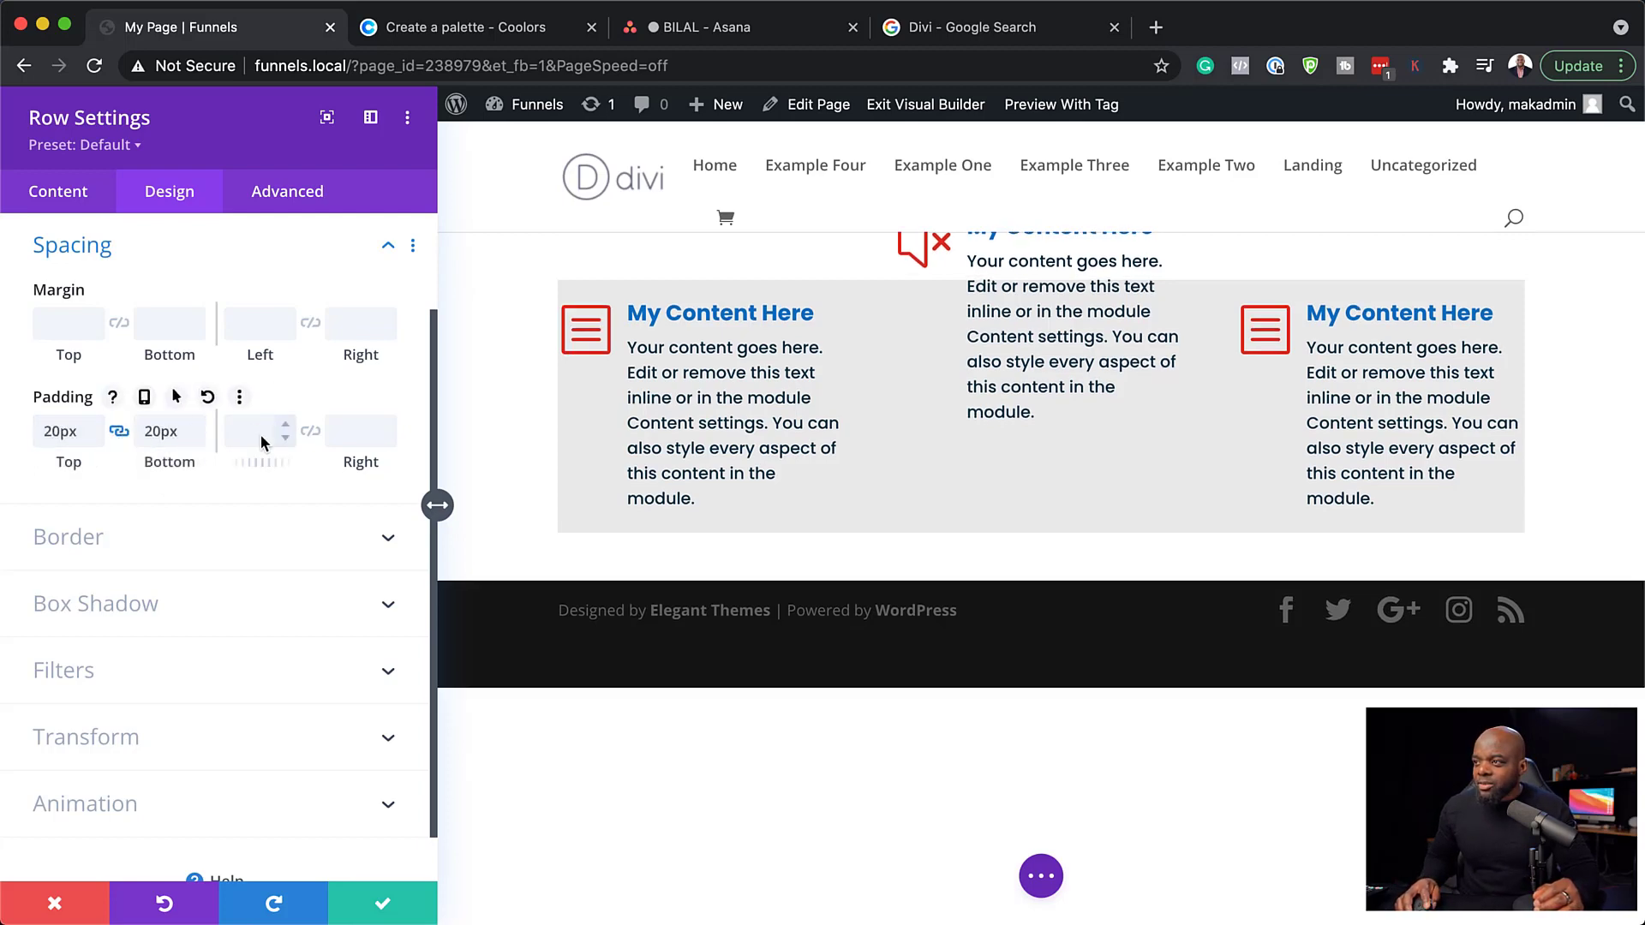
{"action": "type", "text": "20px"}
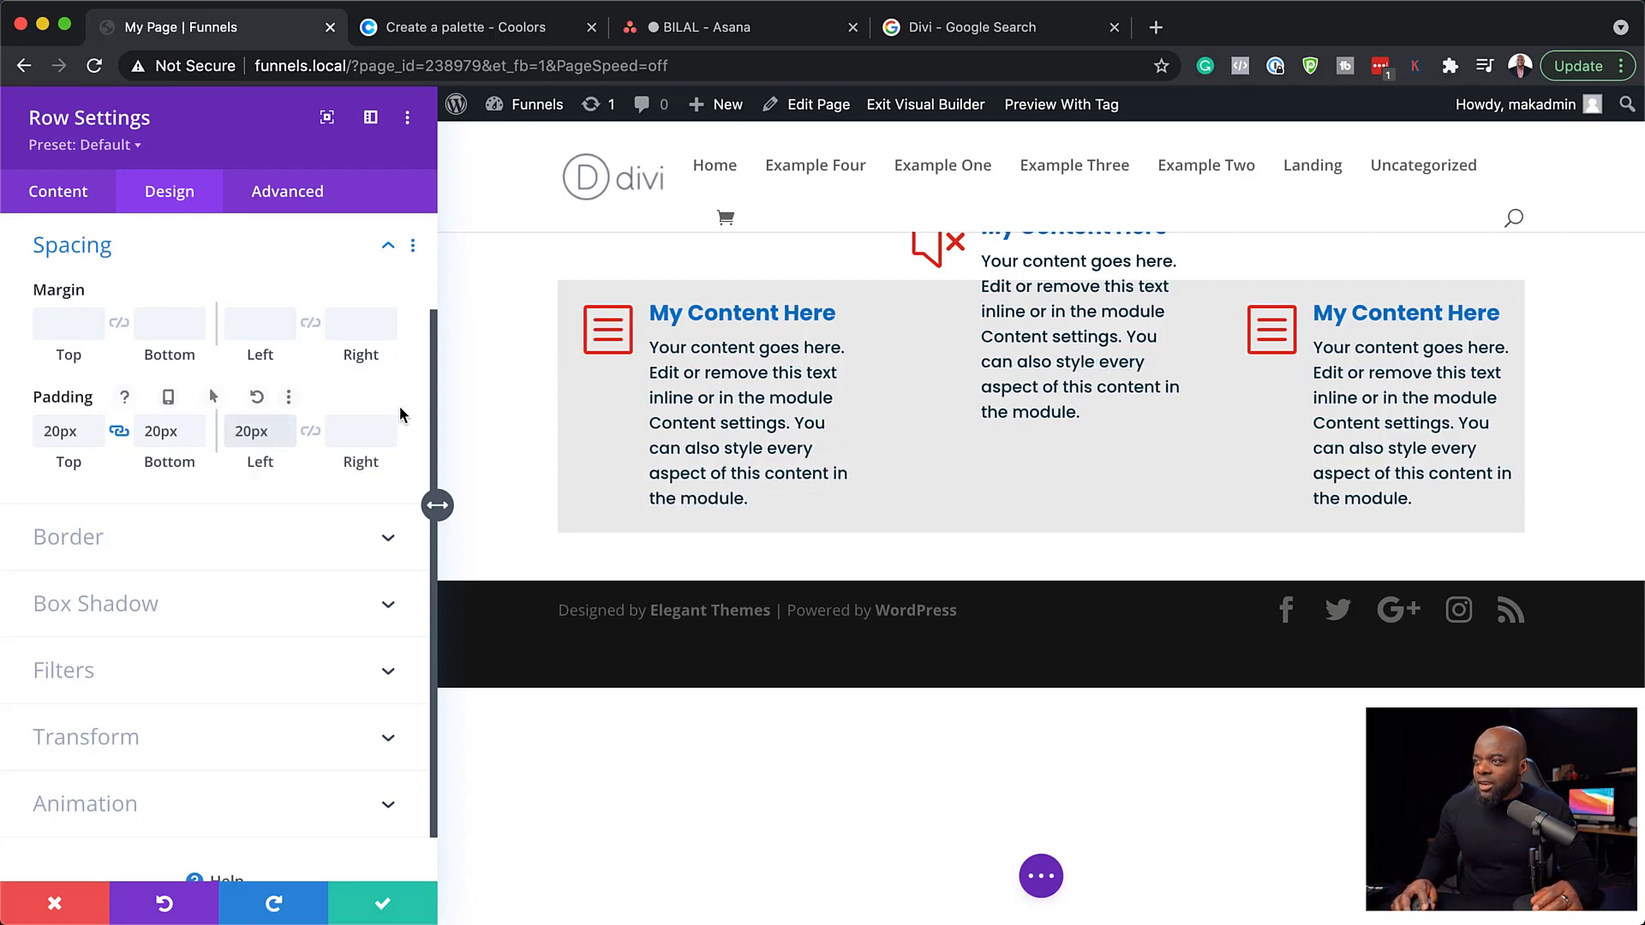
{"action": "left_click", "coordinate": [311, 432]}
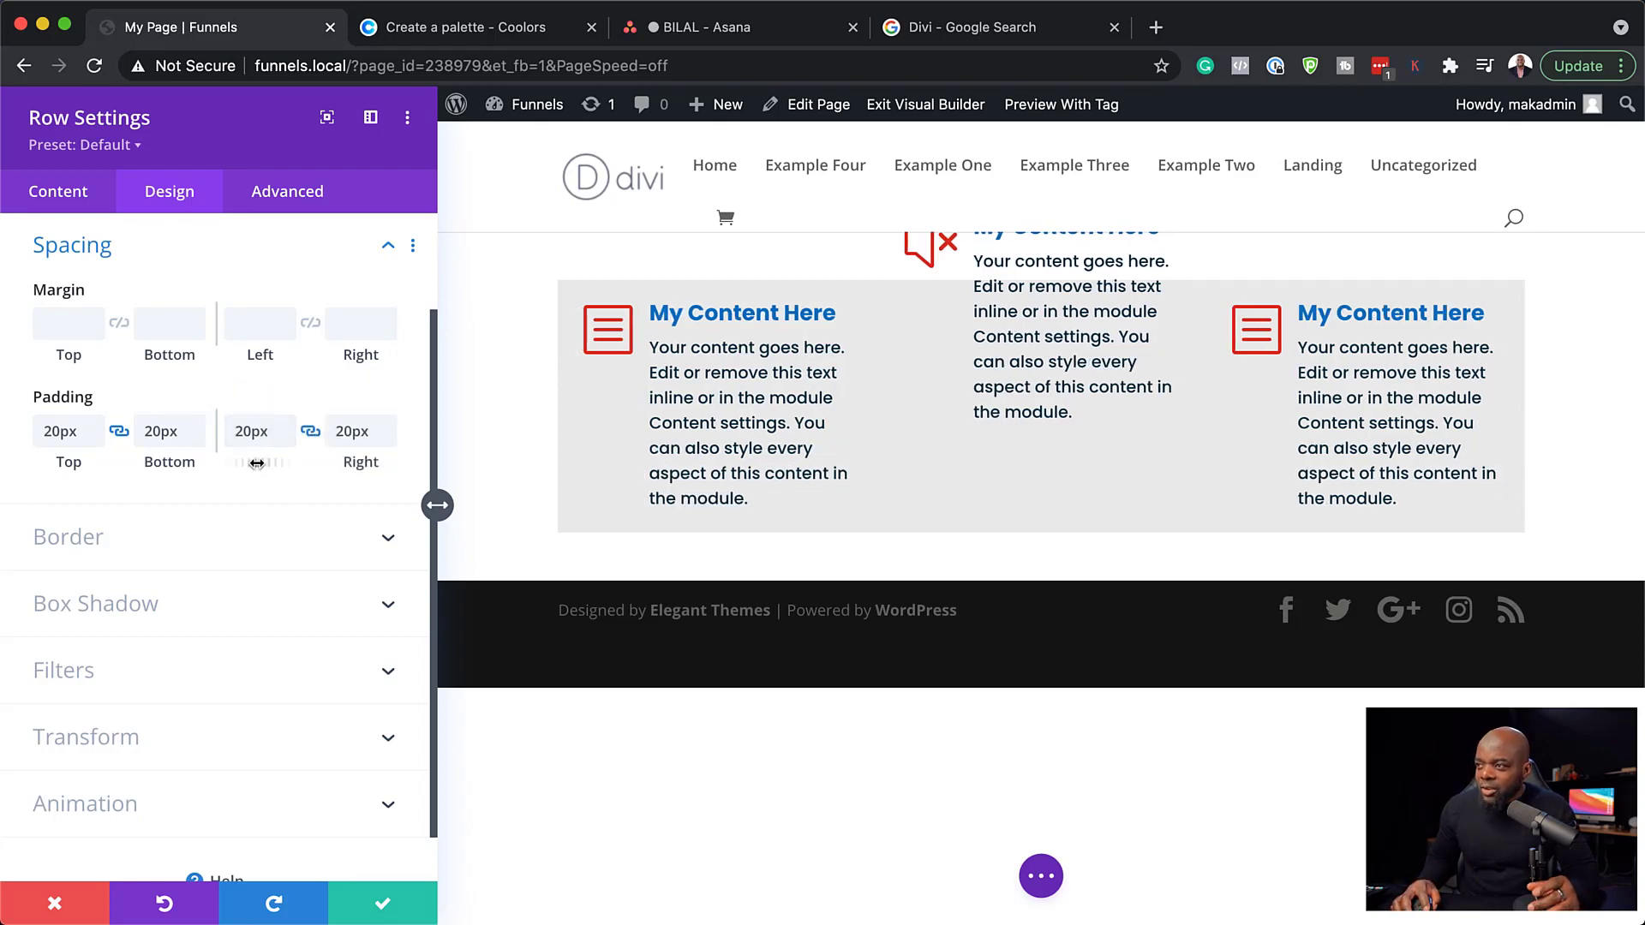
{"action": "left_click_drag", "start_coordinate": [264, 463], "coordinate": [313, 464]}
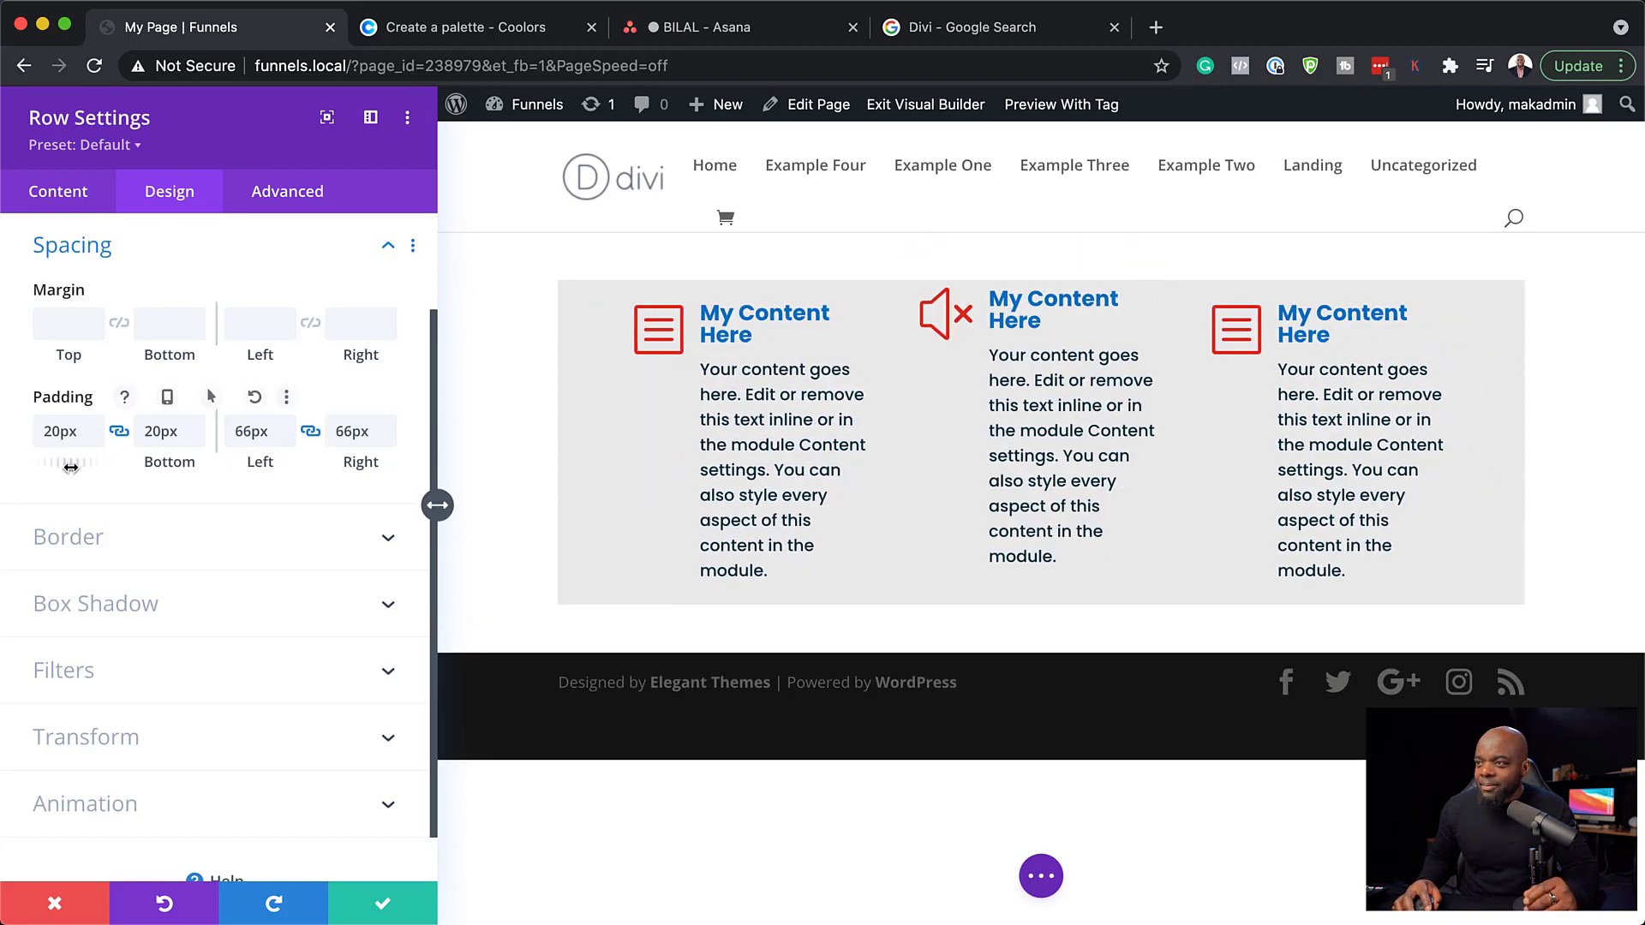
{"action": "left_click_drag", "start_coordinate": [82, 474], "coordinate": [135, 469]}
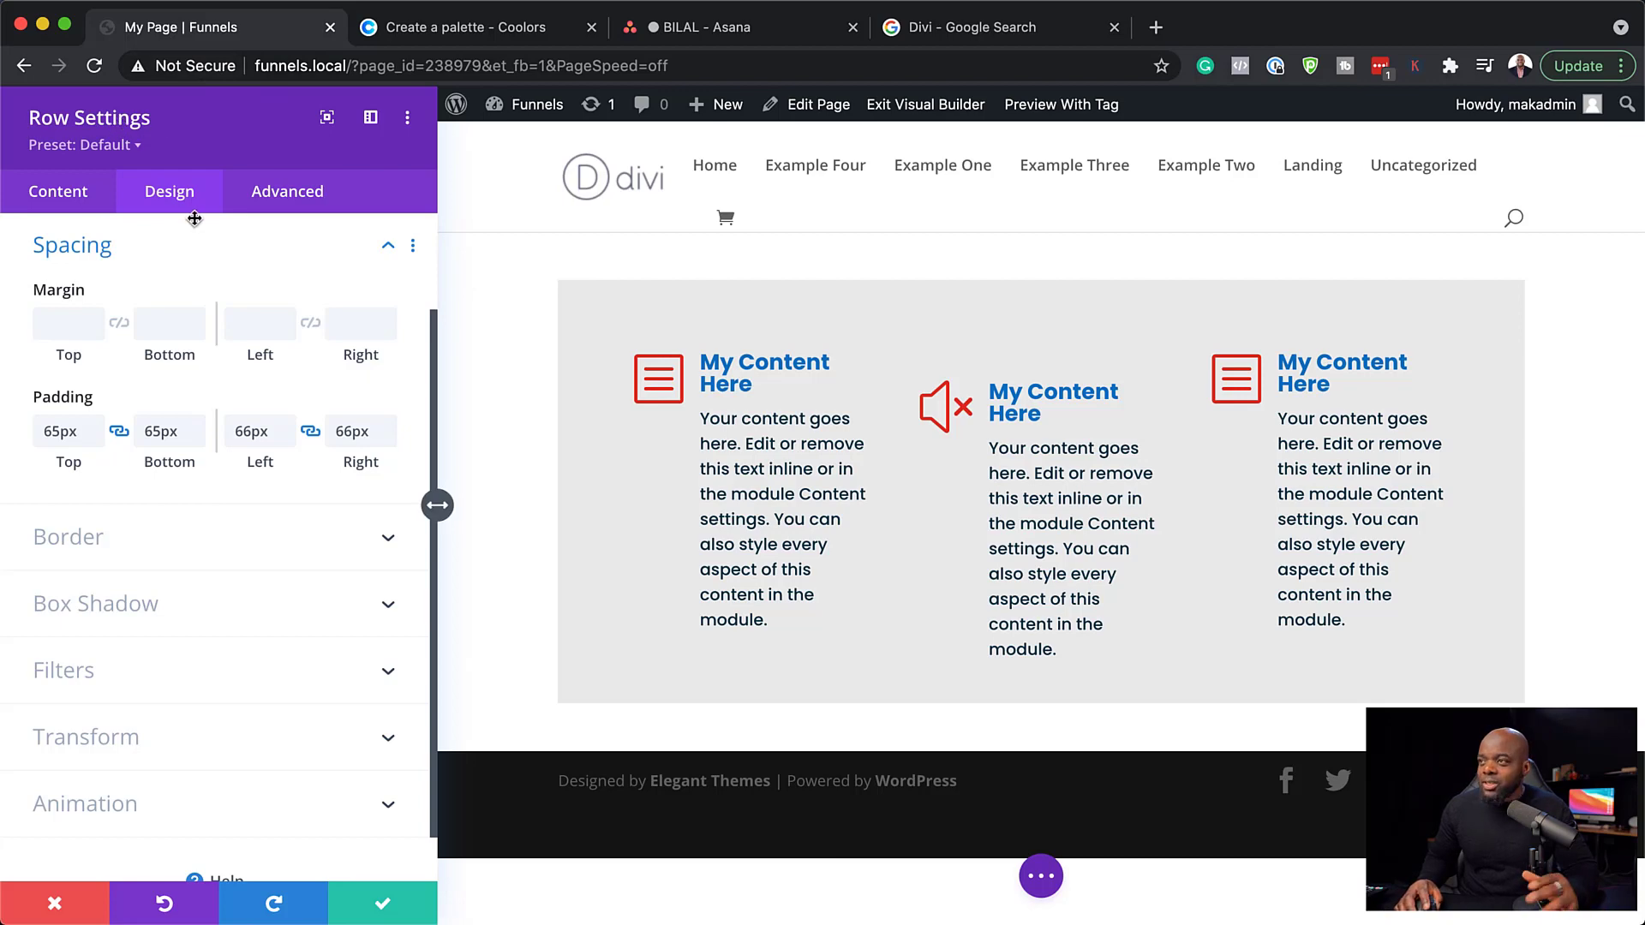
Give the row a custom gutter width of 2 and a width of 89%, and save the row settings.
{"action": "scroll", "coordinate": [225, 423], "scroll_direction": "up", "scroll_amount": 3}
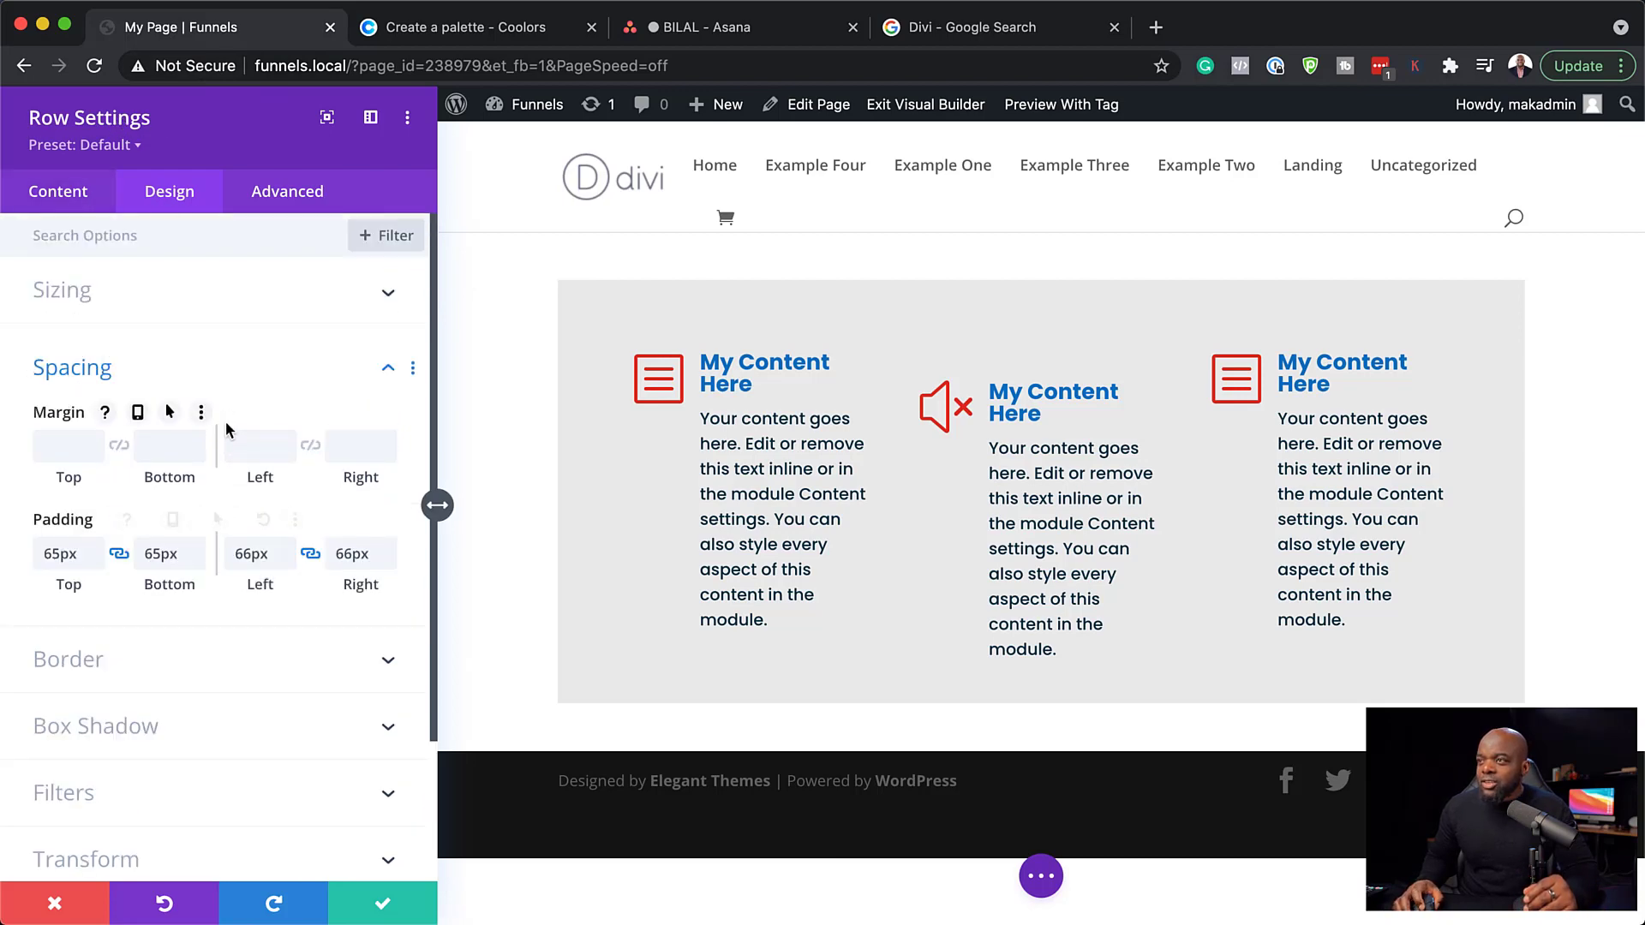
{"action": "left_click", "coordinate": [202, 292]}
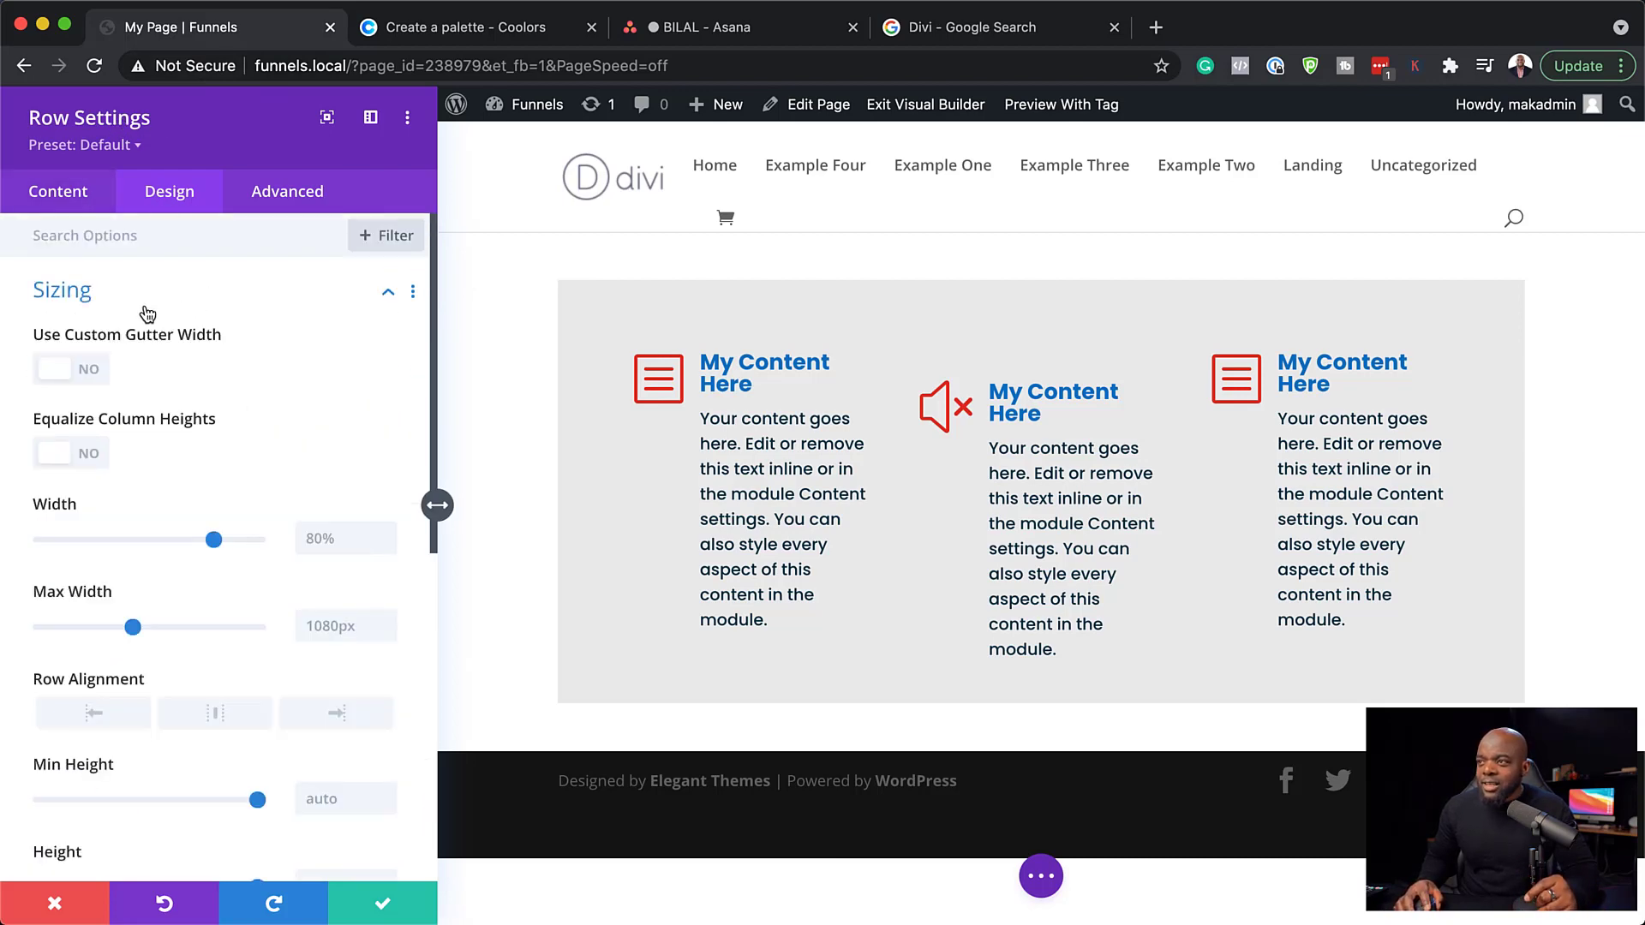
{"action": "left_click", "coordinate": [90, 371]}
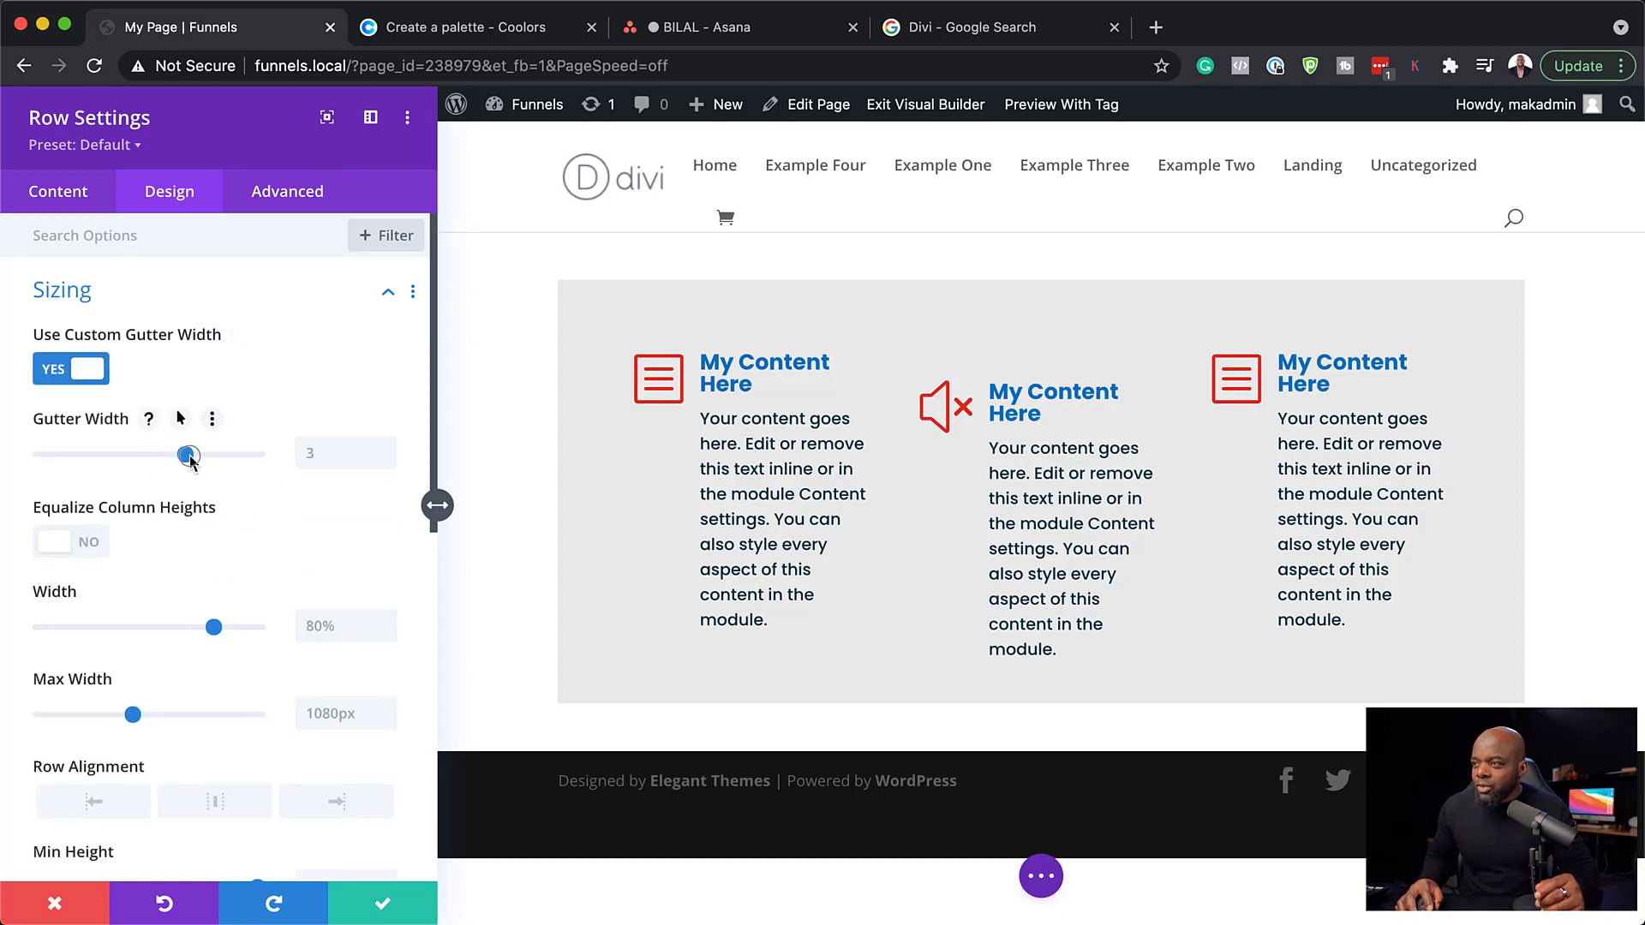
{"action": "left_click_drag", "start_coordinate": [190, 461], "coordinate": [140, 460]}
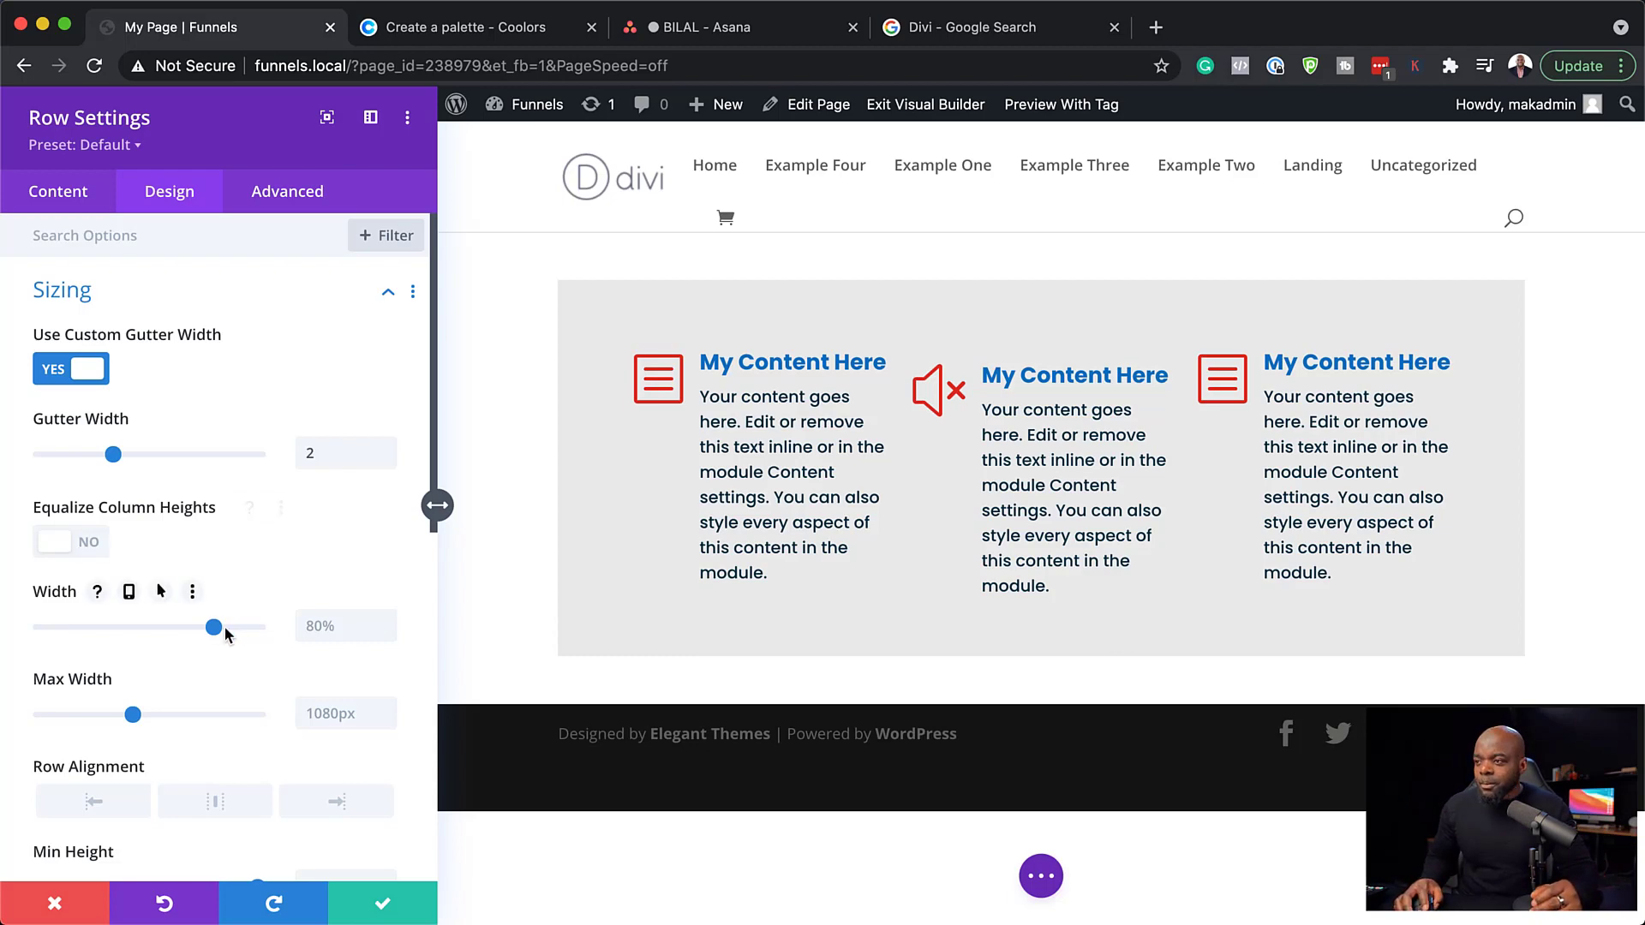
{"action": "mouse_move", "coordinate": [215, 629]}
{"action": "left_mouse_down"}
{"action": "mouse_move", "coordinate": [53, 633]}
{"action": "mouse_move", "coordinate": [233, 634]}
{"action": "left_mouse_up"}
{"action": "scroll", "coordinate": [228, 721], "scroll_direction": "down", "scroll_amount": 2}
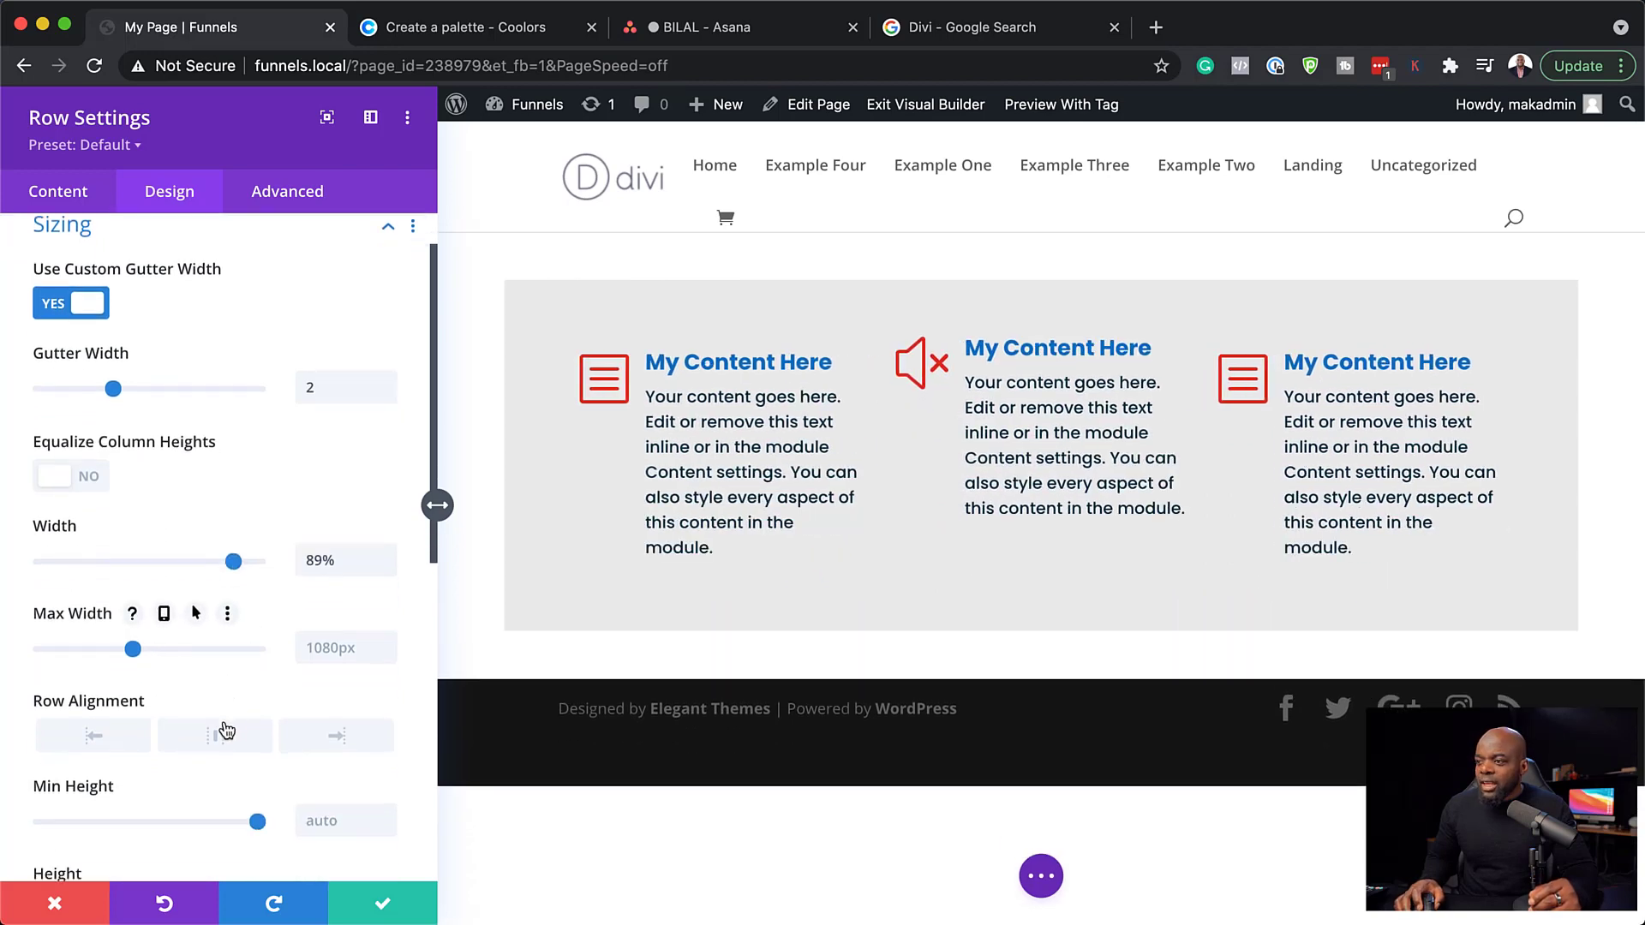
{"action": "scroll", "coordinate": [118, 735], "scroll_direction": "down", "scroll_amount": 5}
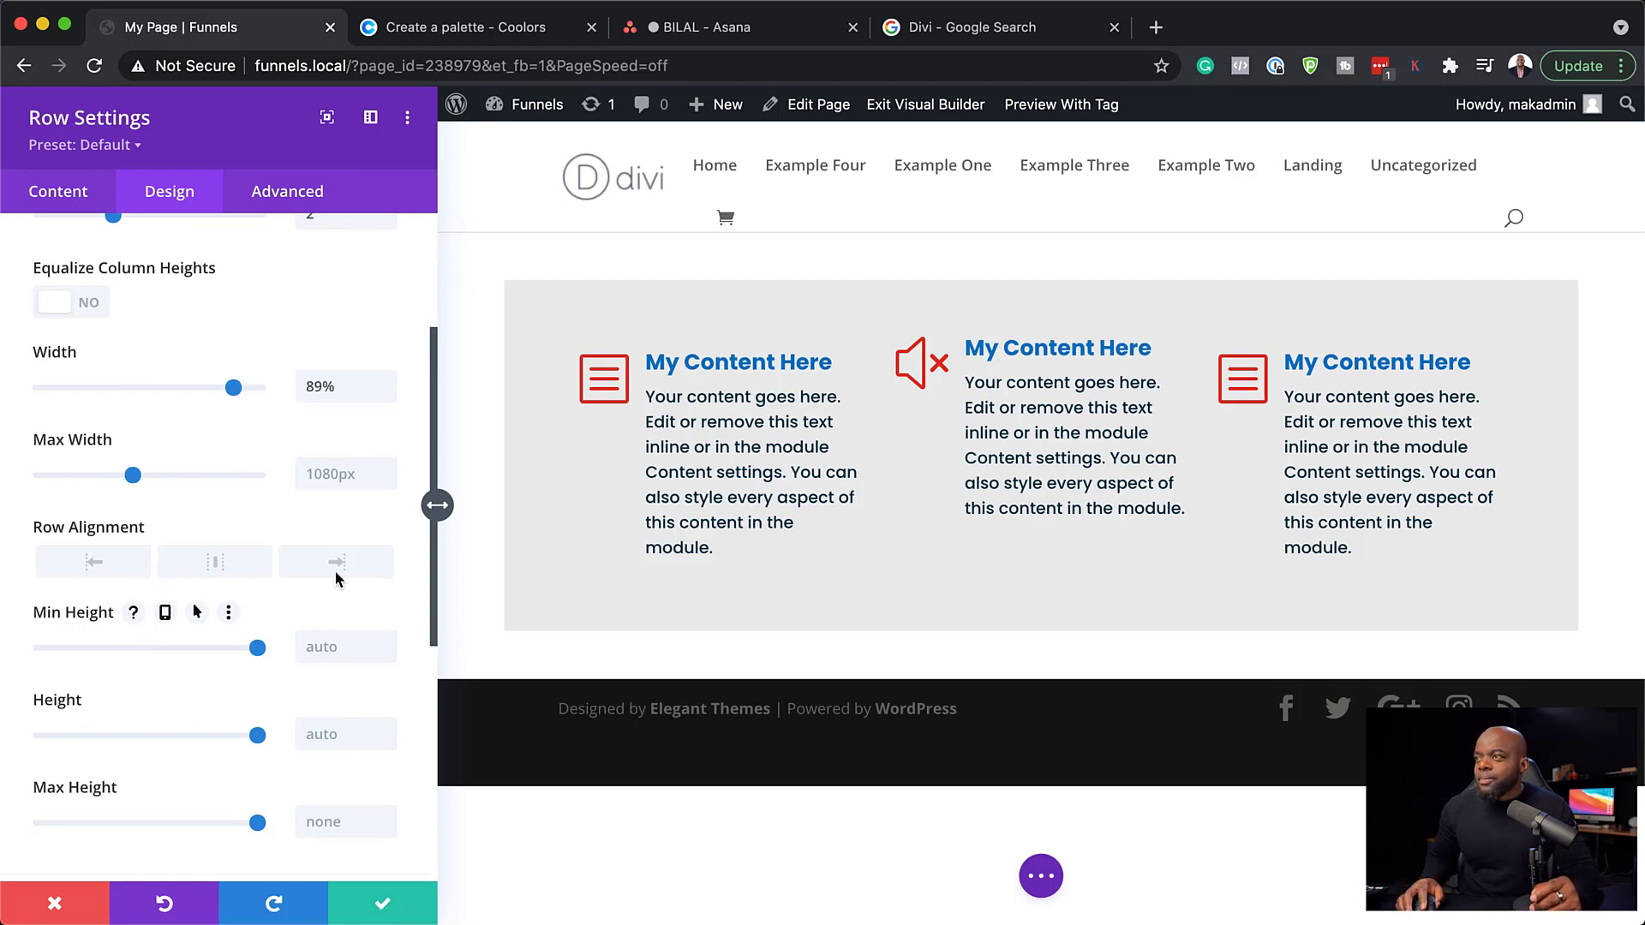
{"action": "left_click", "coordinate": [314, 196]}
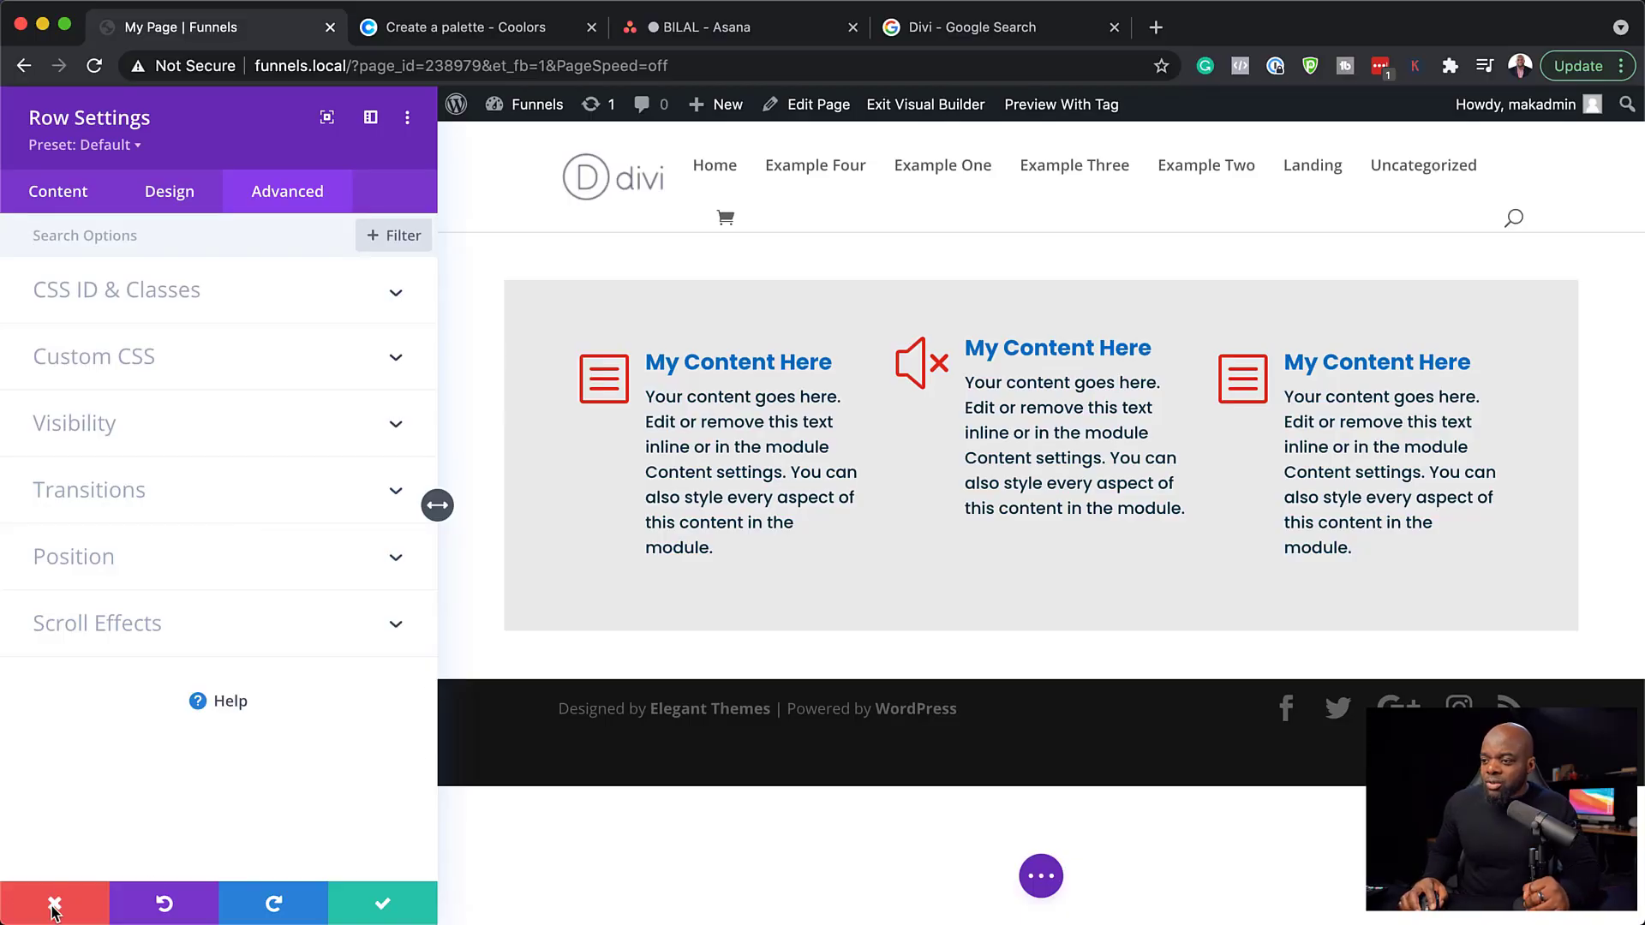
{"action": "left_click", "coordinate": [399, 910]}
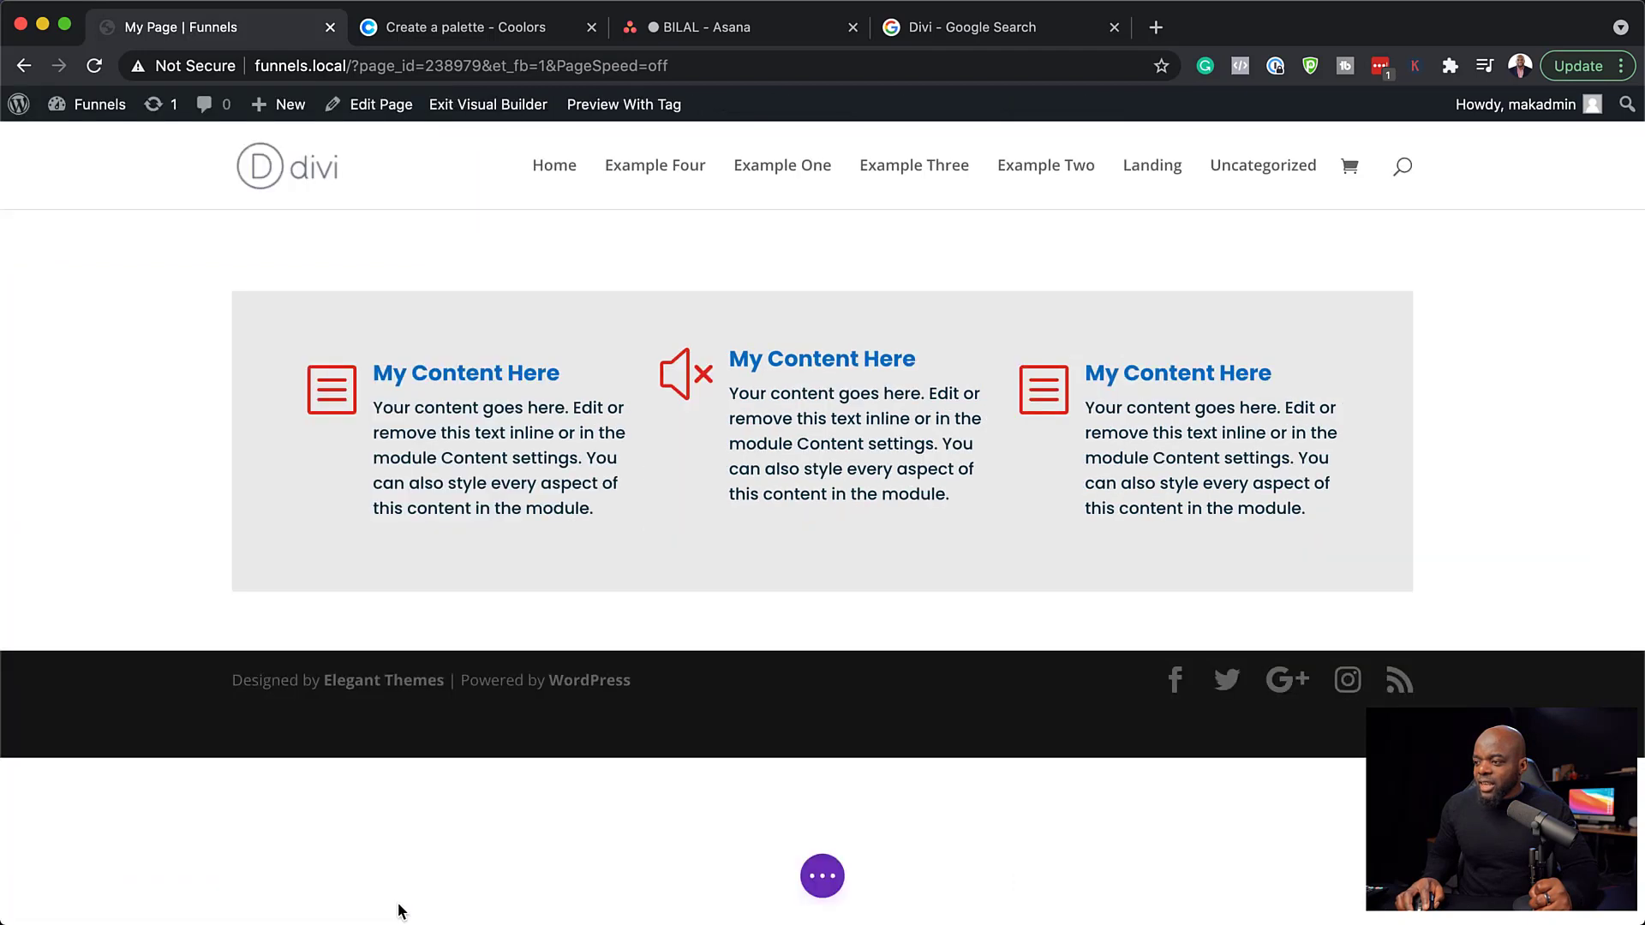
{"action": "mouse_move", "coordinate": [107, 260]}
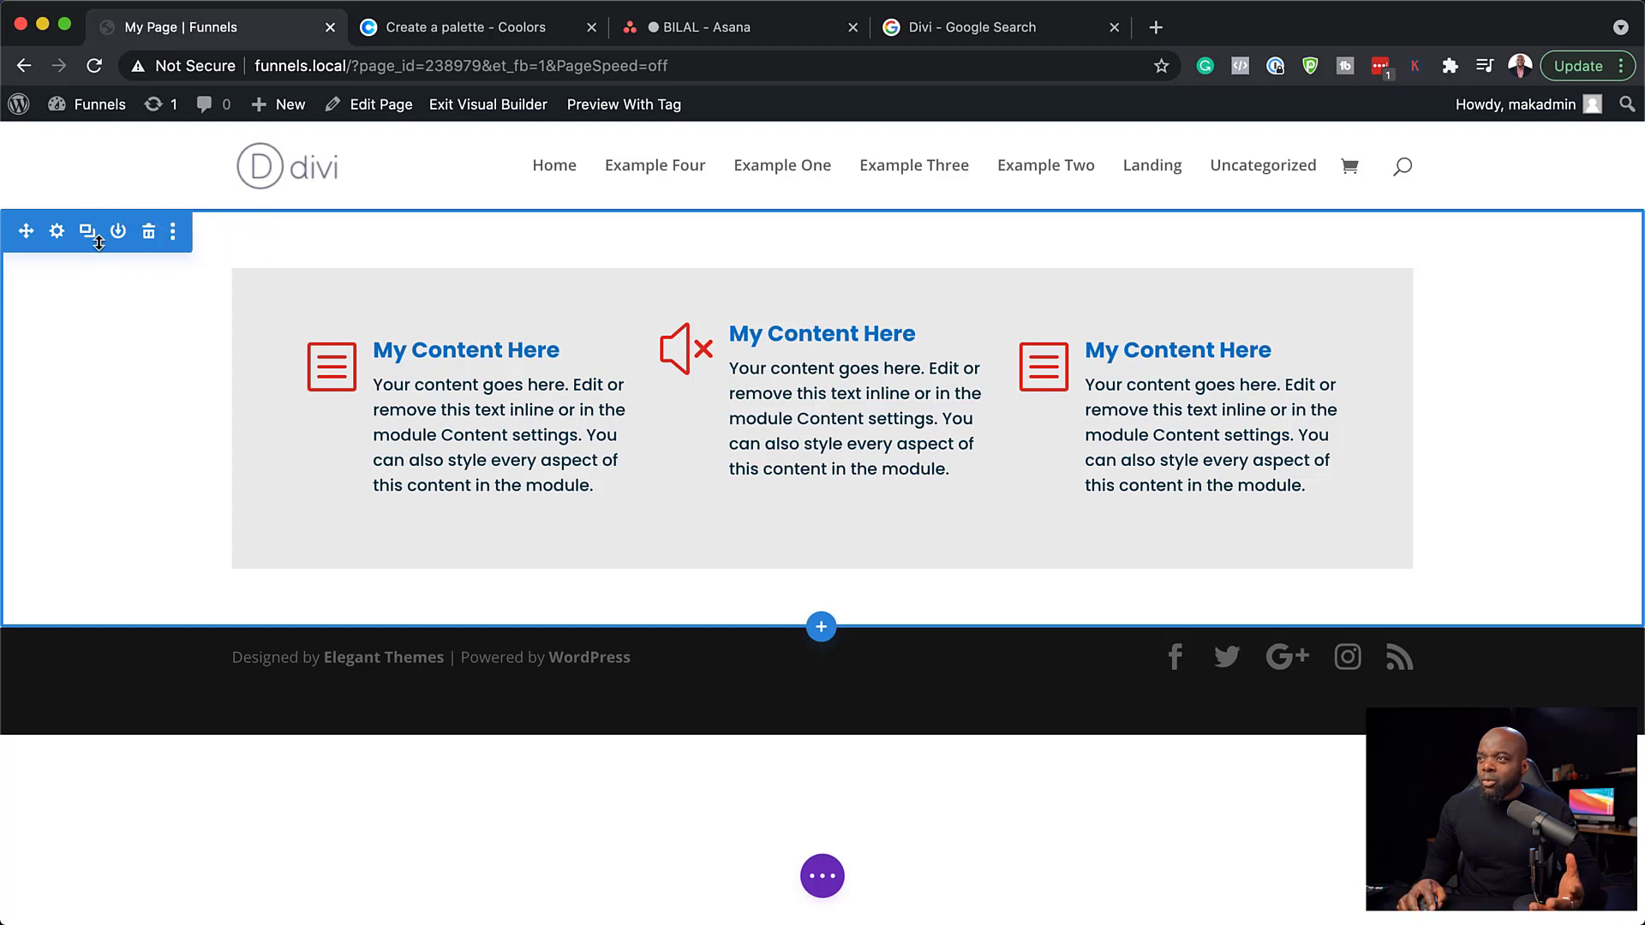
Duplicate the section containing the three blurbs.
{"action": "left_click", "coordinate": [90, 237]}
{"action": "scroll", "coordinate": [837, 488], "scroll_direction": "down", "scroll_amount": 5}
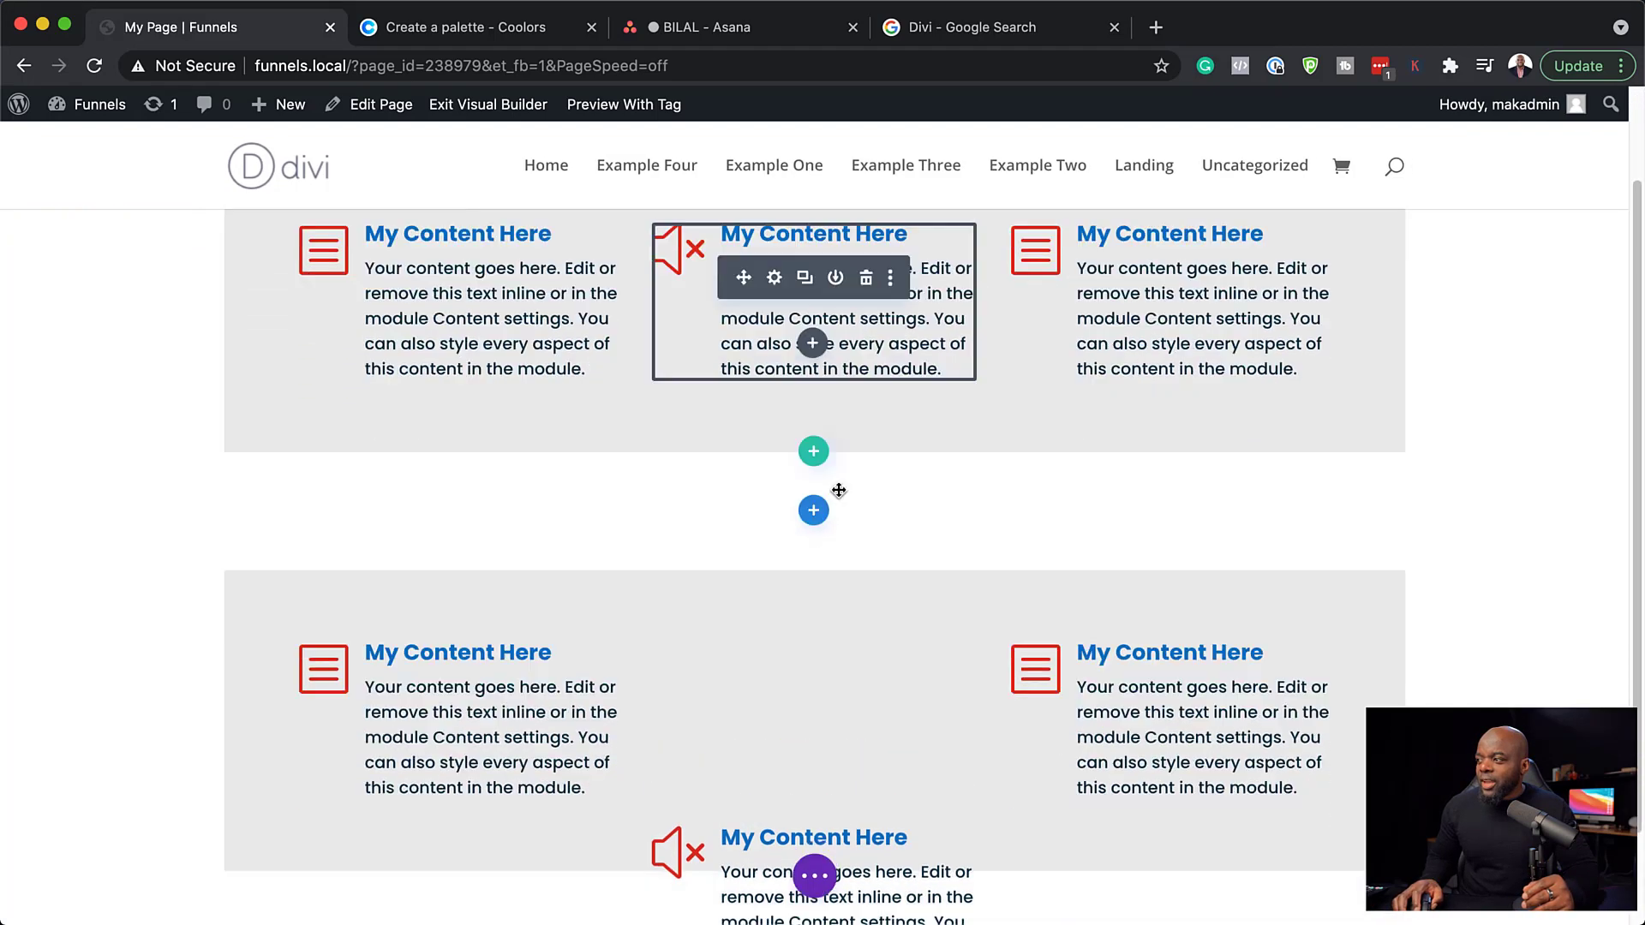
{"action": "scroll", "coordinate": [478, 440], "scroll_direction": "up", "scroll_amount": 3}
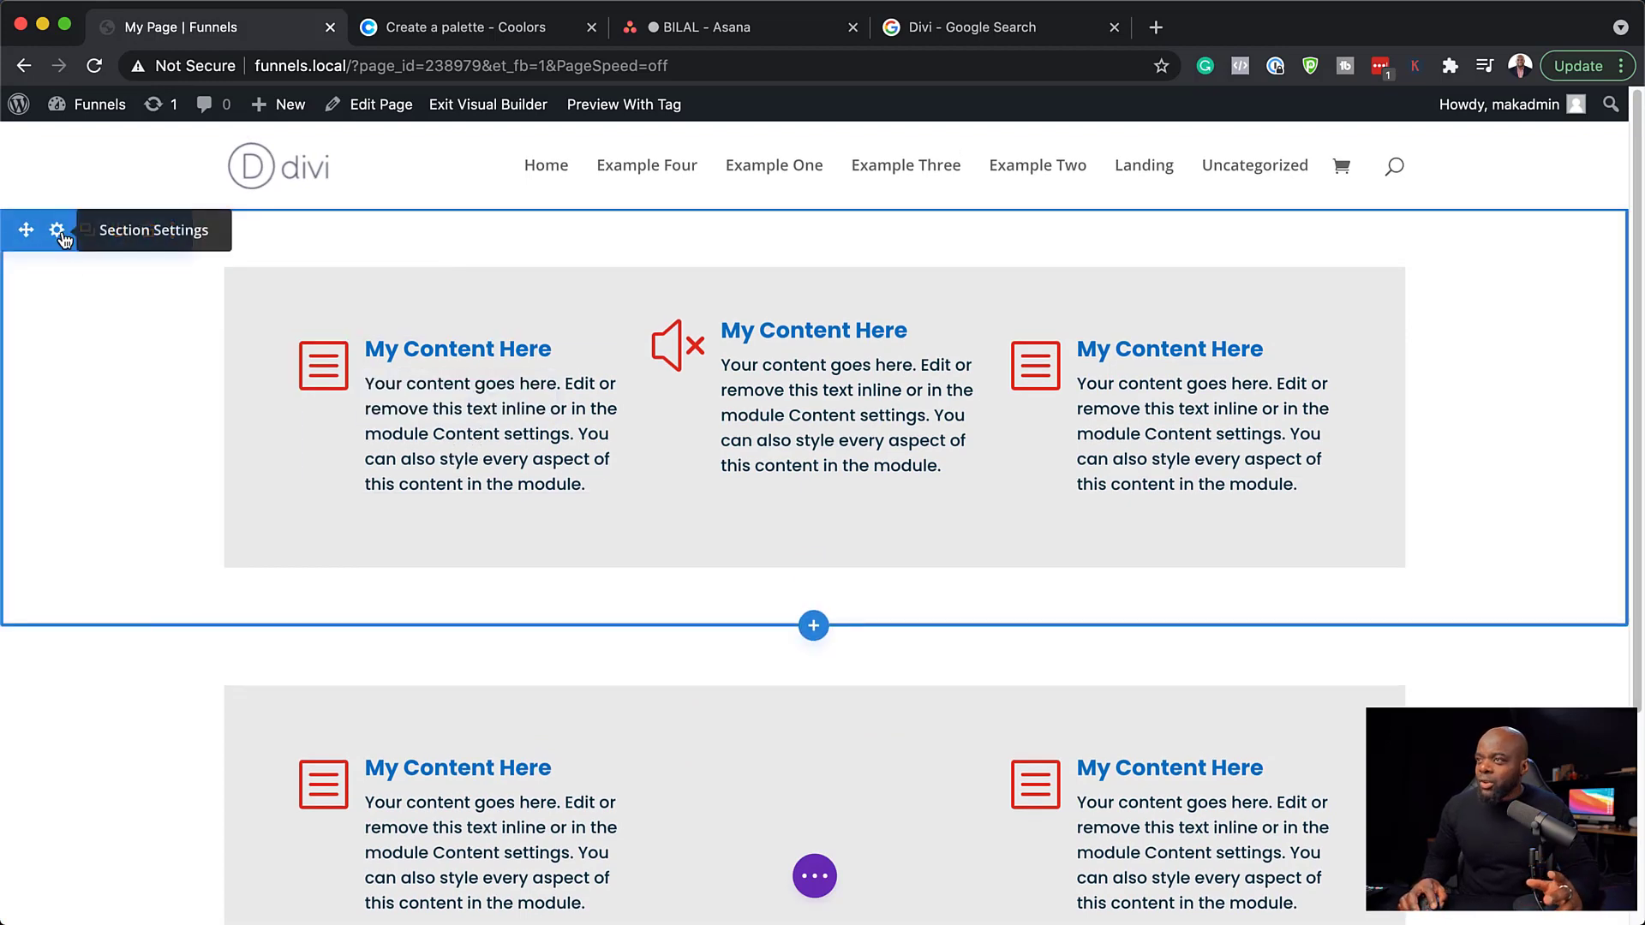
Set the background colour of the first section to grey #757575, starting from the black swatch.
{"action": "left_click", "coordinate": [57, 231]}
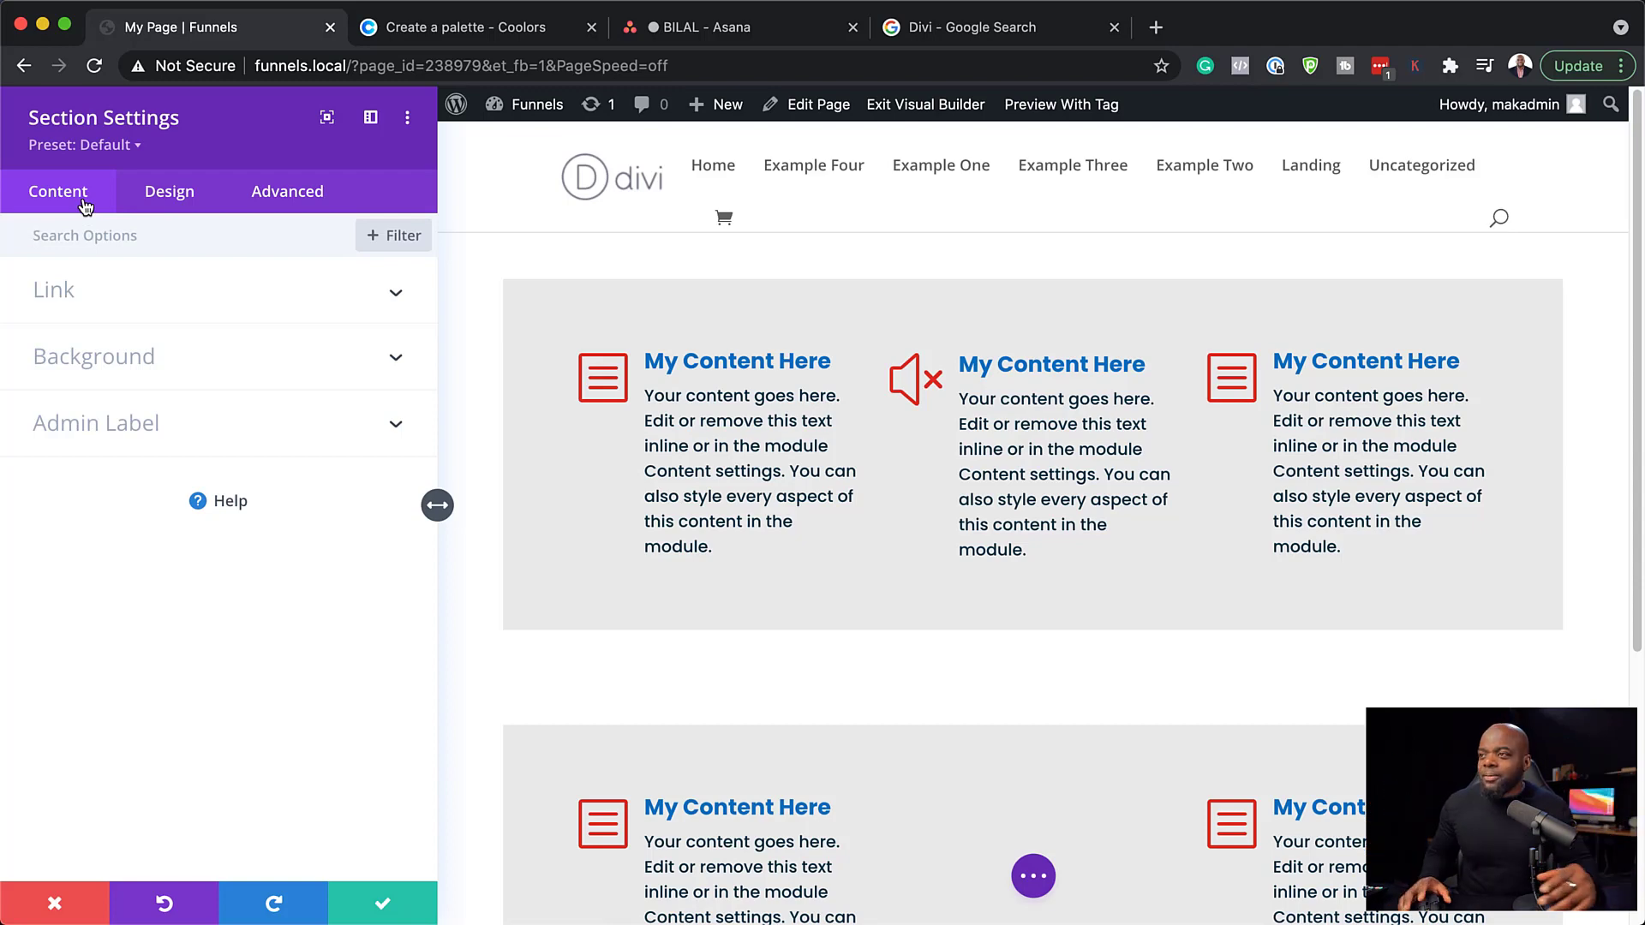
{"action": "left_click", "coordinate": [116, 367]}
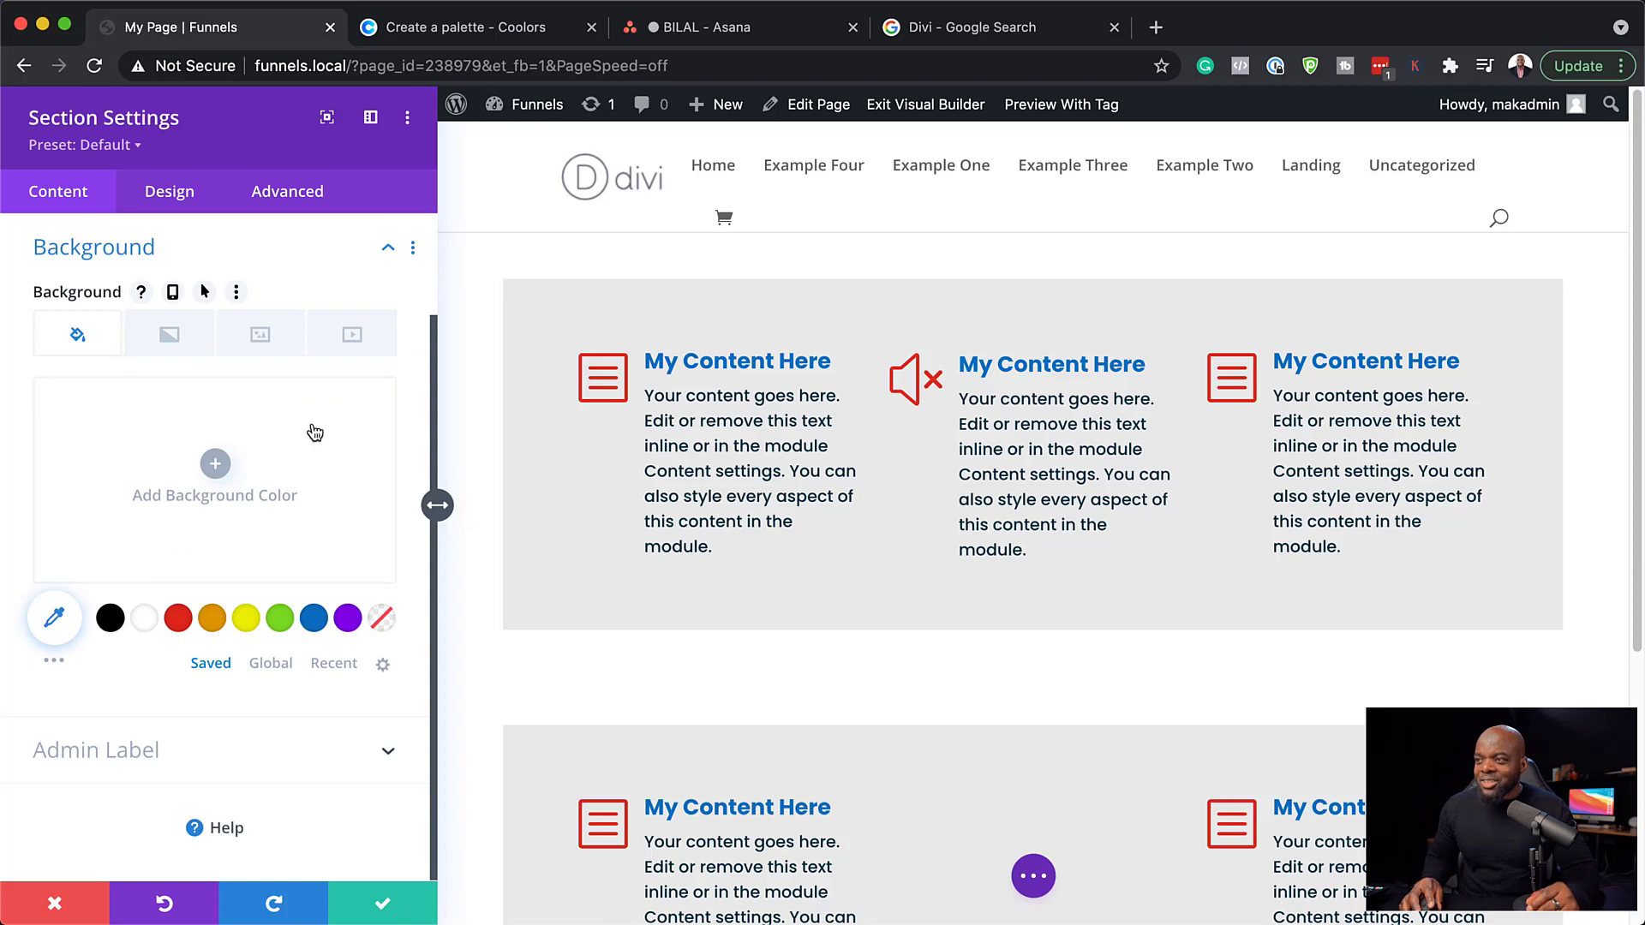
{"action": "left_click", "coordinate": [120, 627]}
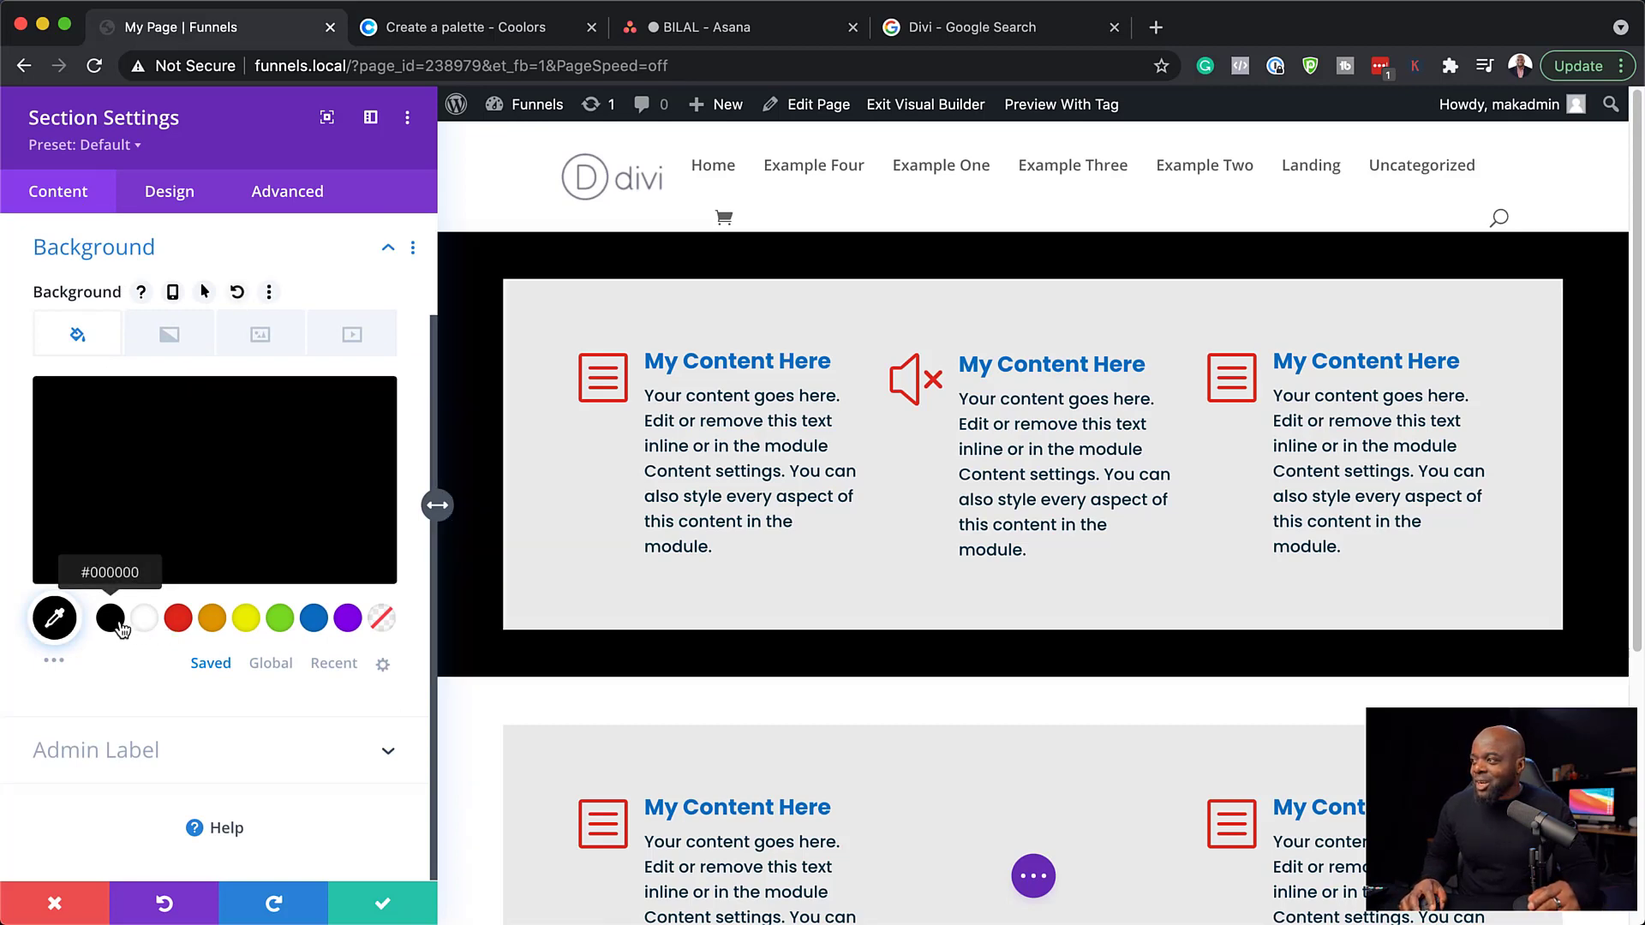
{"action": "left_click", "coordinate": [148, 491]}
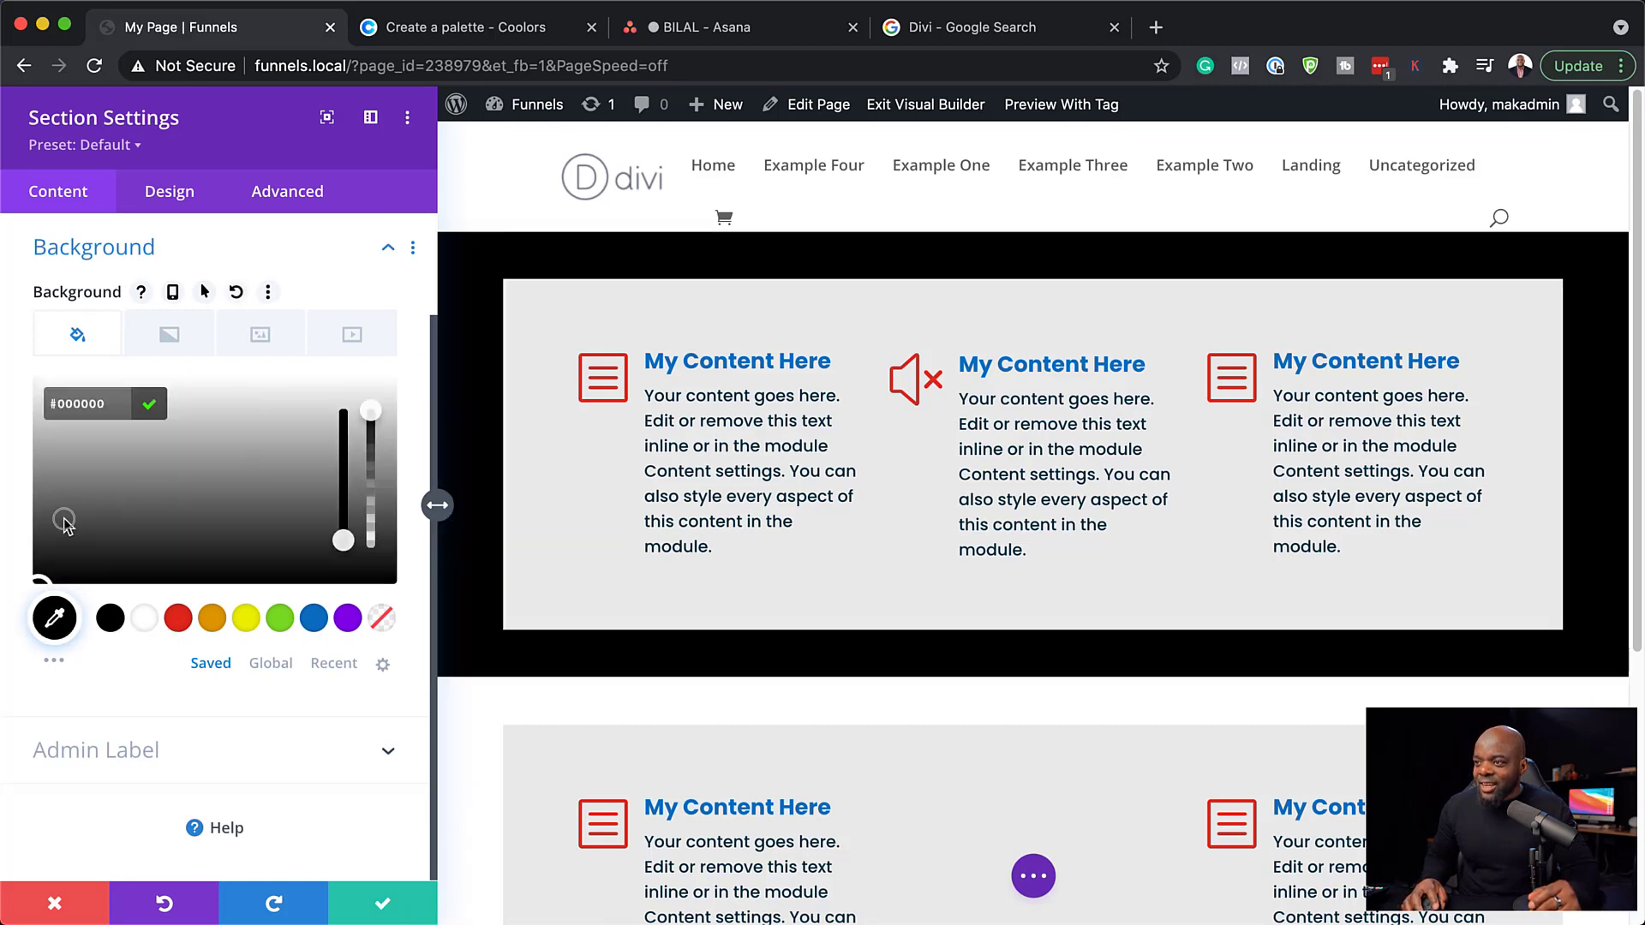
{"action": "left_click_drag", "start_coordinate": [65, 524], "coordinate": [16, 495]}
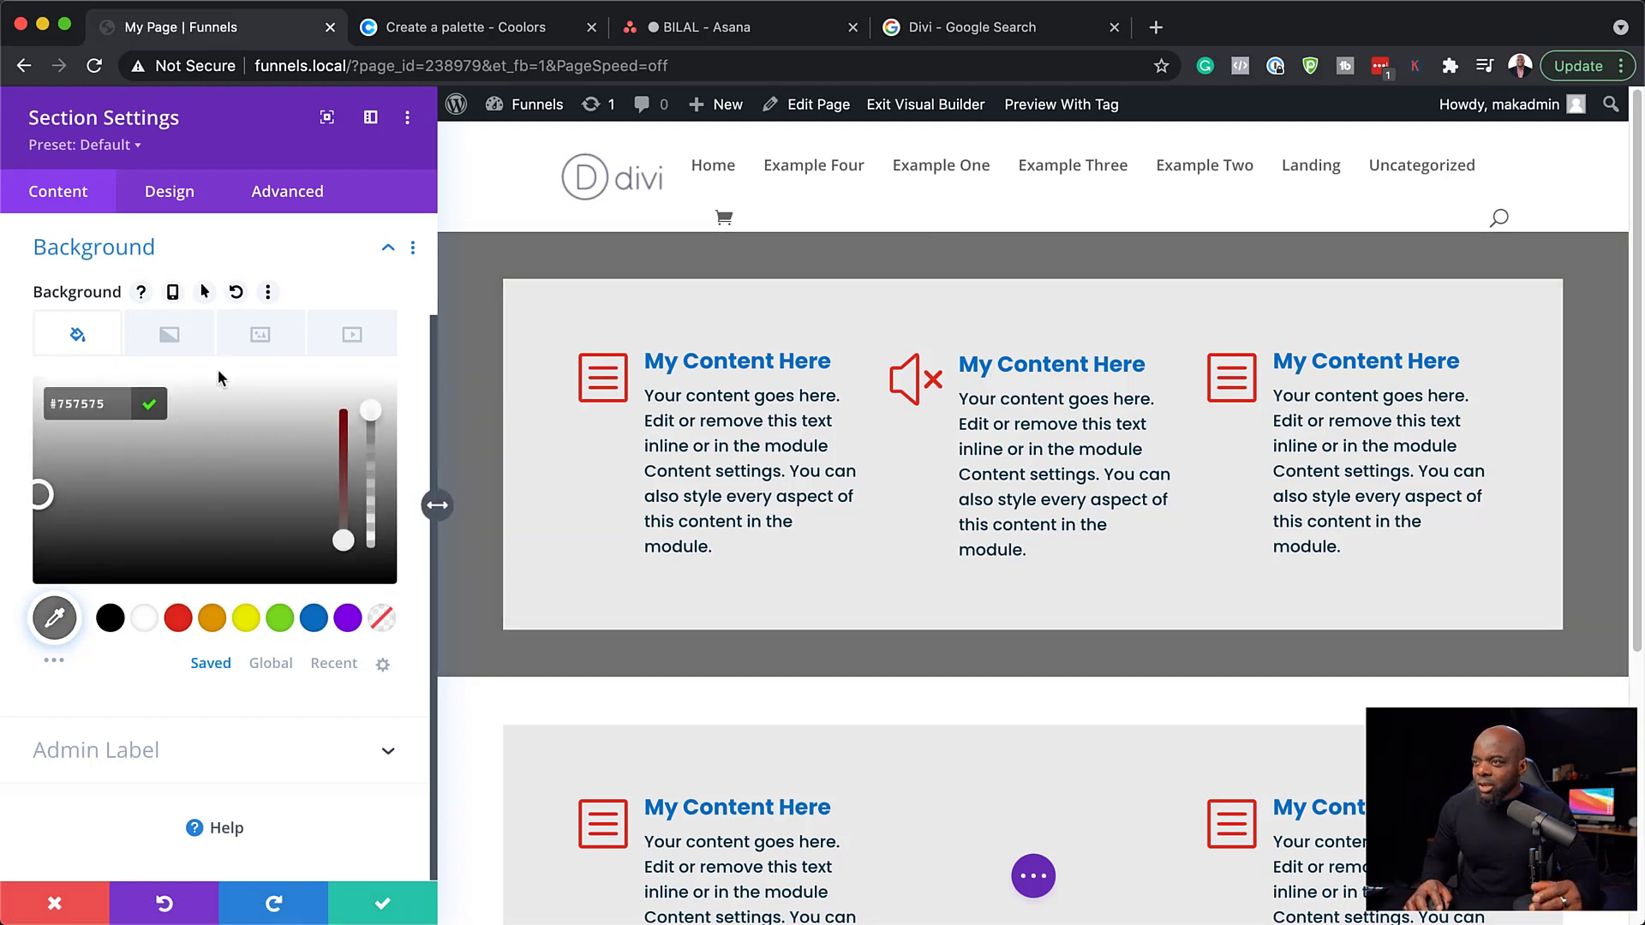
Try the inner shadow on the first section and switch it off again.
{"action": "left_click", "coordinate": [174, 195]}
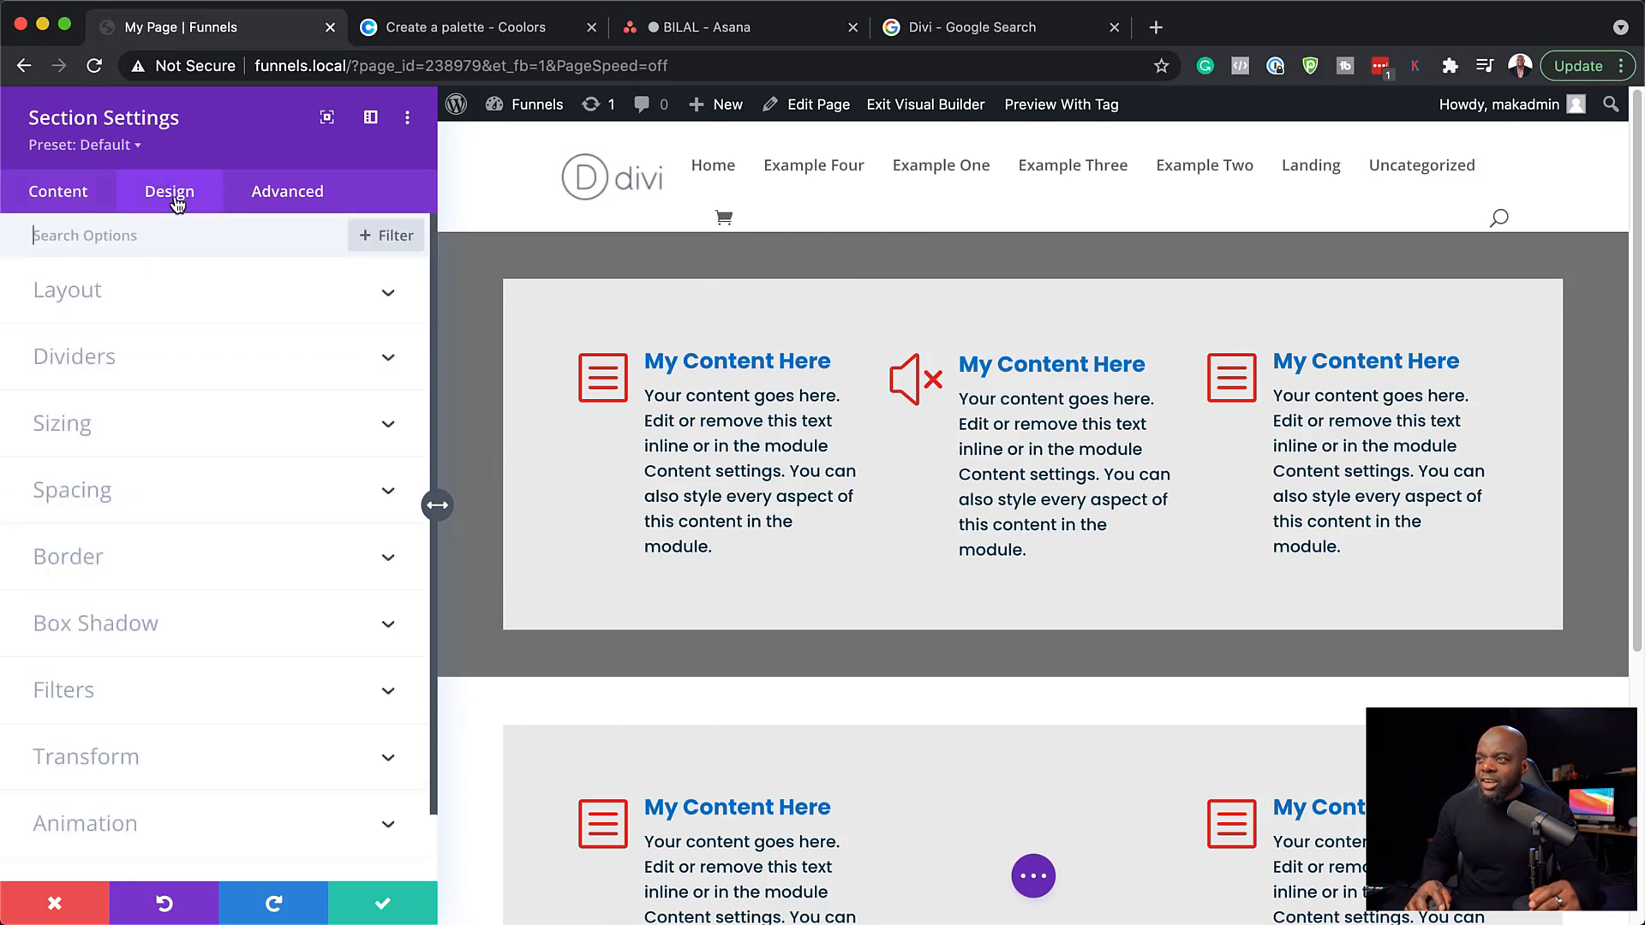
{"action": "left_click", "coordinate": [123, 298]}
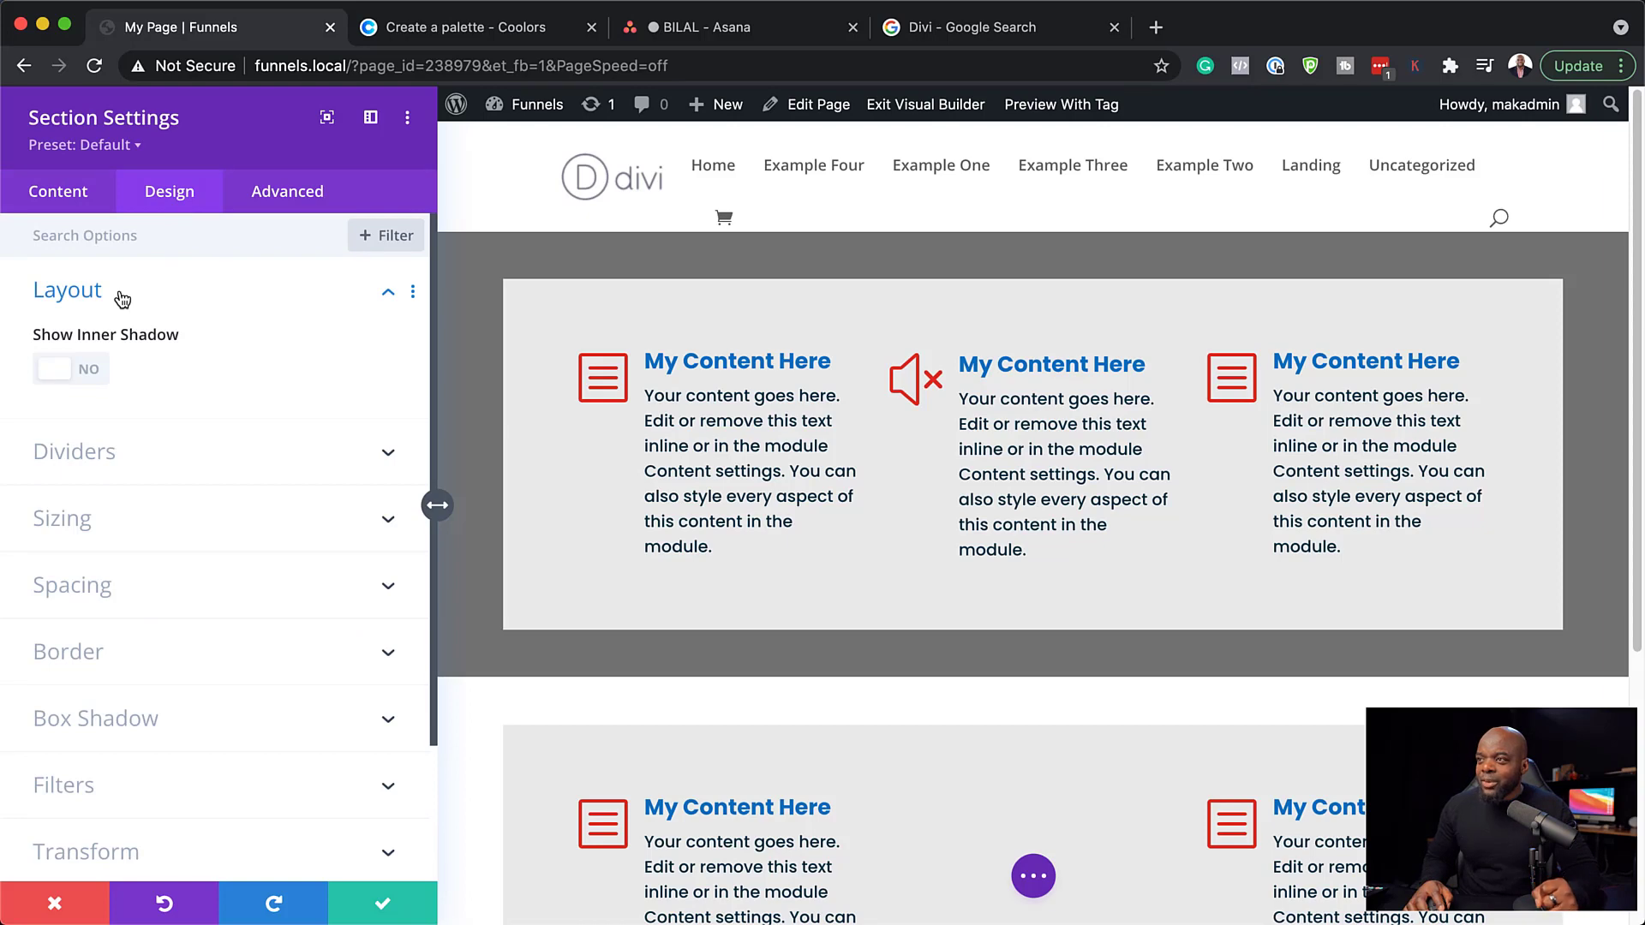
{"action": "left_click", "coordinate": [95, 376]}
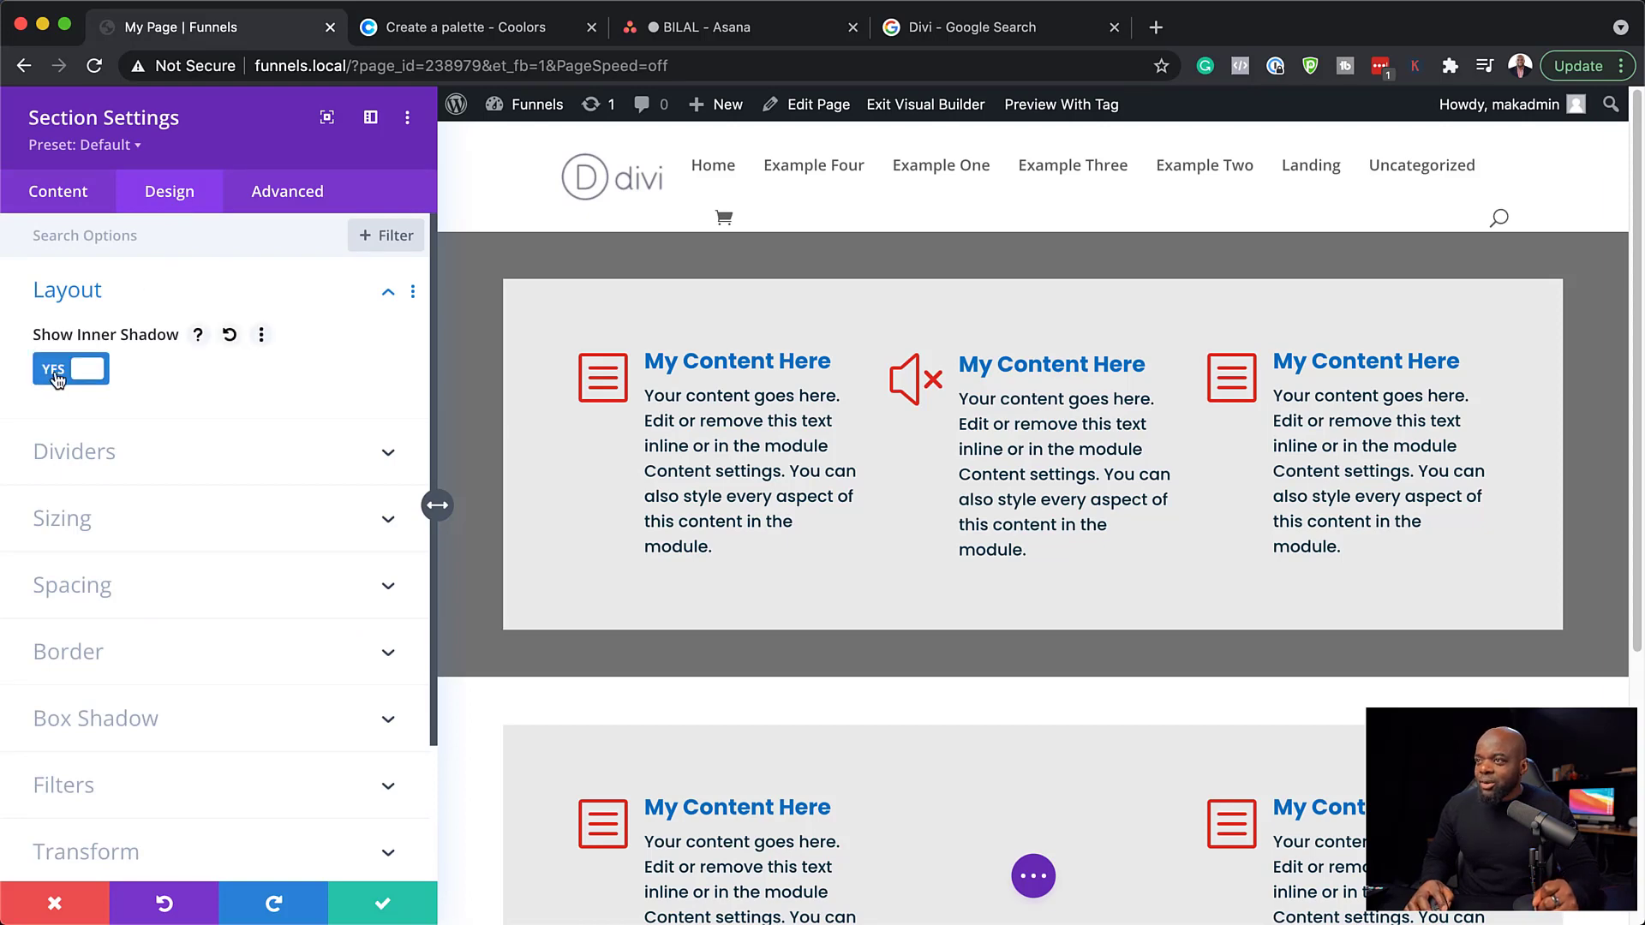
{"action": "left_click", "coordinate": [90, 375]}
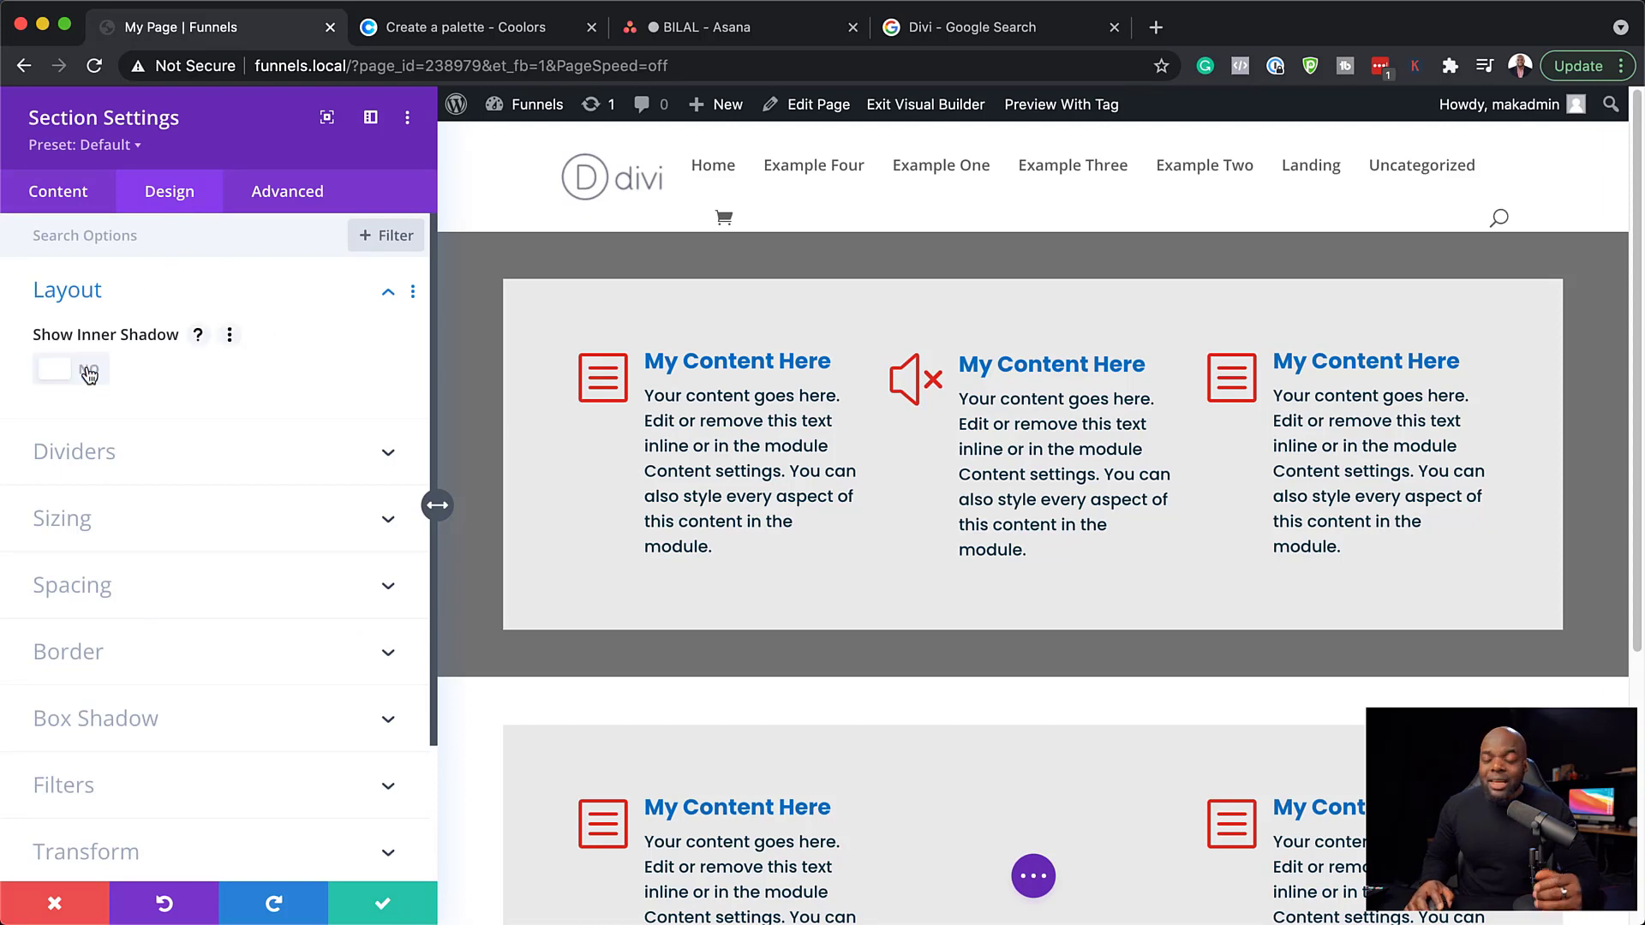
Add a bottom divider to the section, 136px high, trying the slanted style before choosing the single-layer curved style.
{"action": "left_click", "coordinate": [137, 454]}
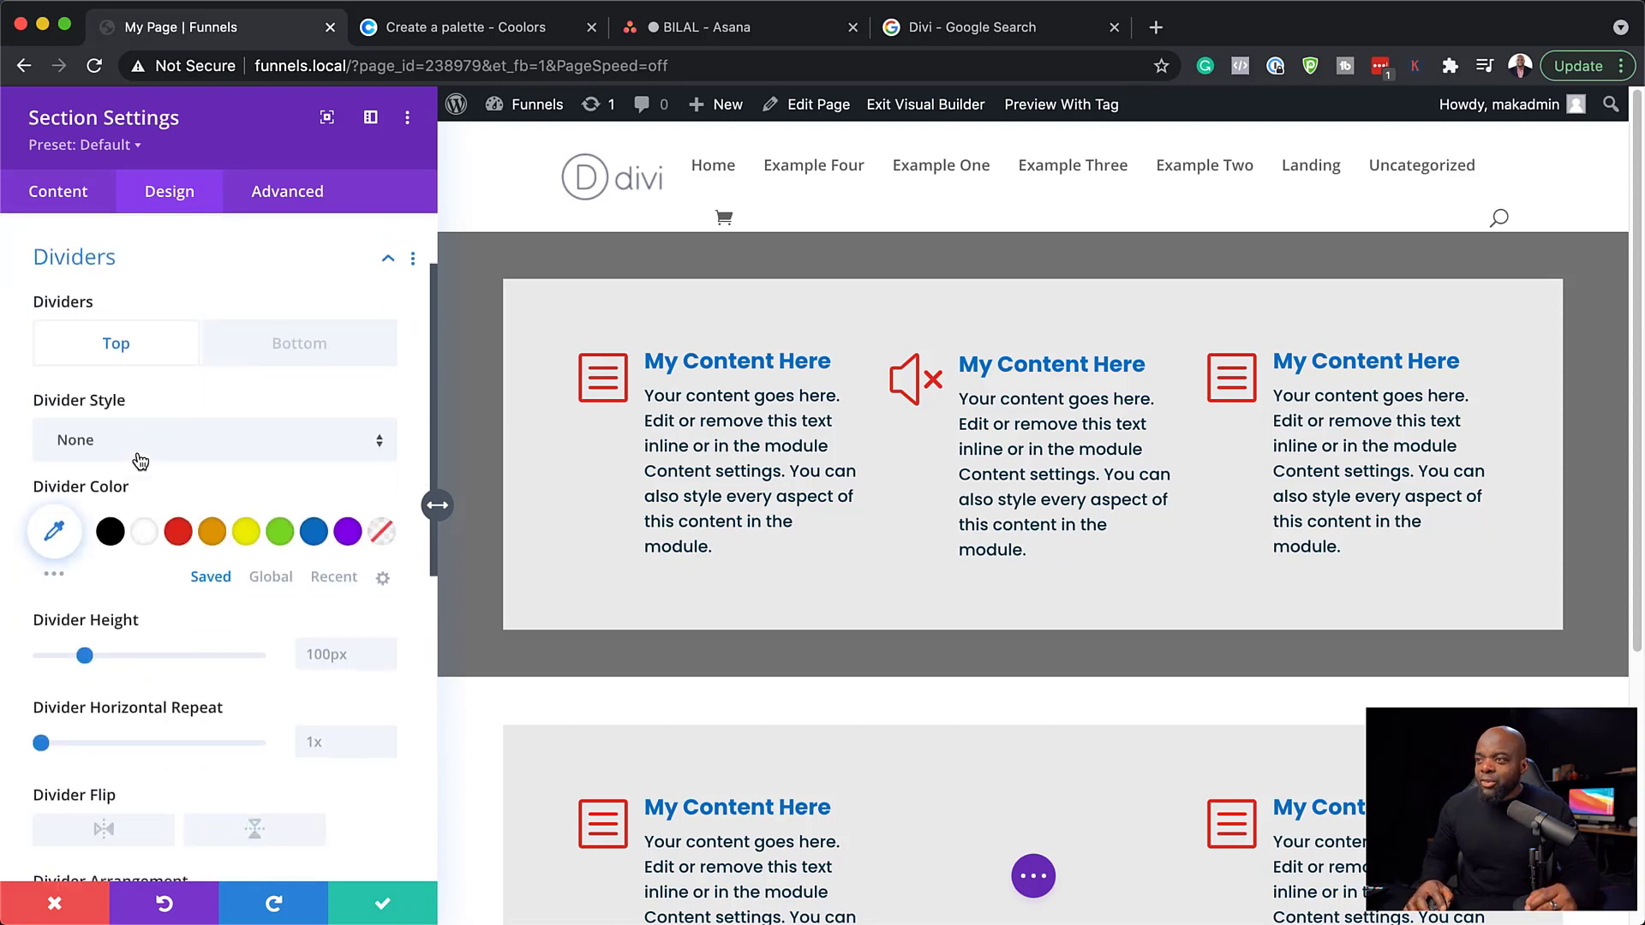
{"action": "left_click", "coordinate": [277, 333]}
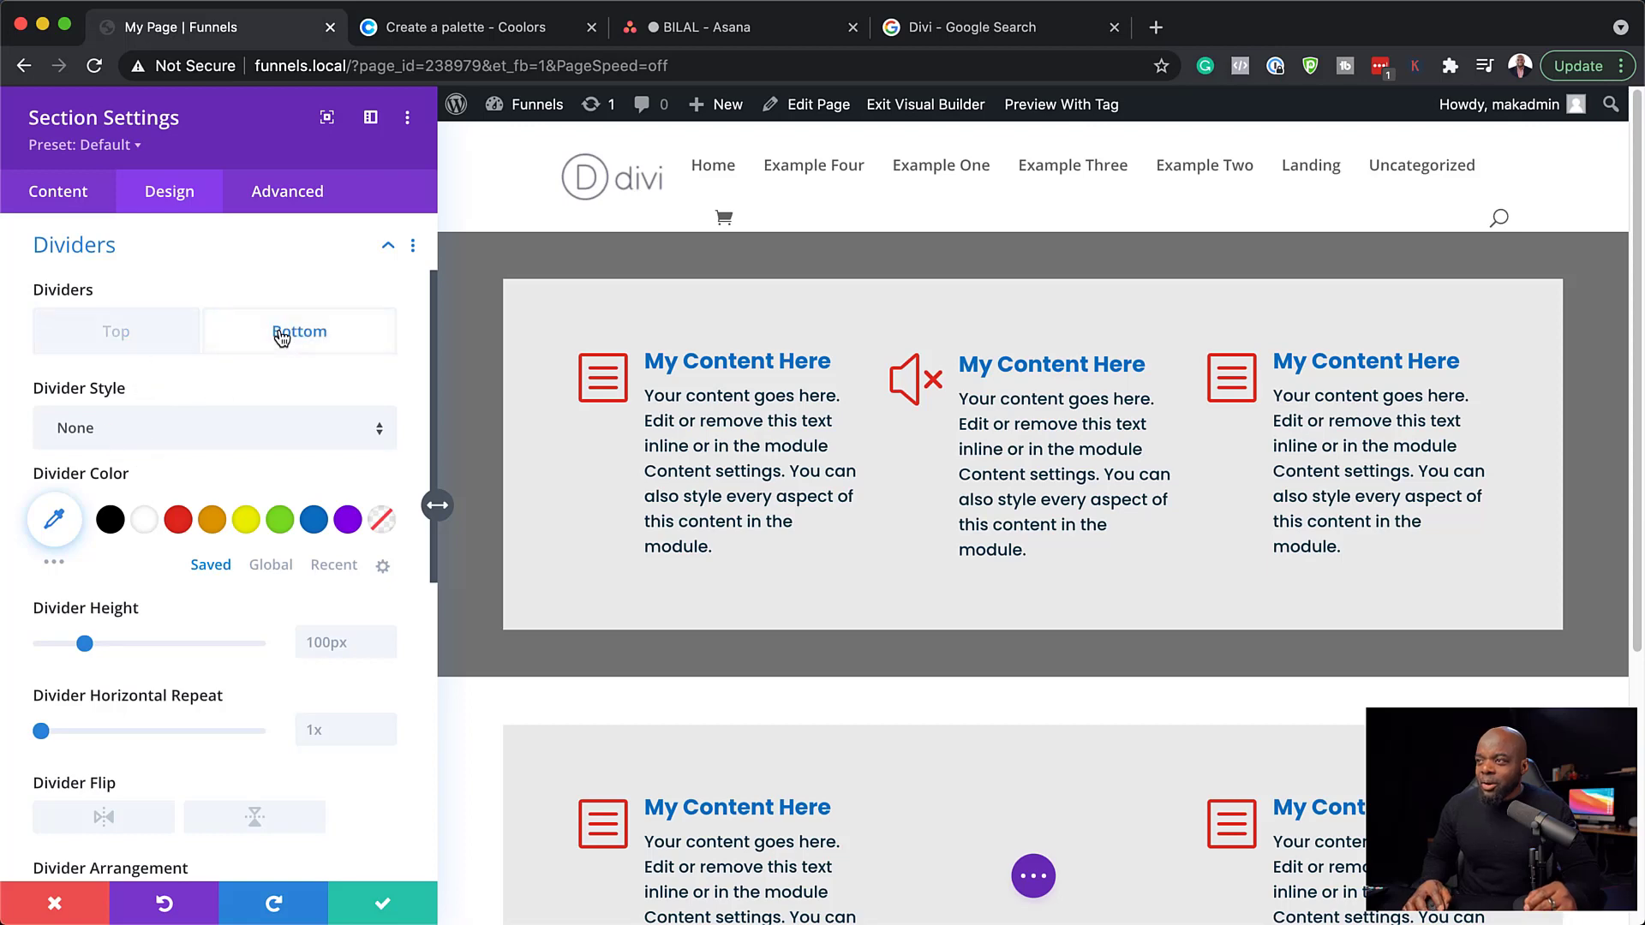
{"action": "left_click", "coordinate": [146, 428]}
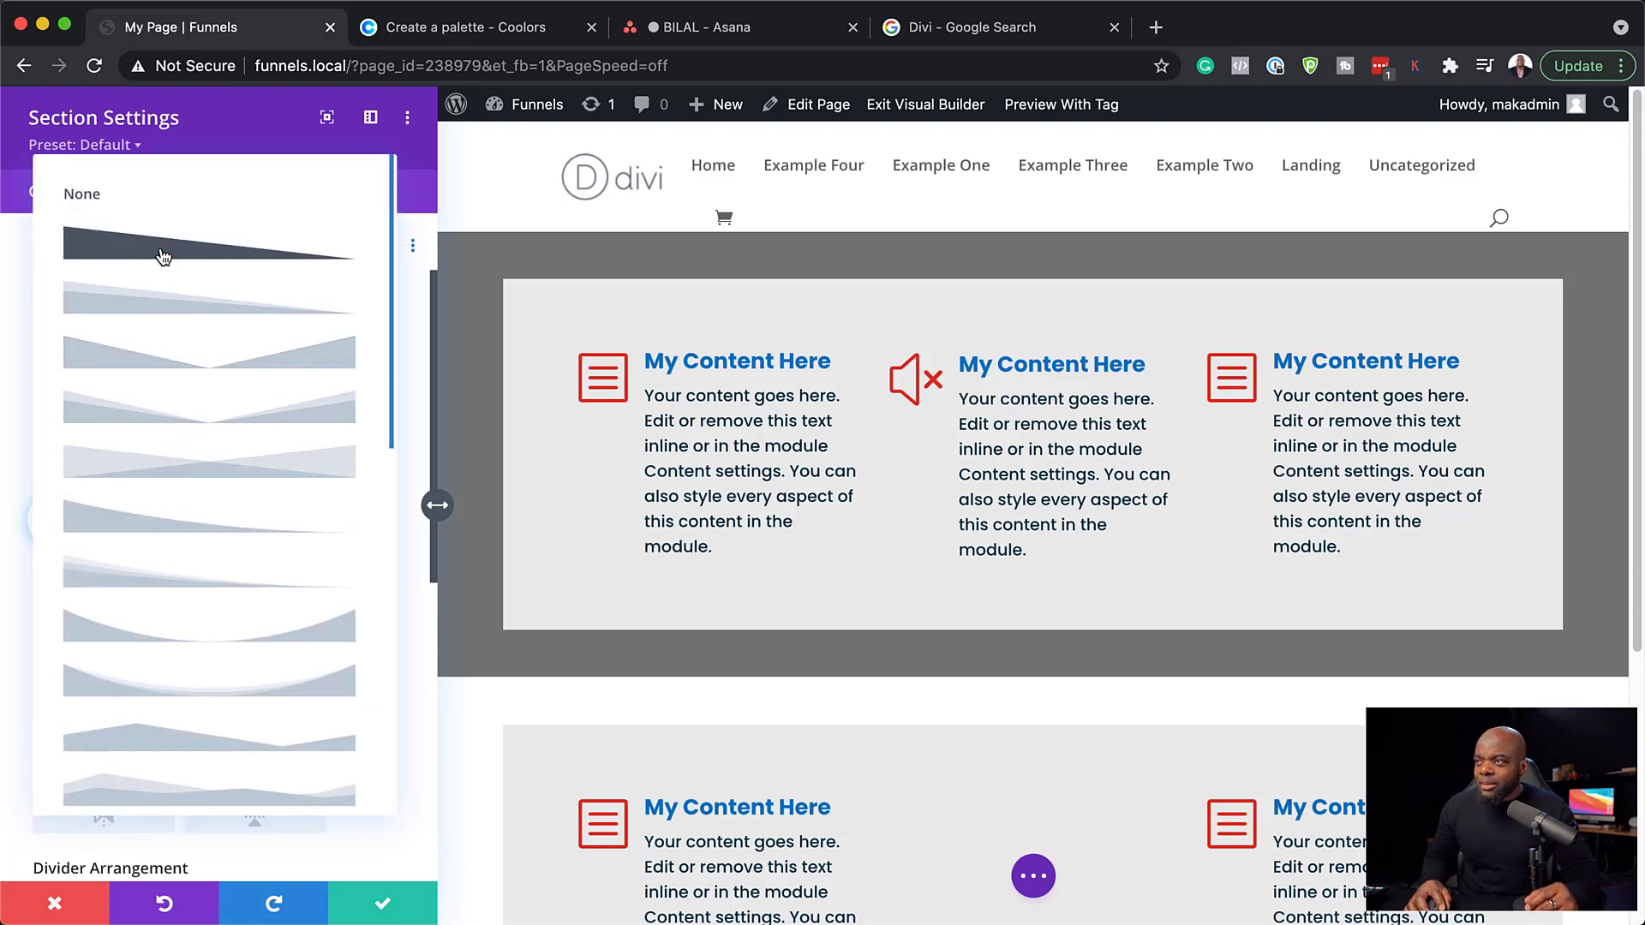
{"action": "left_click", "coordinate": [162, 255]}
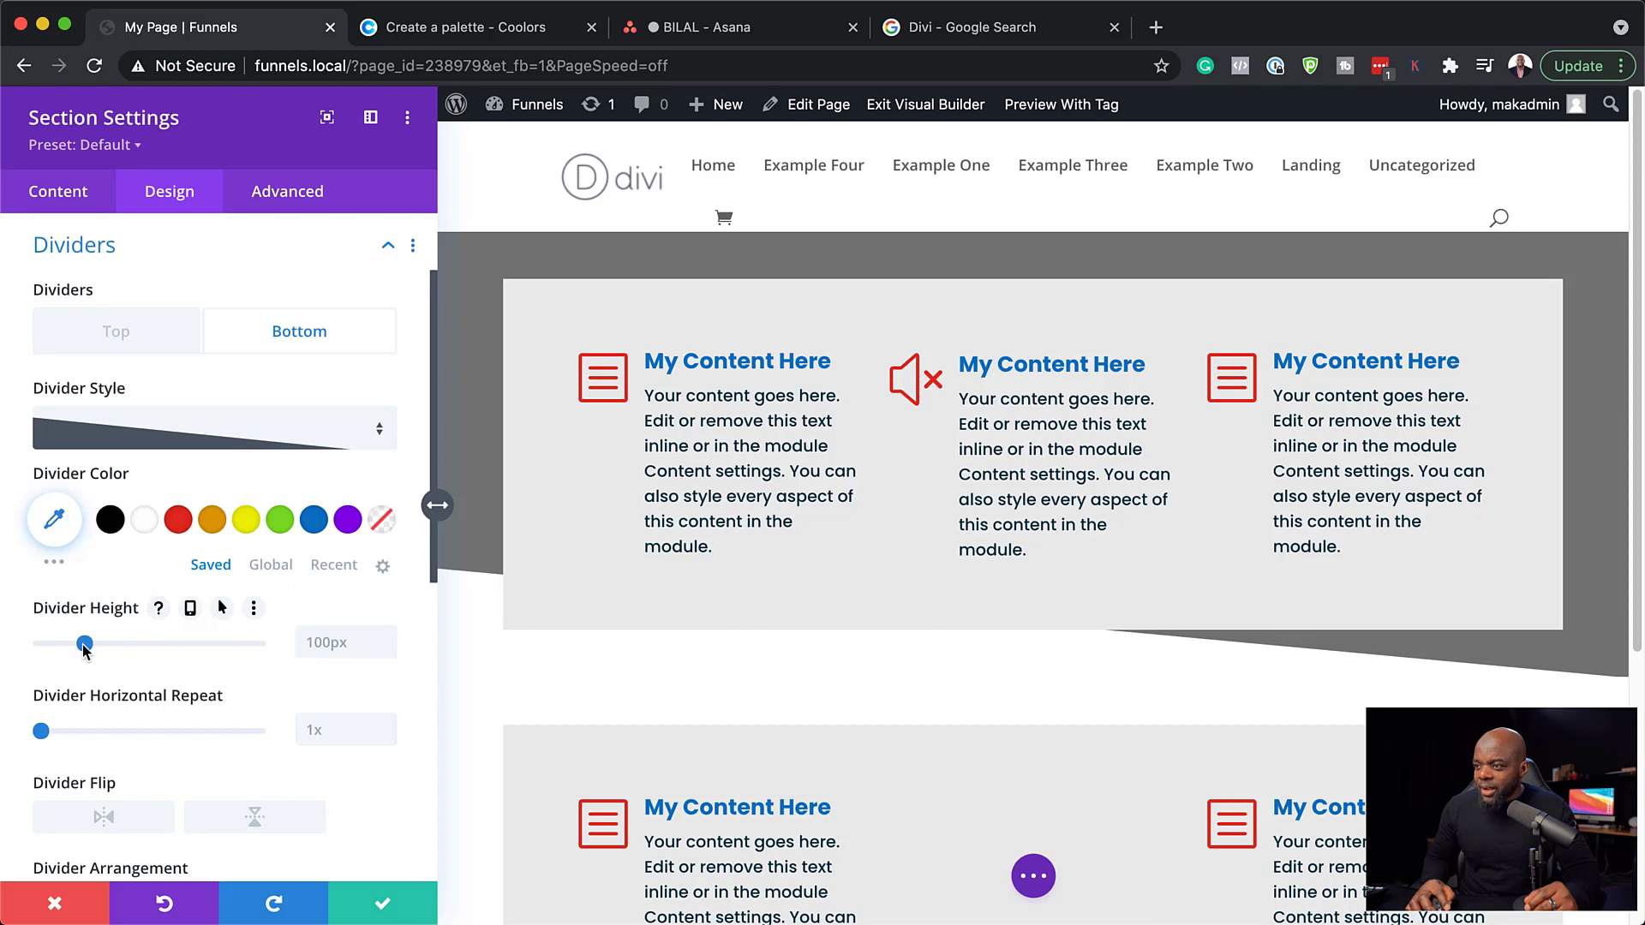
{"action": "mouse_move", "coordinate": [85, 648]}
{"action": "left_mouse_down"}
{"action": "mouse_move", "coordinate": [107, 648]}
{"action": "mouse_move", "coordinate": [68, 645]}
{"action": "mouse_move", "coordinate": [100, 647]}
{"action": "left_mouse_up"}
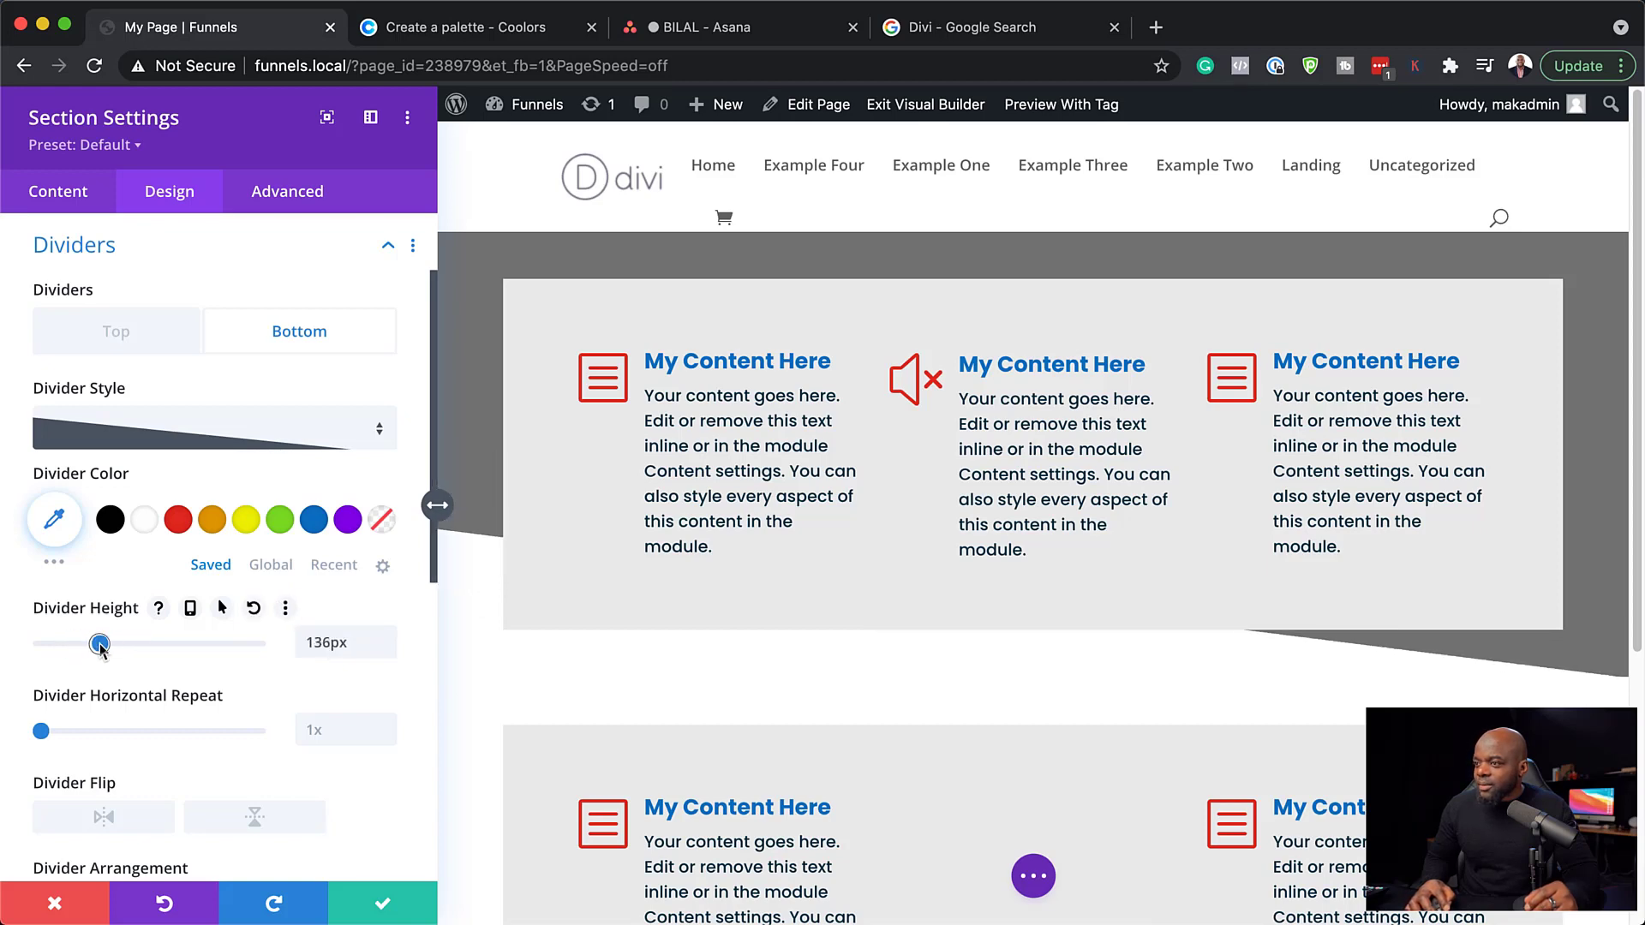
{"action": "left_click", "coordinate": [268, 437]}
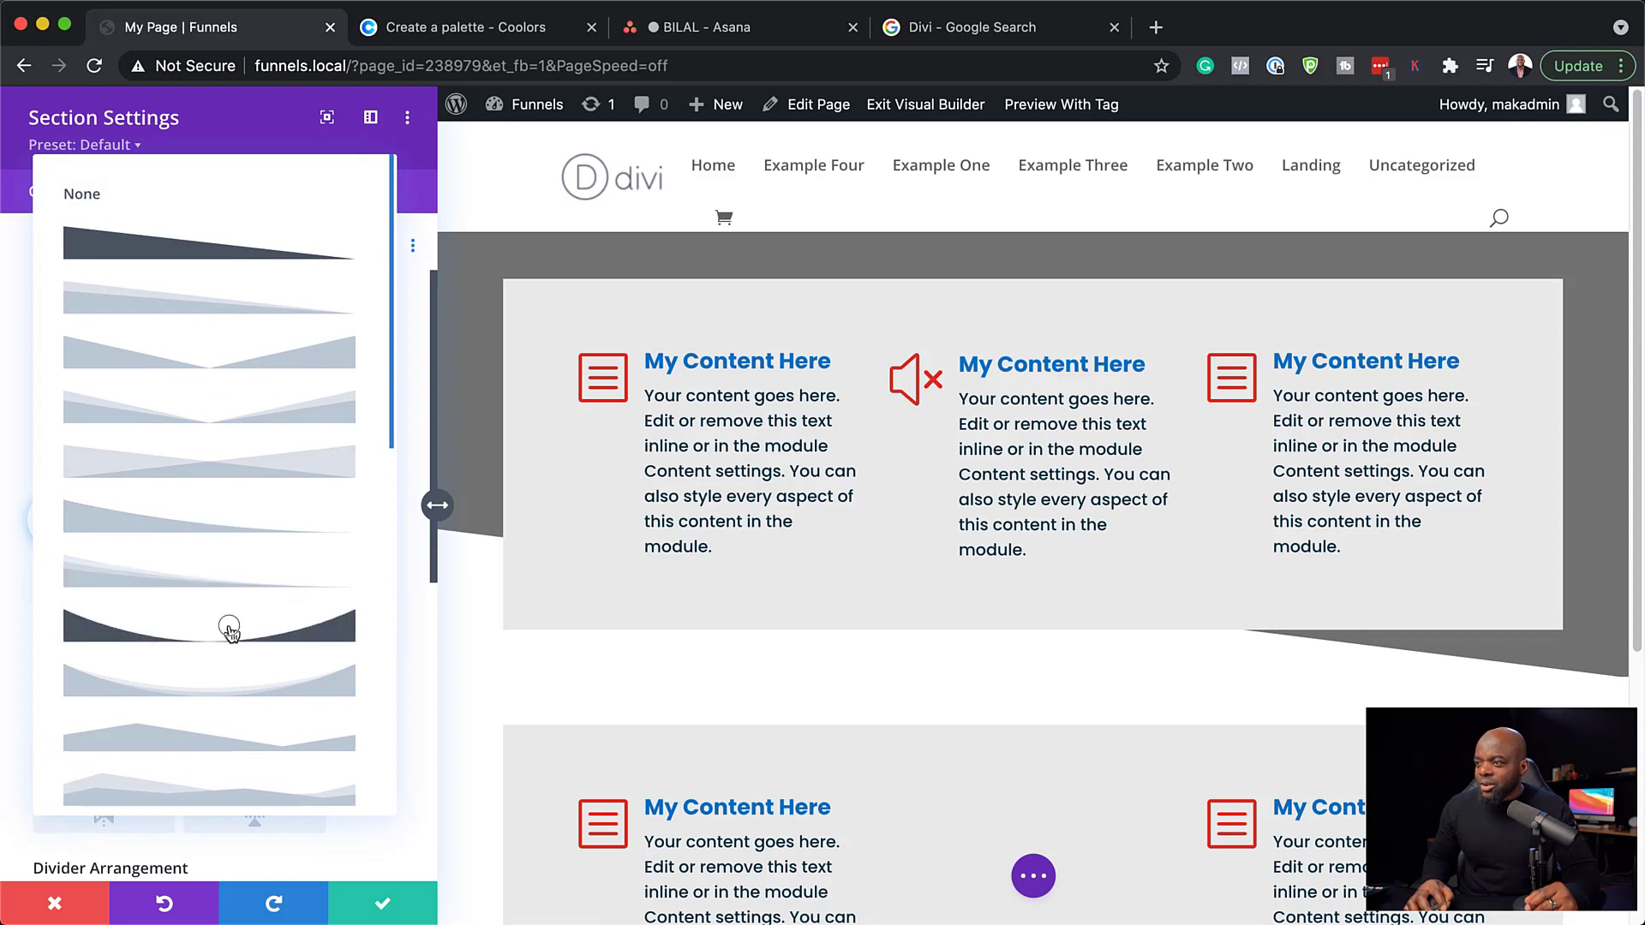
{"action": "left_click", "coordinate": [231, 632]}
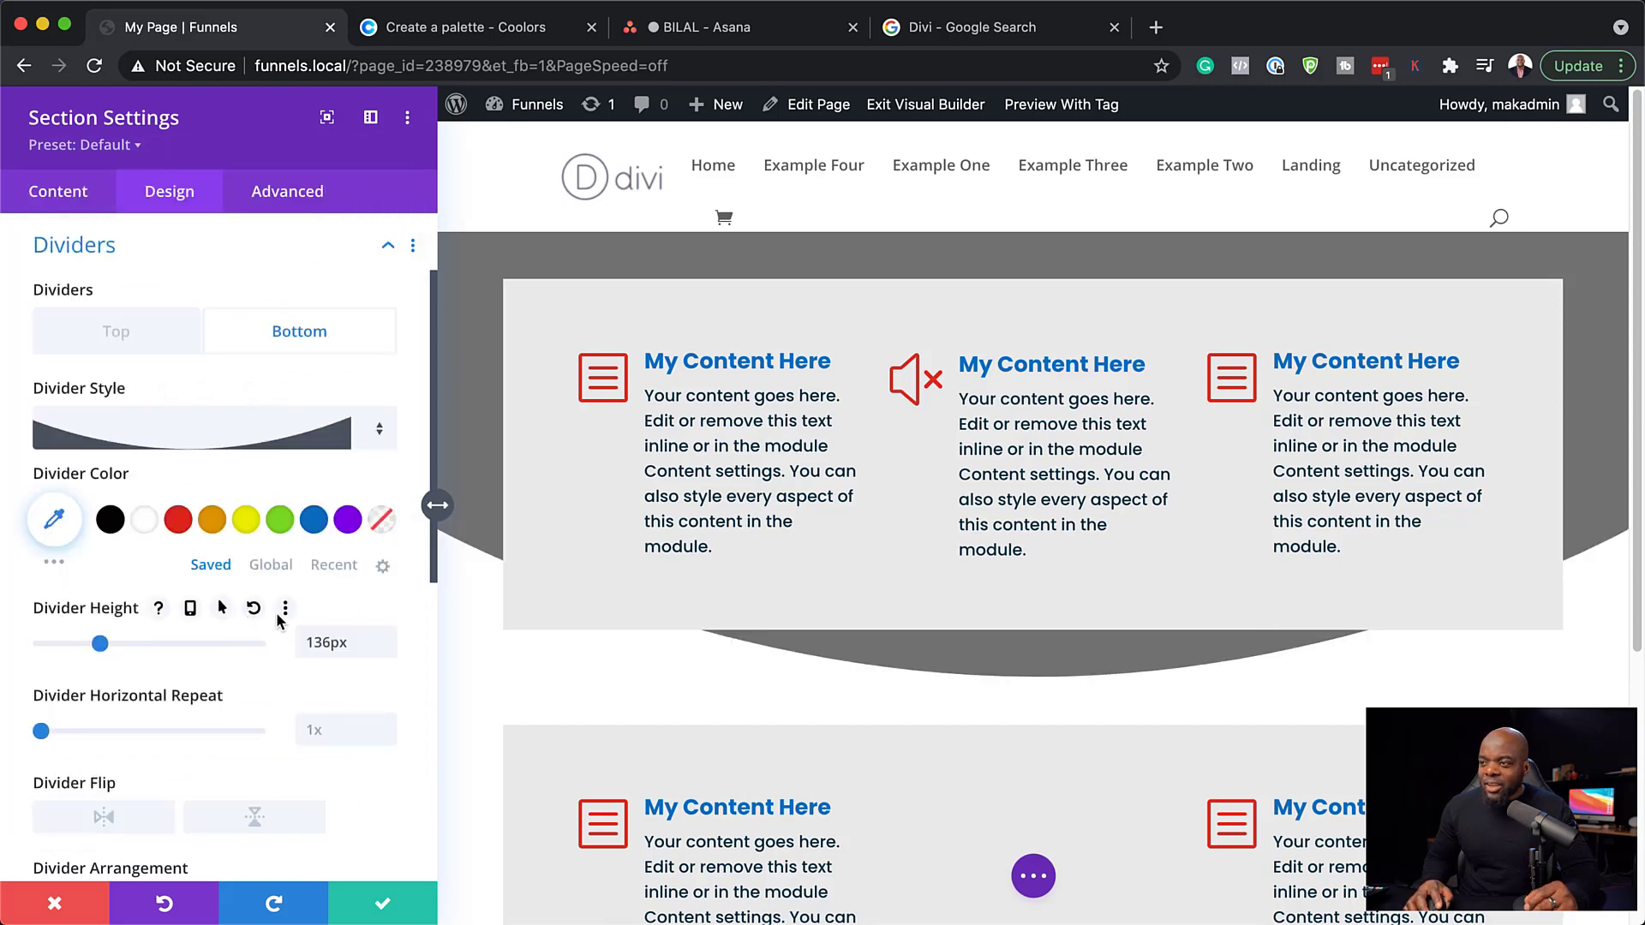
{"action": "left_click", "coordinate": [302, 248]}
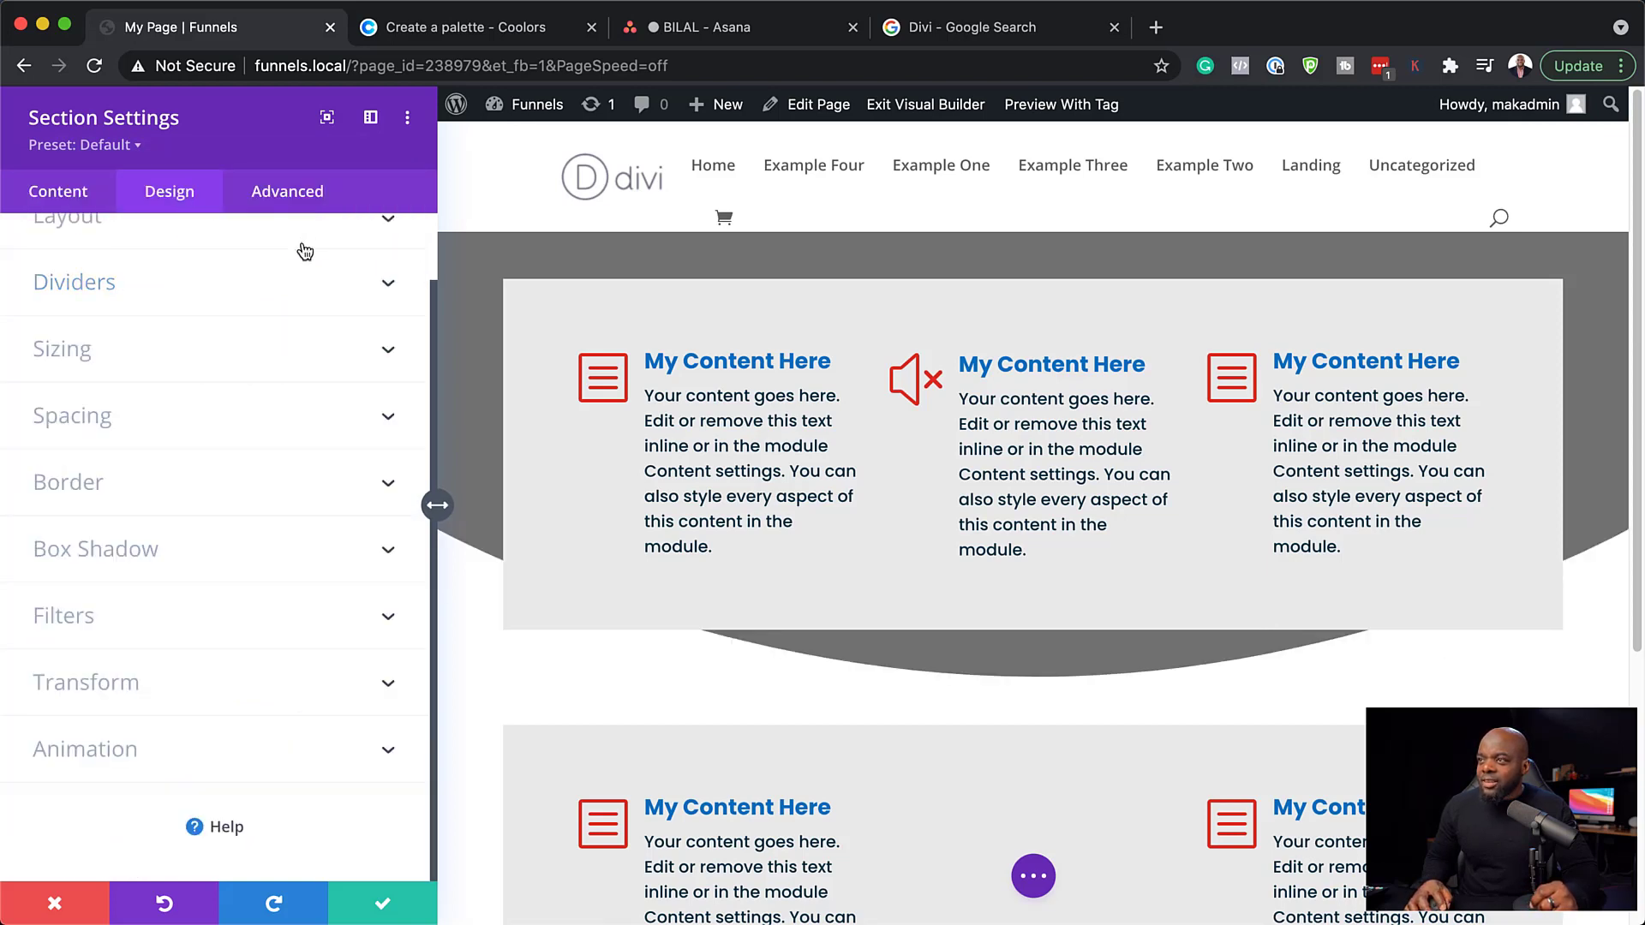
Try a section width of 100% and reset it to auto.
{"action": "left_click", "coordinate": [204, 363]}
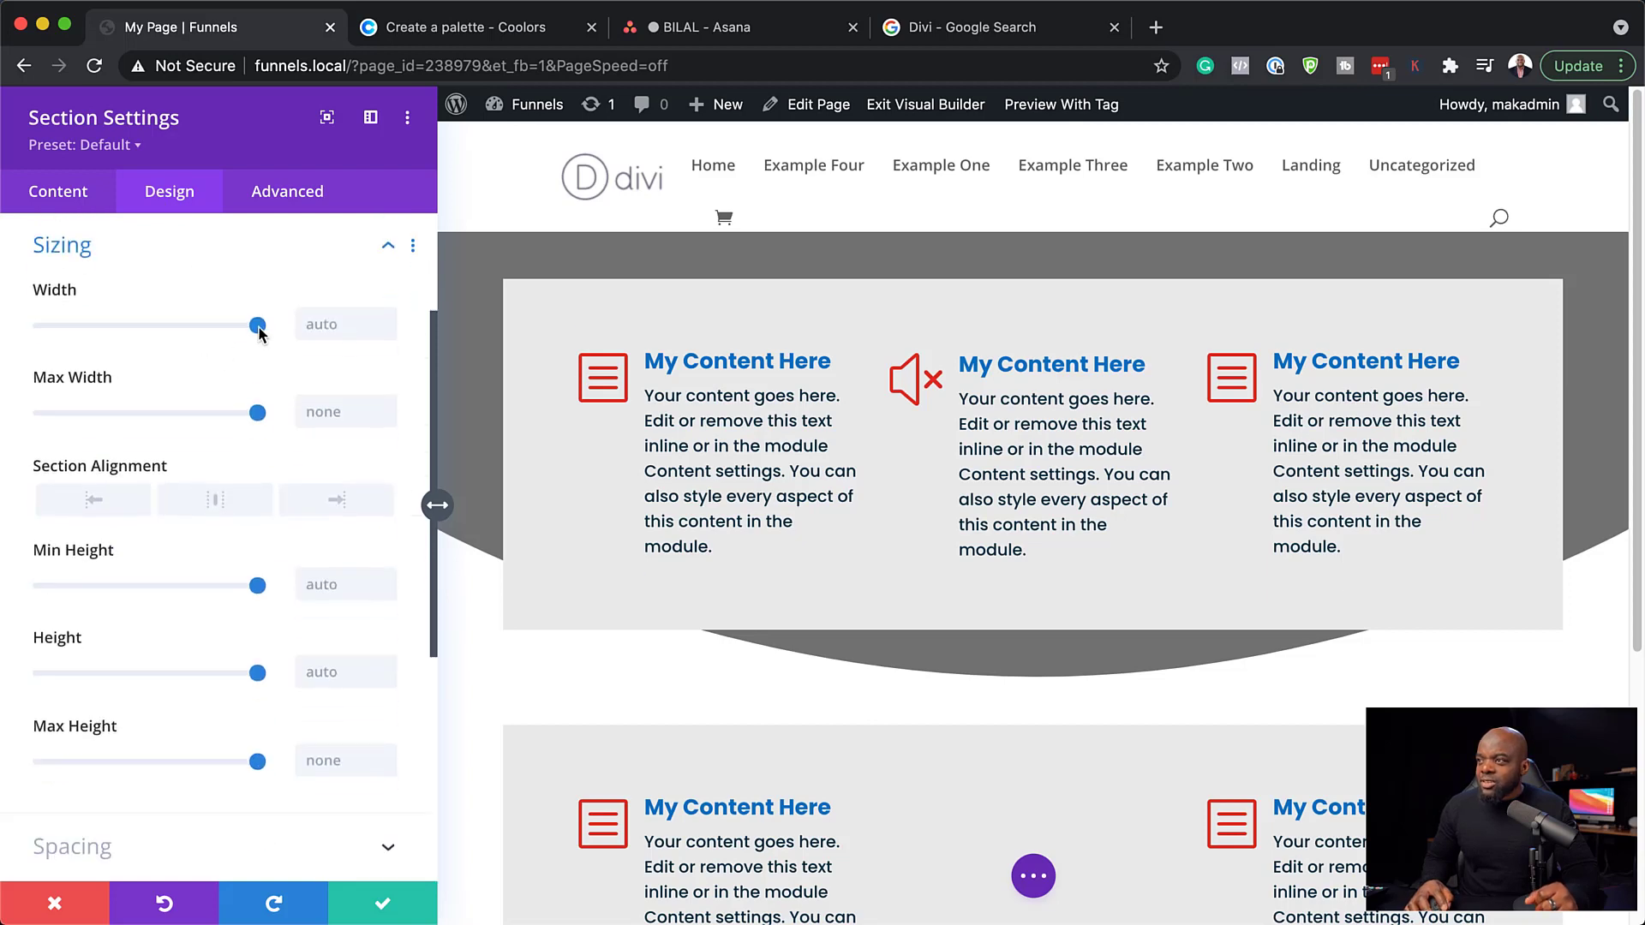
{"action": "left_click_drag", "start_coordinate": [259, 331], "coordinate": [296, 336]}
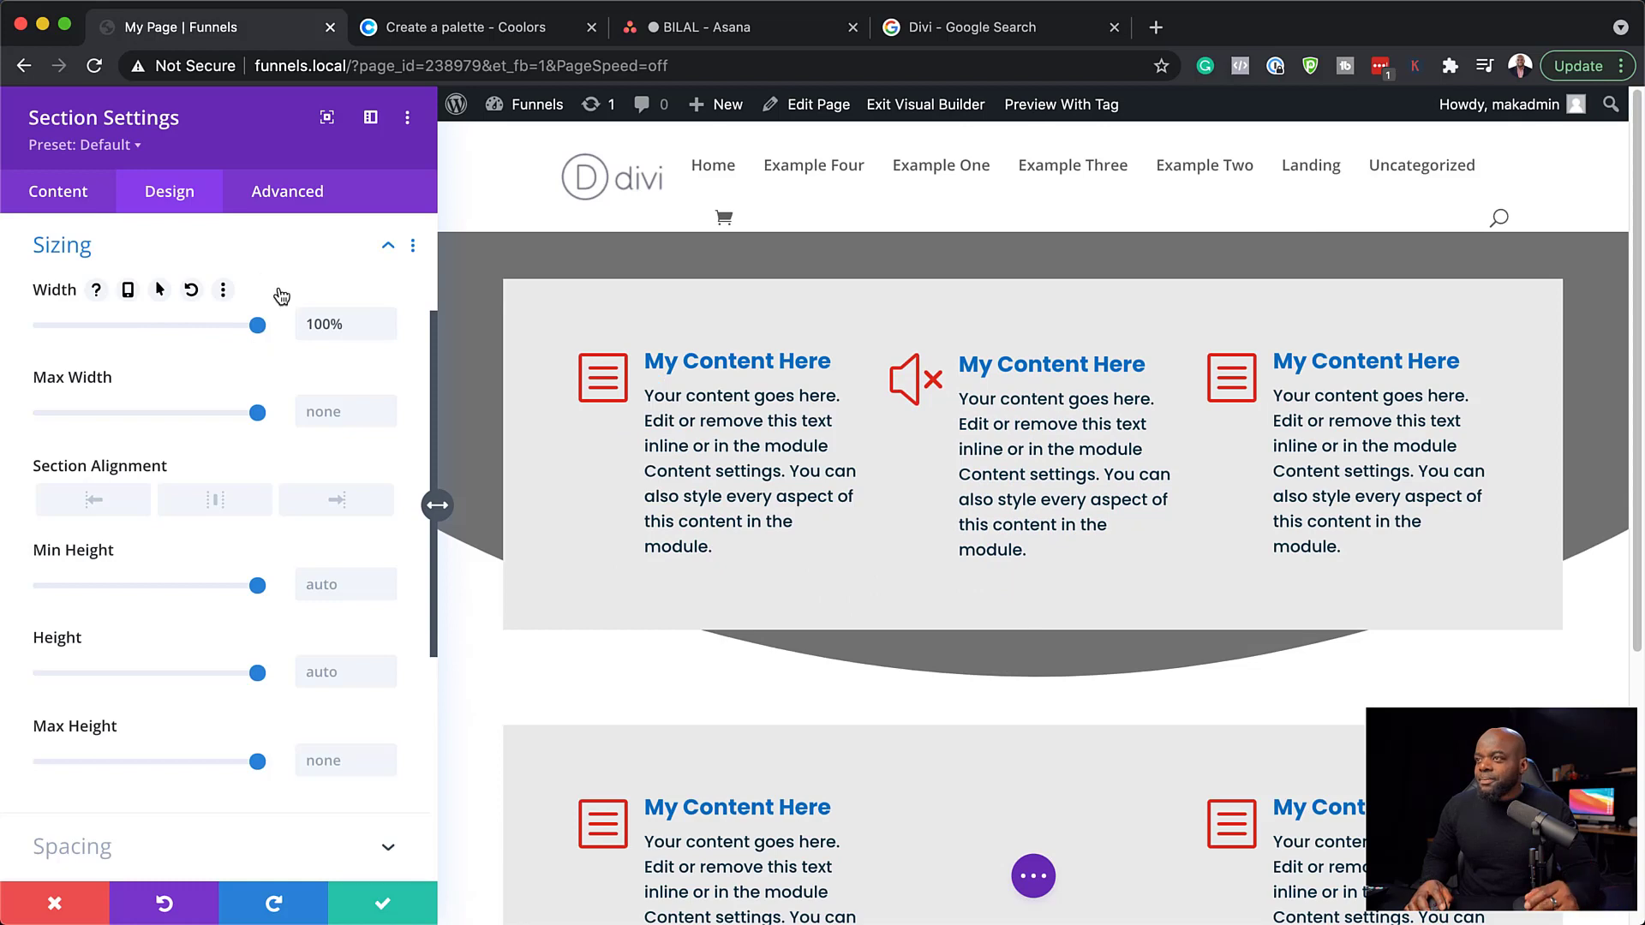
{"action": "left_click", "coordinate": [356, 323]}
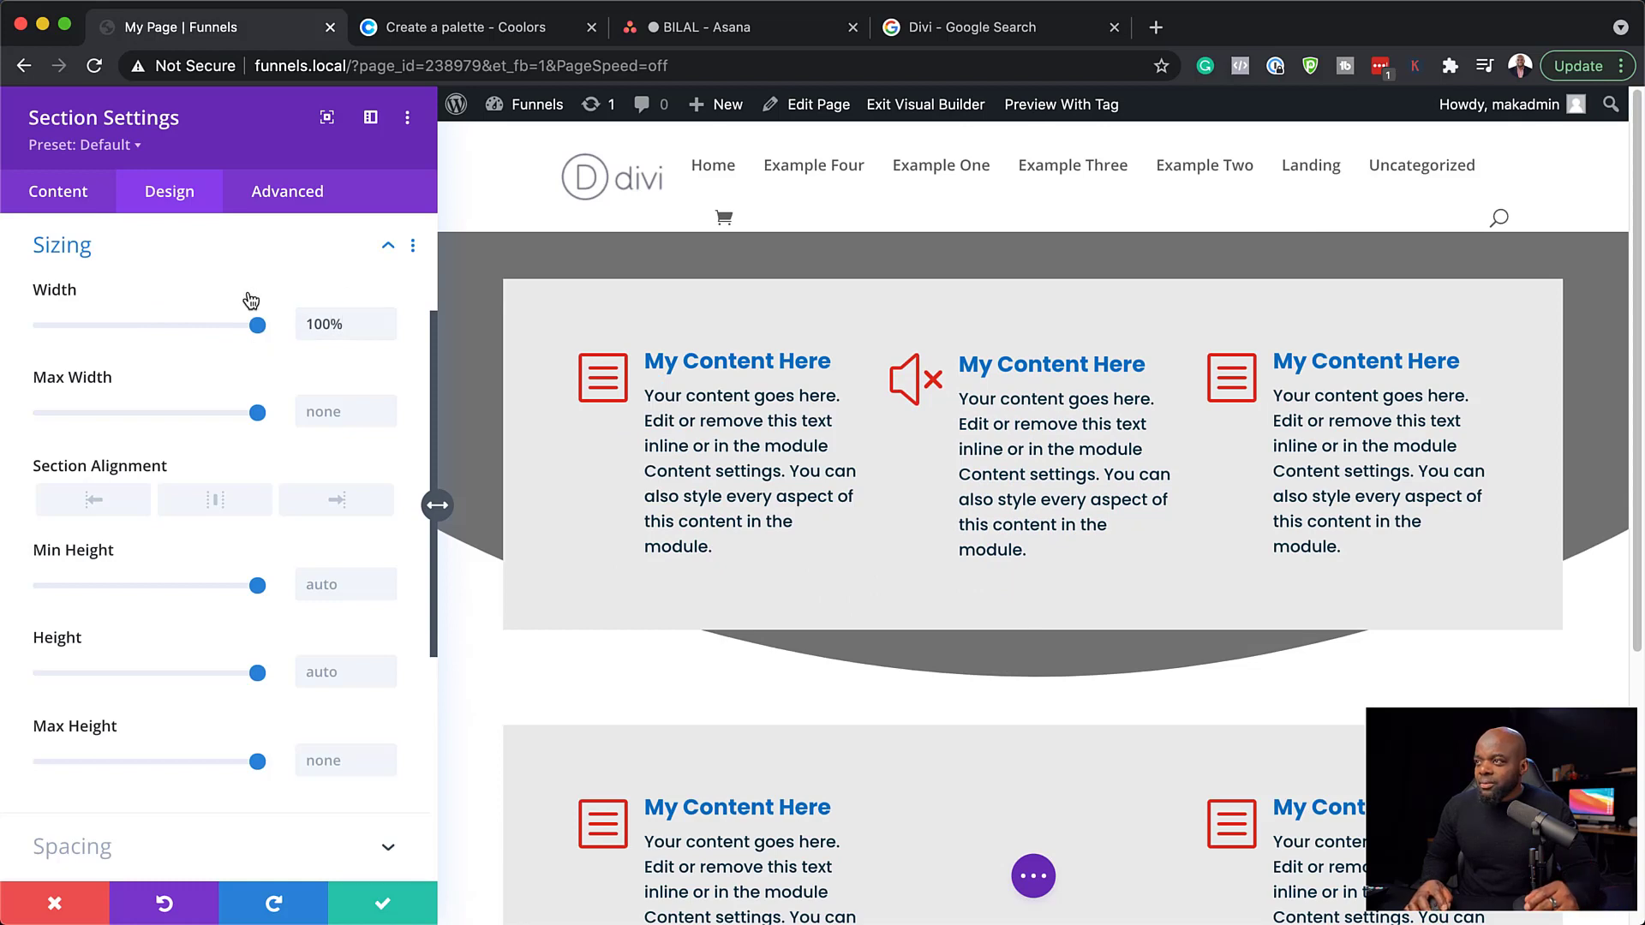
Look through the section's remaining sizing options and its border and filter options.
{"action": "scroll", "coordinate": [250, 300], "scroll_direction": "down", "scroll_amount": 2}
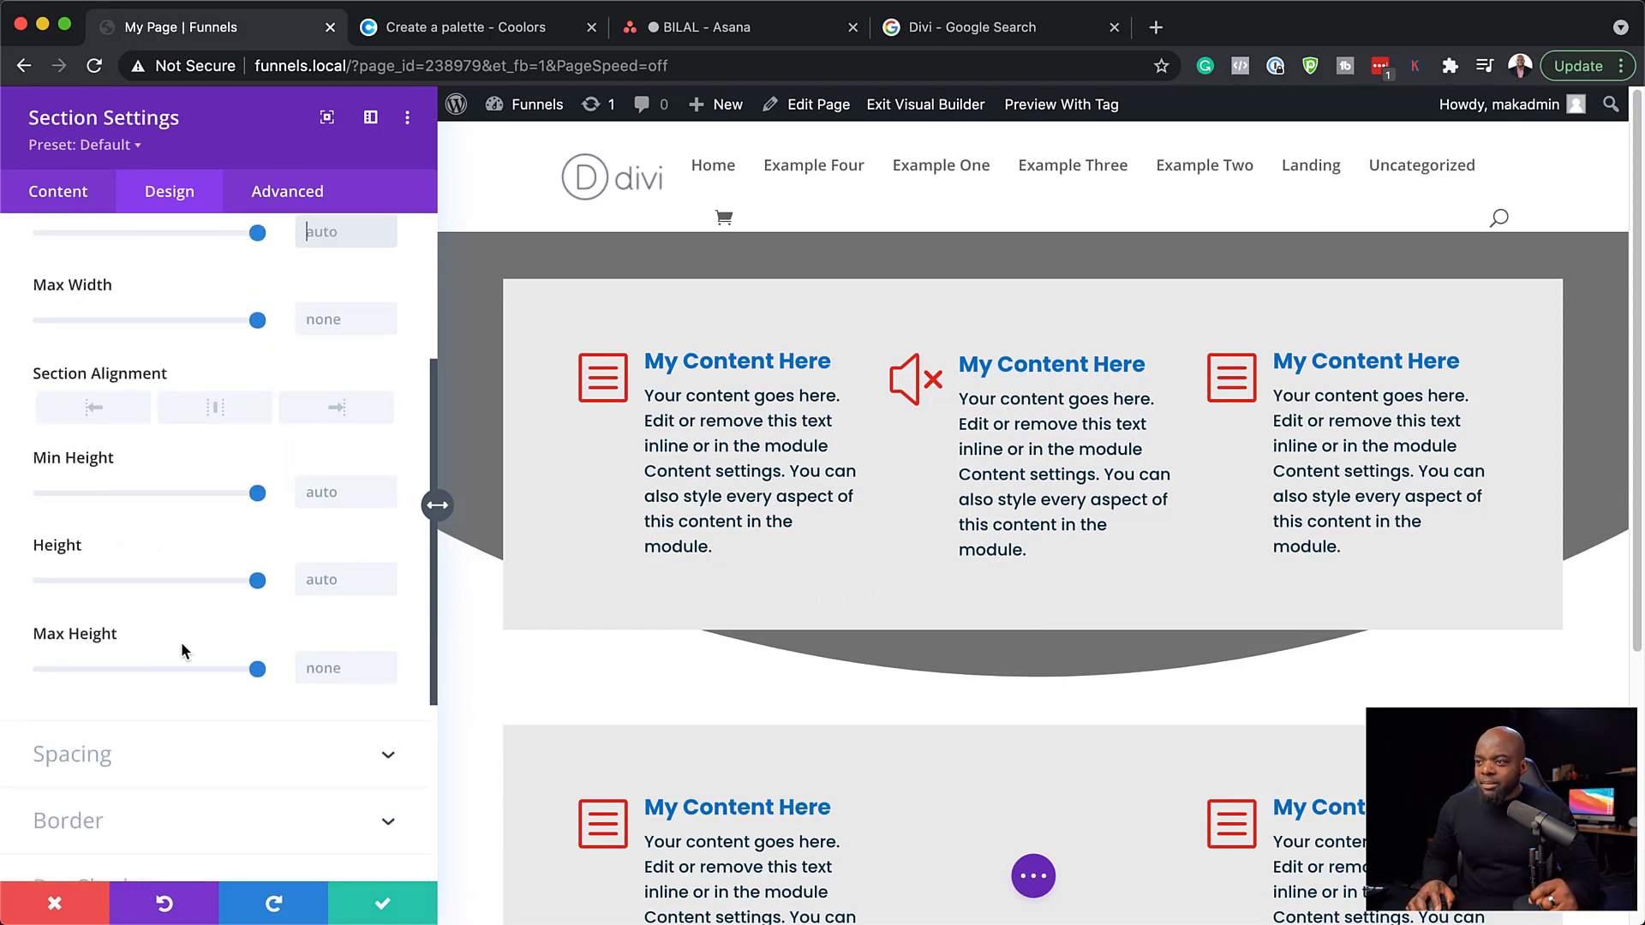
{"action": "scroll", "coordinate": [181, 641], "scroll_direction": "down", "scroll_amount": 5}
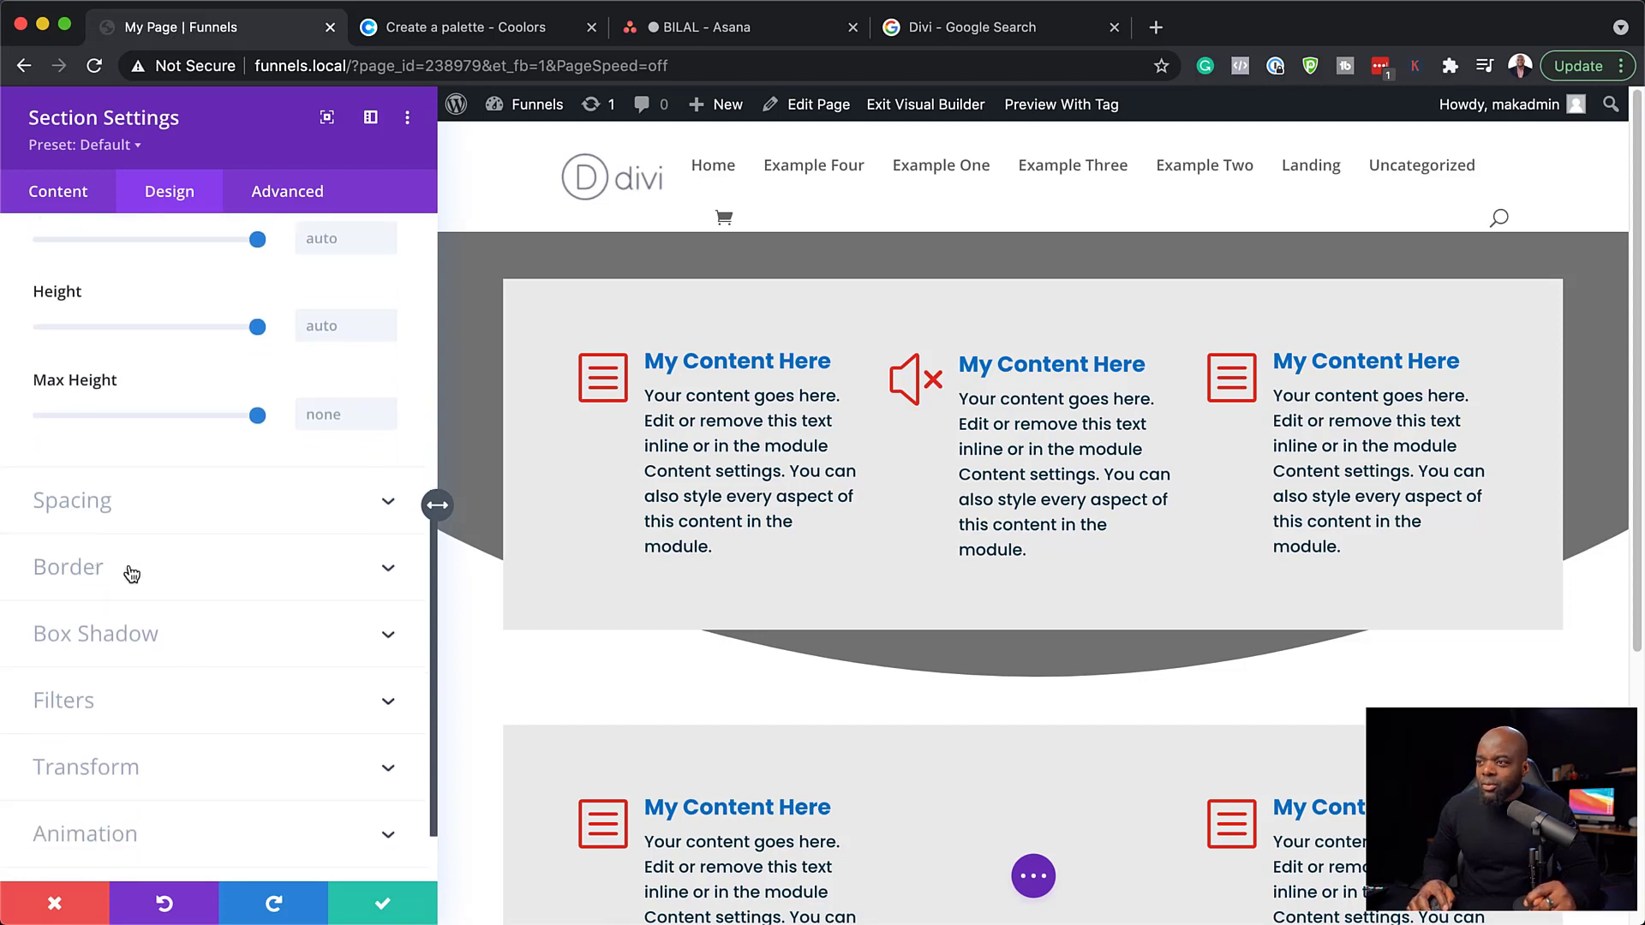
{"action": "left_click", "coordinate": [151, 569]}
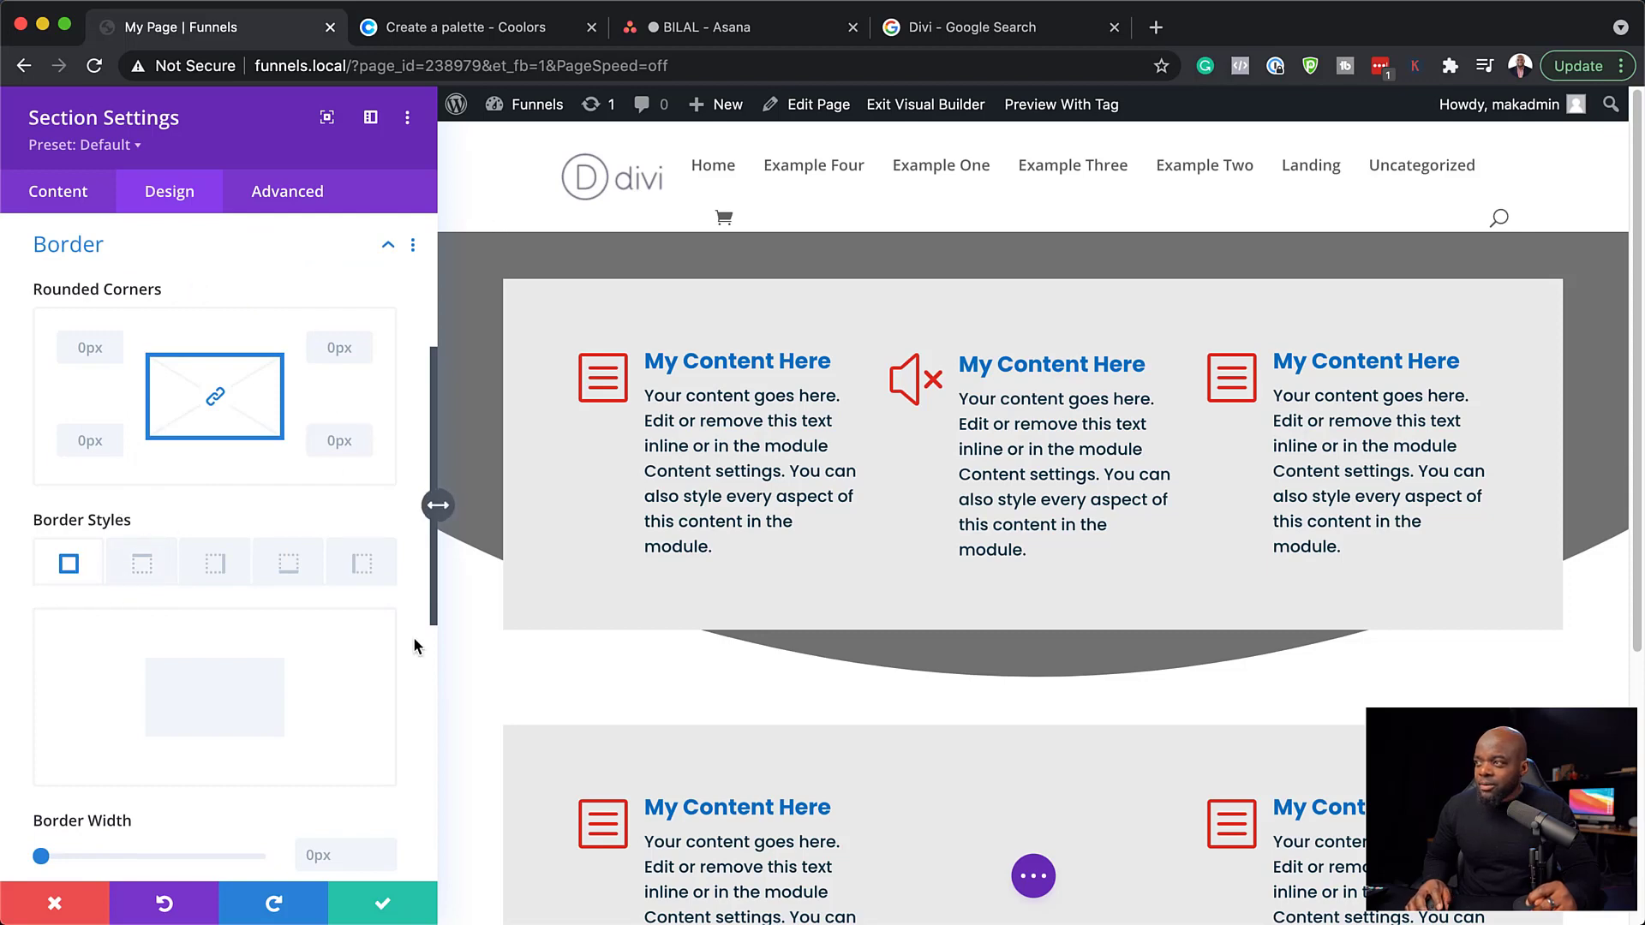
{"action": "scroll", "coordinate": [317, 652], "scroll_direction": "down", "scroll_amount": 7}
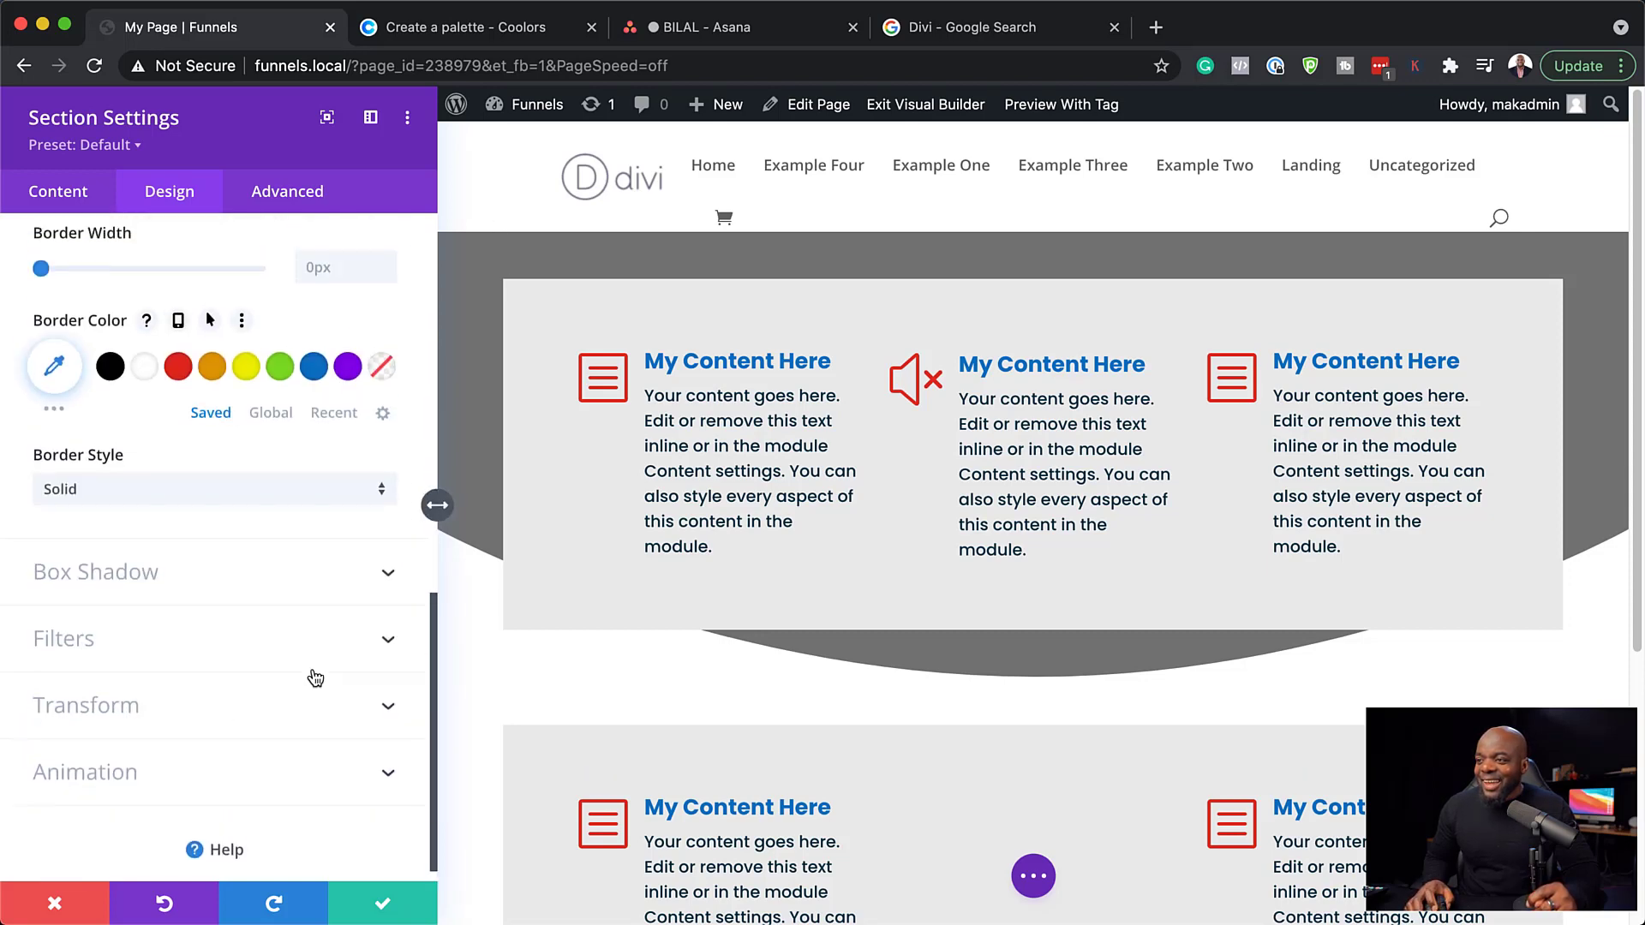
{"action": "scroll", "coordinate": [302, 677], "scroll_direction": "down", "scroll_amount": 1}
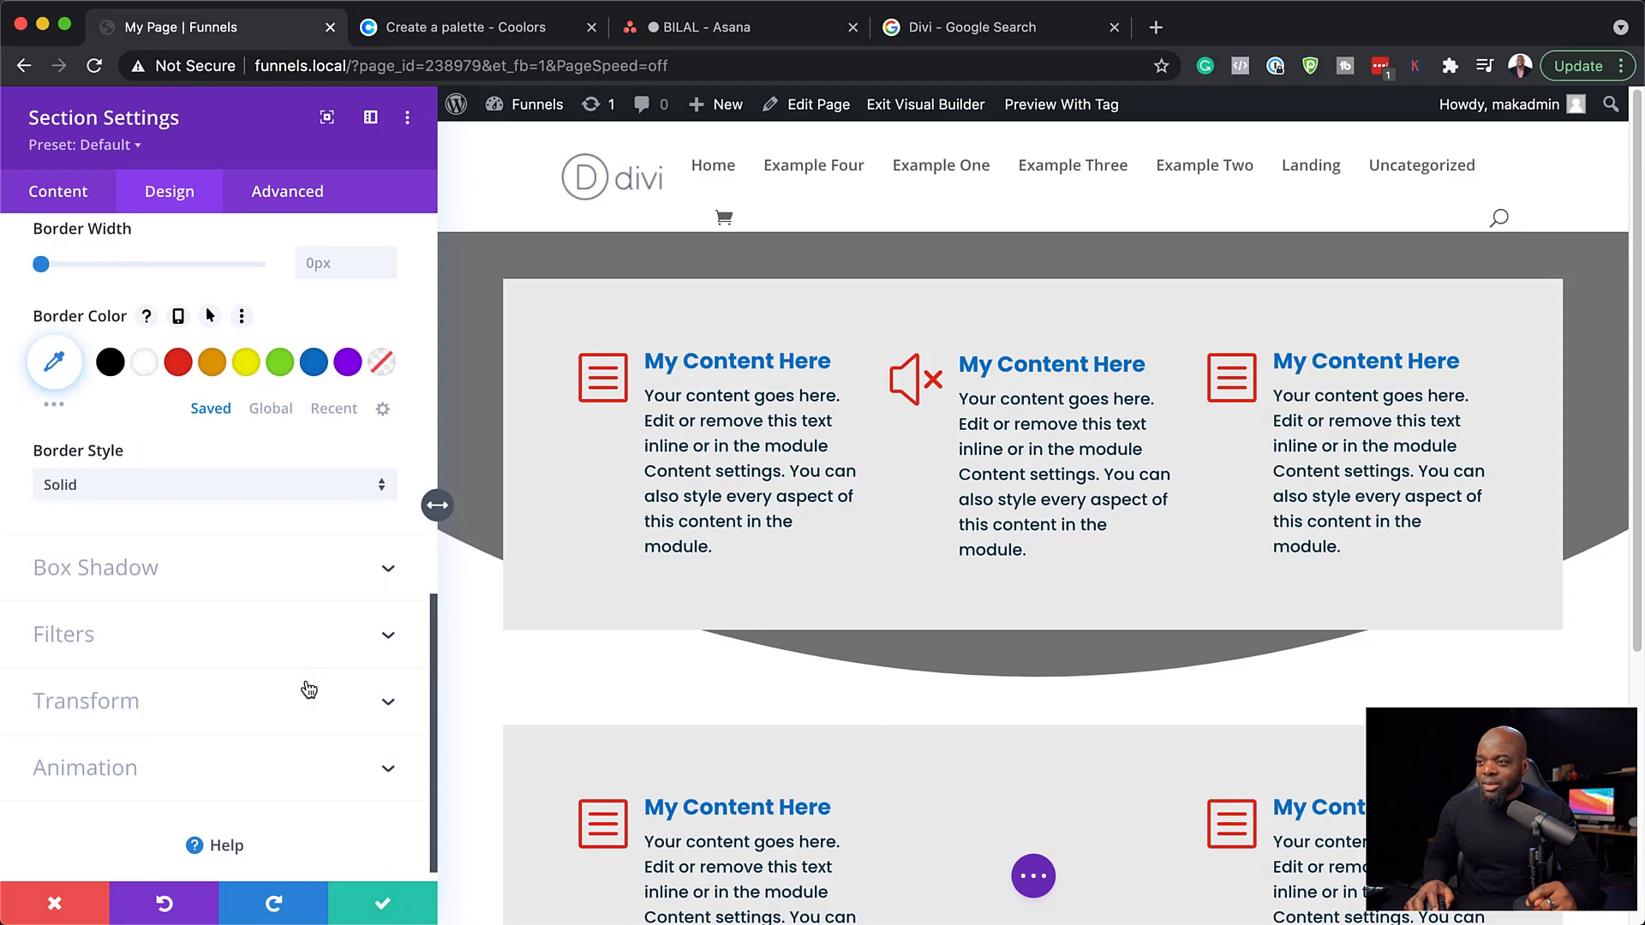
{"action": "scroll", "coordinate": [310, 689], "scroll_direction": "down", "scroll_amount": 1}
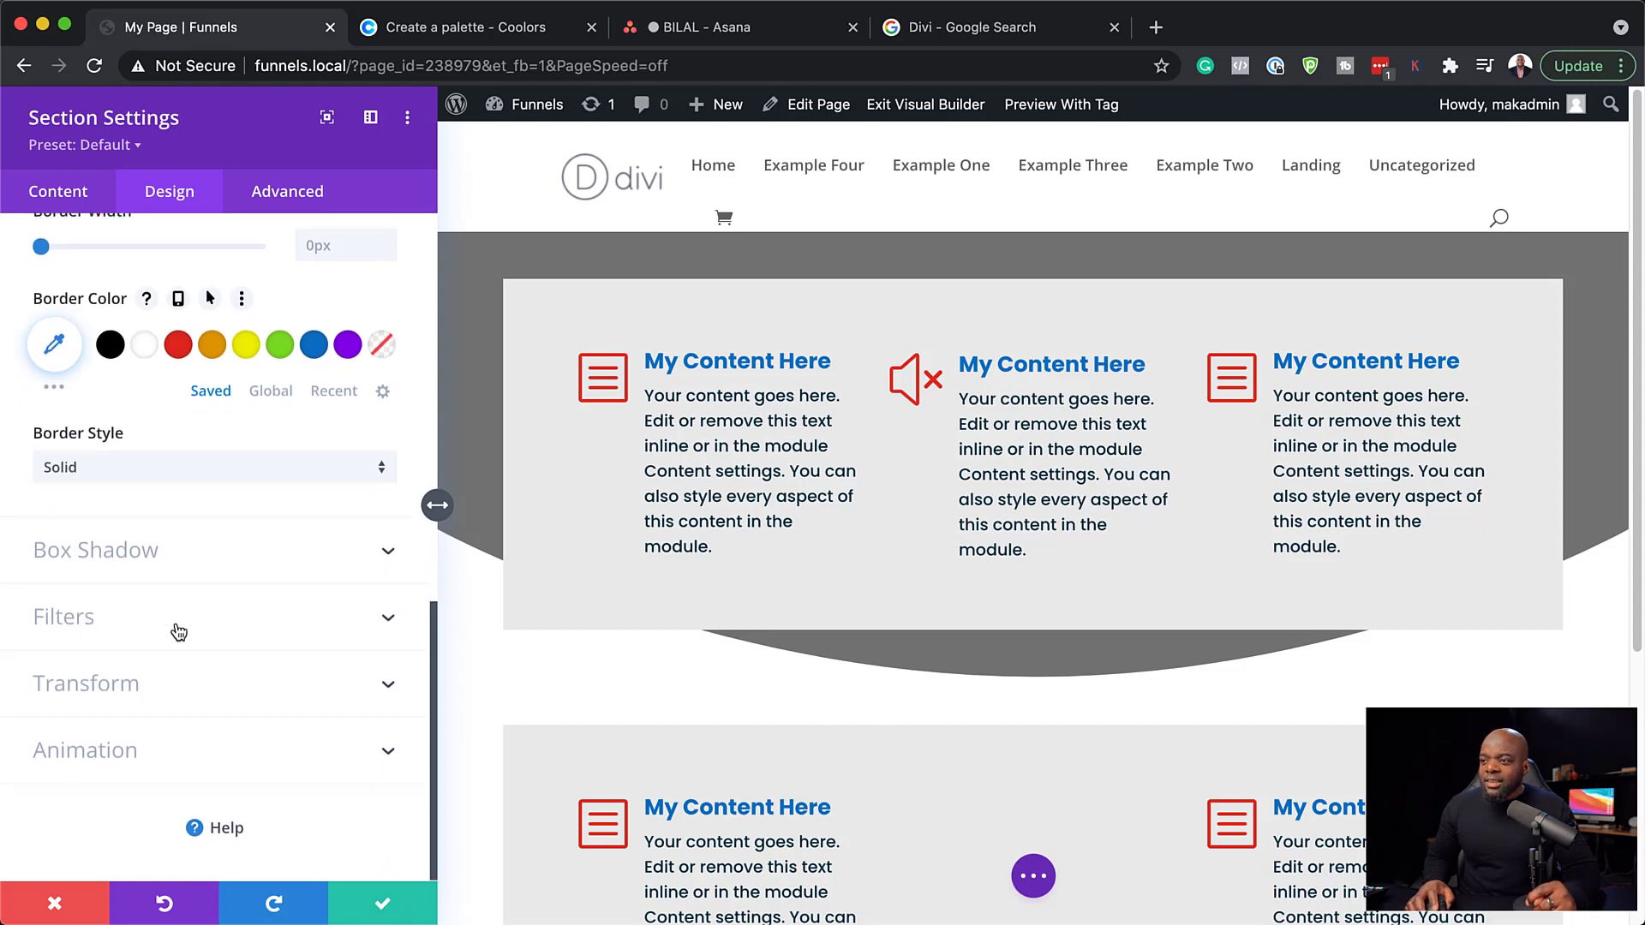
{"action": "left_click", "coordinate": [106, 618]}
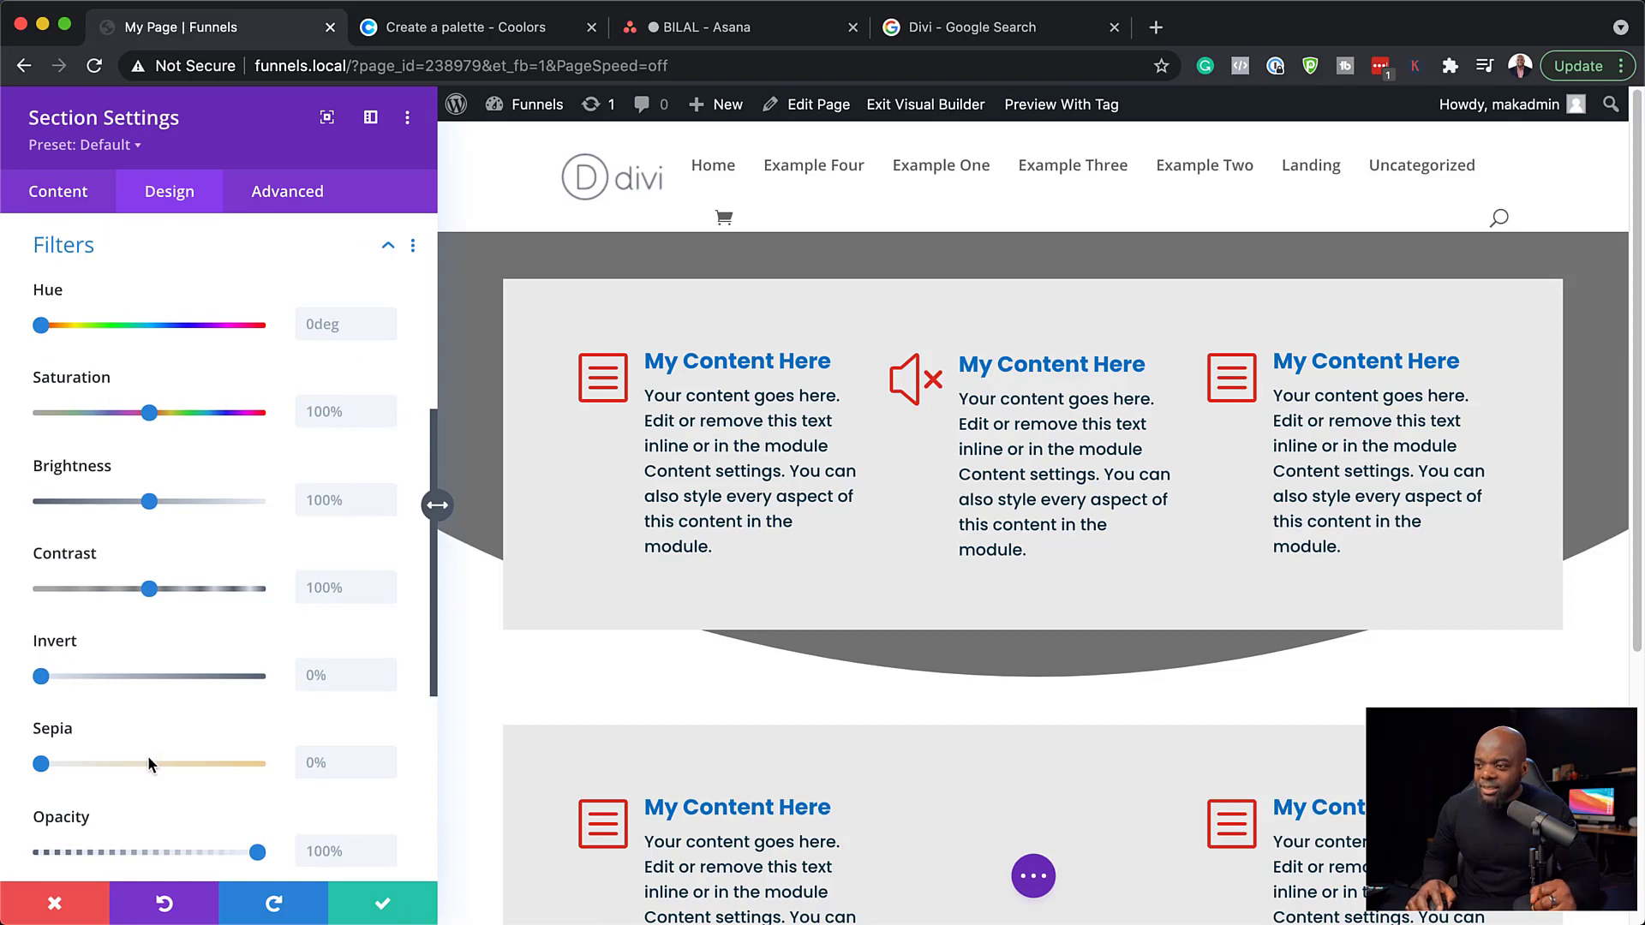
{"action": "scroll", "coordinate": [171, 742], "scroll_direction": "down", "scroll_amount": 5}
{"action": "scroll", "coordinate": [171, 742], "scroll_direction": "up", "scroll_amount": 3}
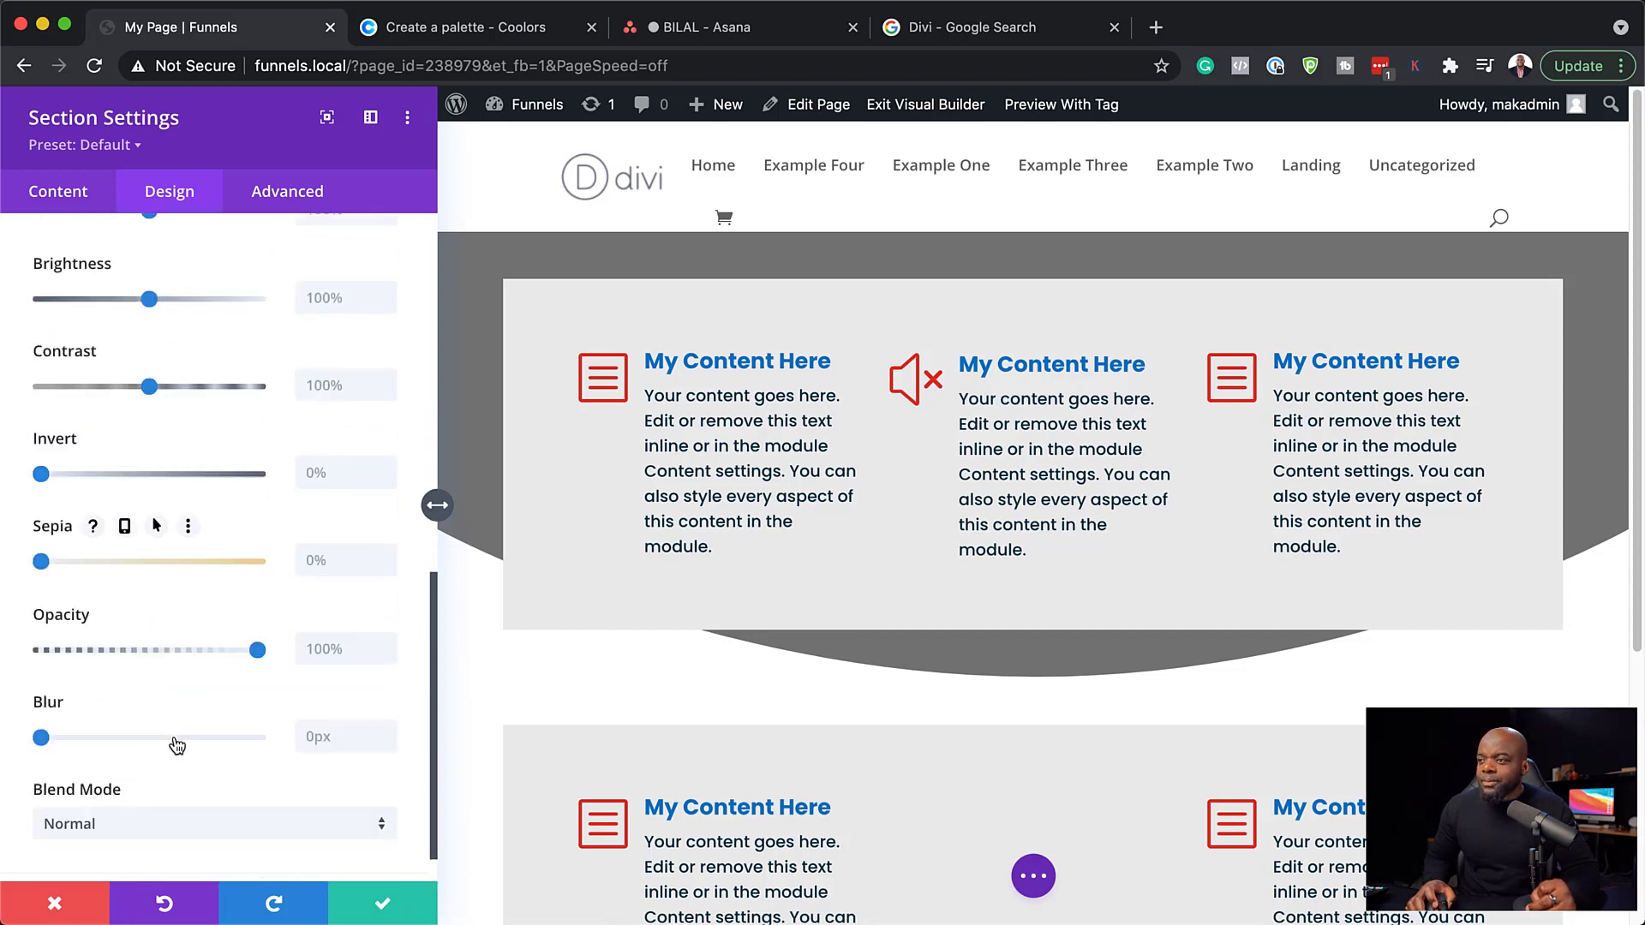
{"action": "scroll", "coordinate": [223, 514], "scroll_direction": "up", "scroll_amount": 10}
Check the section's advanced options and save the section settings.
{"action": "left_click", "coordinate": [271, 206]}
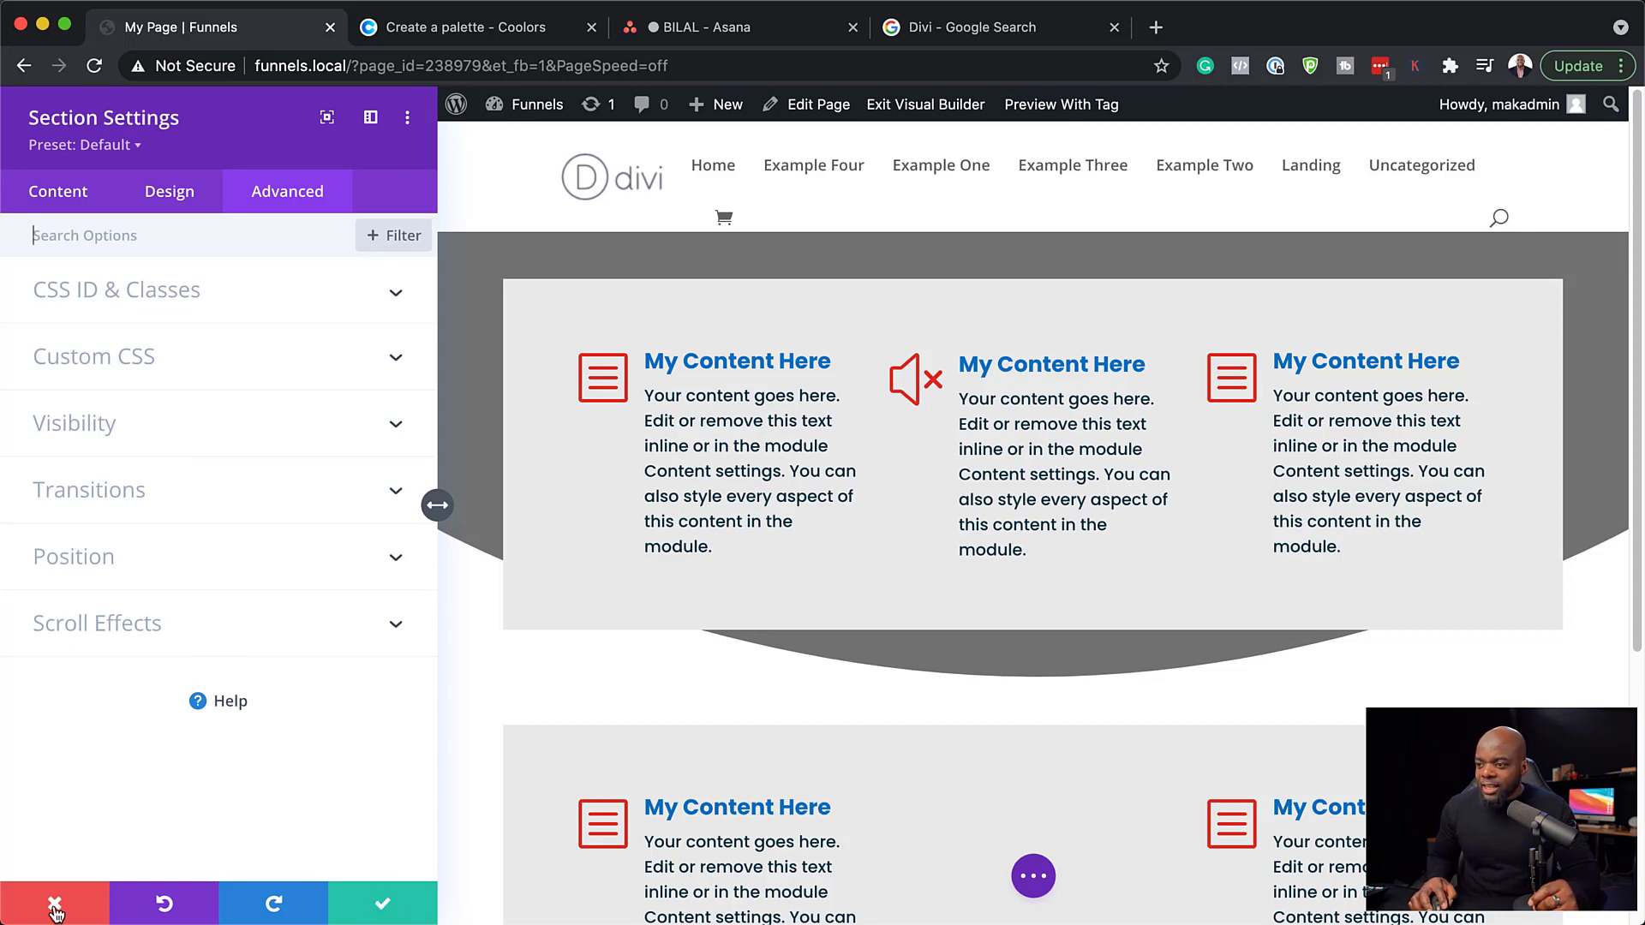
{"action": "left_click", "coordinate": [383, 903]}
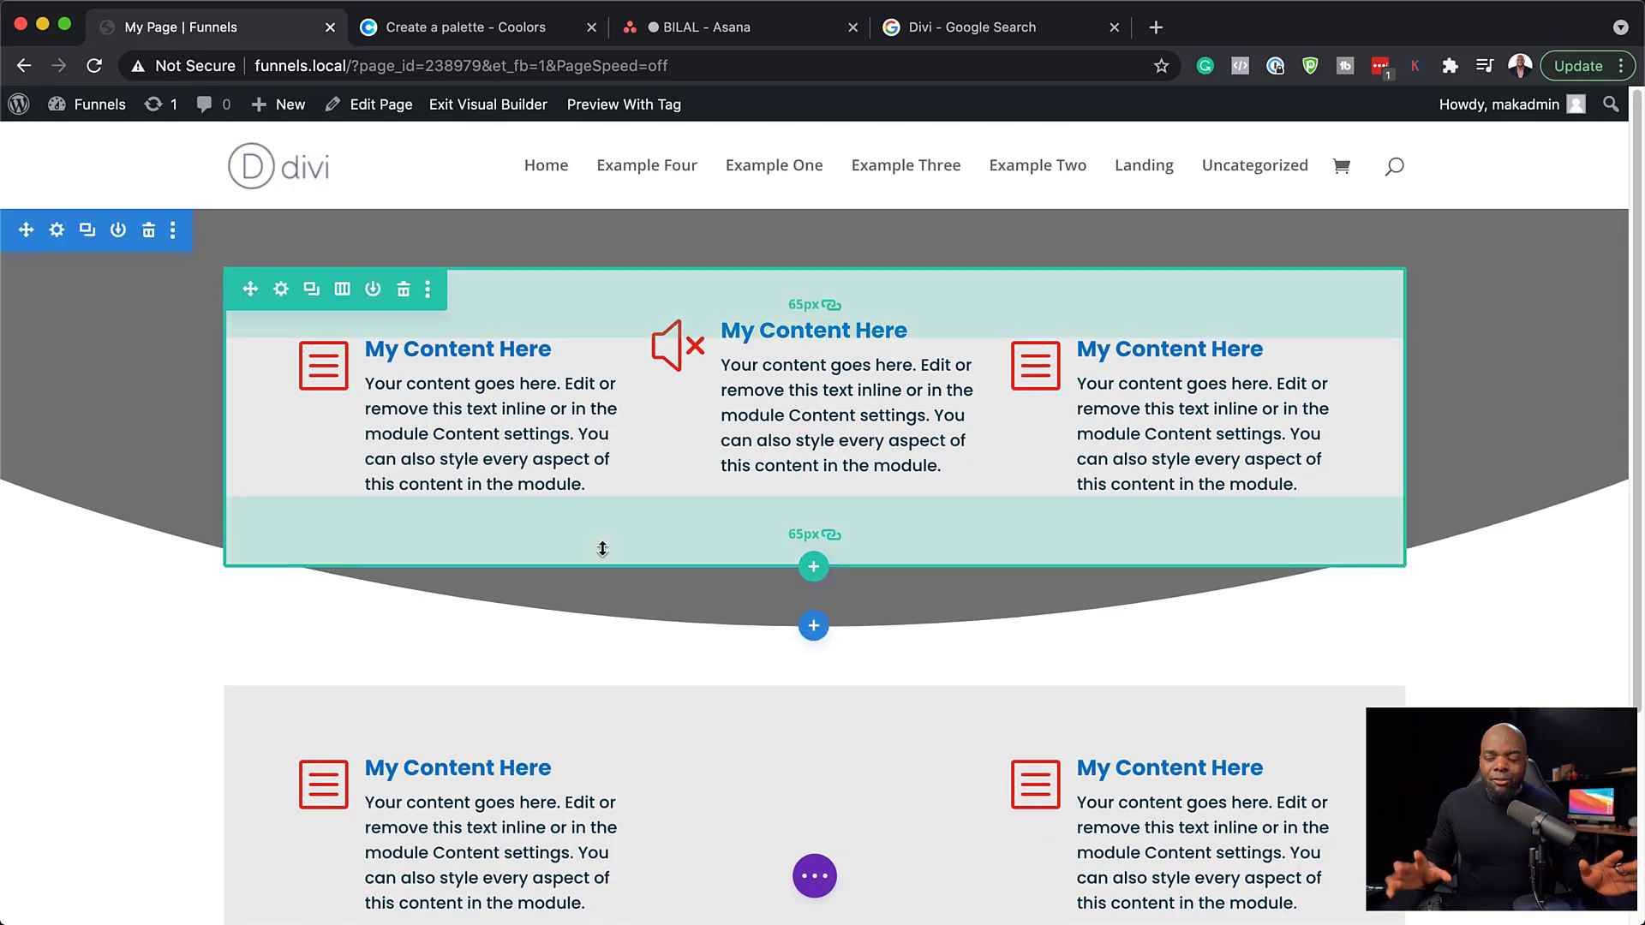
Switch the page preview to tablet view and delete the middle blurb from the first section.
{"action": "left_click", "coordinate": [814, 875]}
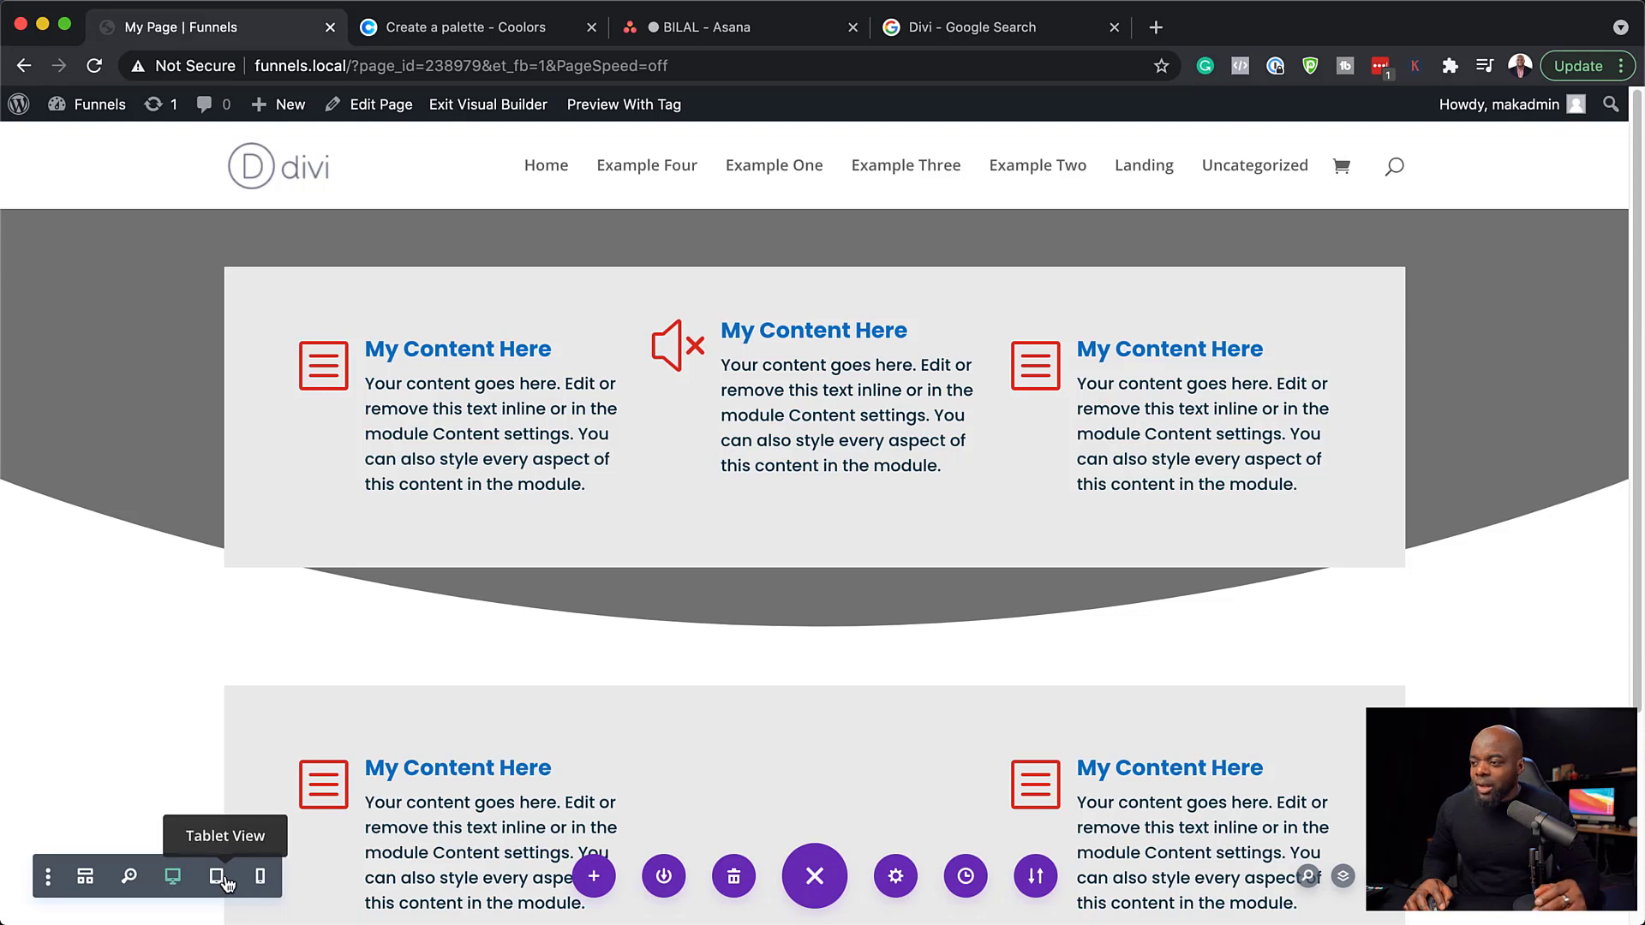
{"action": "left_click", "coordinate": [217, 876]}
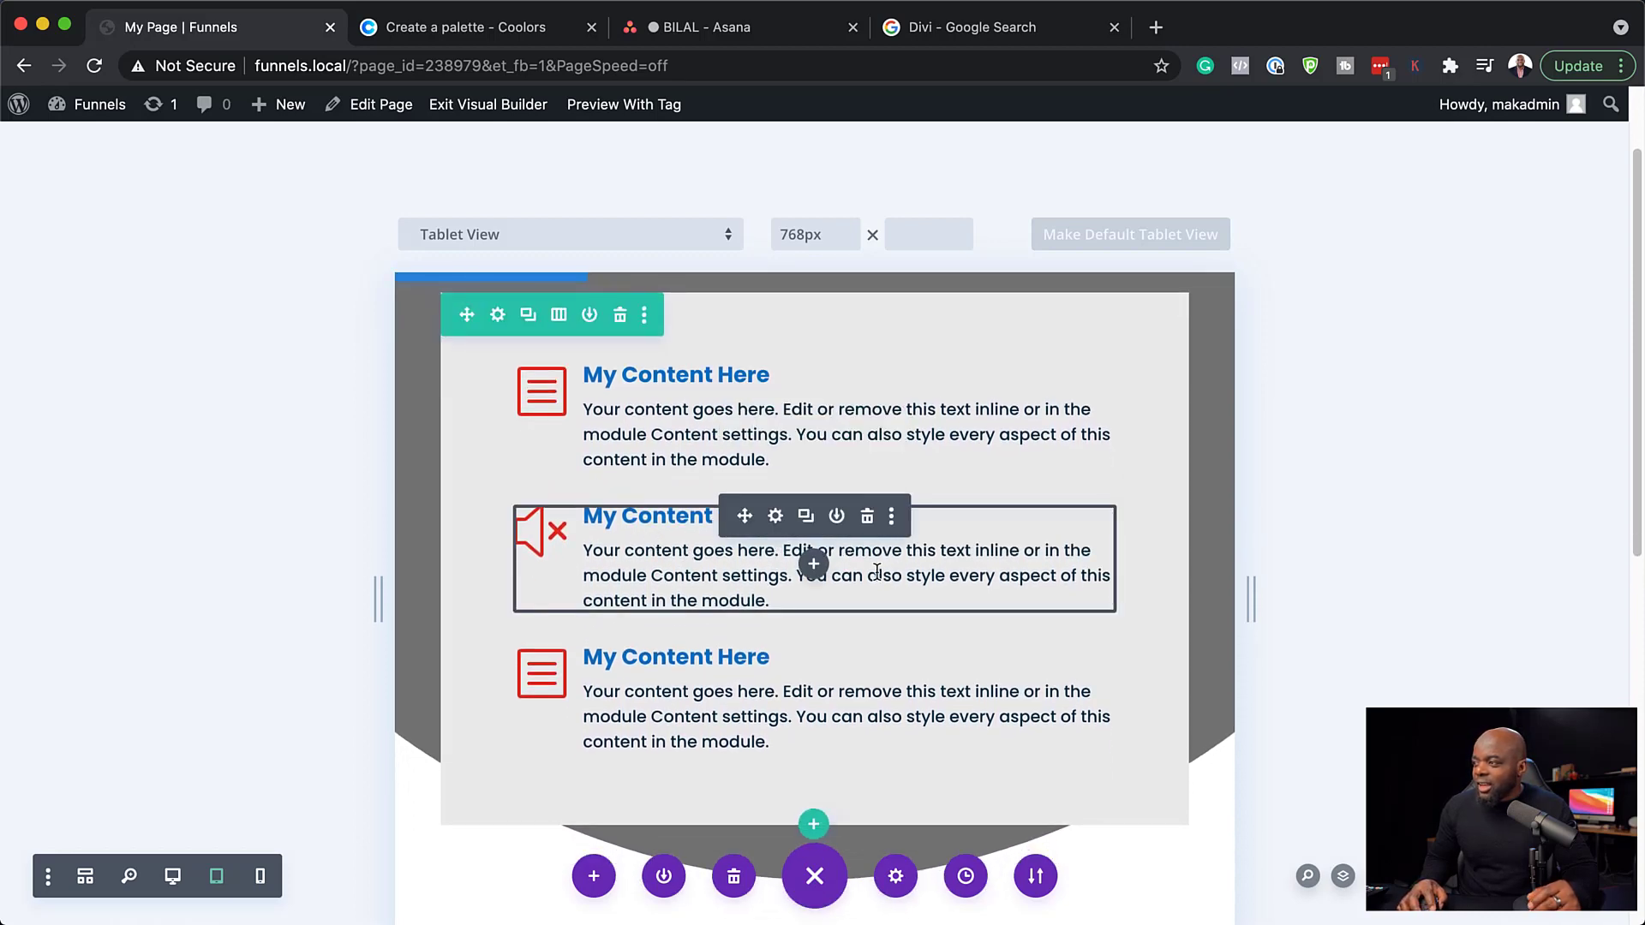
{"action": "left_click", "coordinate": [868, 517]}
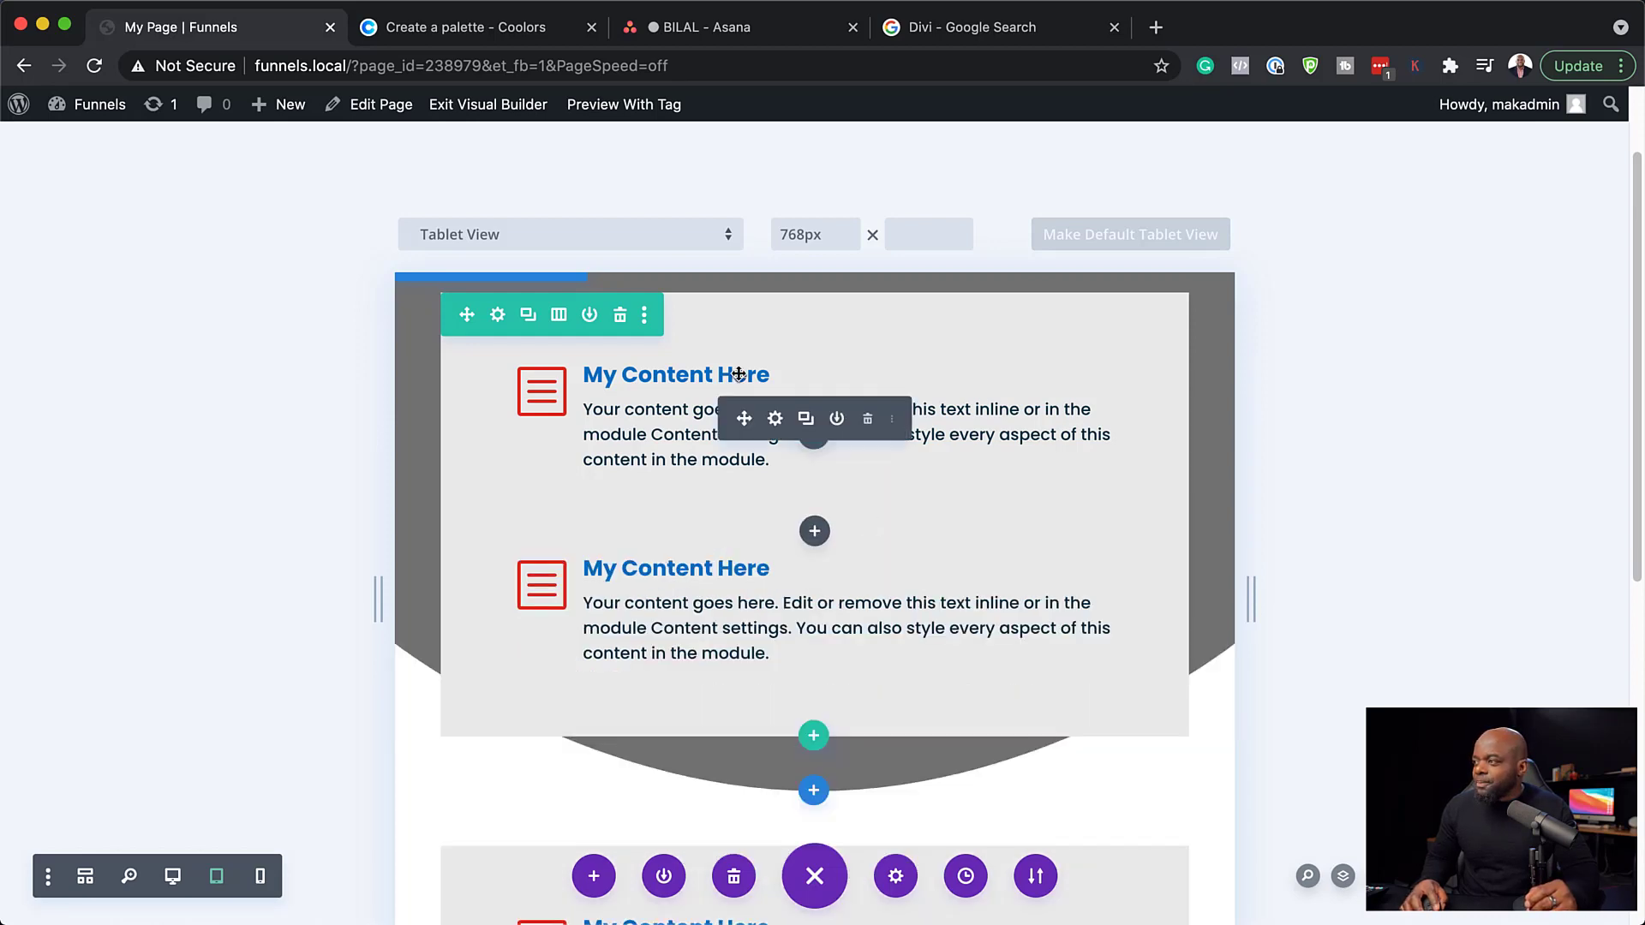
Duplicate the first blurb in the left column of the first section and check the page's layout in tablet view.
{"action": "left_click", "coordinate": [806, 419]}
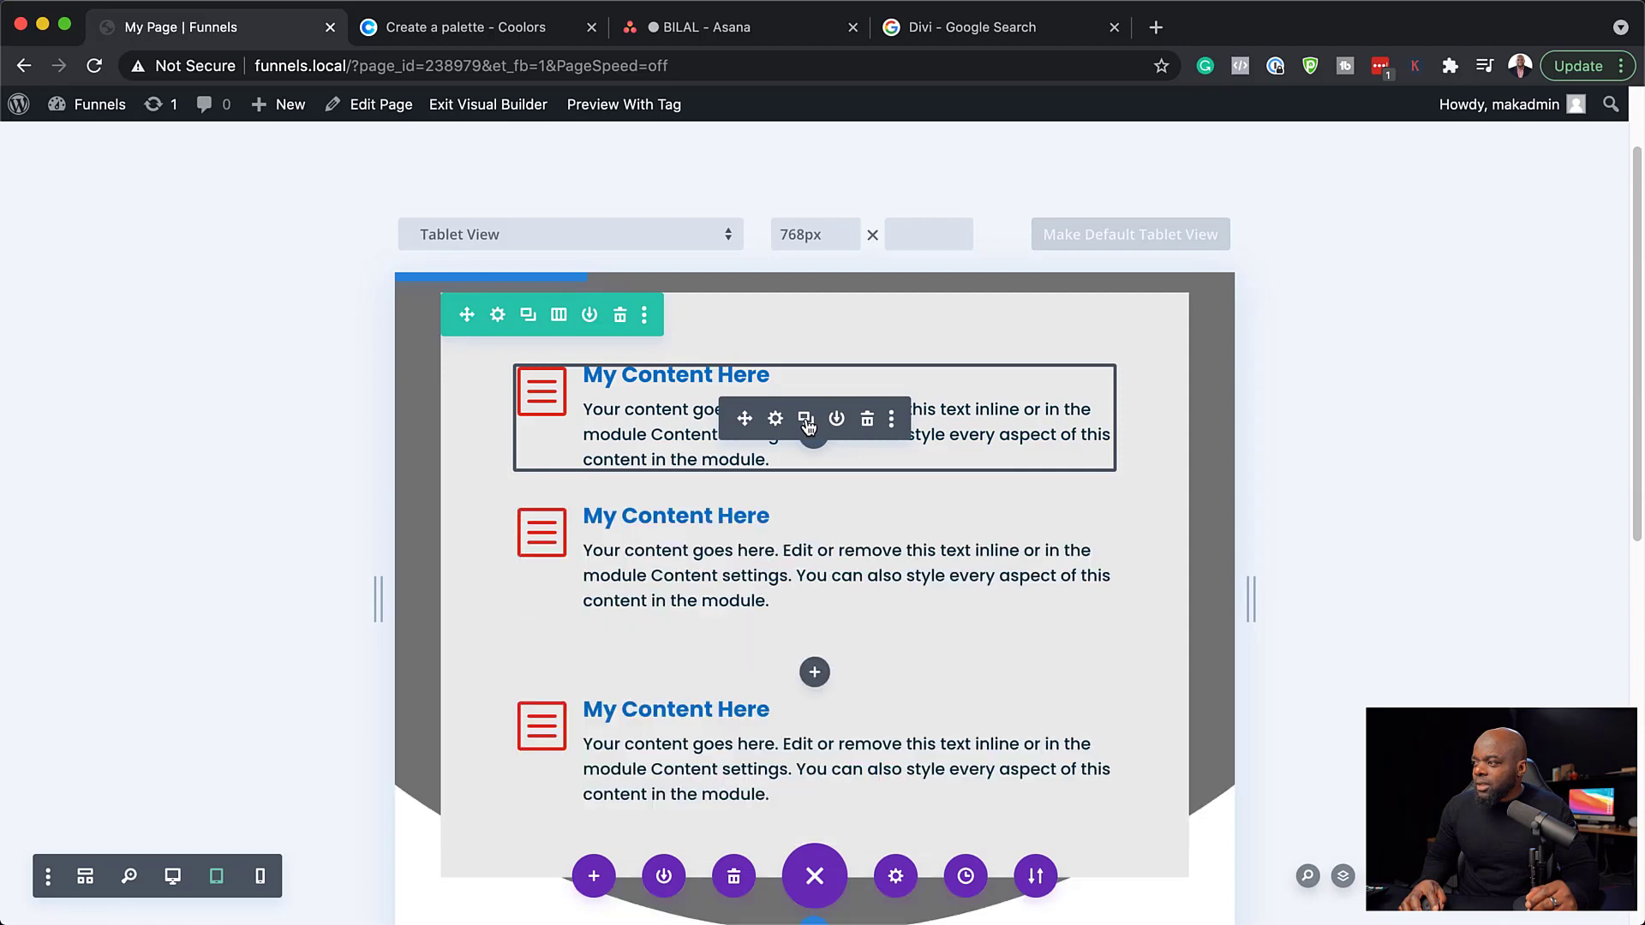
{"action": "scroll", "coordinate": [1042, 643], "scroll_direction": "down", "scroll_amount": 1}
{"action": "scroll", "coordinate": [1043, 644], "scroll_direction": "up", "scroll_amount": 2}
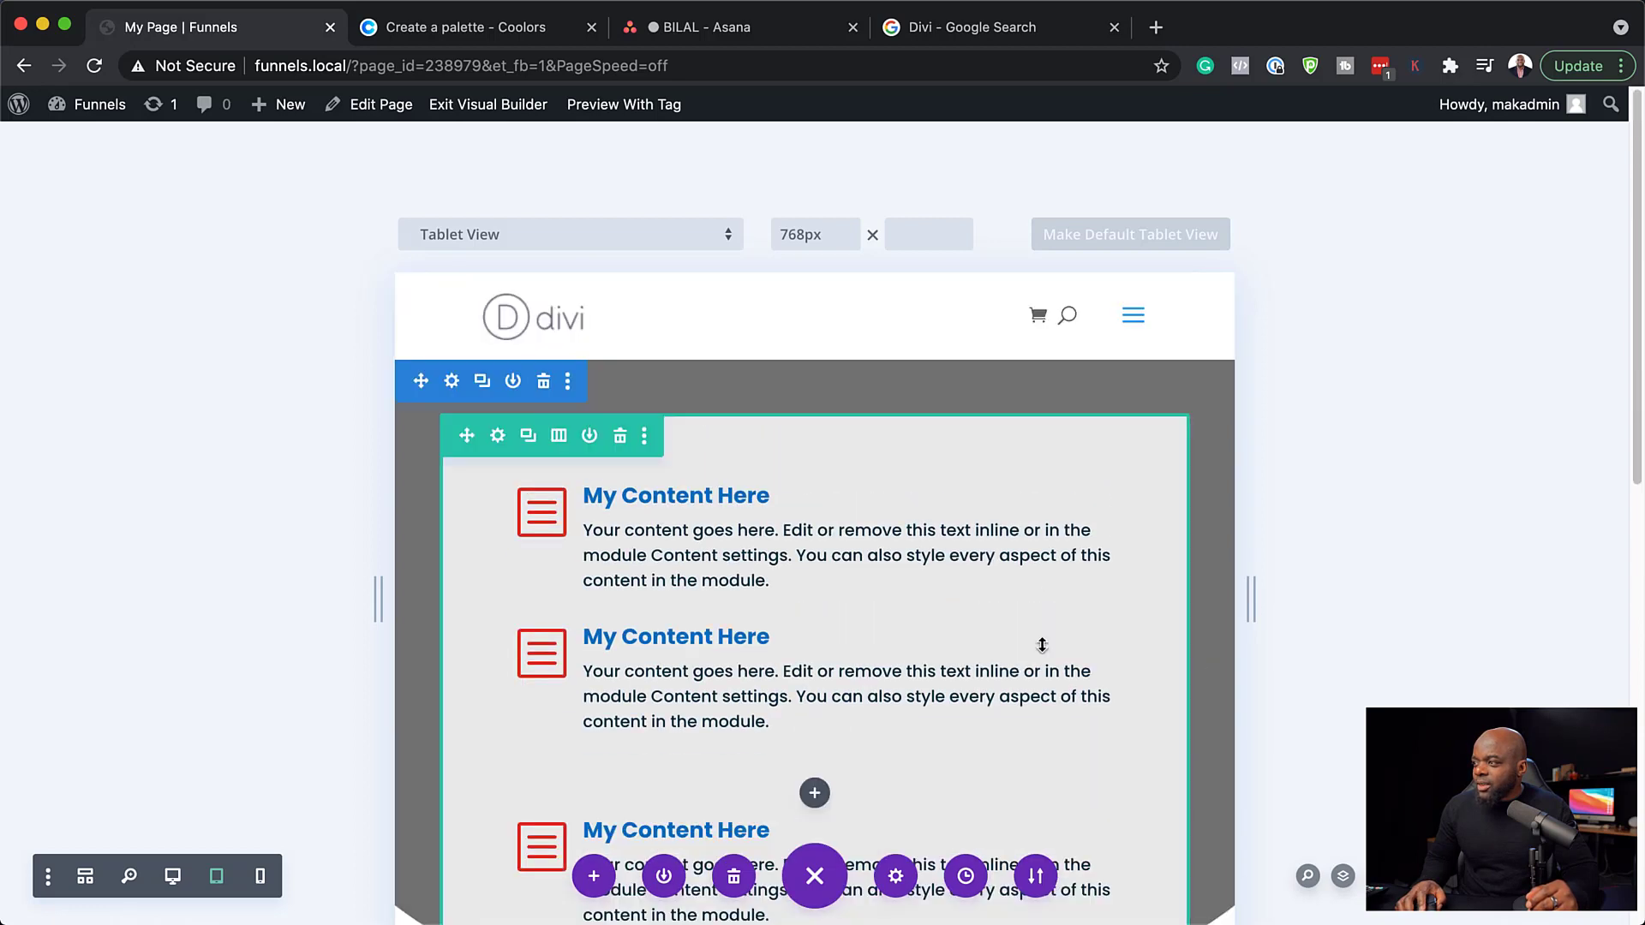
{"action": "scroll", "coordinate": [1043, 643], "scroll_direction": "down", "scroll_amount": 2}
{"action": "scroll", "coordinate": [985, 577], "scroll_direction": "down", "scroll_amount": 3}
{"action": "scroll", "coordinate": [987, 576], "scroll_direction": "up", "scroll_amount": 5}
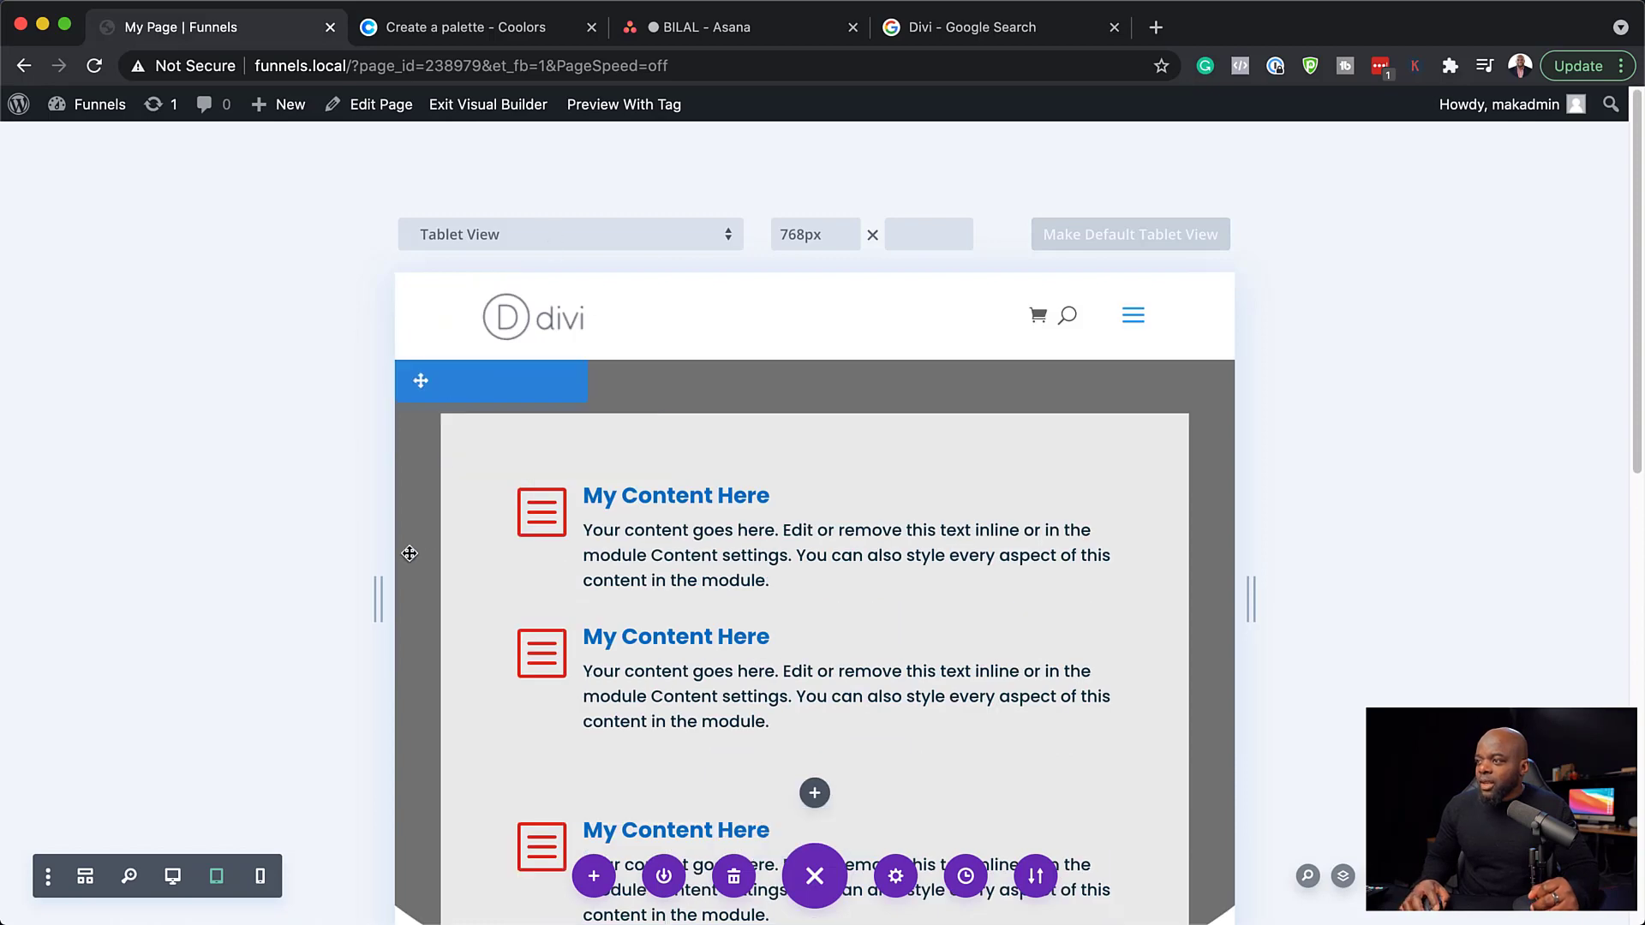
Widen the tablet preview to 980px, switch it to the Galaxy S7 size and look over the stacked blurbs.
{"action": "mouse_move", "coordinate": [379, 595]}
{"action": "left_click_drag", "start_coordinate": [379, 594], "coordinate": [247, 580]}
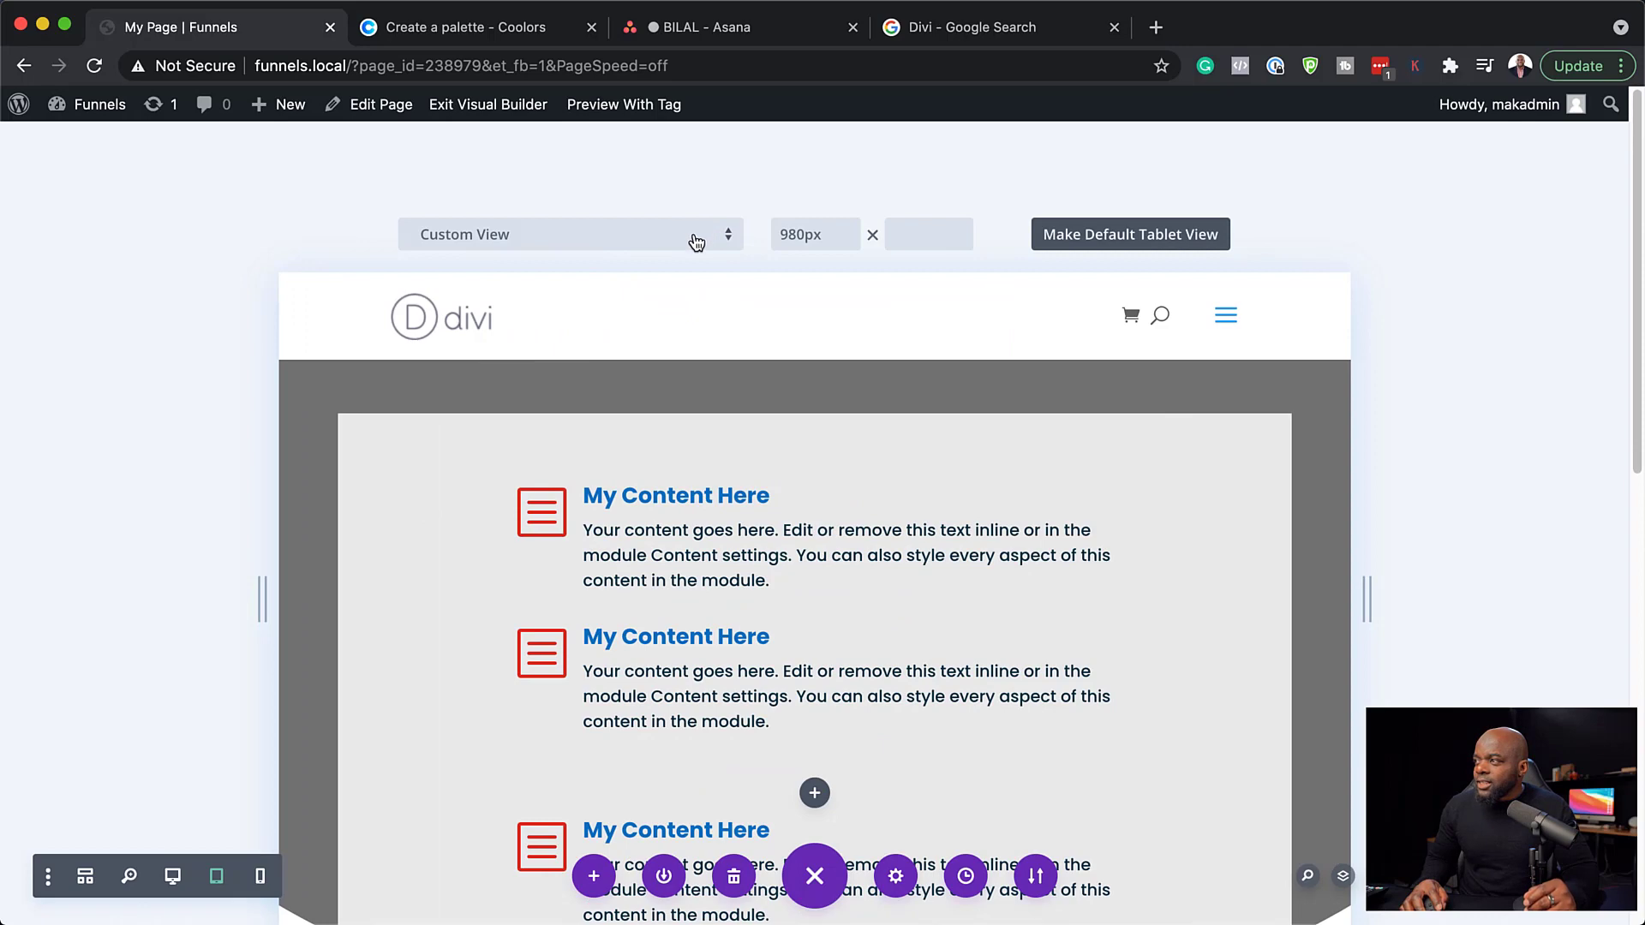
{"action": "left_click", "coordinate": [696, 242]}
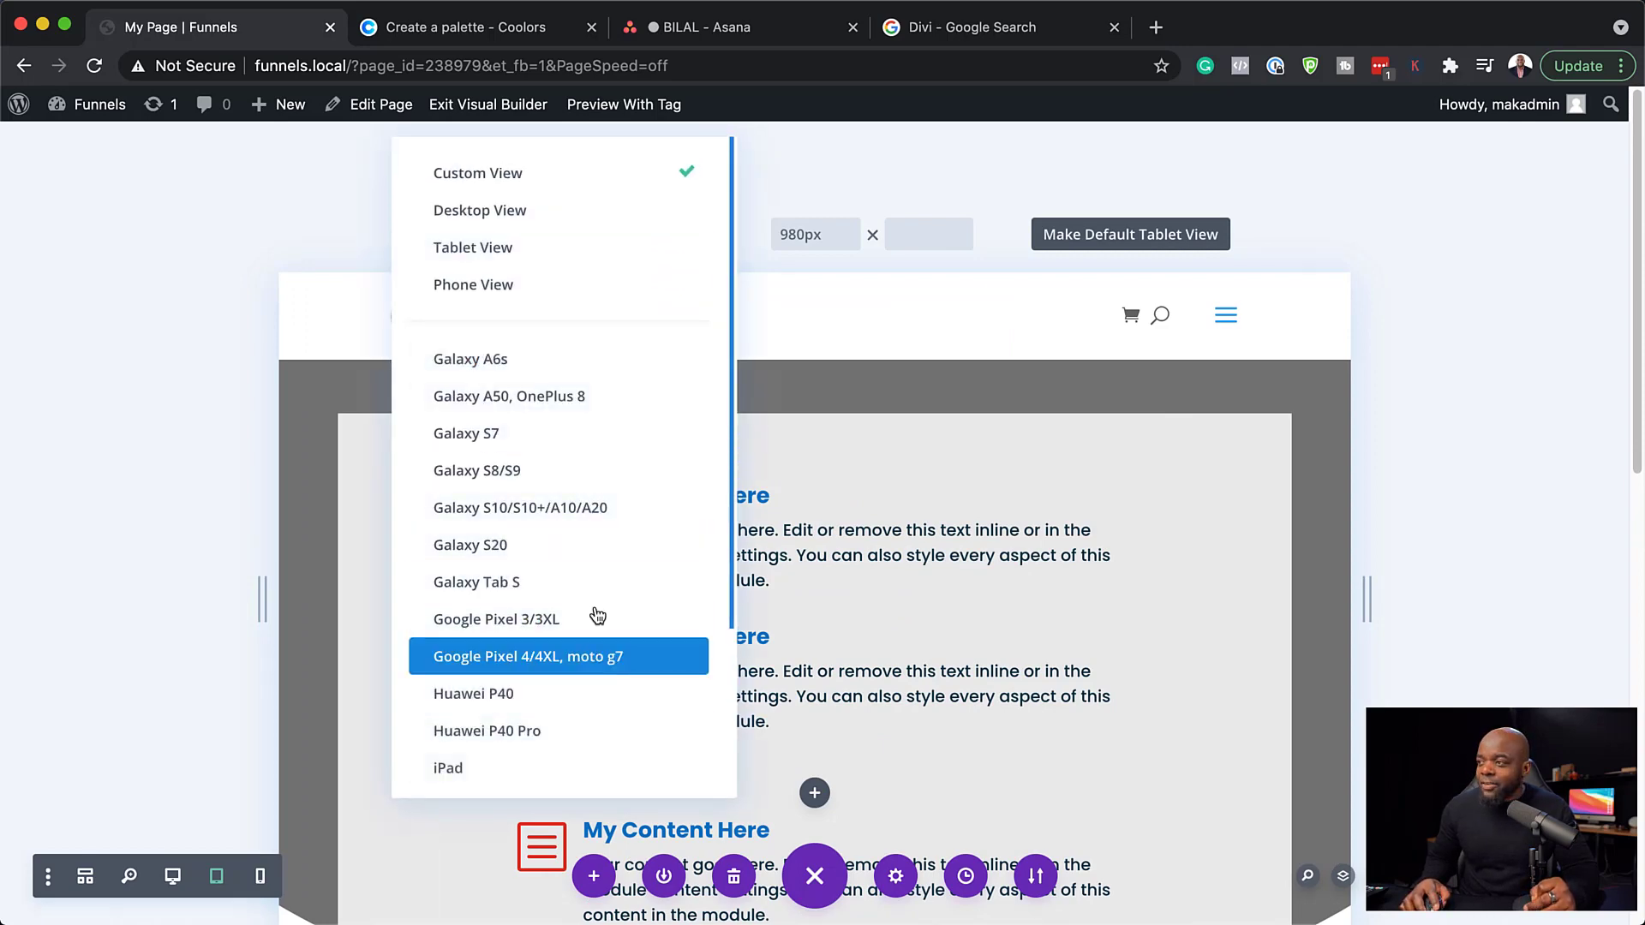
{"action": "left_click", "coordinate": [615, 441]}
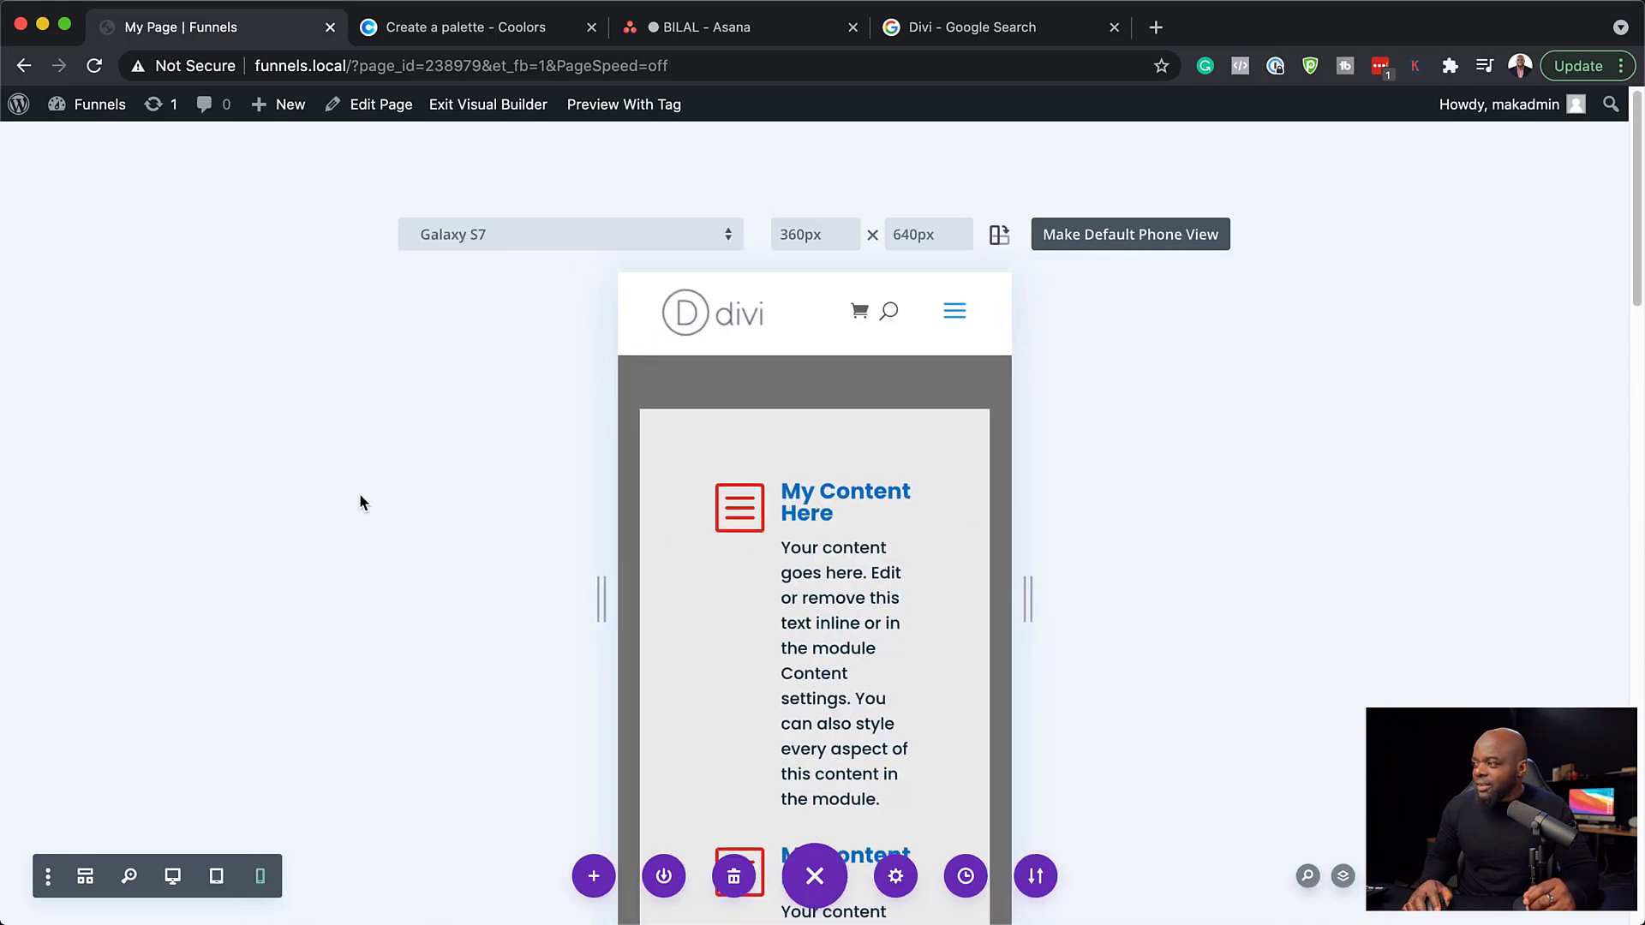
{"action": "scroll", "coordinate": [360, 502], "scroll_direction": "down", "scroll_amount": 8}
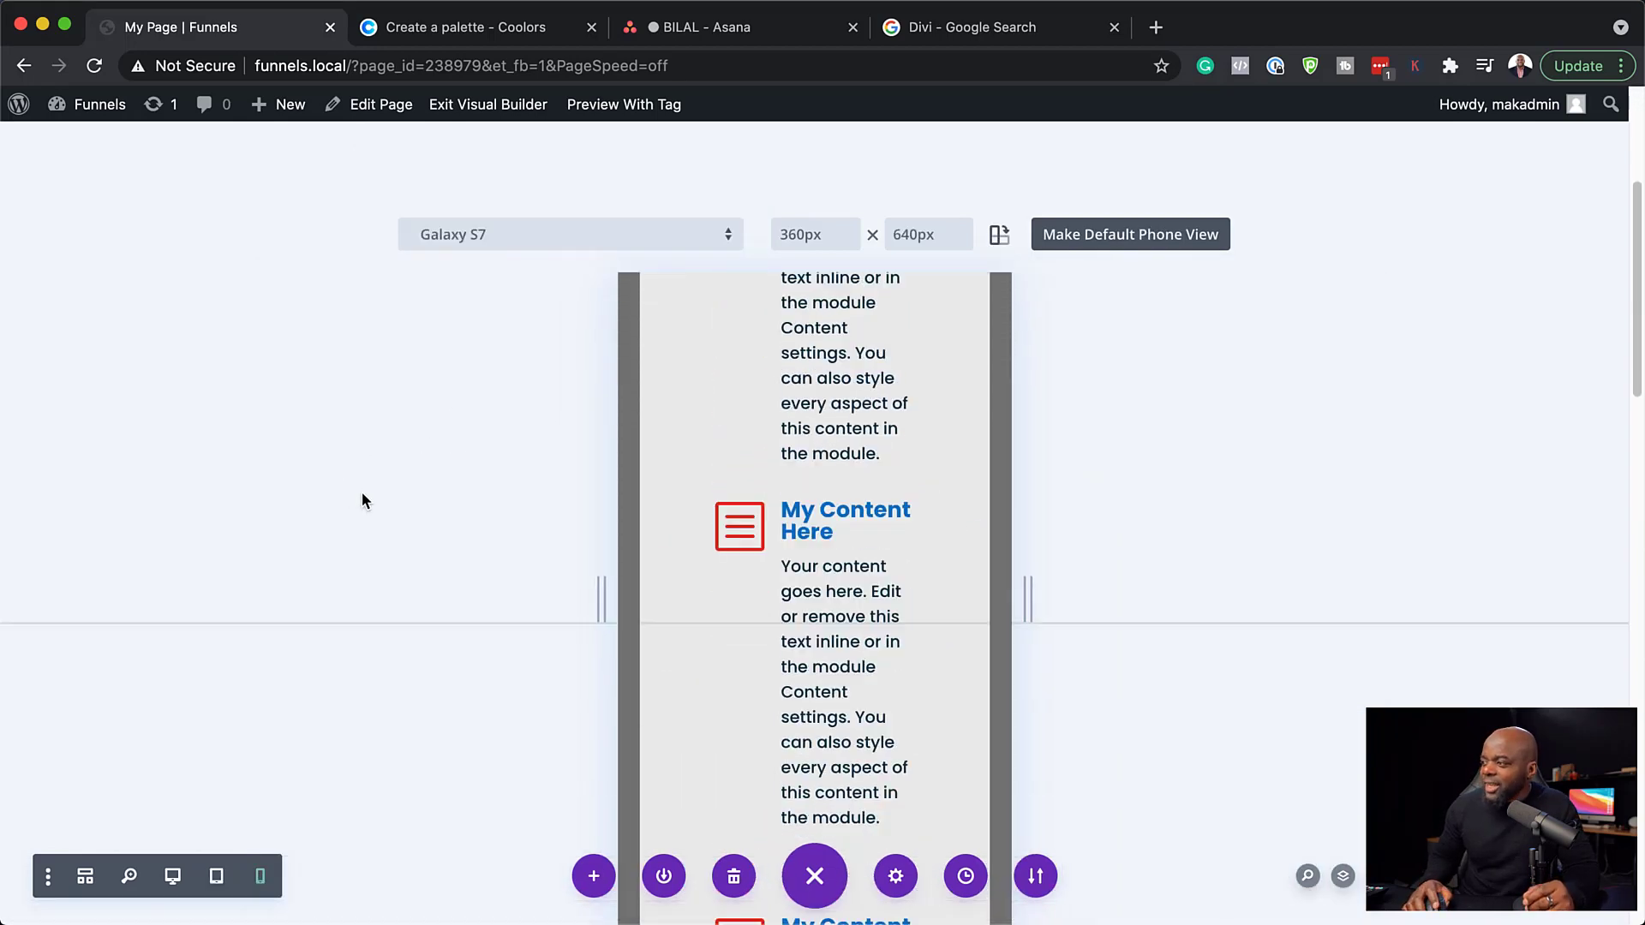
{"action": "scroll", "coordinate": [362, 501], "scroll_direction": "up", "scroll_amount": 5}
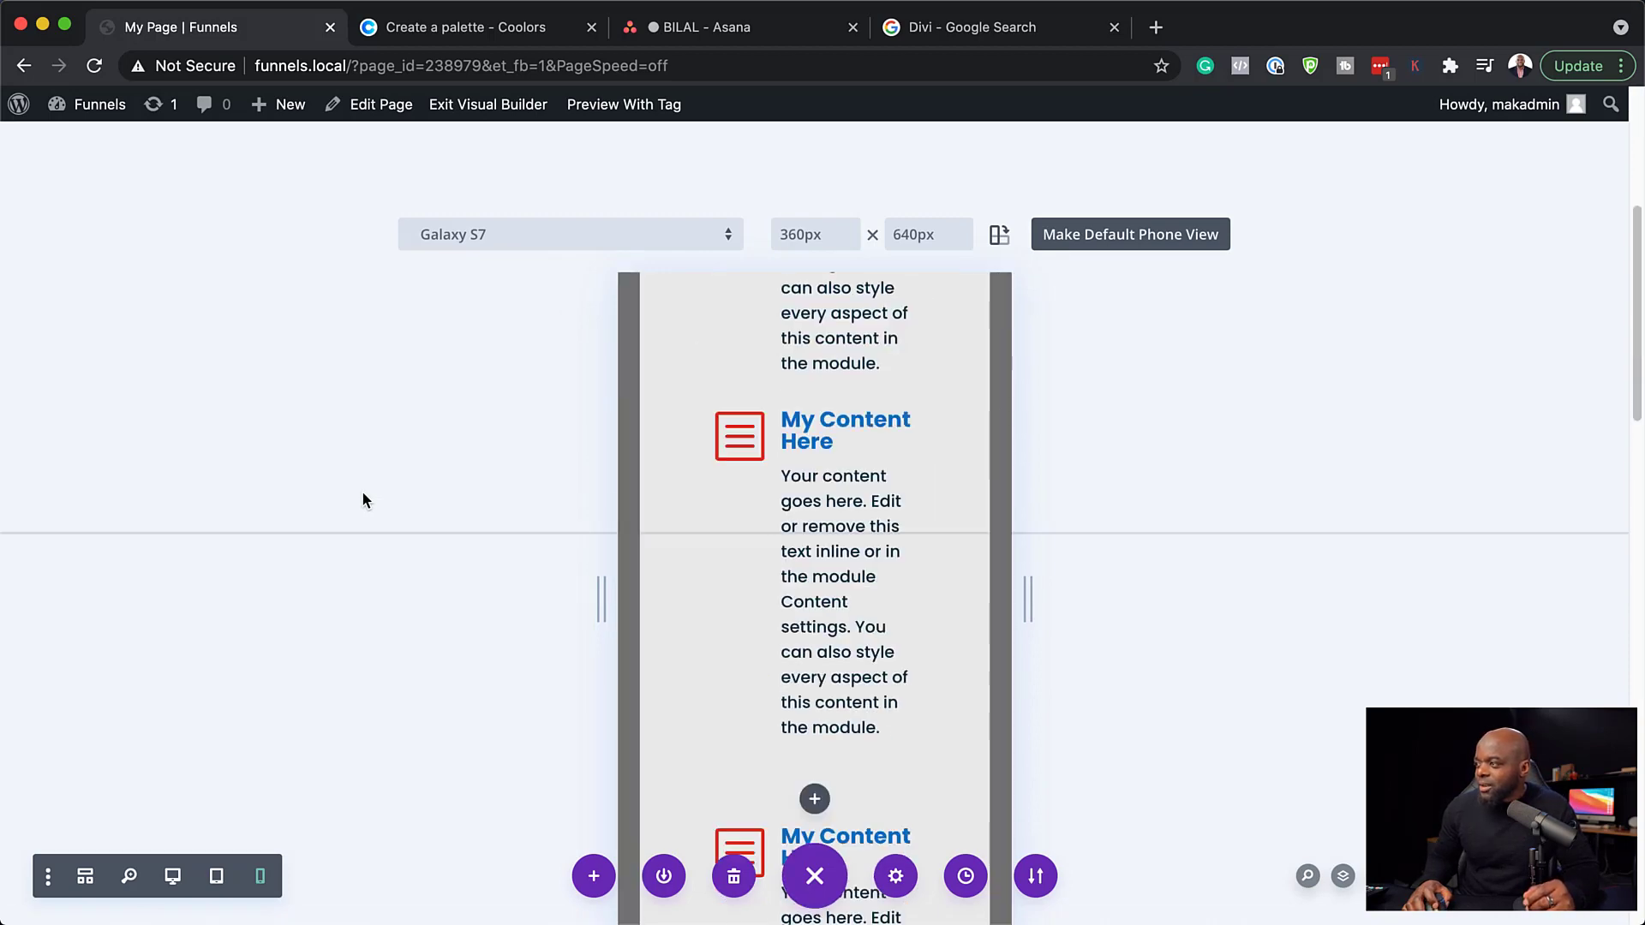
{"action": "scroll", "coordinate": [362, 500], "scroll_direction": "up", "scroll_amount": 3}
{"action": "mouse_move", "coordinate": [808, 774]}
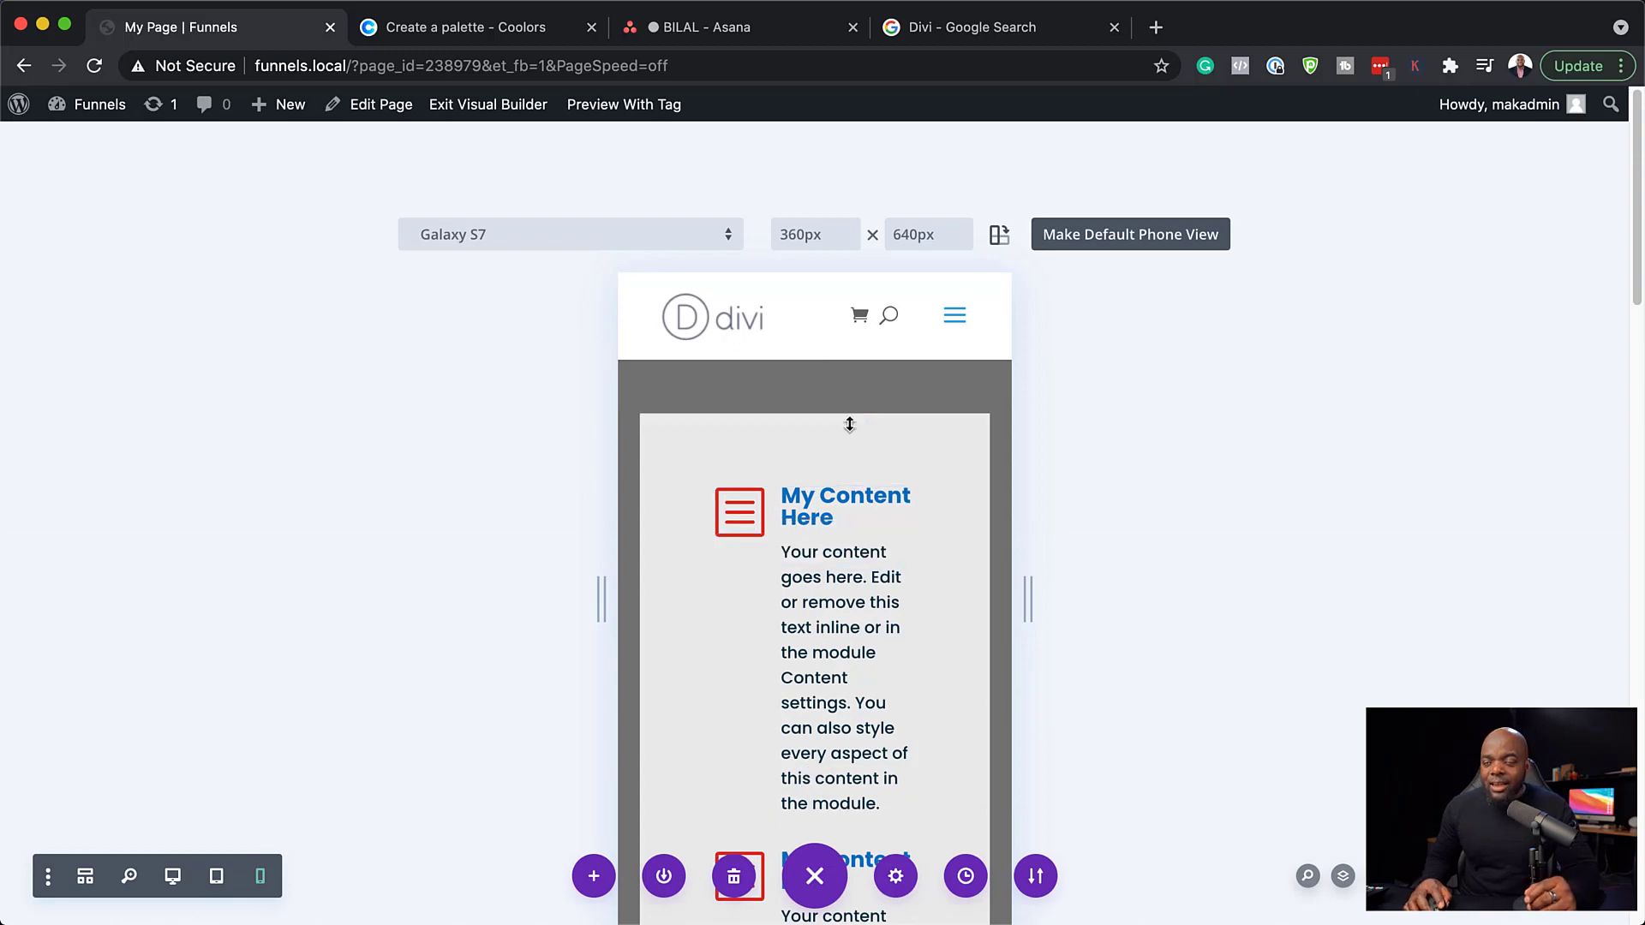
Preview the page at the iPhone 6/7/8 size and rotate the preview to landscape.
{"action": "left_click", "coordinate": [660, 244]}
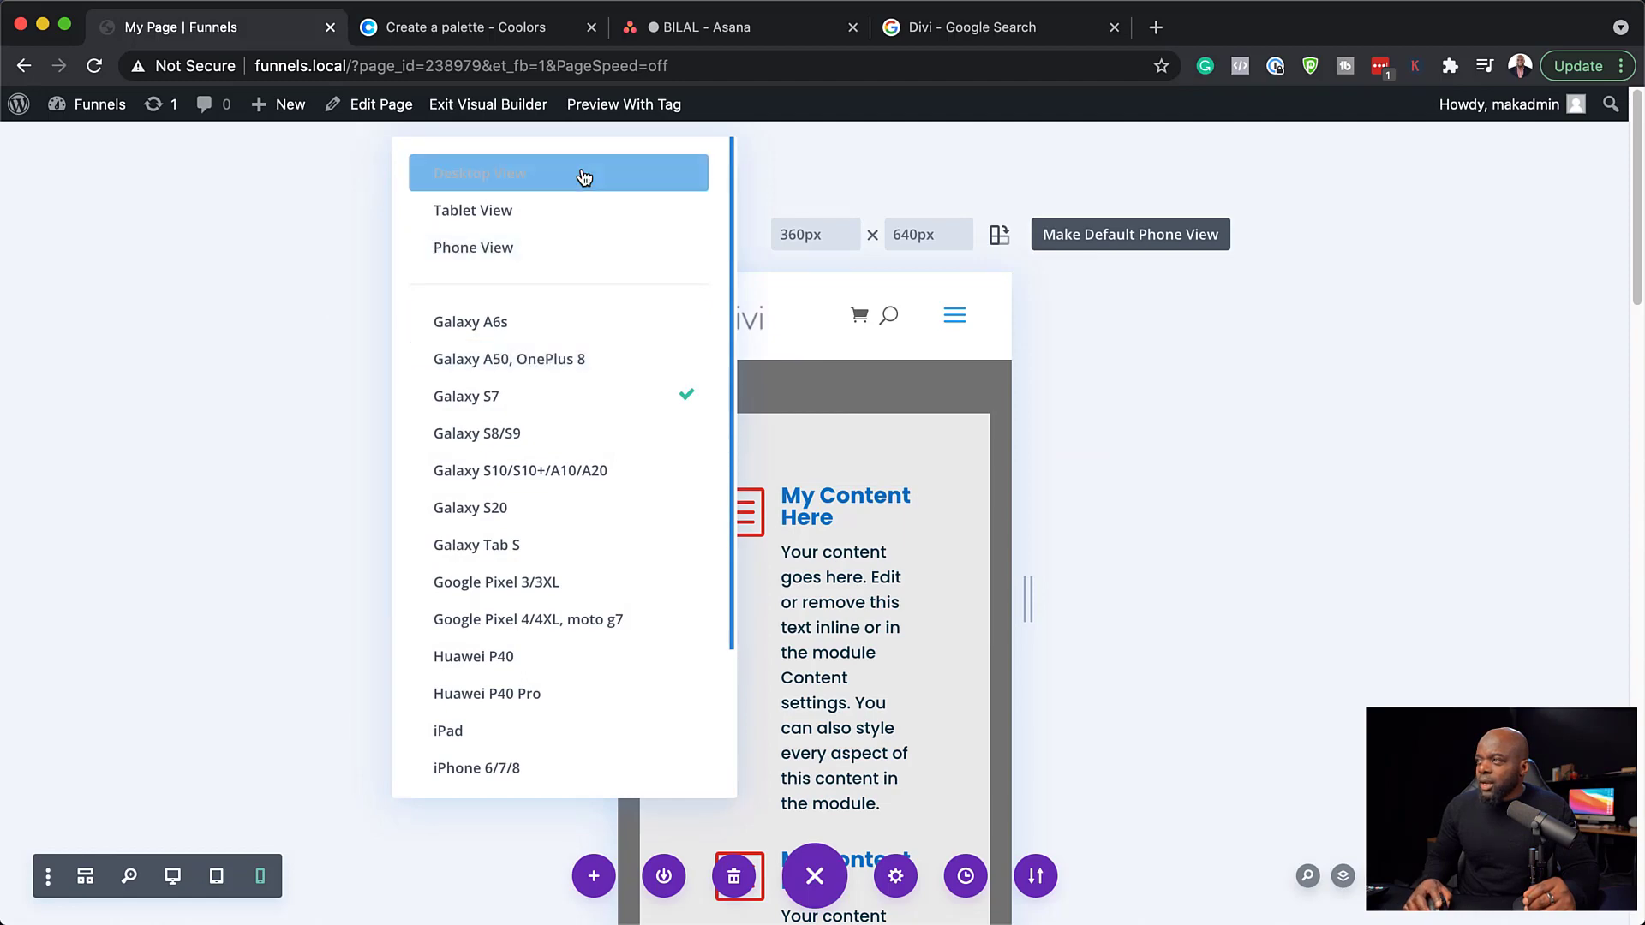
{"action": "left_click", "coordinate": [558, 257]}
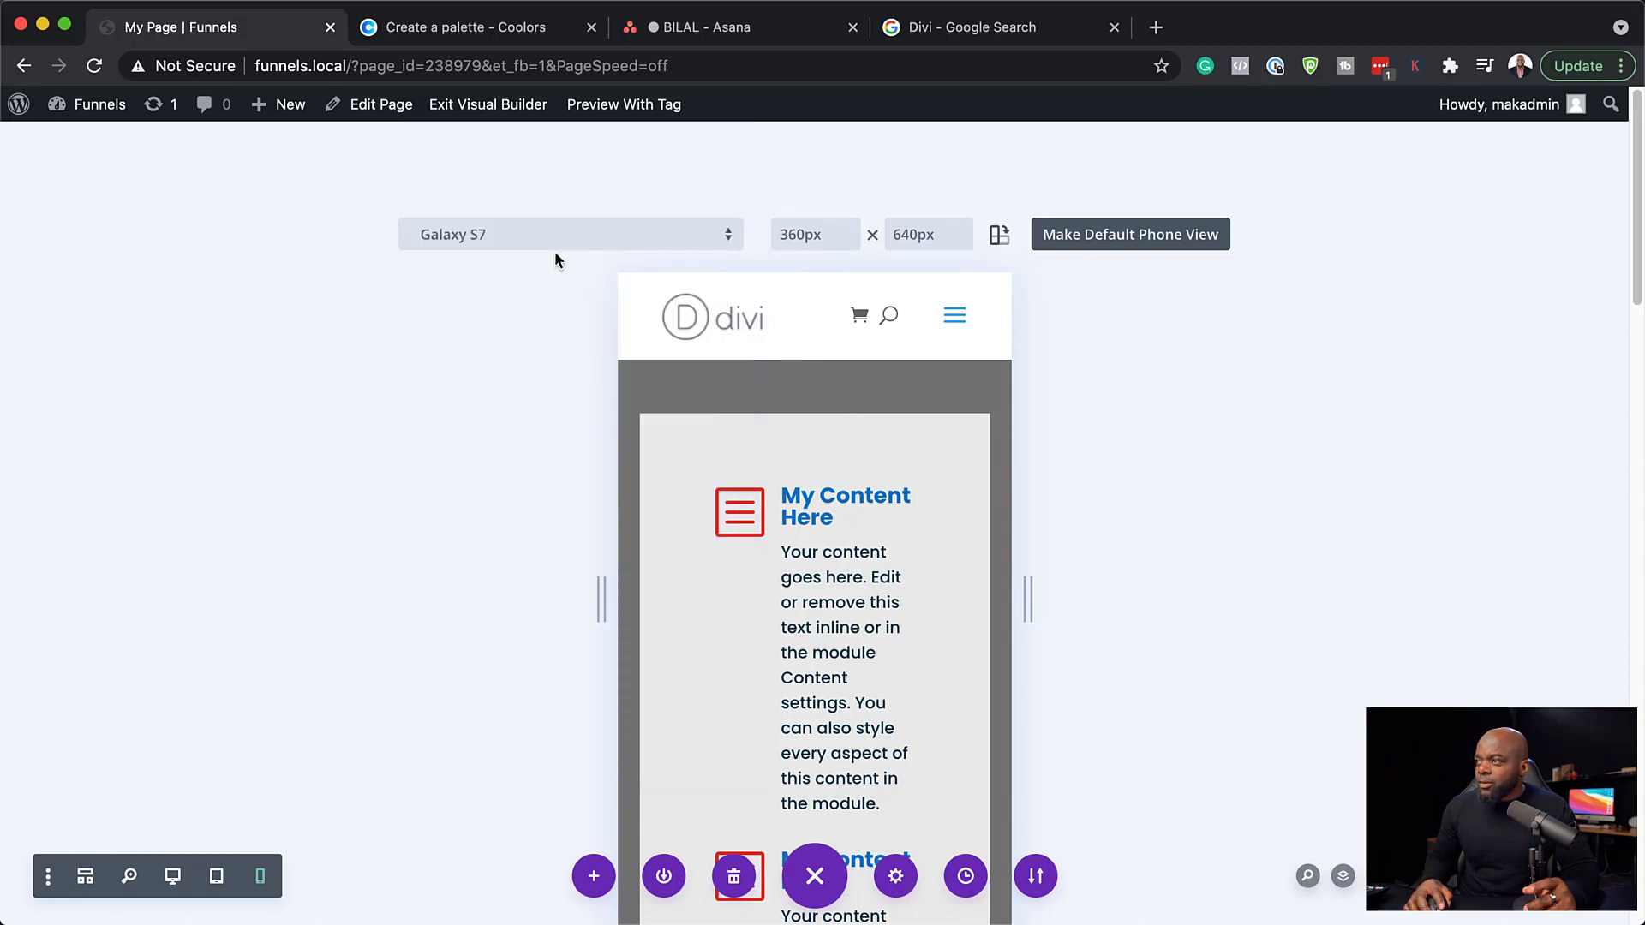
{"action": "left_click", "coordinate": [660, 242]}
{"action": "scroll", "coordinate": [626, 567], "scroll_direction": "down", "scroll_amount": 3}
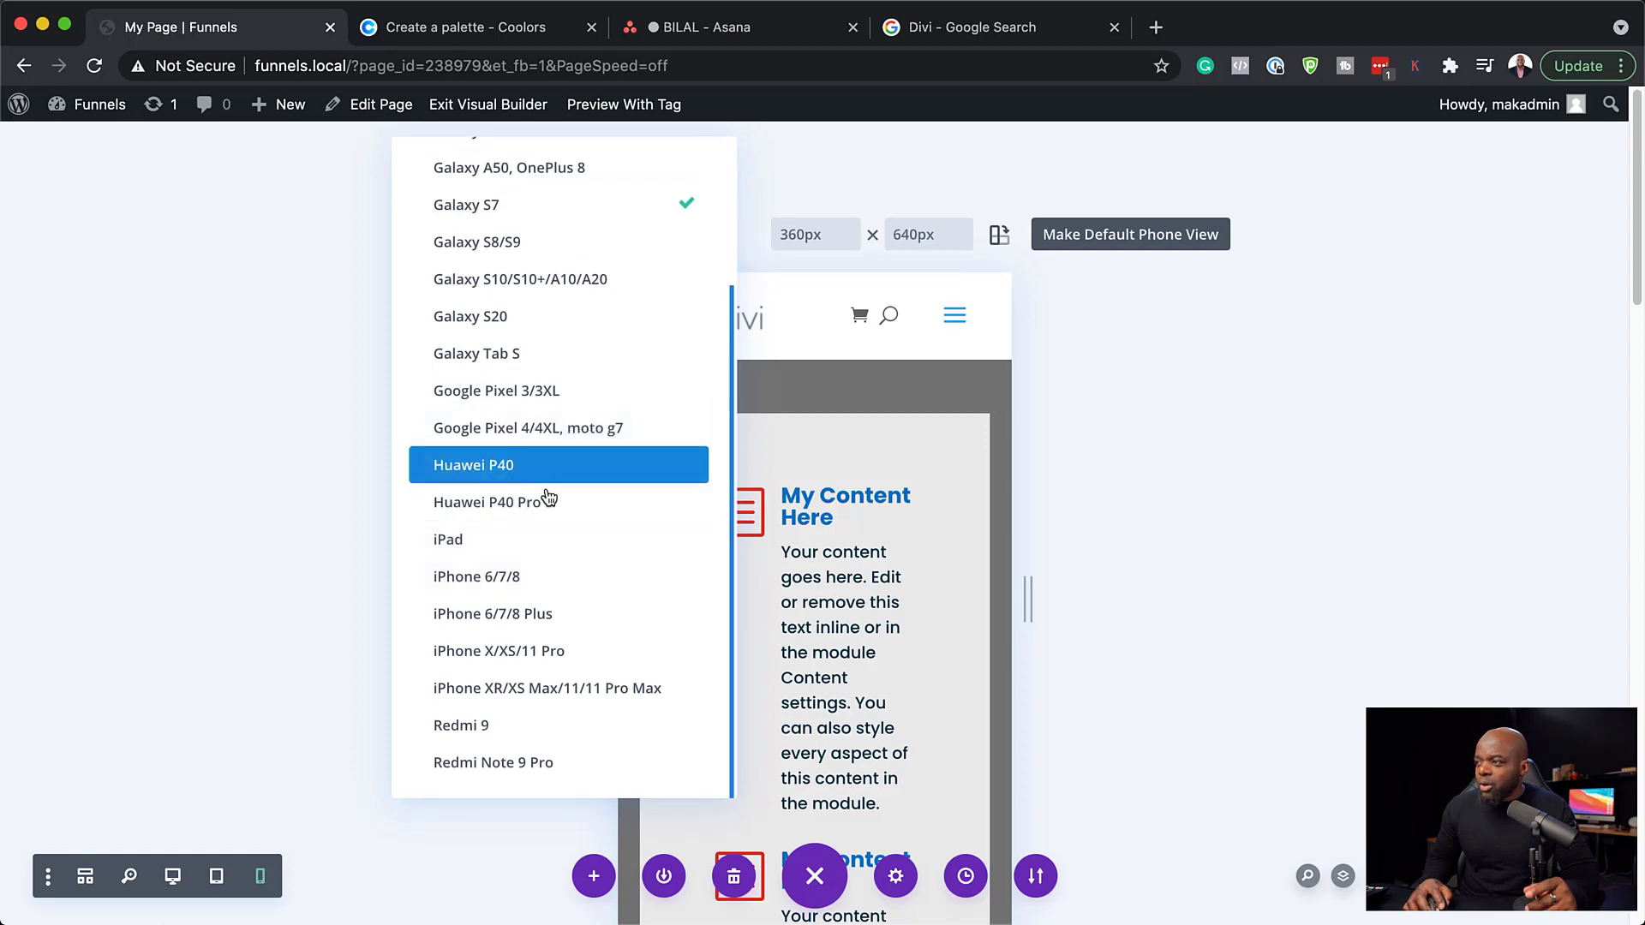
{"action": "scroll", "coordinate": [606, 624], "scroll_direction": "up", "scroll_amount": 3}
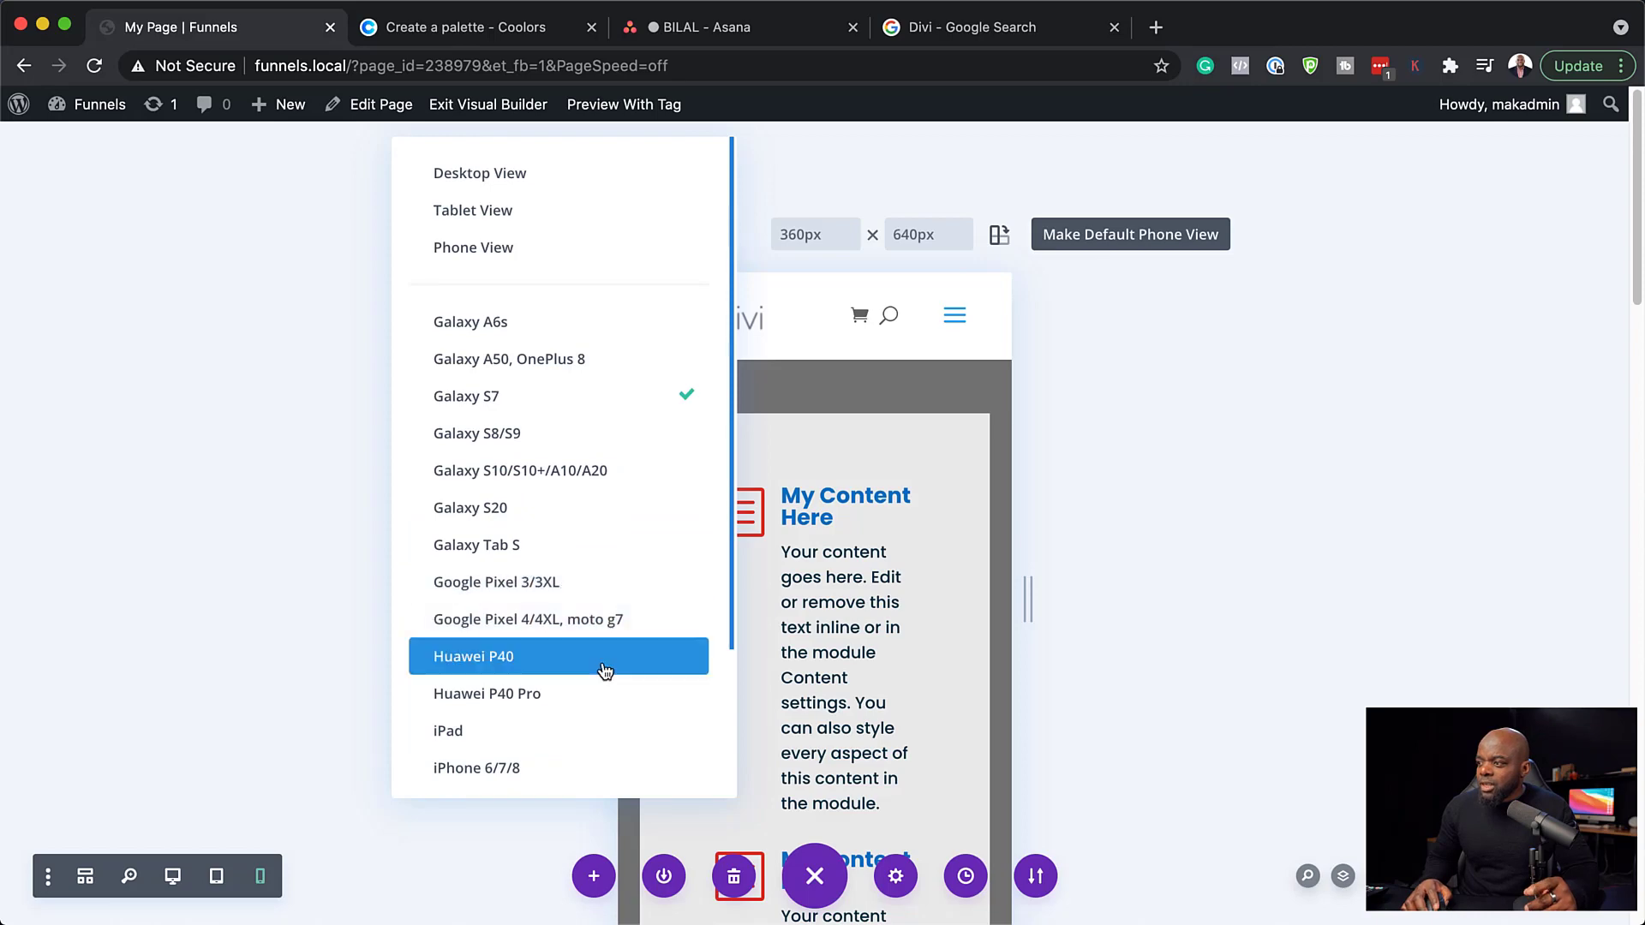
{"action": "left_click", "coordinate": [549, 772]}
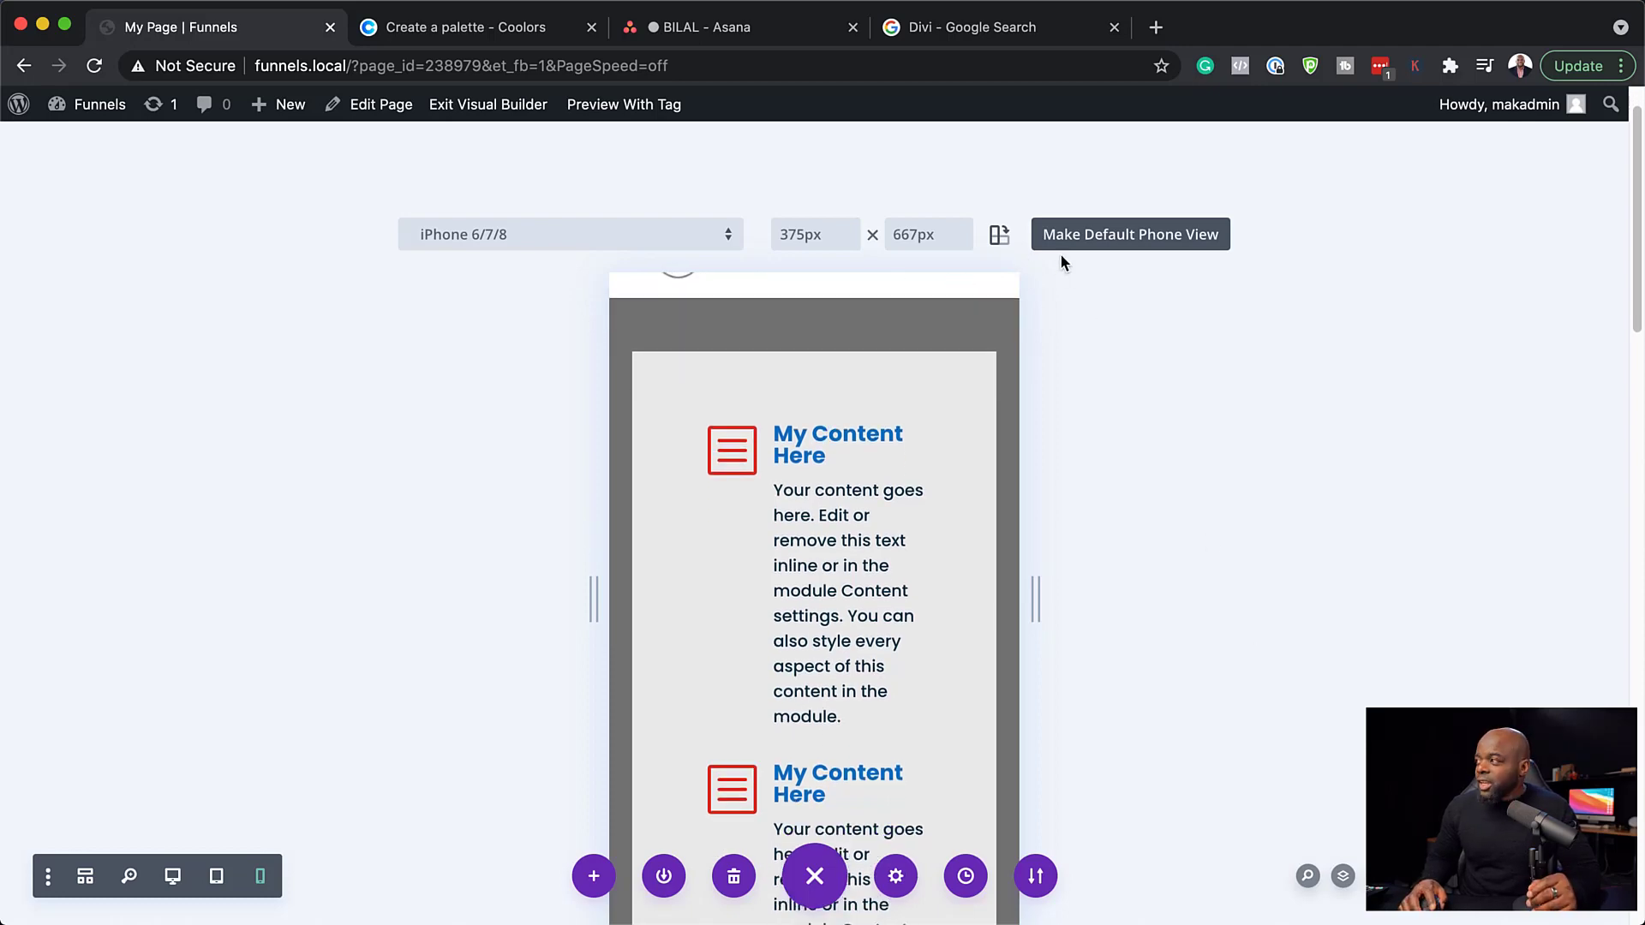
{"action": "left_click", "coordinate": [1000, 238]}
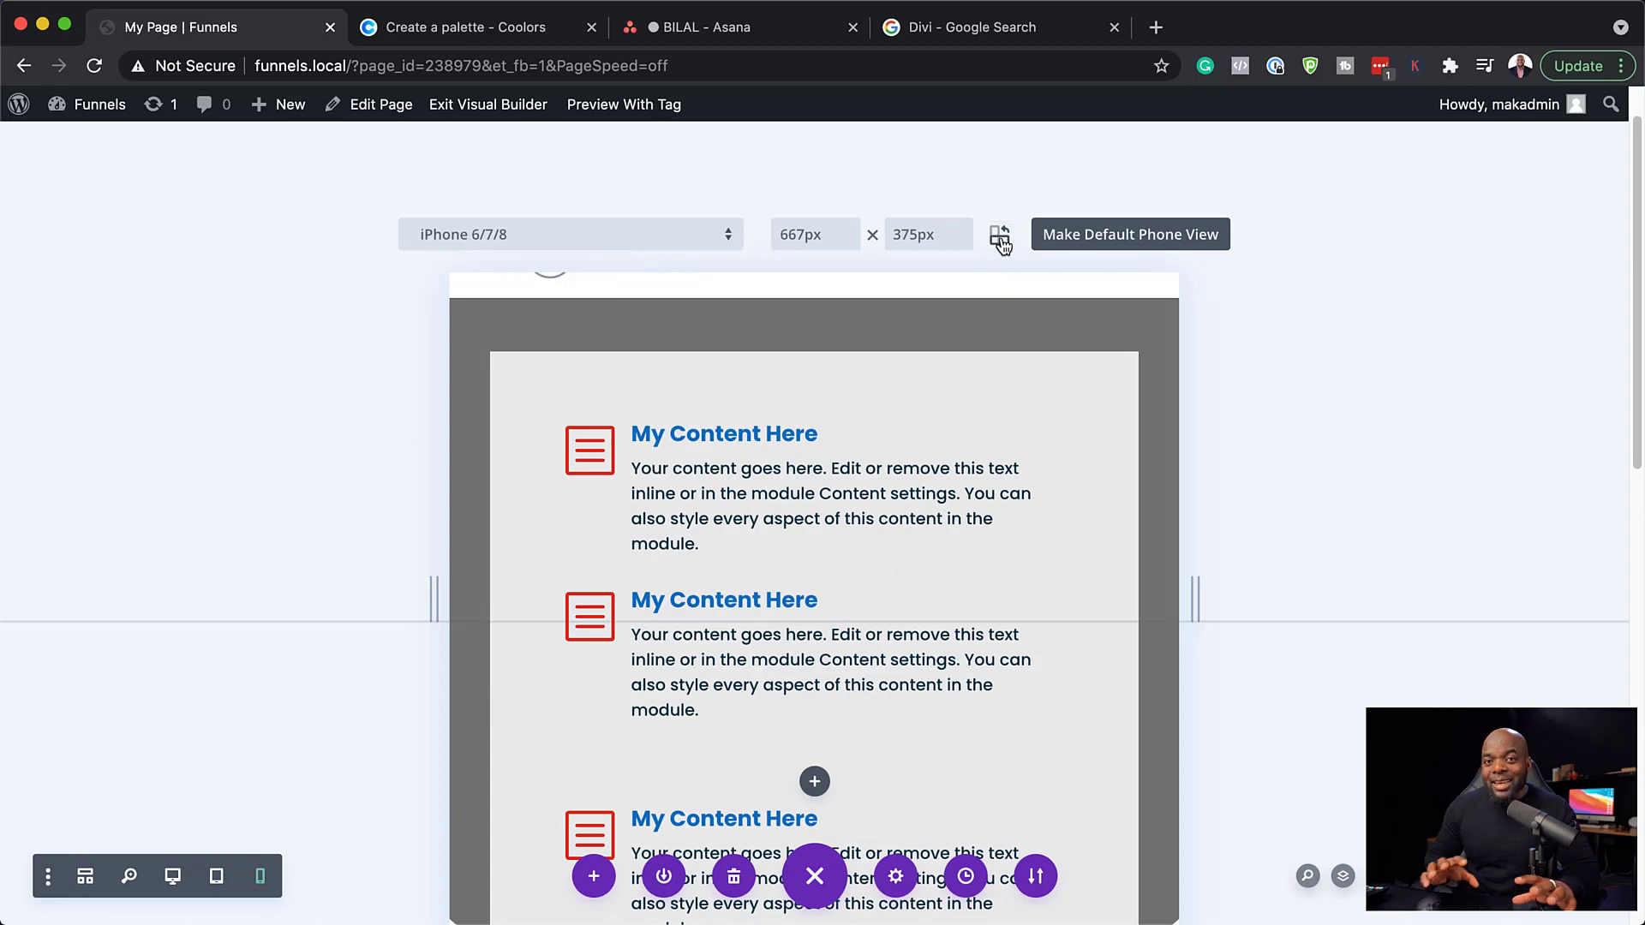
{"action": "mouse_move", "coordinate": [1039, 403]}
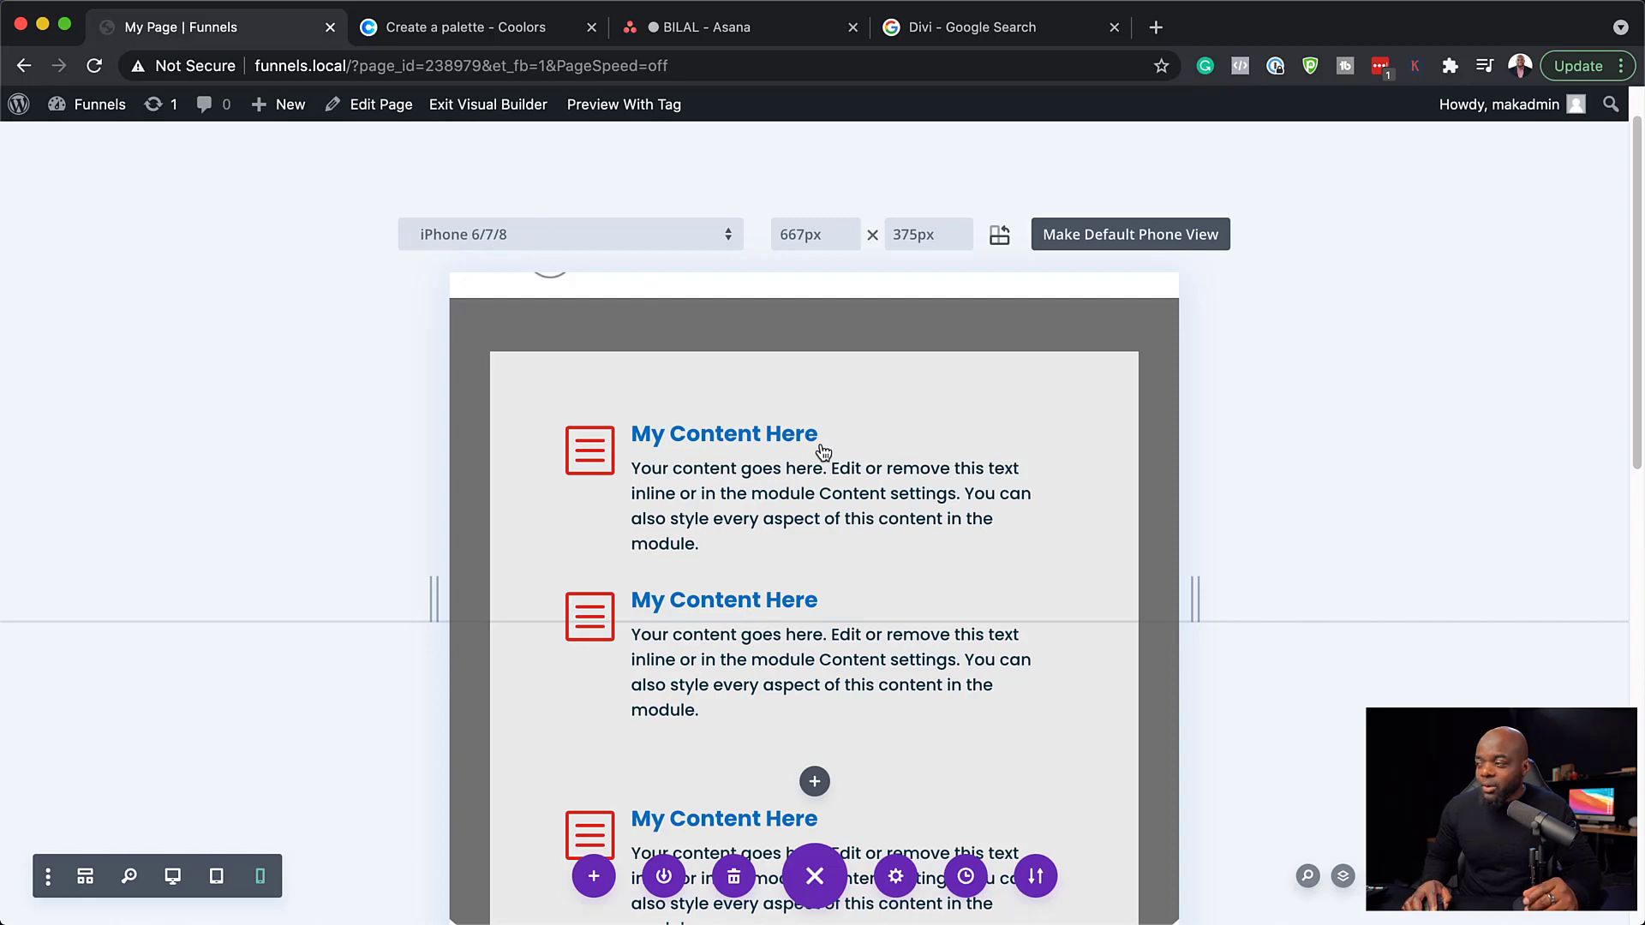
Preview the page at the iPhone X/XS/11 Pro size in landscape orientation.
{"action": "left_click", "coordinate": [699, 250]}
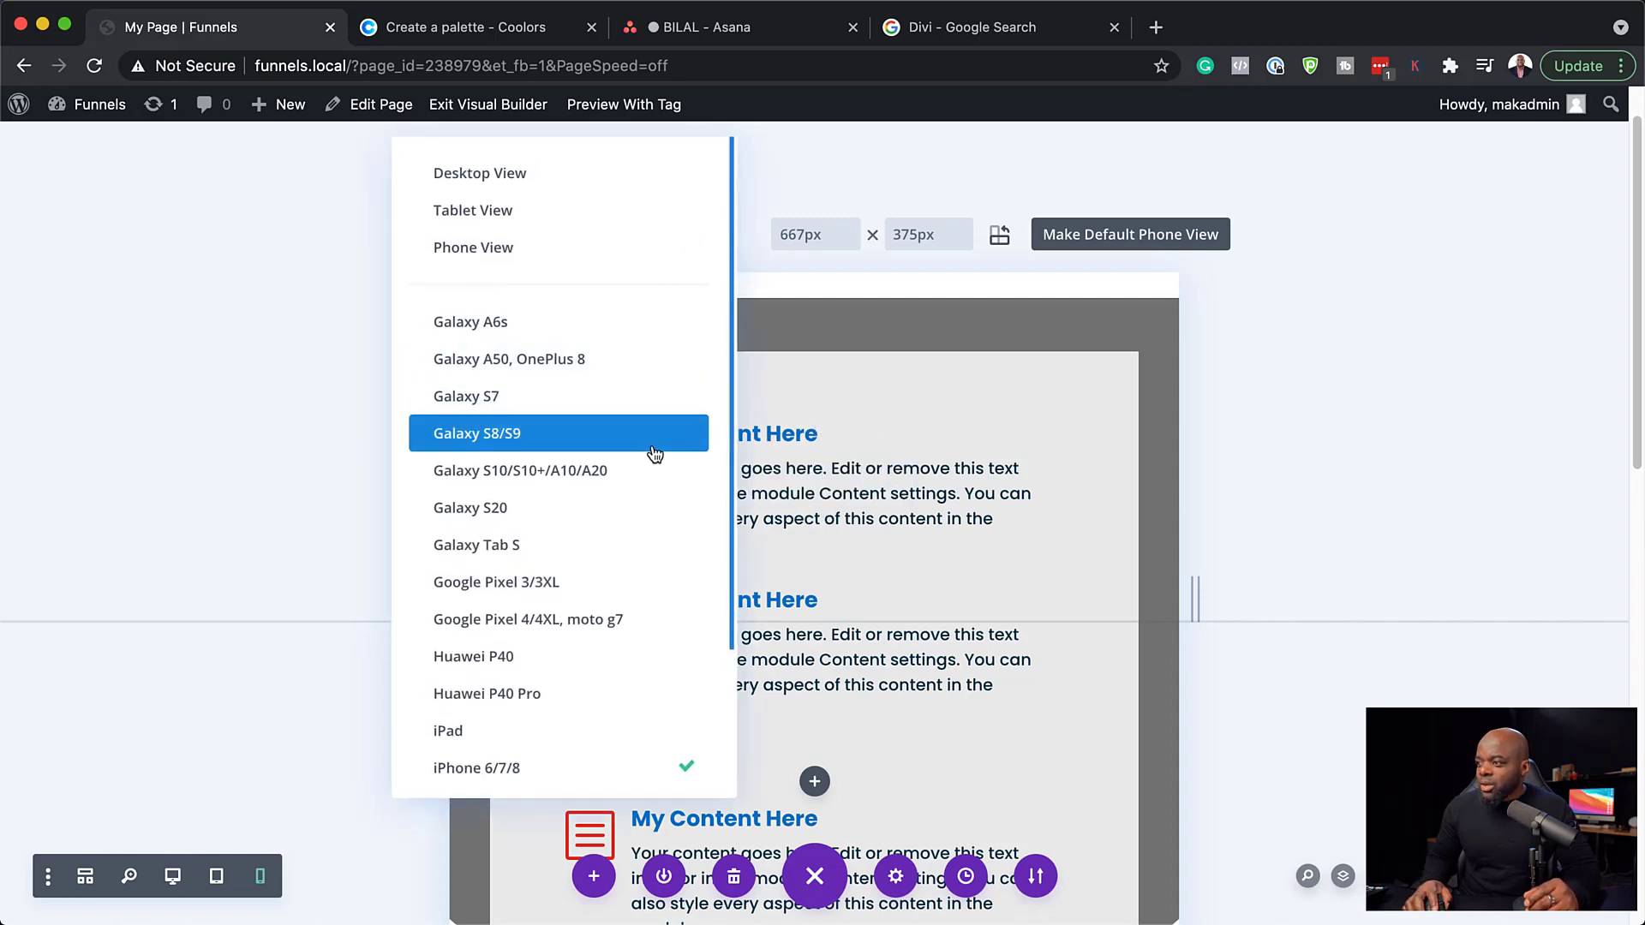
{"action": "scroll", "coordinate": [651, 482], "scroll_direction": "down", "scroll_amount": 2}
{"action": "scroll", "coordinate": [651, 482], "scroll_direction": "down", "scroll_amount": 2}
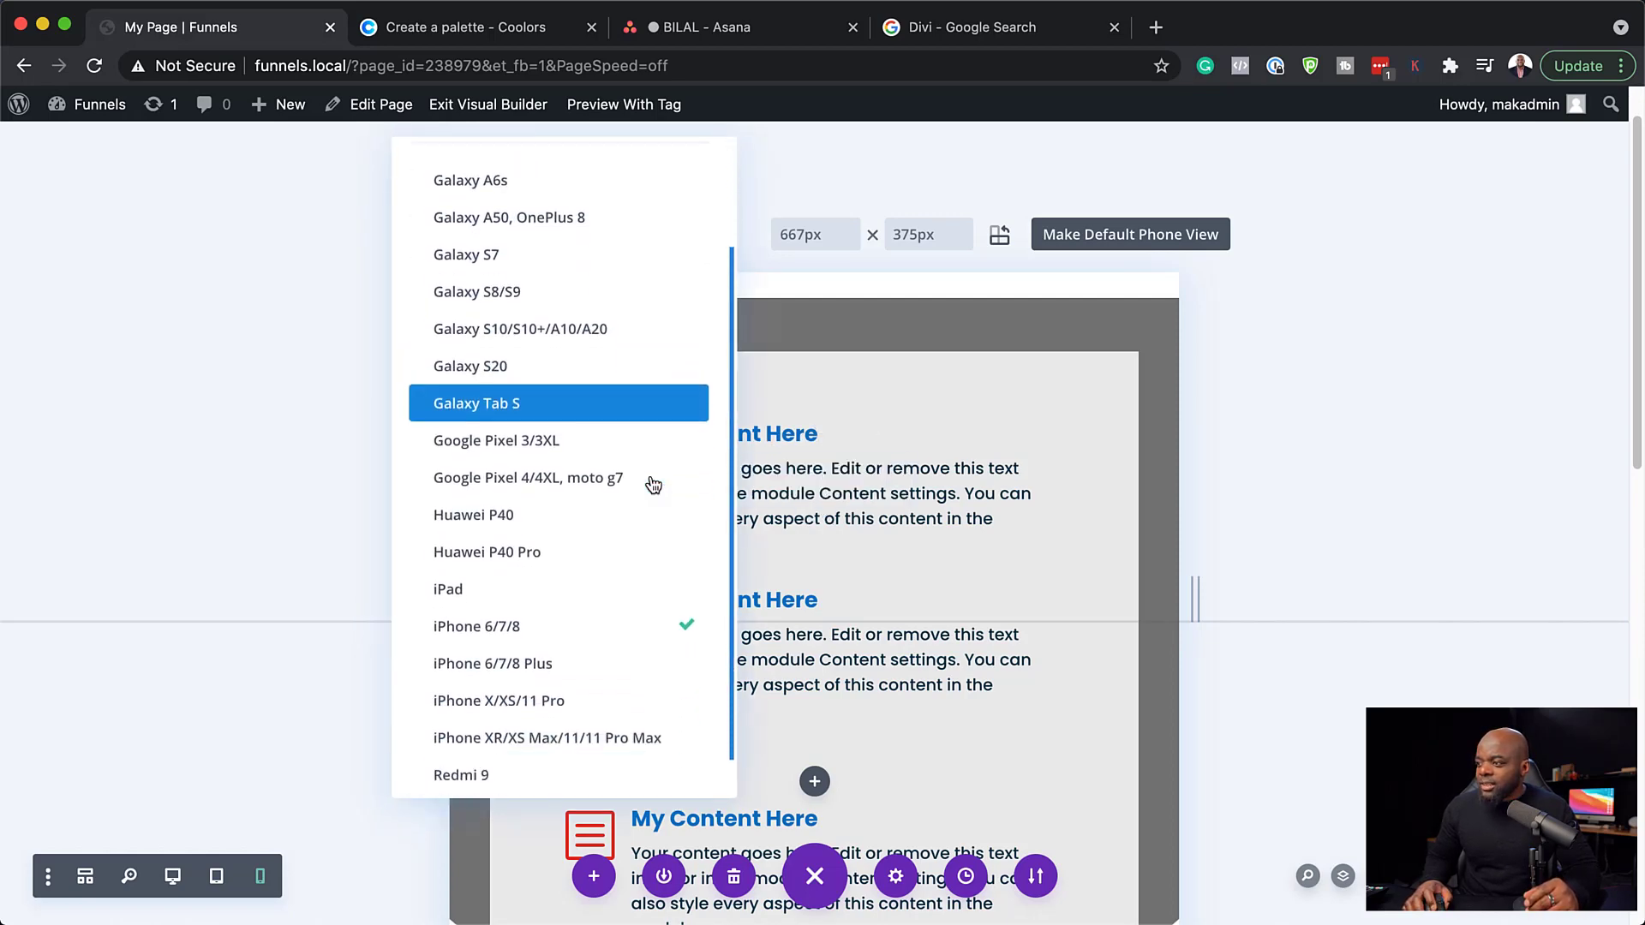
{"action": "left_click", "coordinate": [595, 705]}
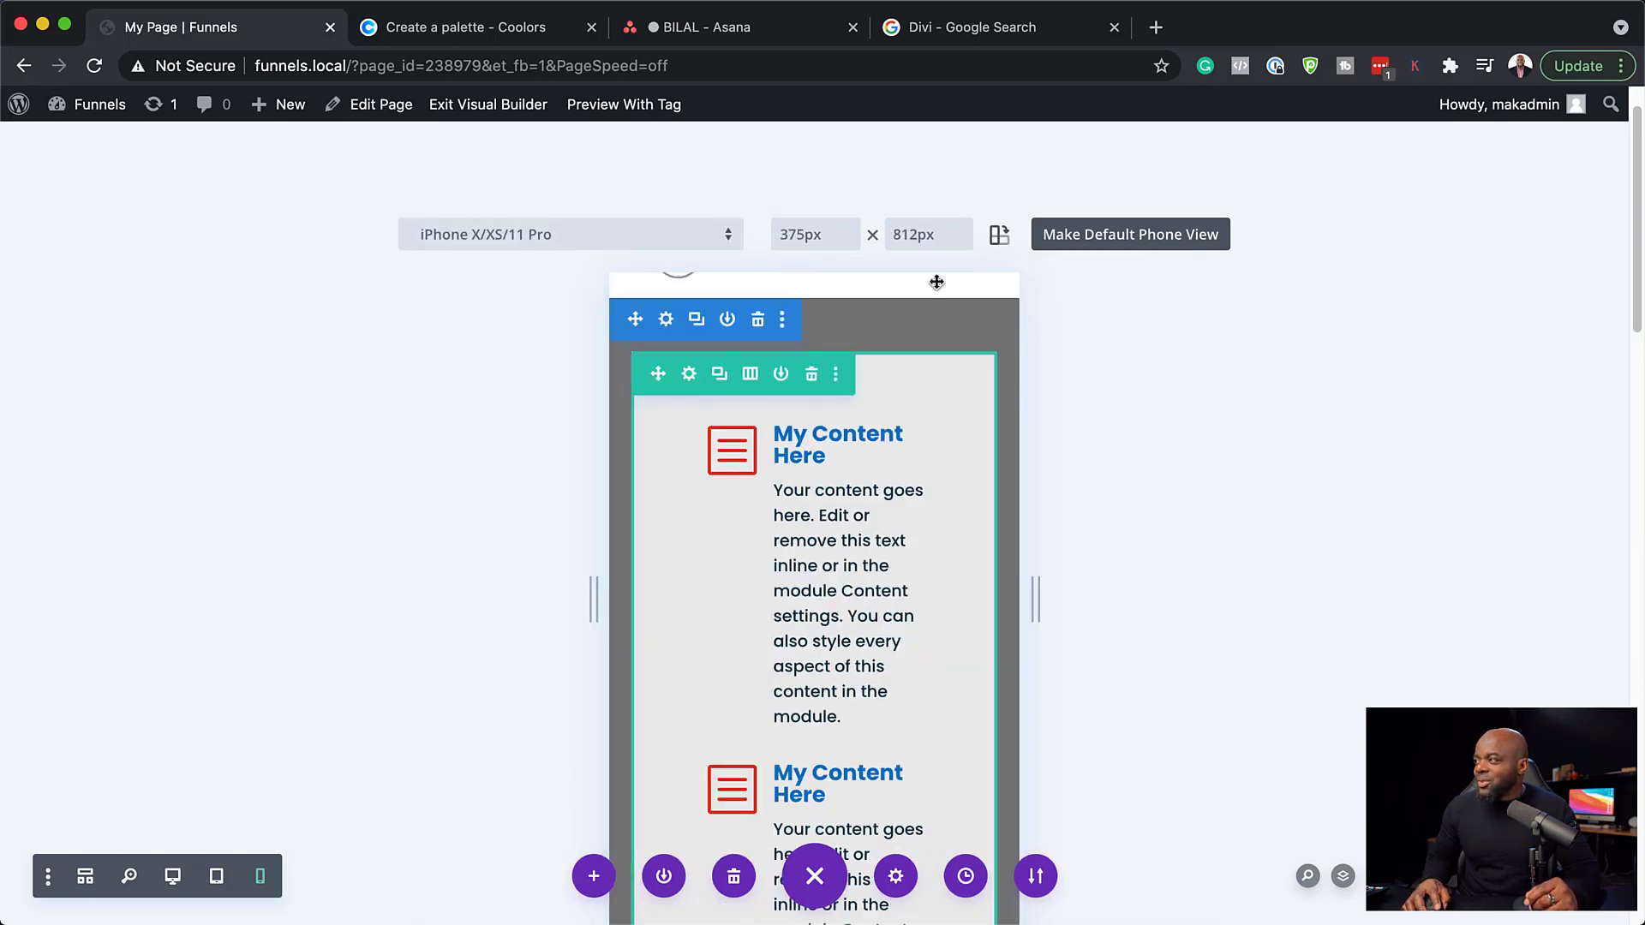
{"action": "left_click", "coordinate": [1008, 237]}
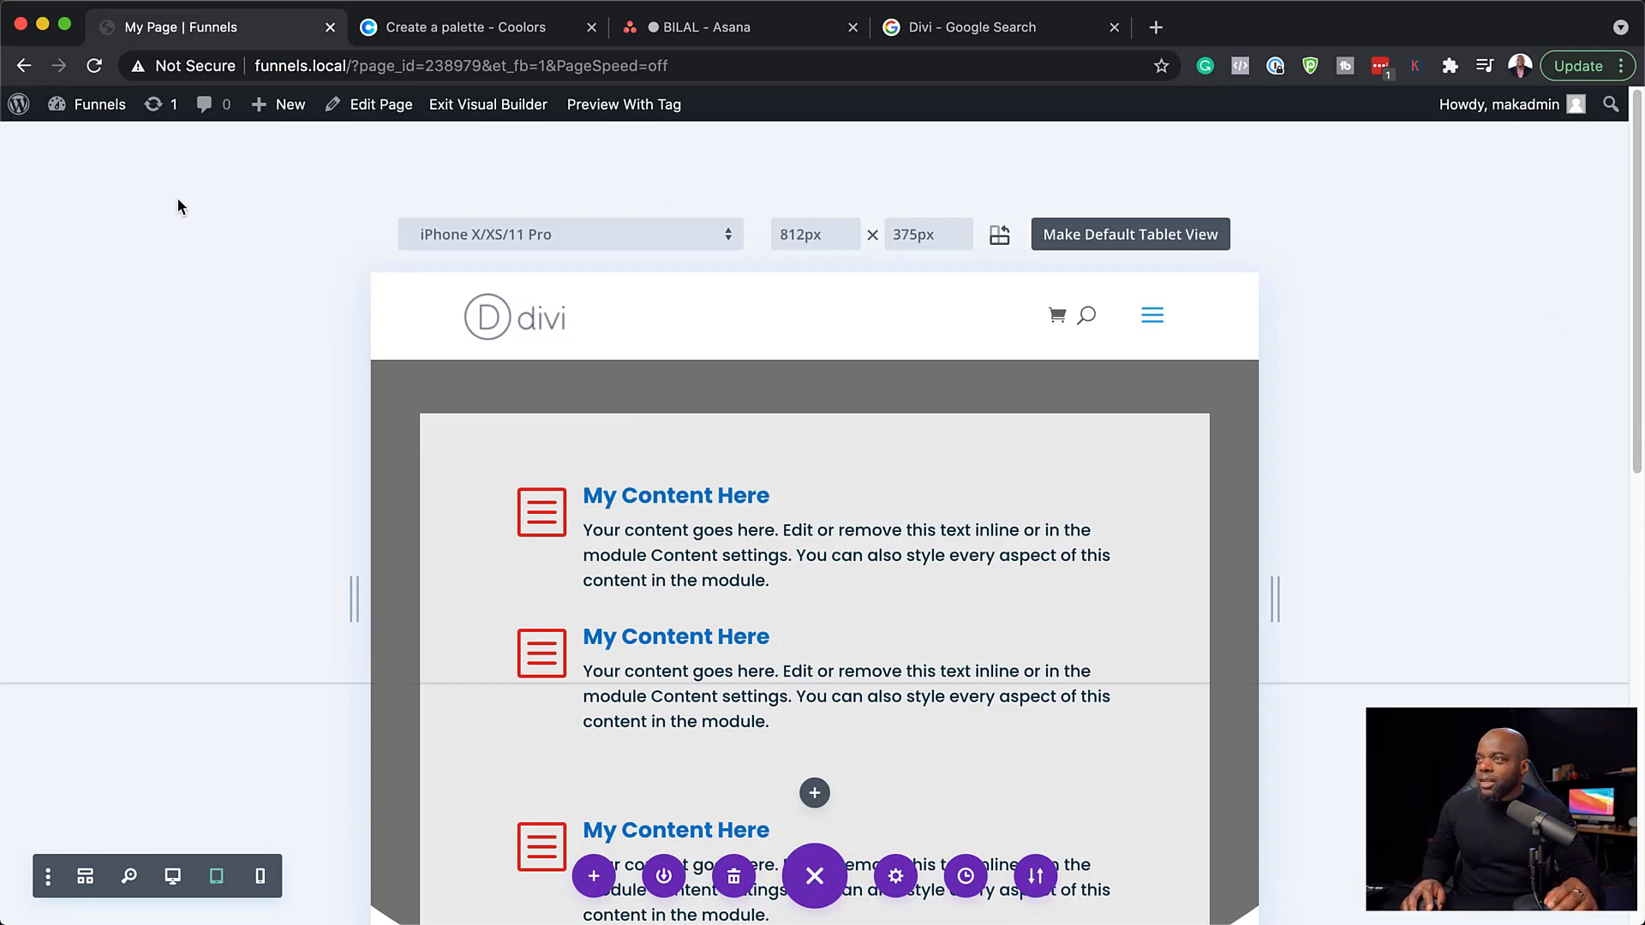
Exit the Visual Builder and look over both sections on the live page.
{"action": "left_click", "coordinate": [507, 110]}
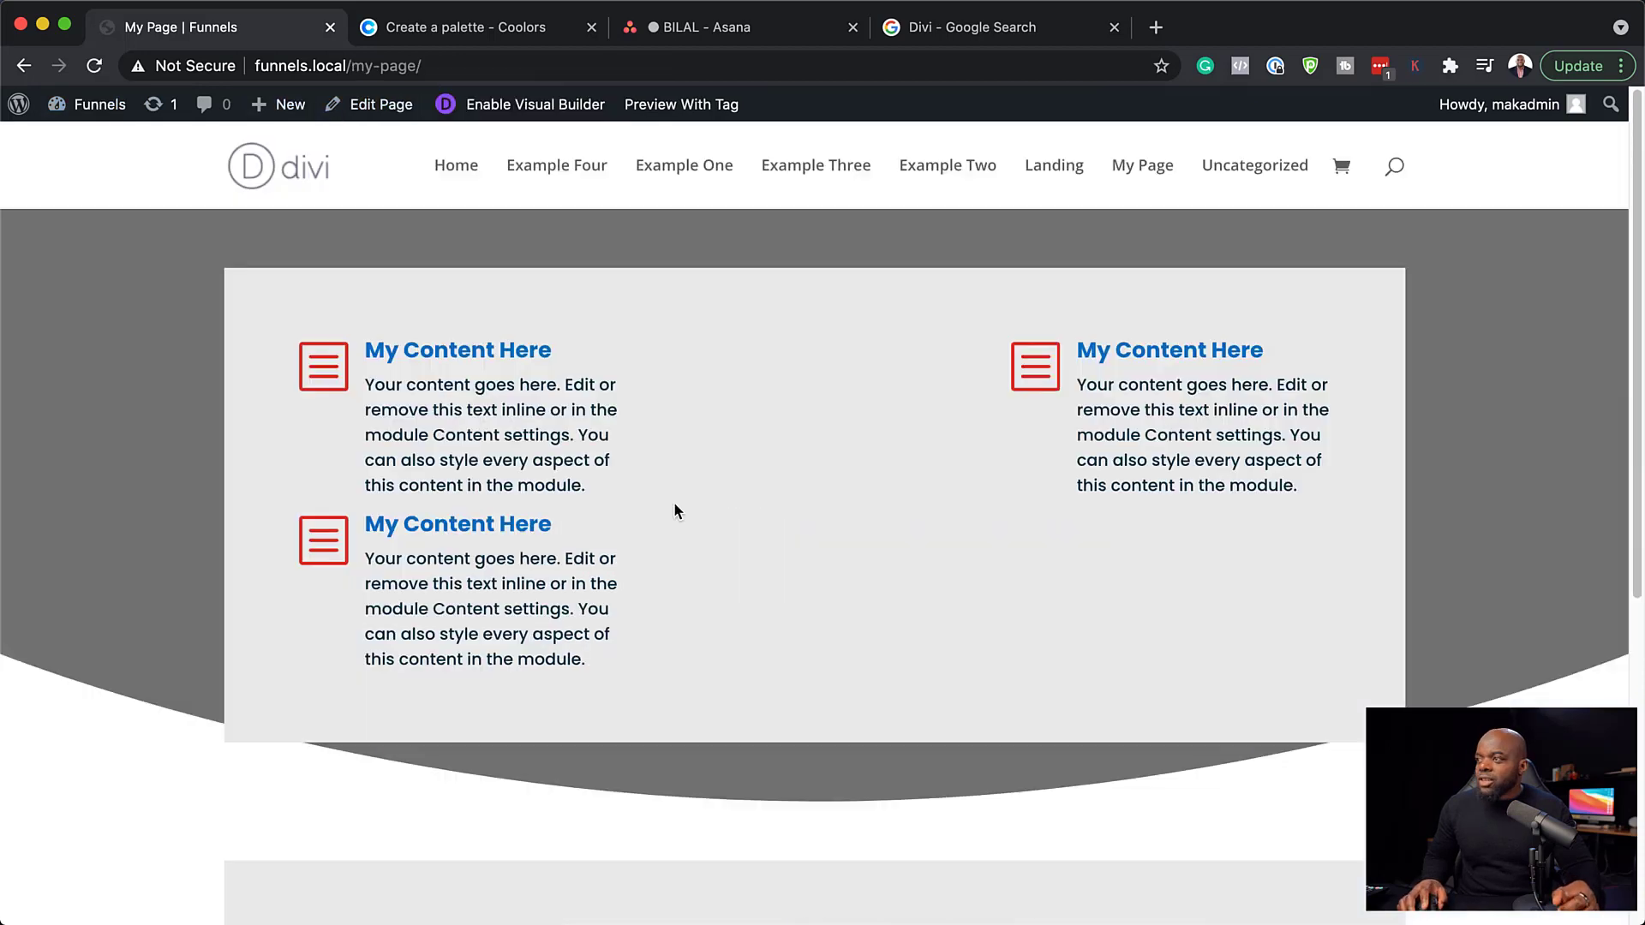
{"action": "scroll", "coordinate": [703, 670], "scroll_direction": "down", "scroll_amount": 6}
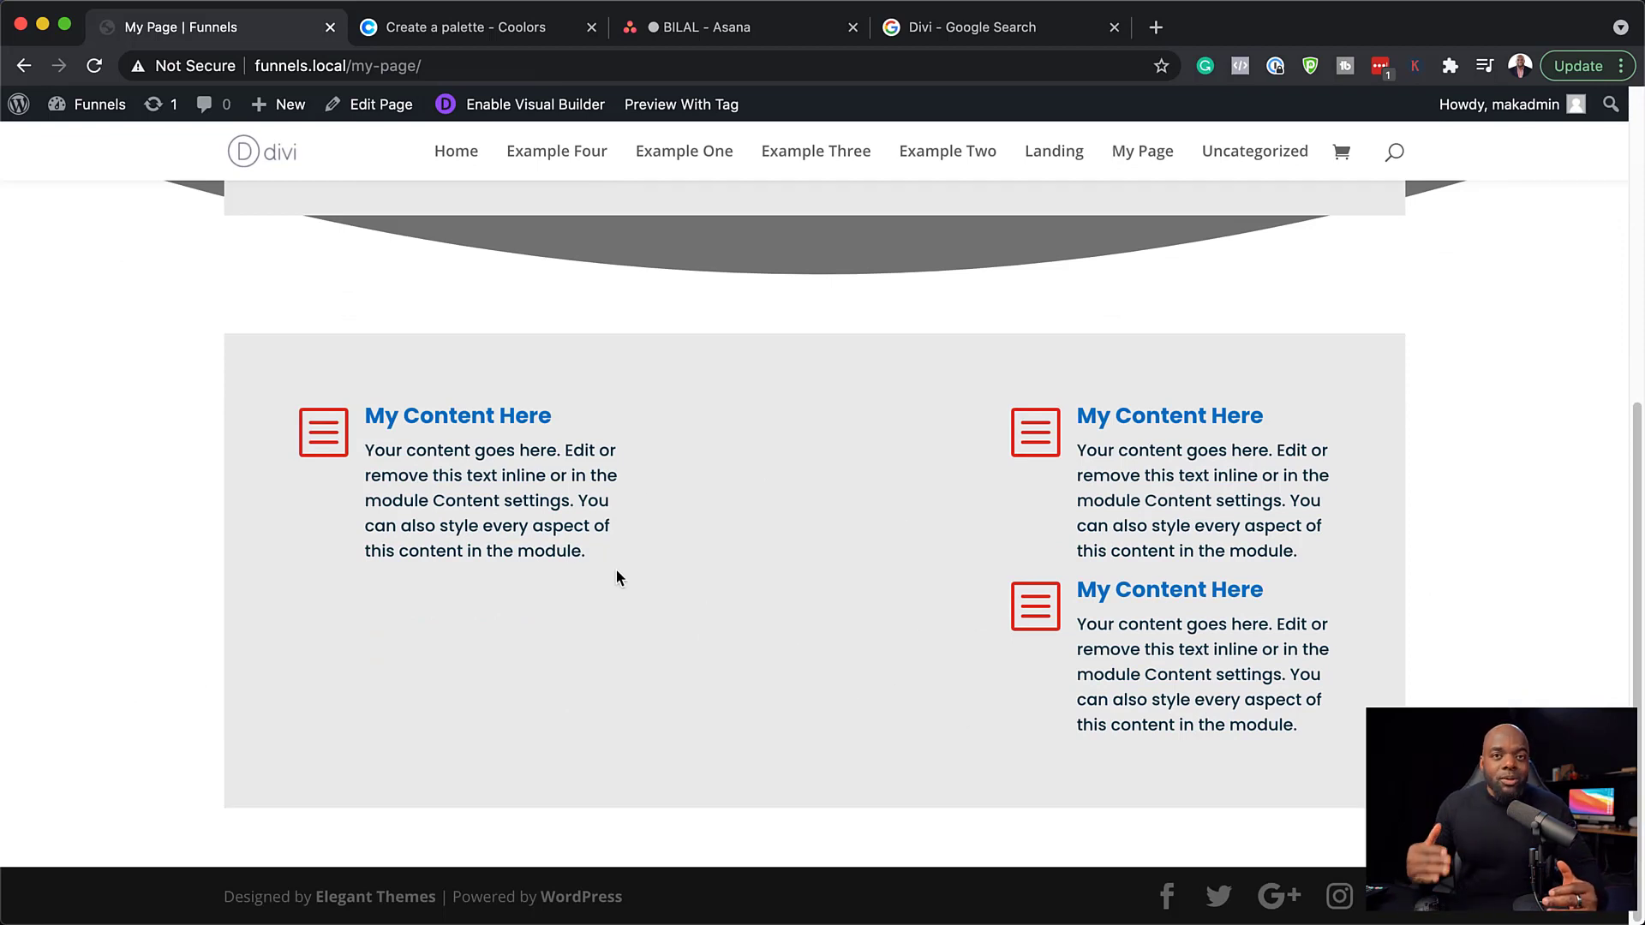
{"action": "scroll", "coordinate": [831, 686], "scroll_direction": "up", "scroll_amount": 5}
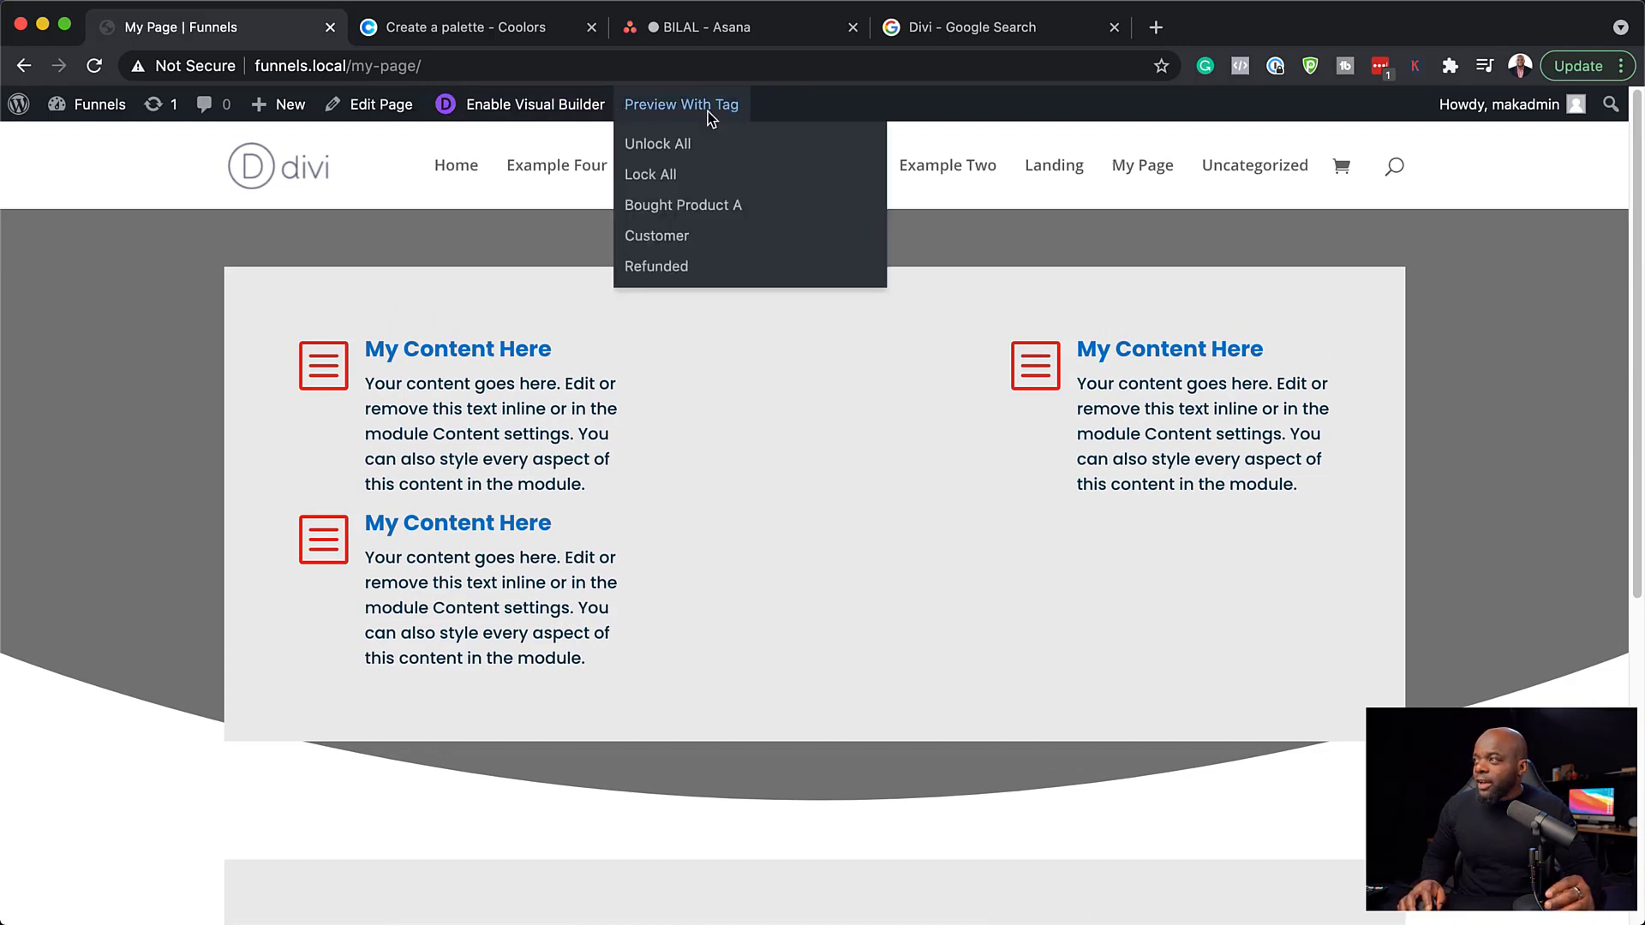
Reopen the page in the Visual Builder and browse the premade layout packs in the library.
{"action": "left_click", "coordinate": [562, 112]}
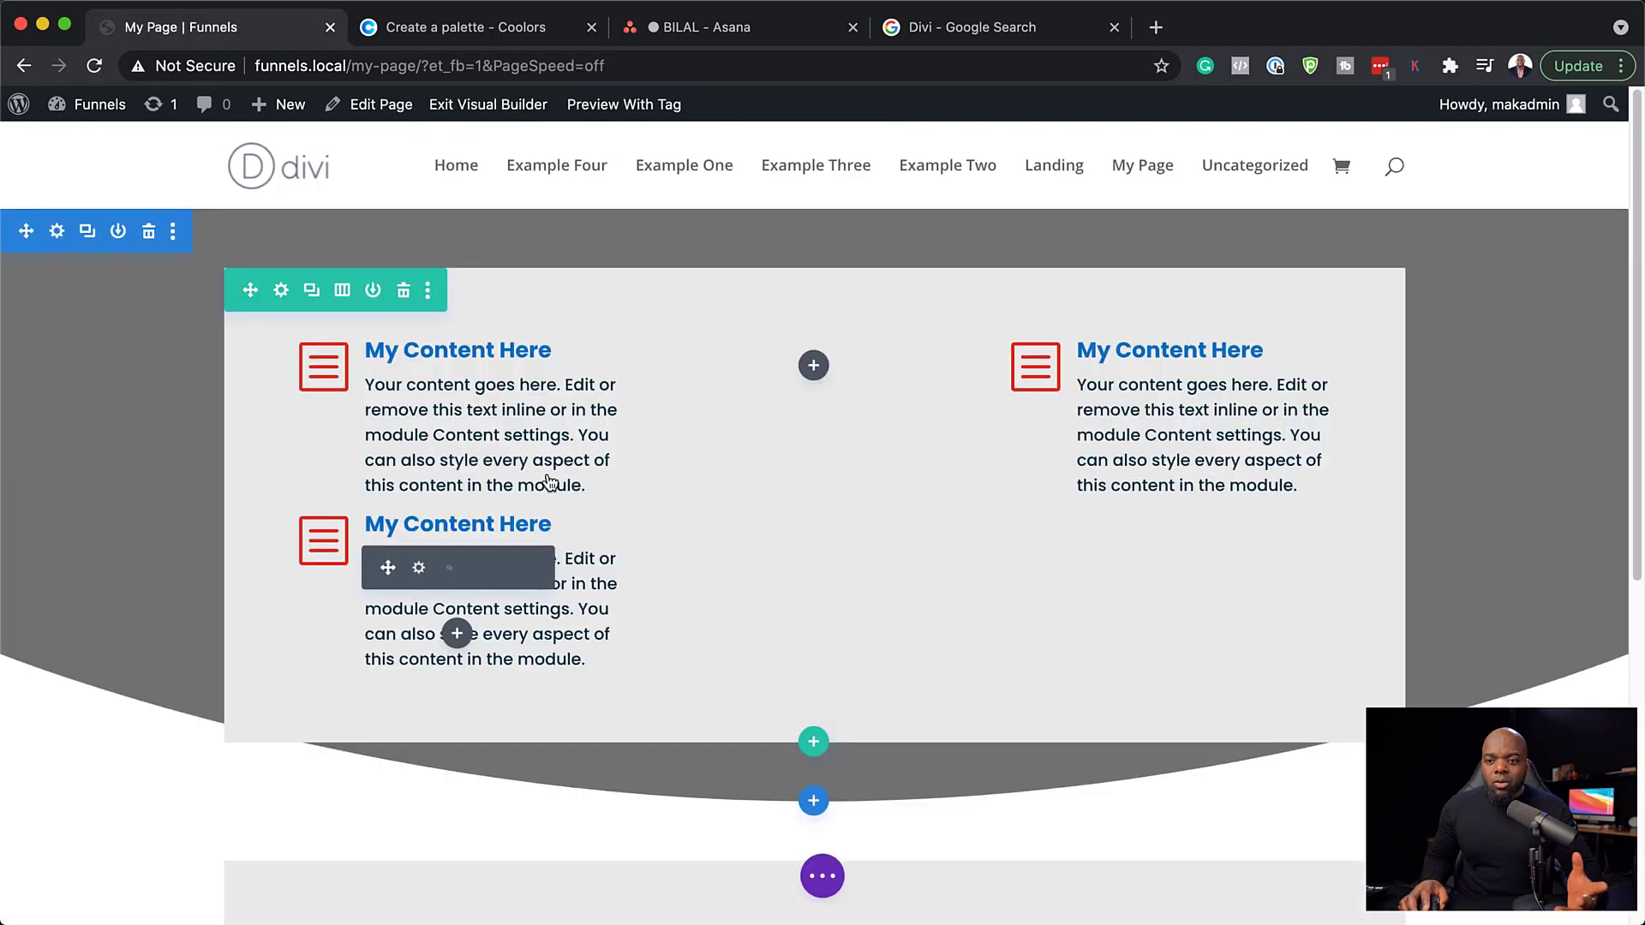
{"action": "left_click", "coordinate": [830, 883]}
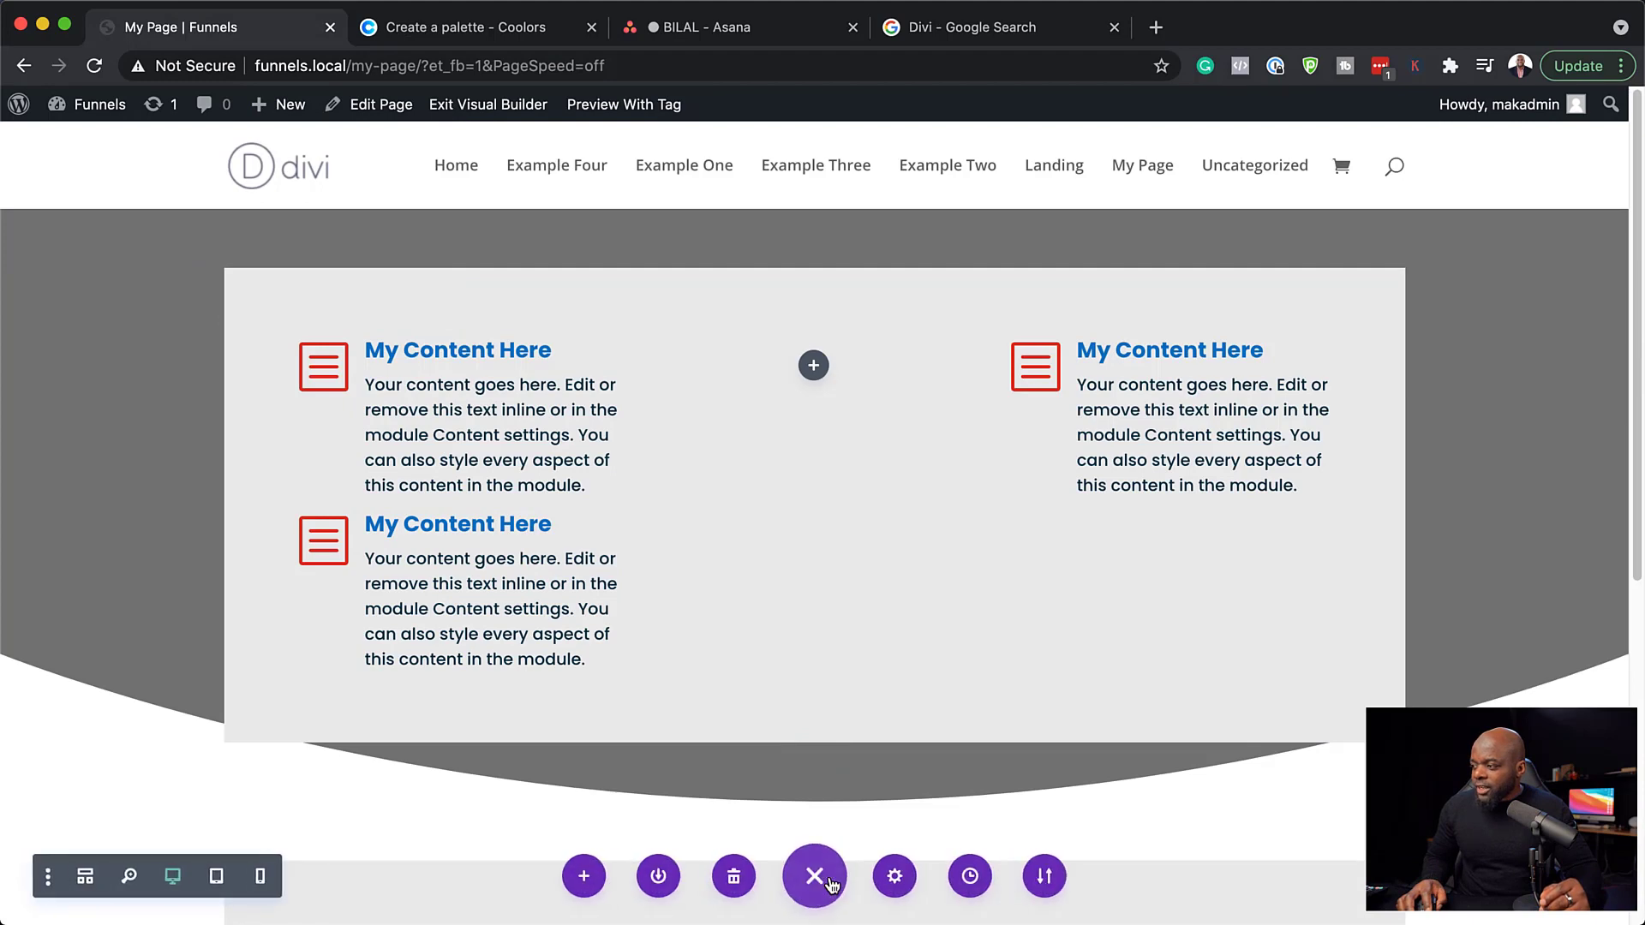
{"action": "left_click", "coordinate": [599, 881]}
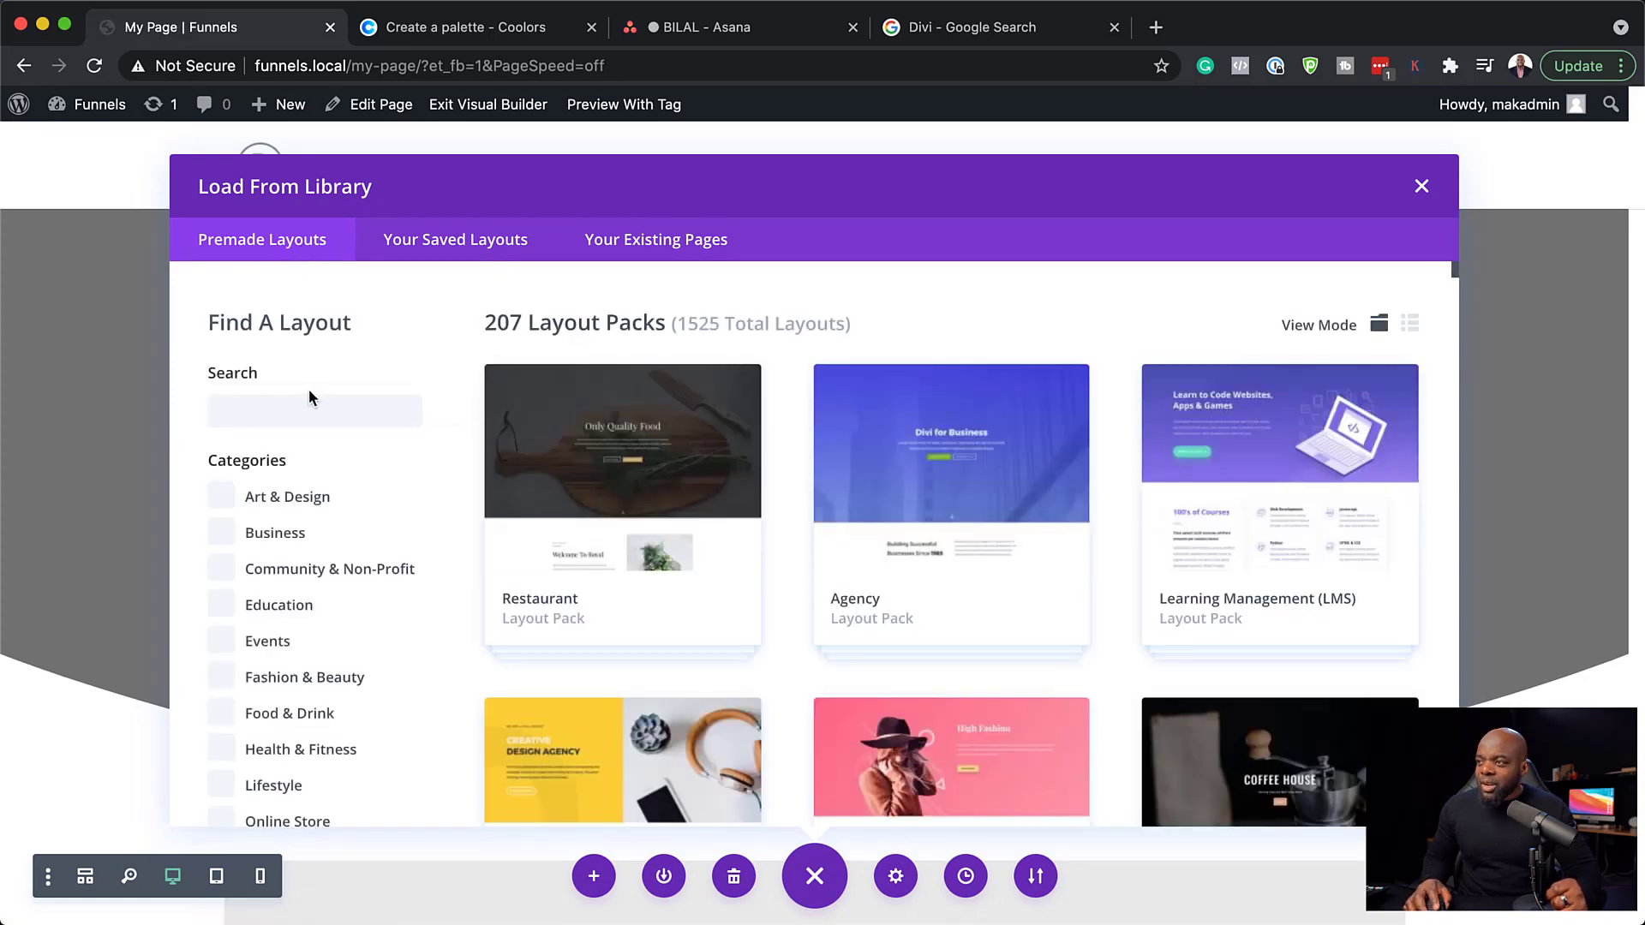
{"action": "scroll", "coordinate": [424, 583], "scroll_direction": "down", "scroll_amount": 4}
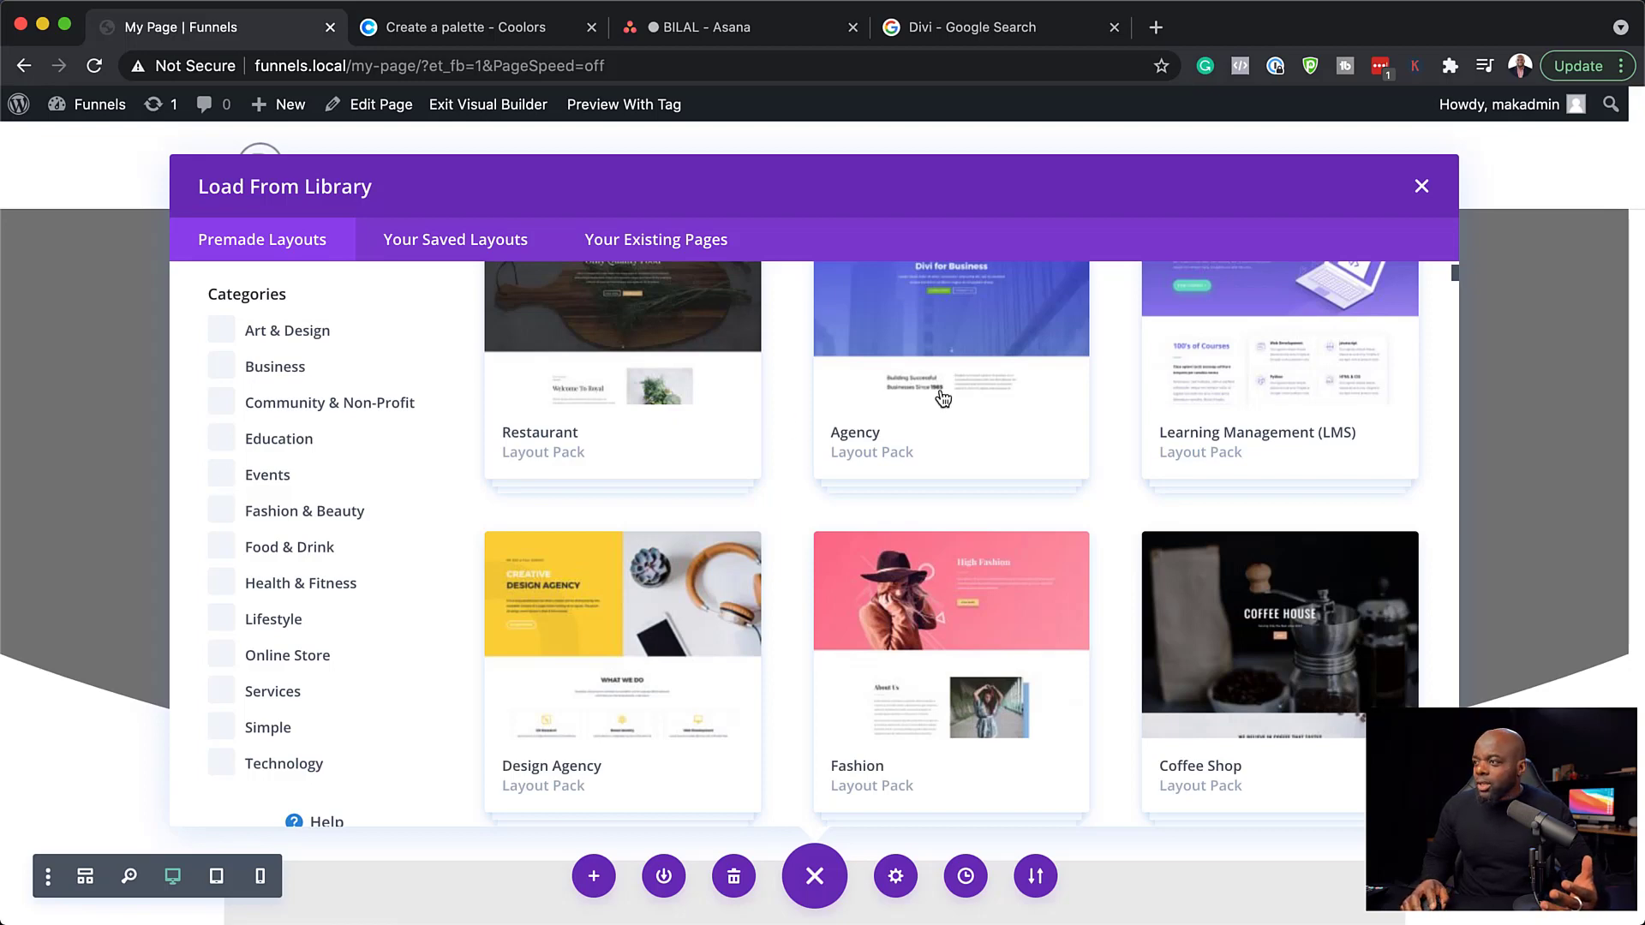
{"action": "scroll", "coordinate": [761, 474], "scroll_direction": "up", "scroll_amount": 3}
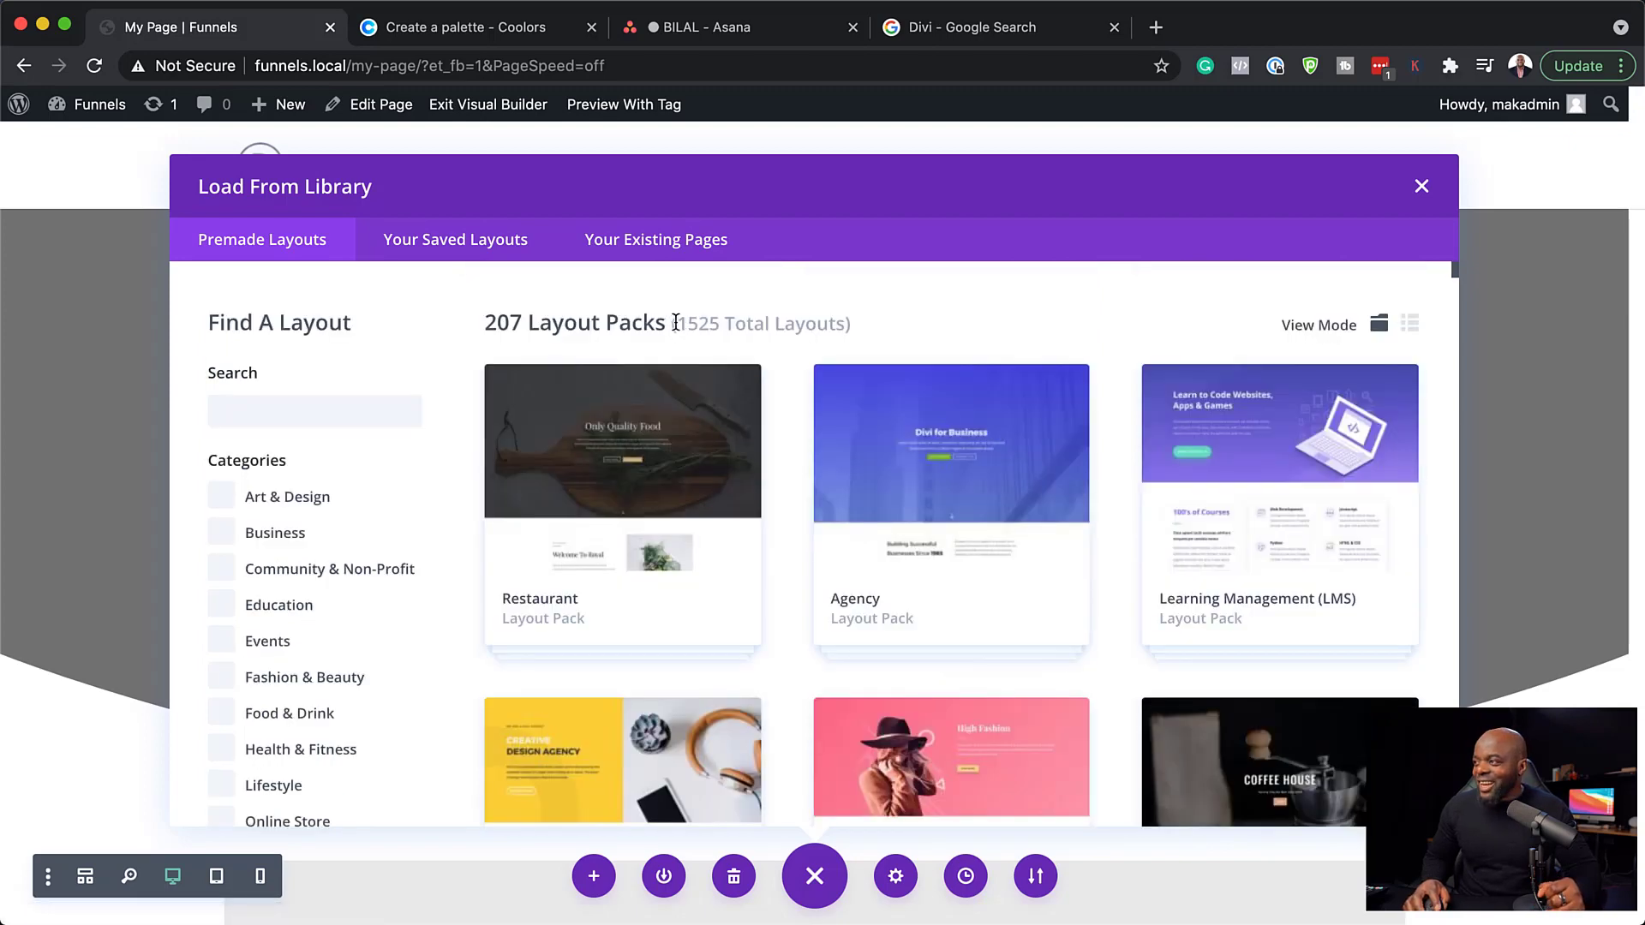
{"action": "left_click_drag", "start_coordinate": [684, 321], "coordinate": [829, 328]}
{"action": "left_click", "coordinate": [655, 316]}
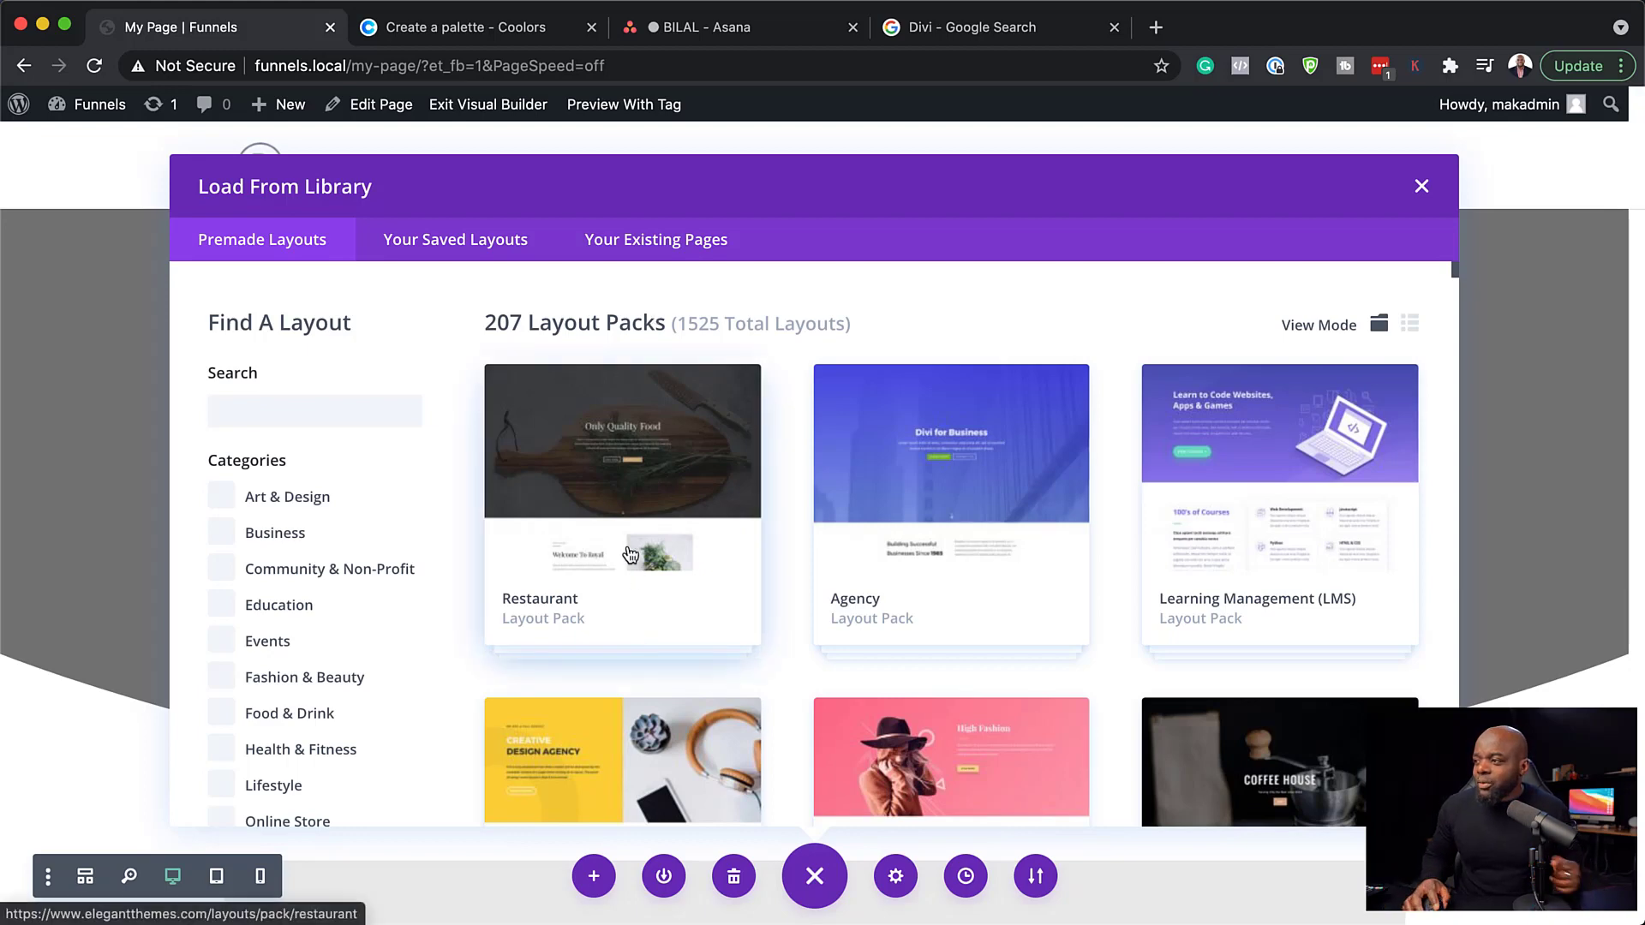
Load the Restaurant Landing Page layout with existing content replaced, and look through the resulting page.
{"action": "left_click", "coordinate": [643, 492]}
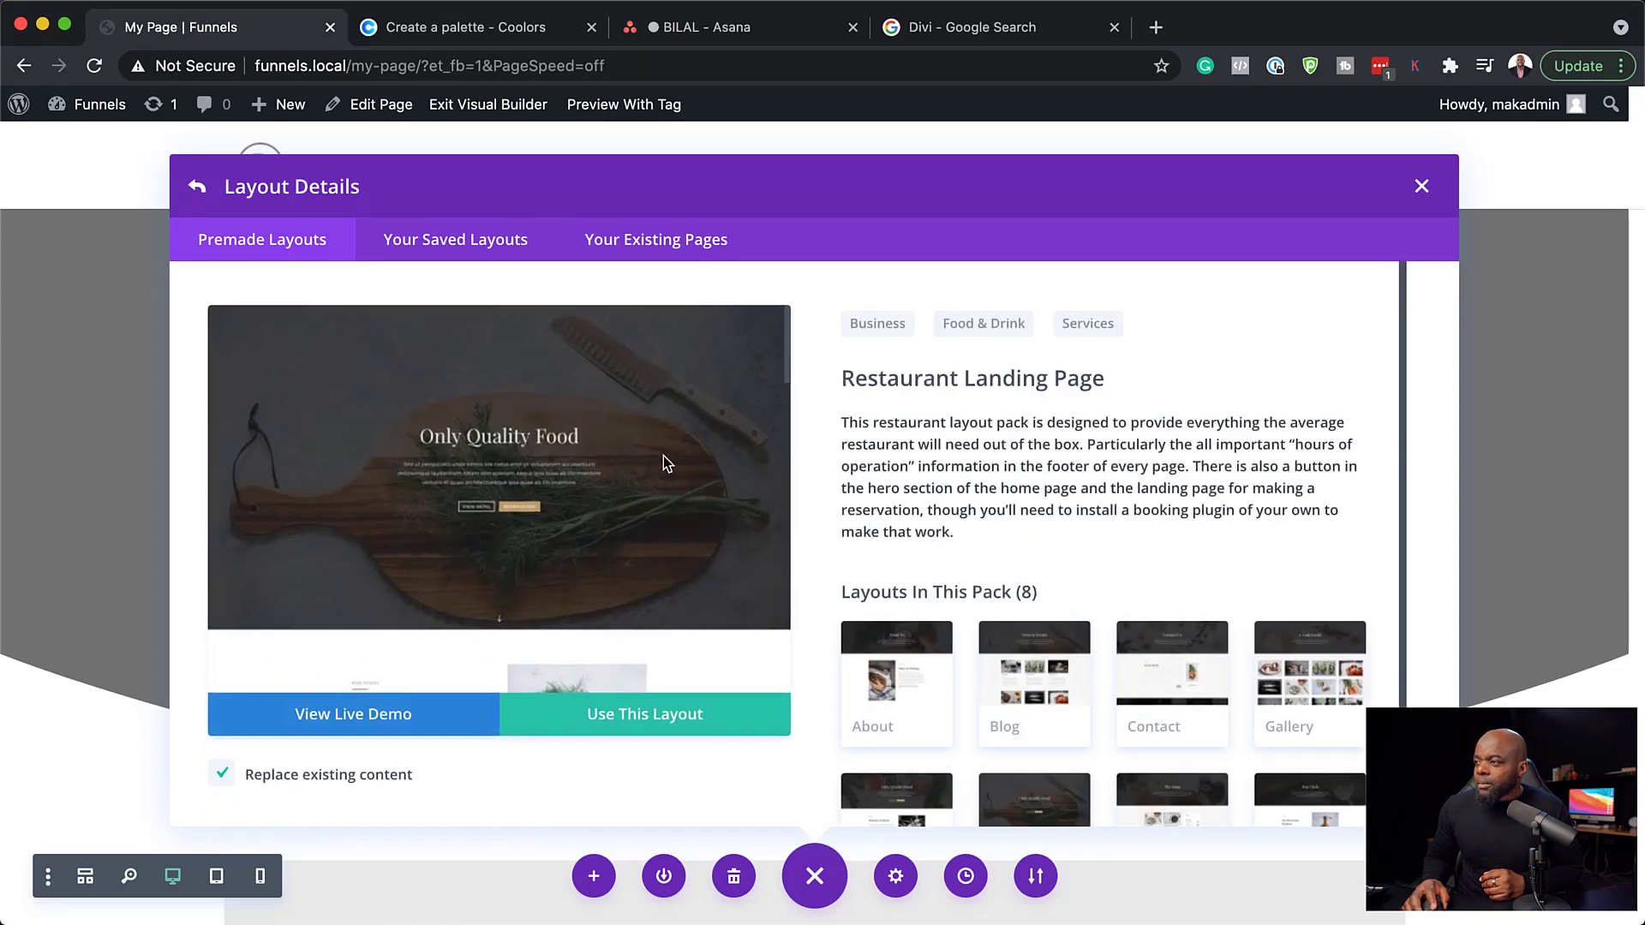
{"action": "scroll", "coordinate": [963, 545], "scroll_direction": "down", "scroll_amount": 2}
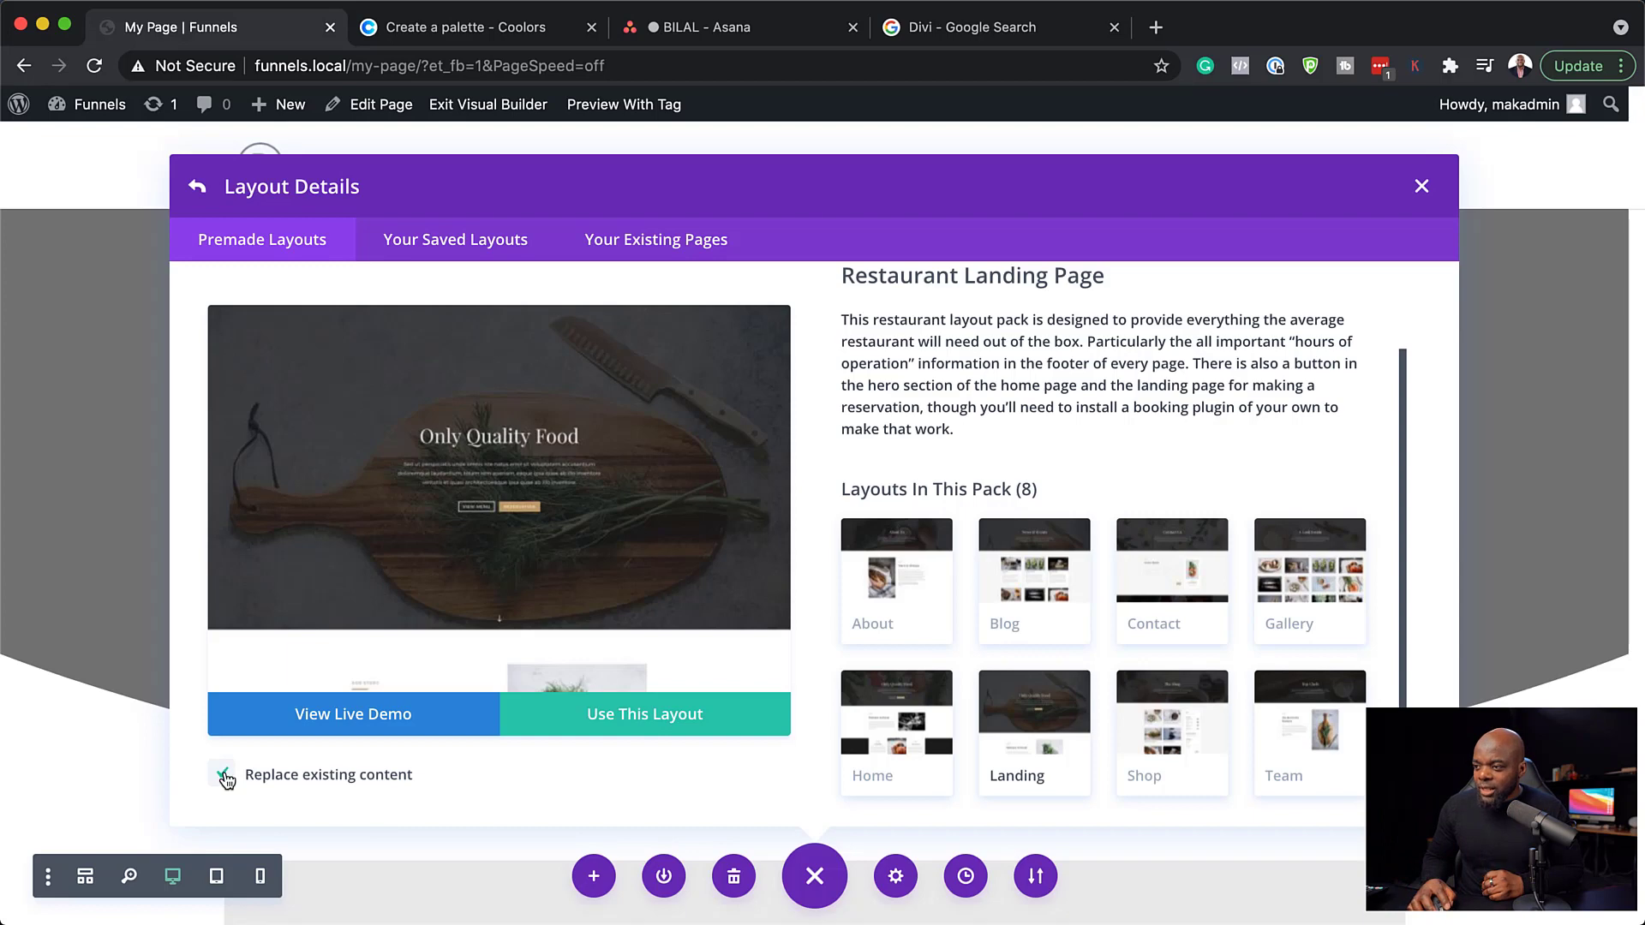
{"action": "left_click", "coordinate": [691, 726]}
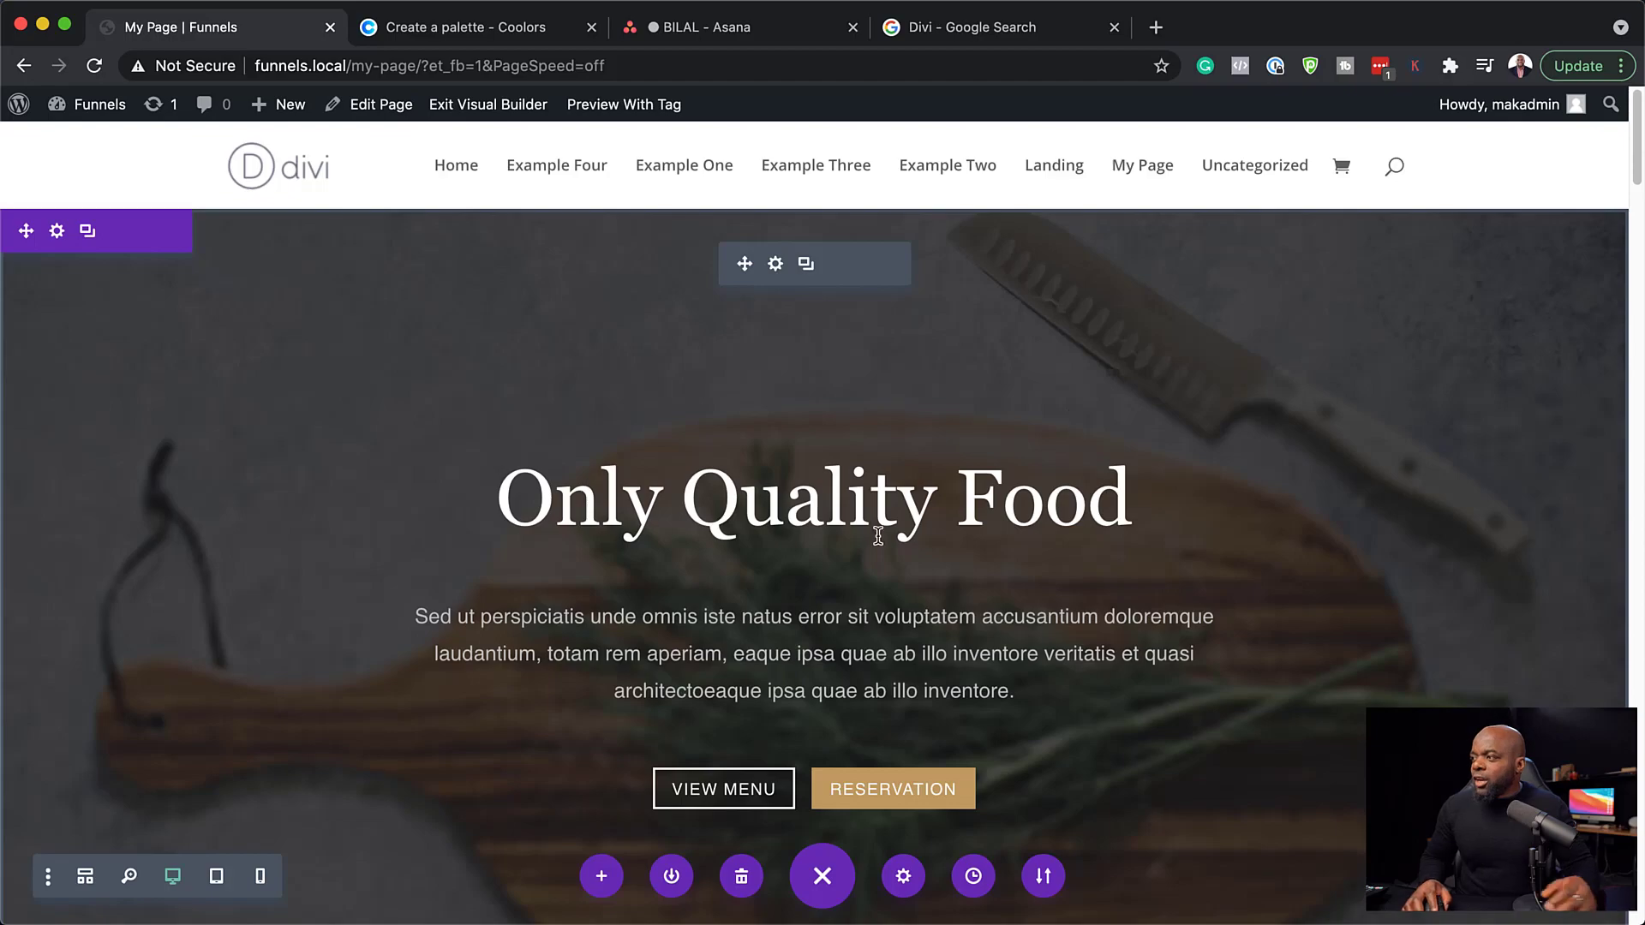
{"action": "scroll", "coordinate": [882, 527], "scroll_direction": "down", "scroll_amount": 3}
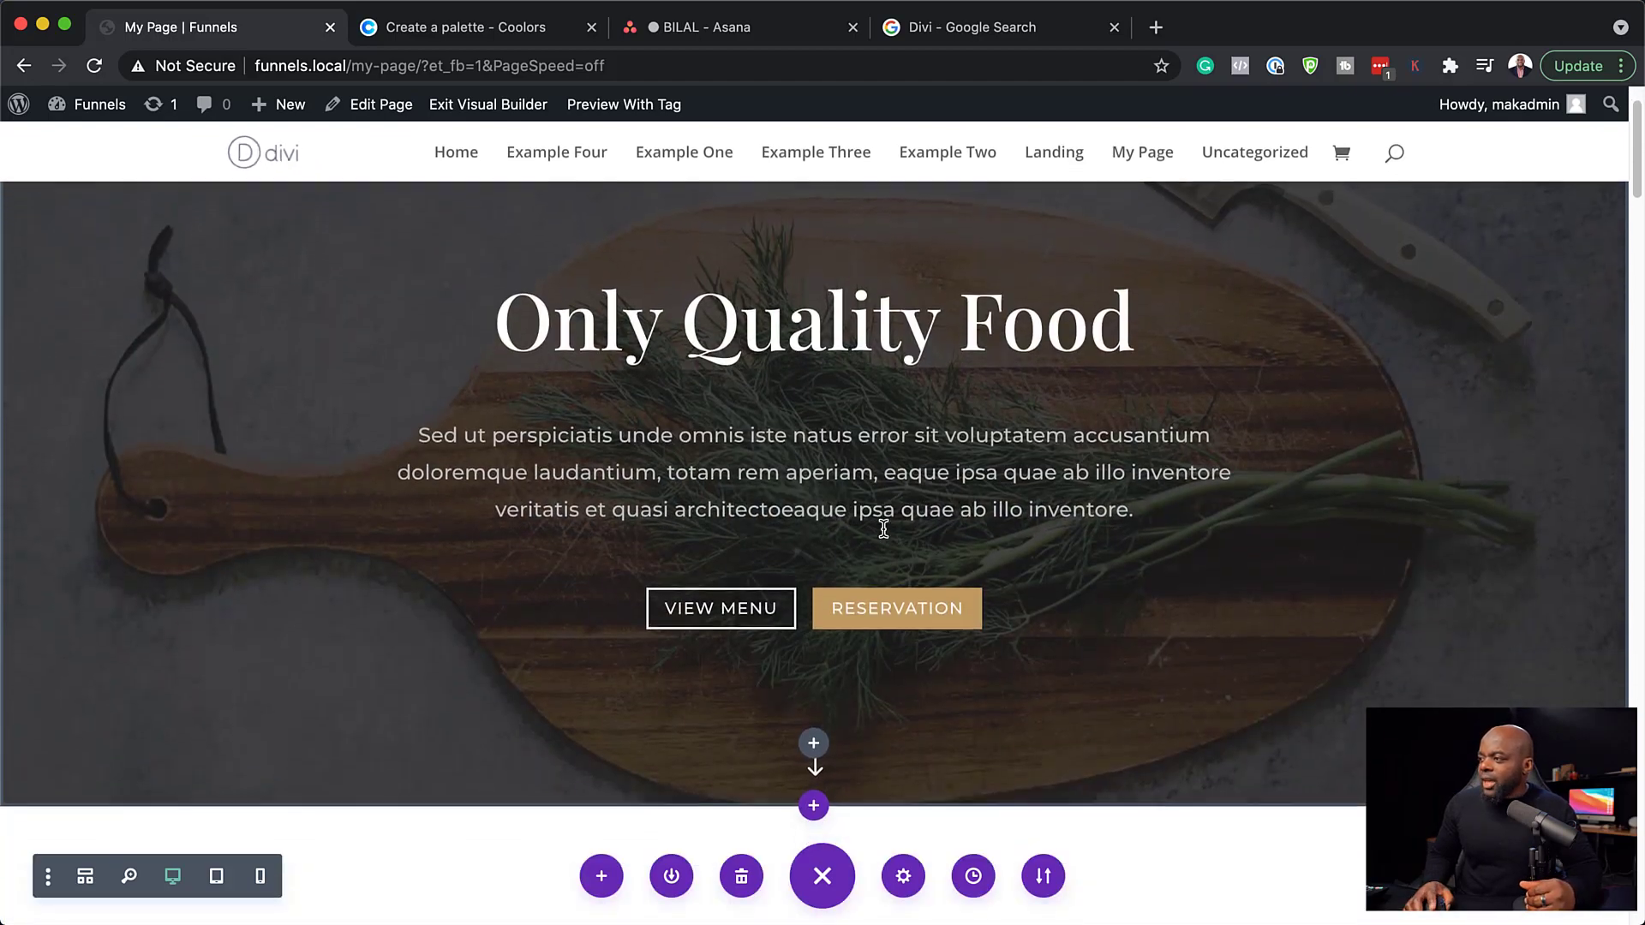
{"action": "scroll", "coordinate": [883, 529], "scroll_direction": "down", "scroll_amount": 8}
{"action": "scroll", "coordinate": [884, 530], "scroll_direction": "down", "scroll_amount": 15}
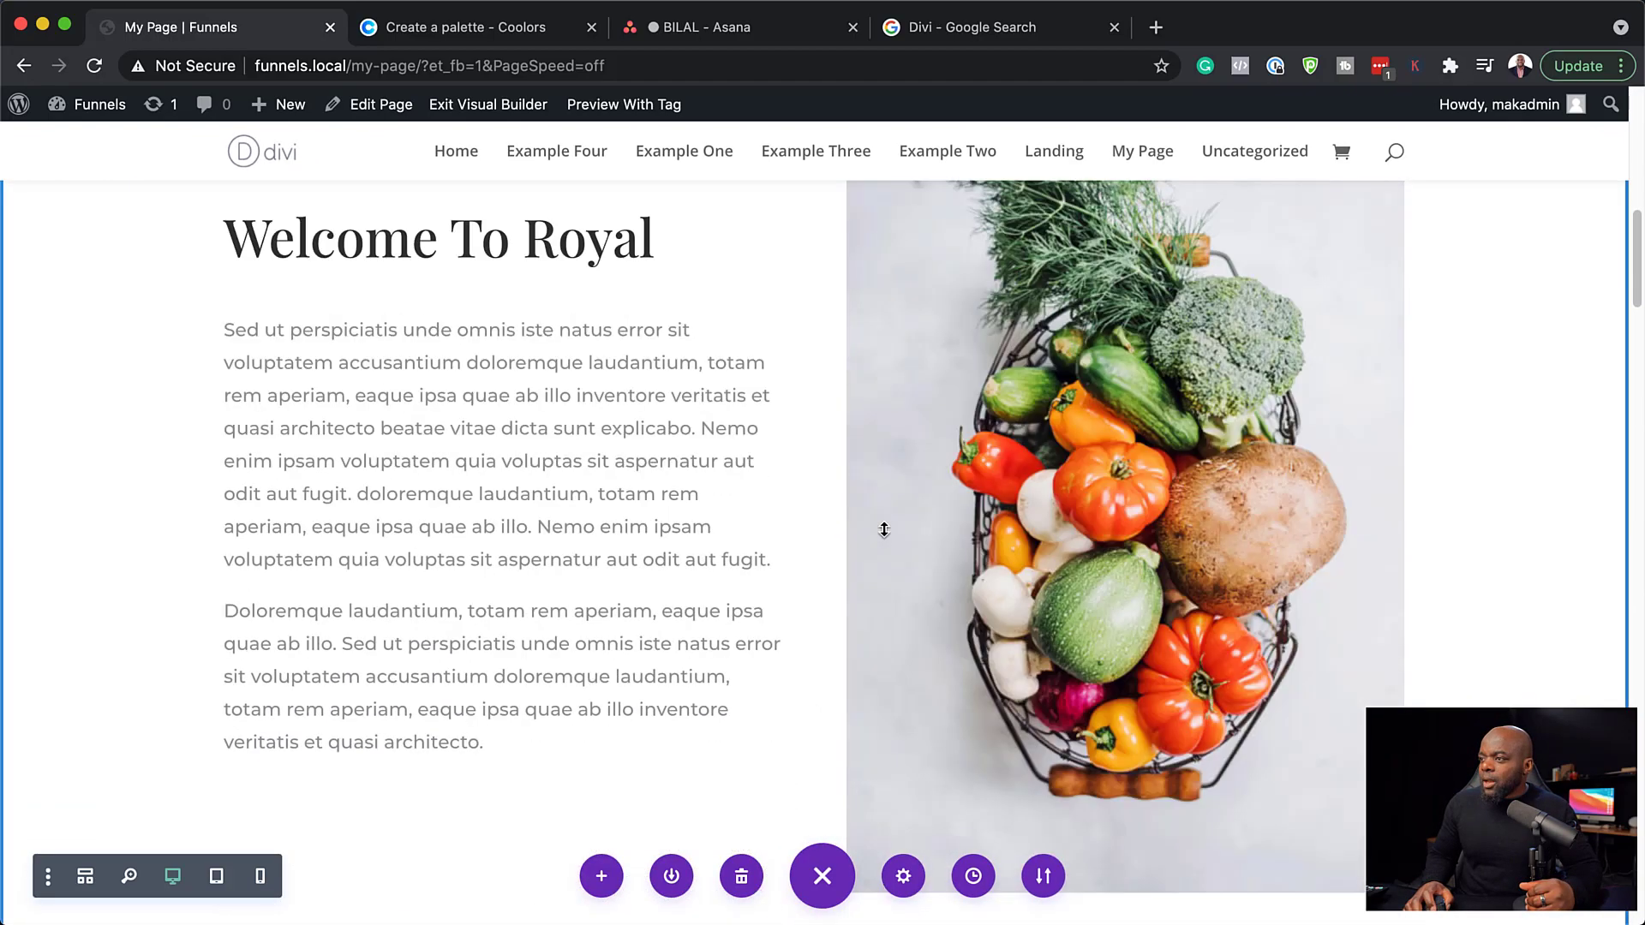
{"action": "scroll", "coordinate": [885, 527], "scroll_direction": "down", "scroll_amount": 12}
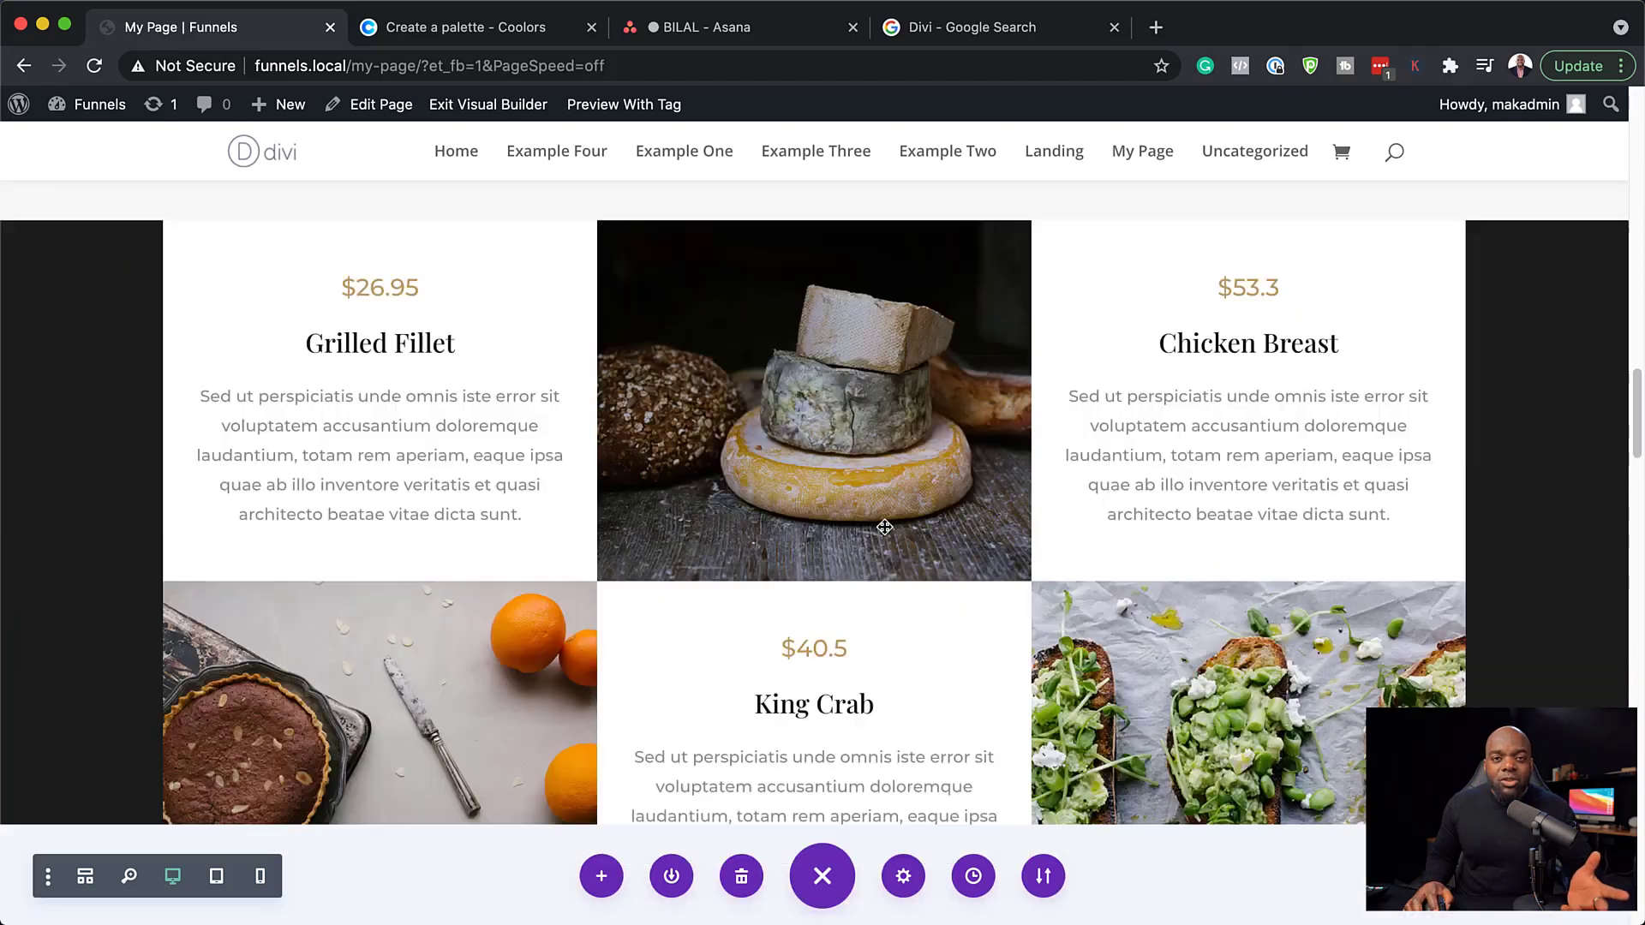
Remove the word "Only" from the hero heading so that it reads "Quality Food".
{"action": "scroll", "coordinate": [884, 526], "scroll_direction": "down", "scroll_amount": 10}
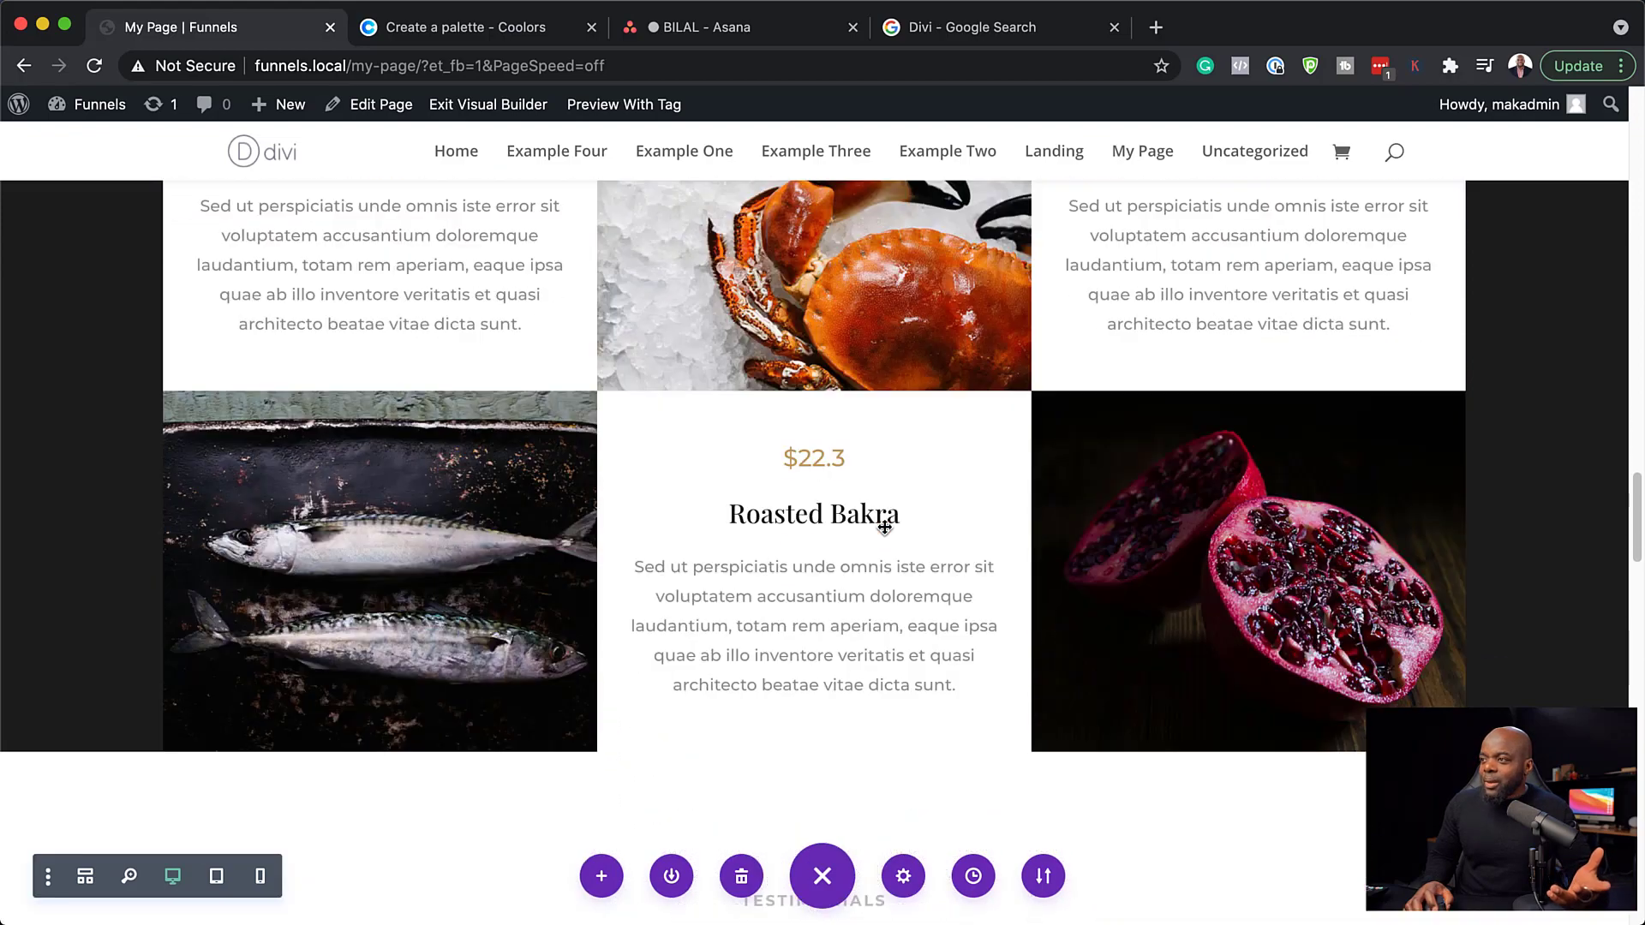
{"action": "scroll", "coordinate": [886, 525], "scroll_direction": "up", "scroll_amount": 20}
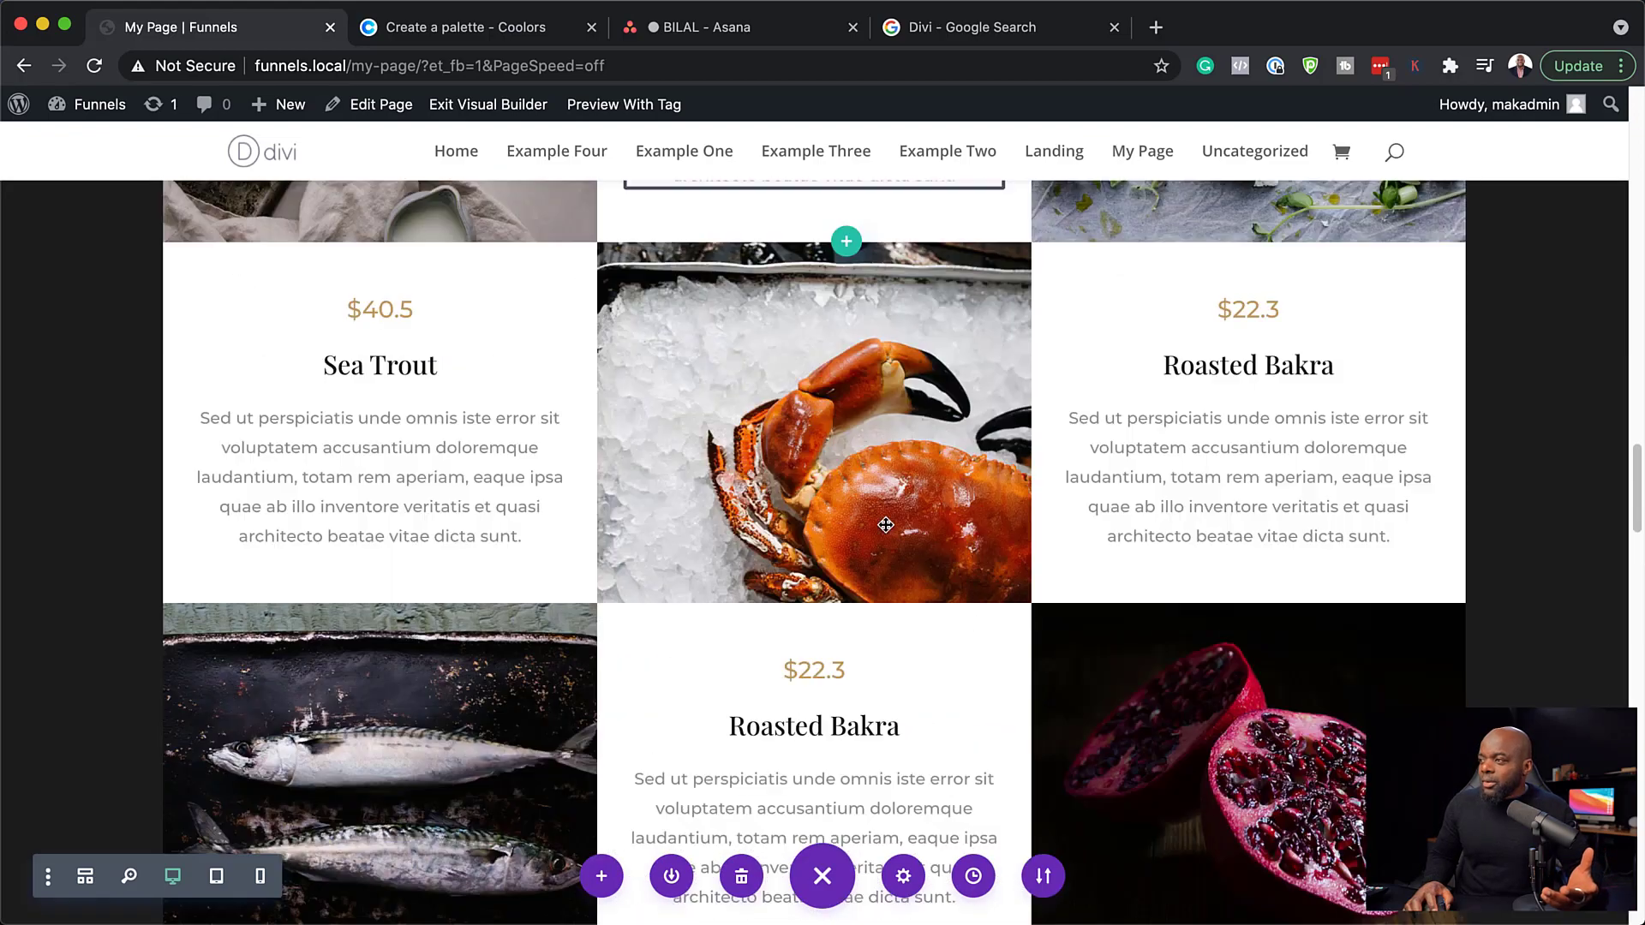
{"action": "scroll", "coordinate": [886, 523], "scroll_direction": "up", "scroll_amount": 10}
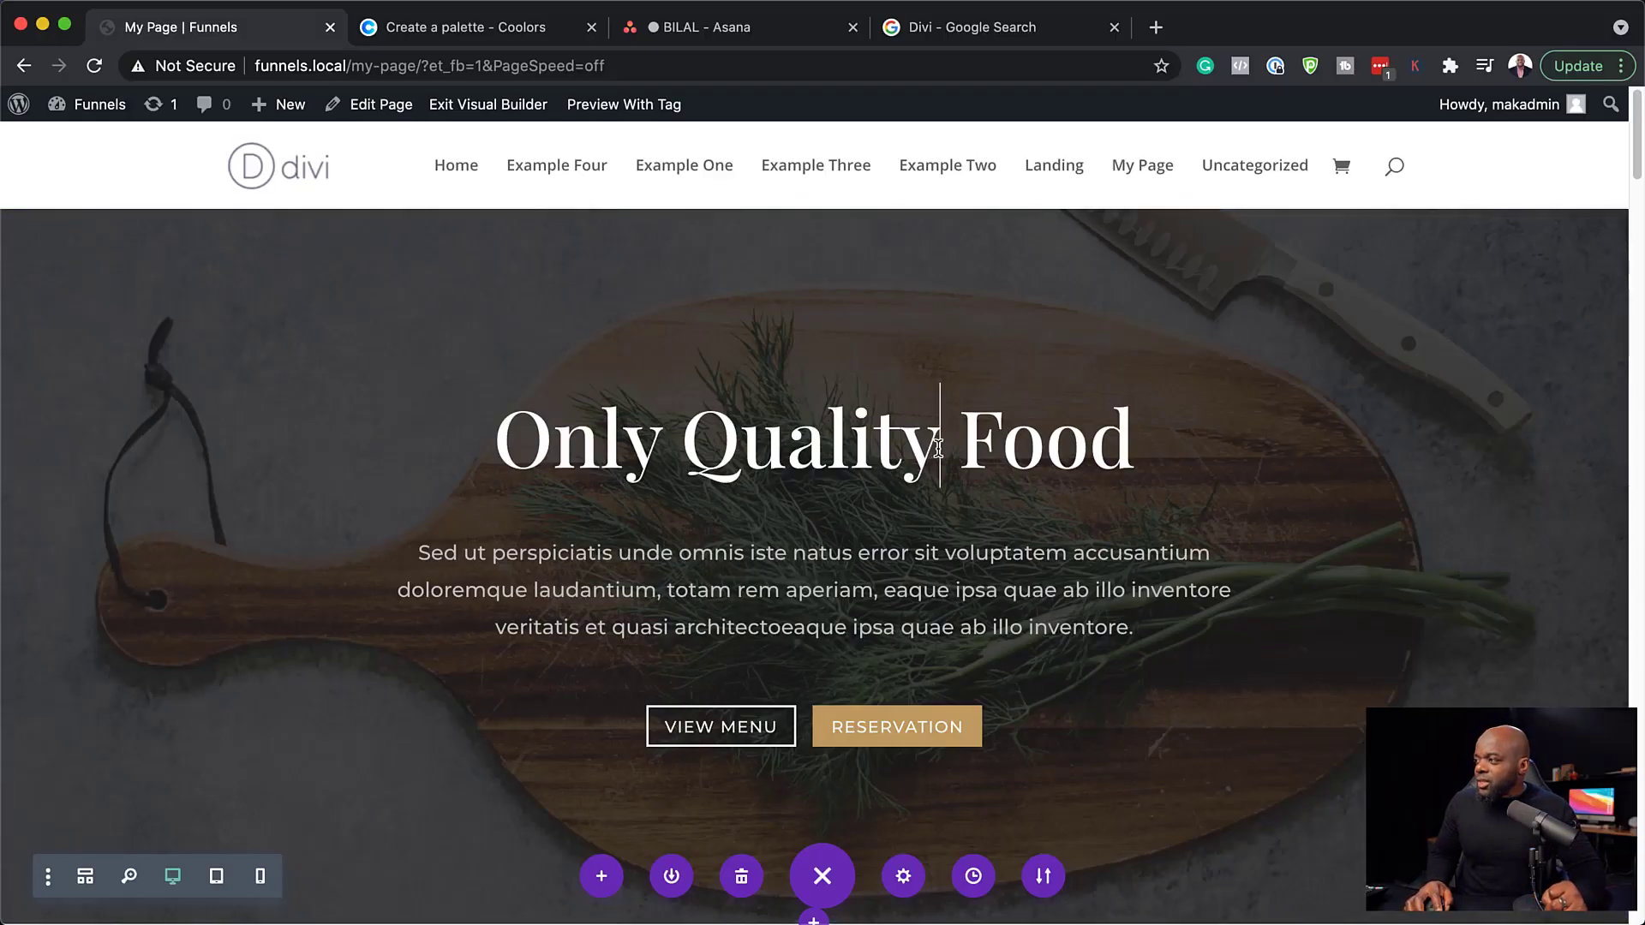
{"action": "left_click_drag", "start_coordinate": [939, 449], "coordinate": [685, 457]}
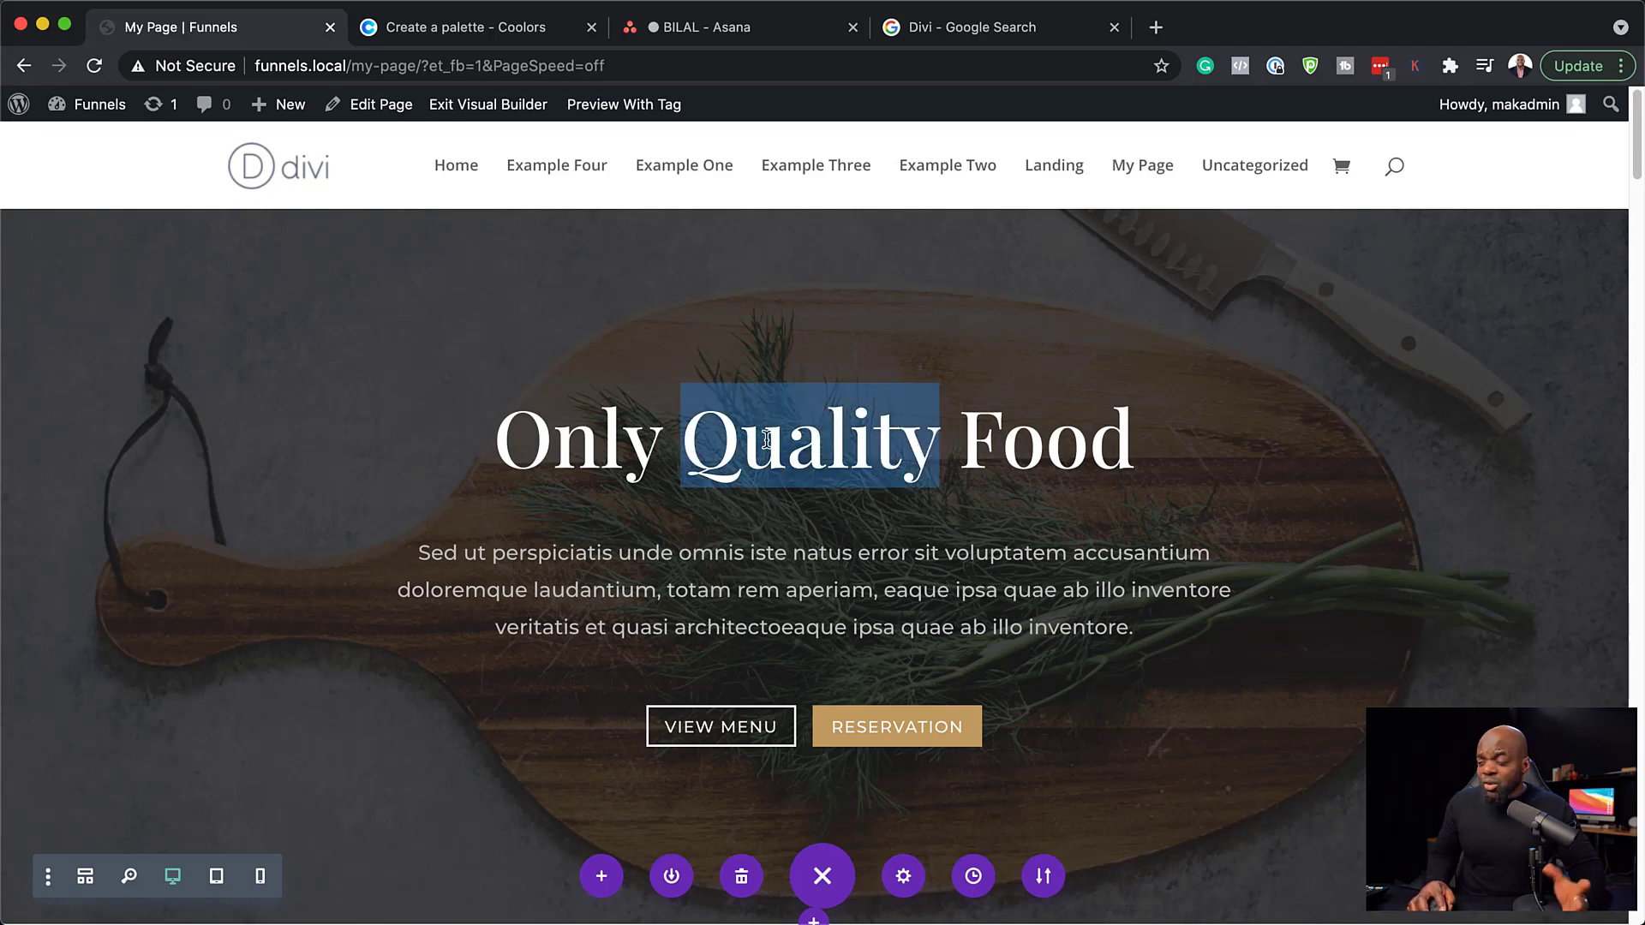
{"action": "left_click", "coordinate": [712, 447]}
{"action": "left_click_drag", "start_coordinate": [665, 447], "coordinate": [517, 446]}
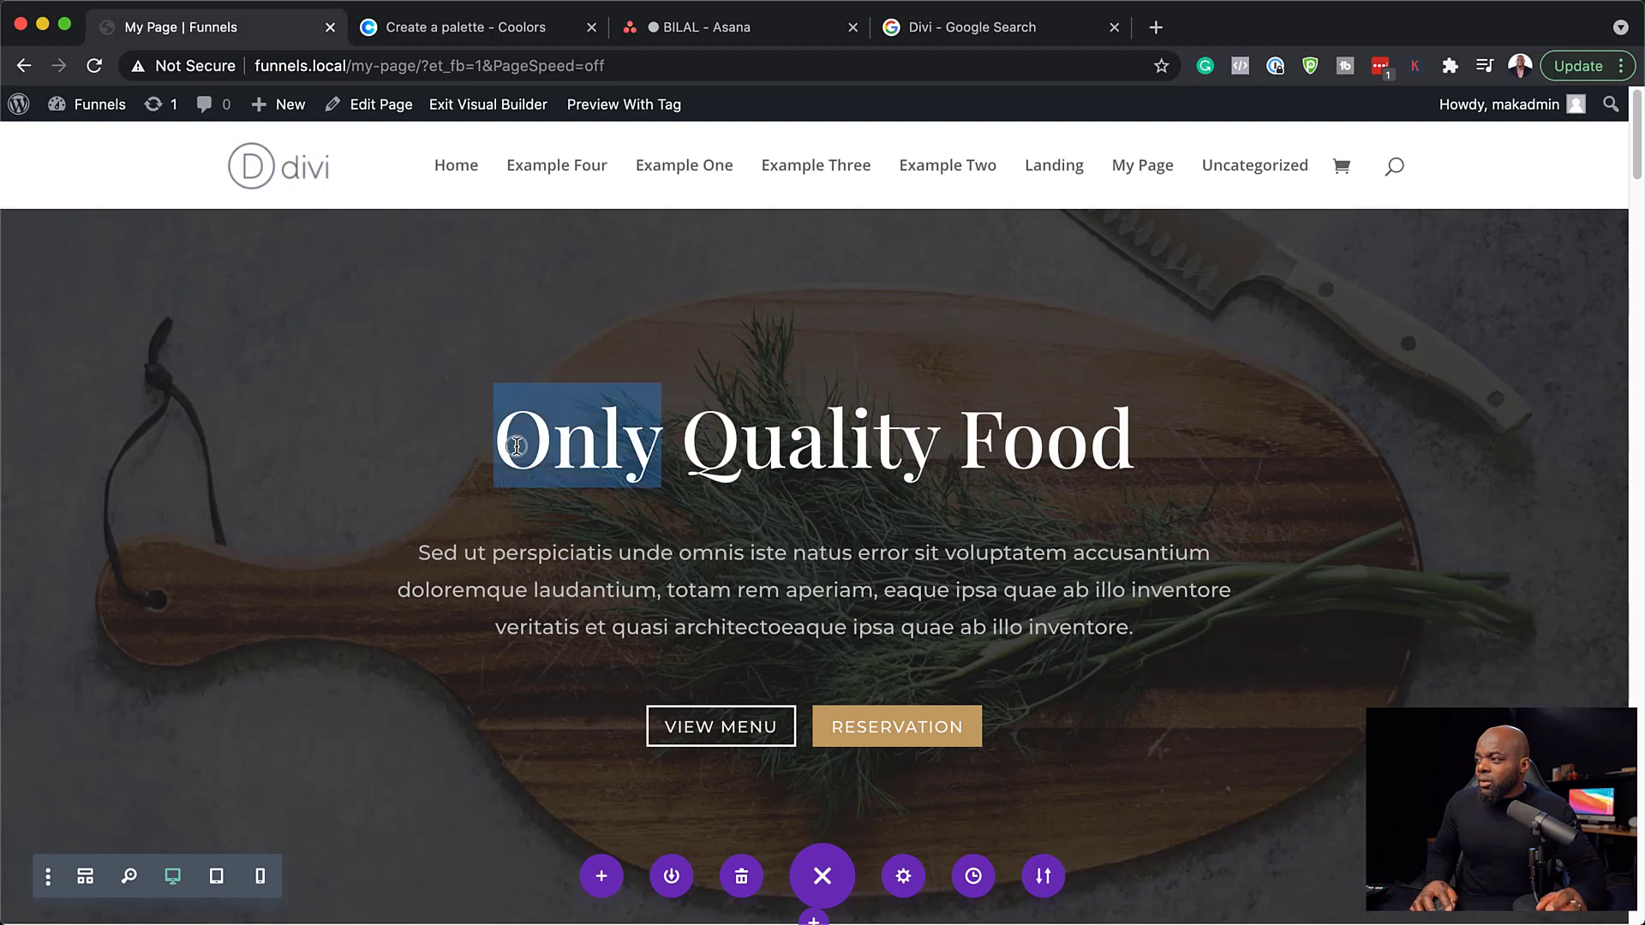
{"action": "key", "text": "BackSpace"}
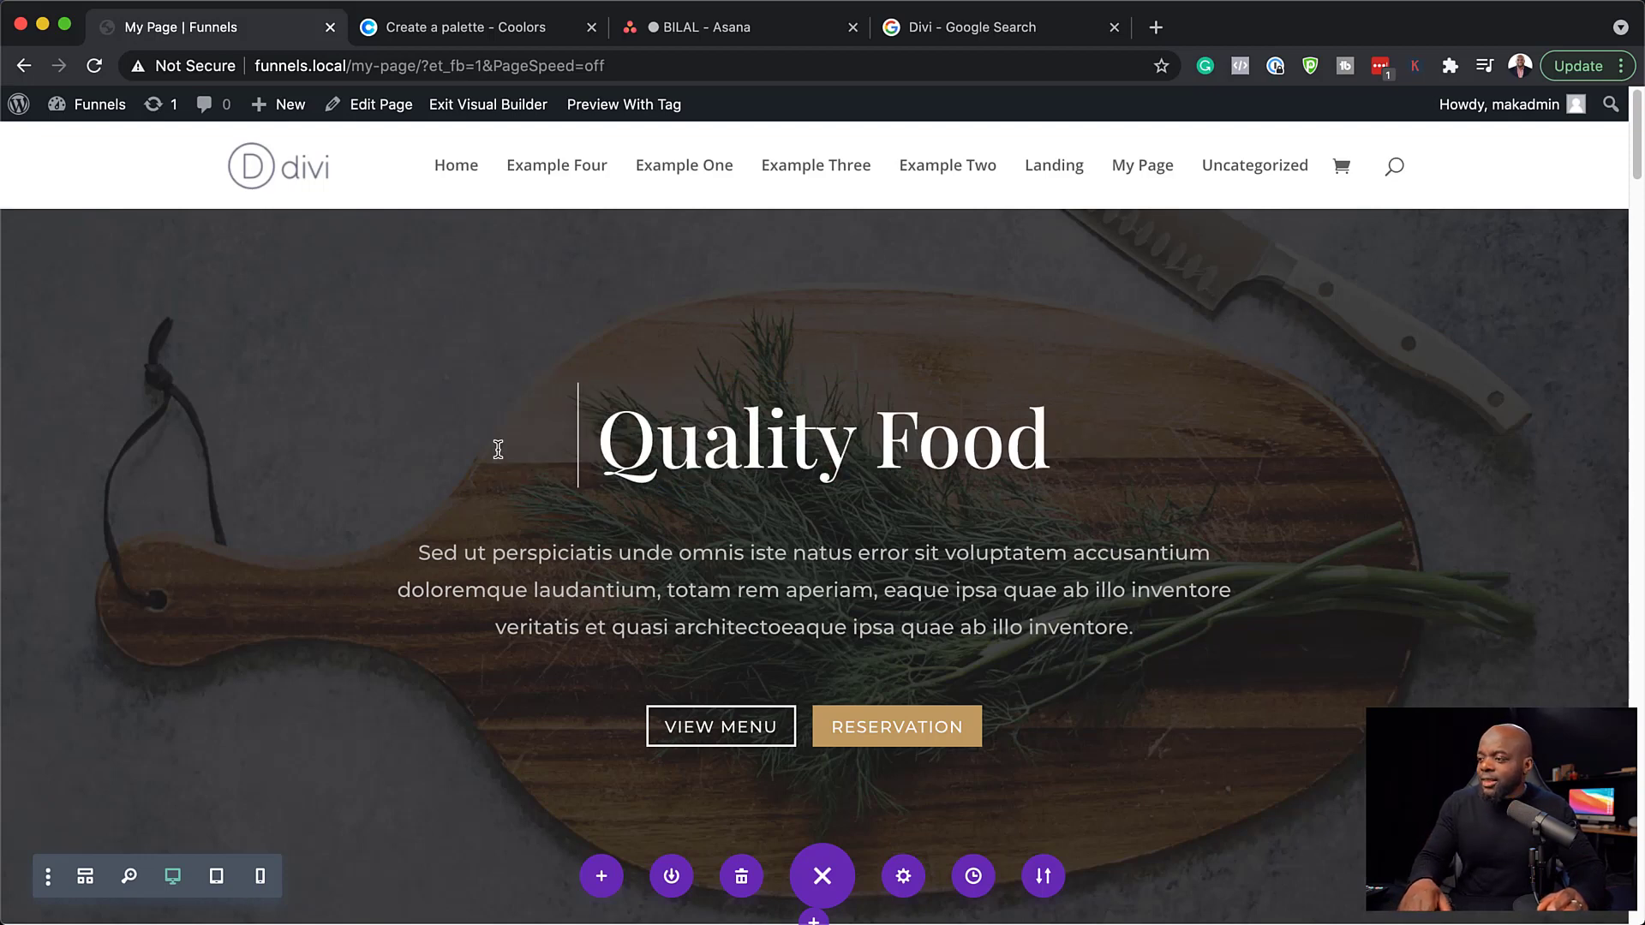
{"action": "key", "text": "Delete"}
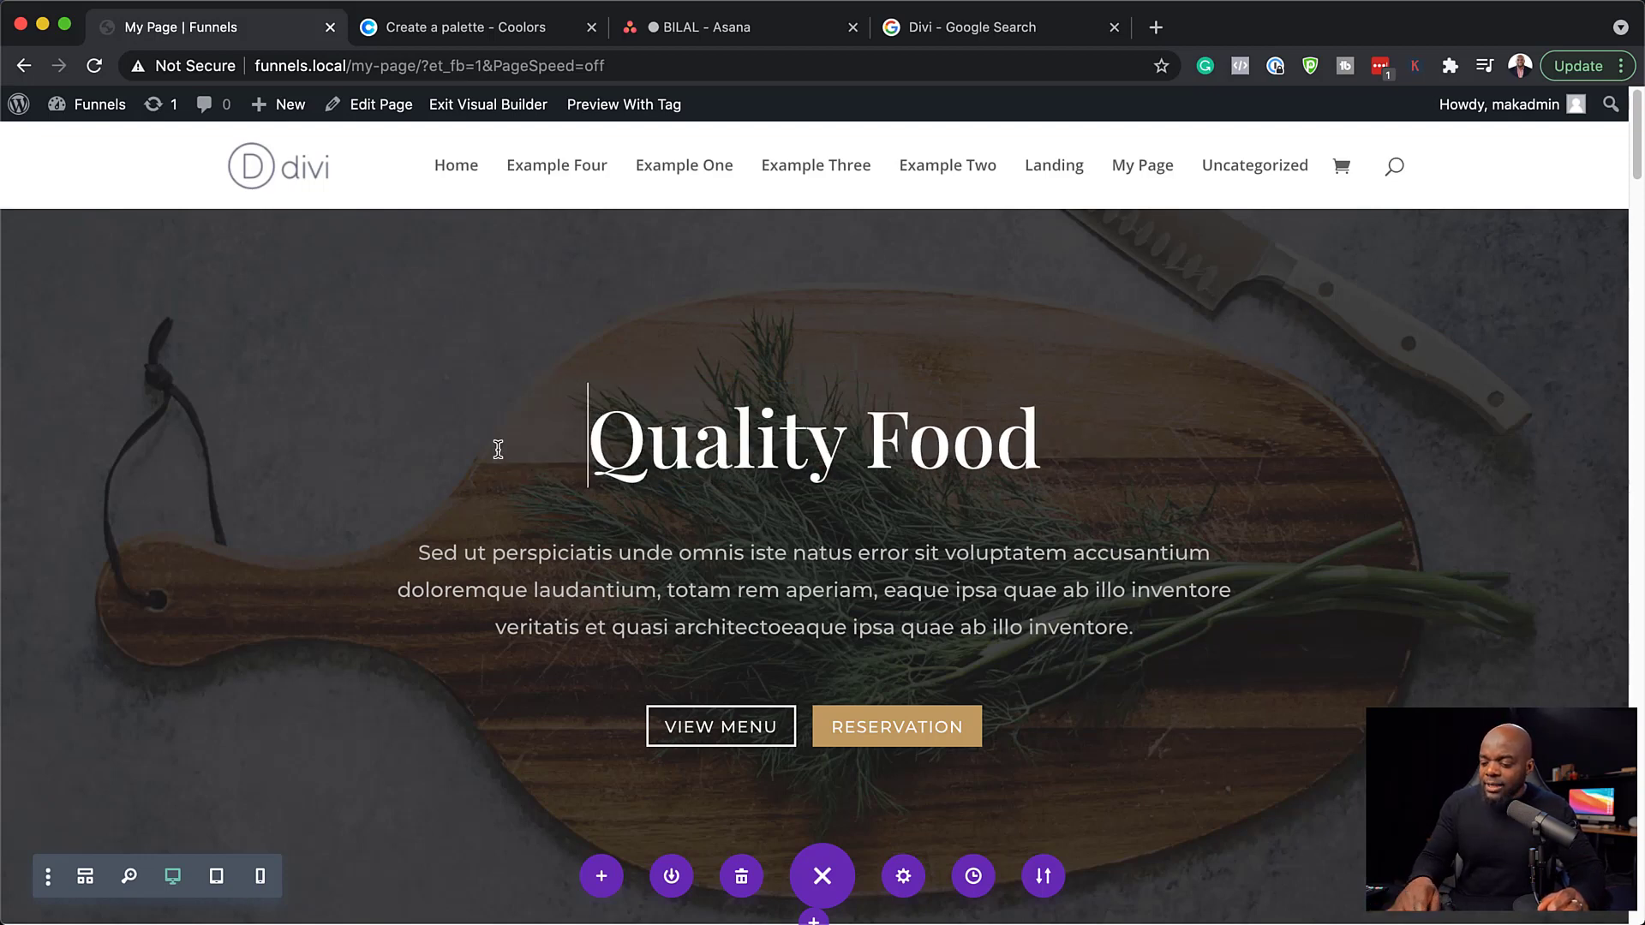
{"action": "left_click", "coordinate": [450, 552]}
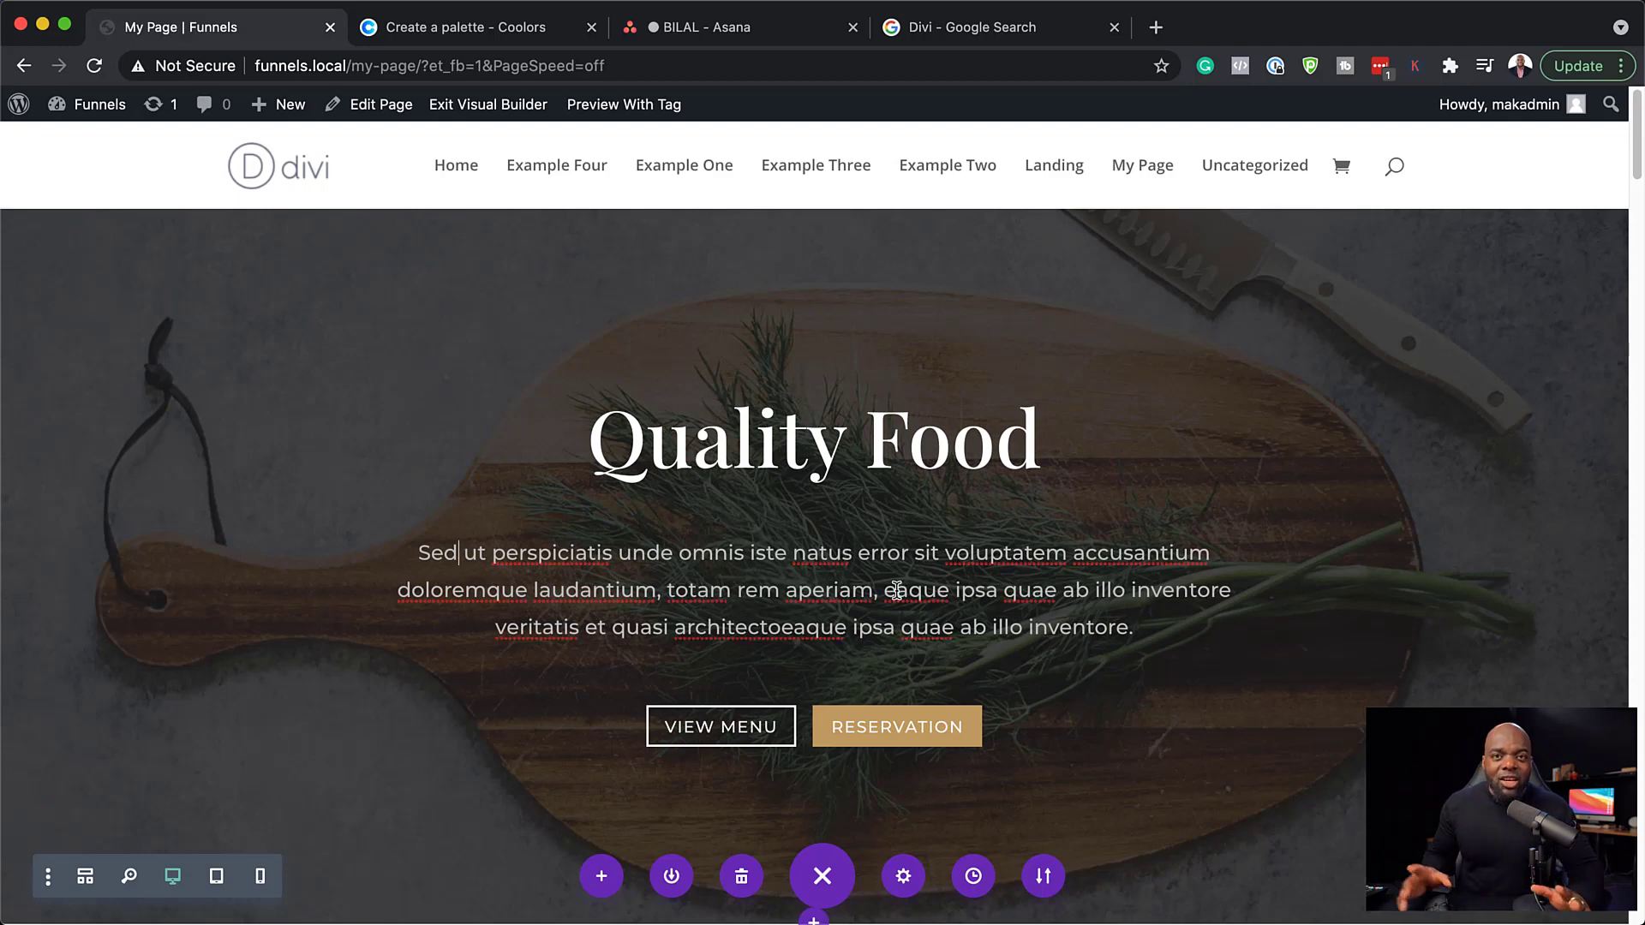
{"action": "scroll", "coordinate": [1019, 630], "scroll_direction": "down", "scroll_amount": 4}
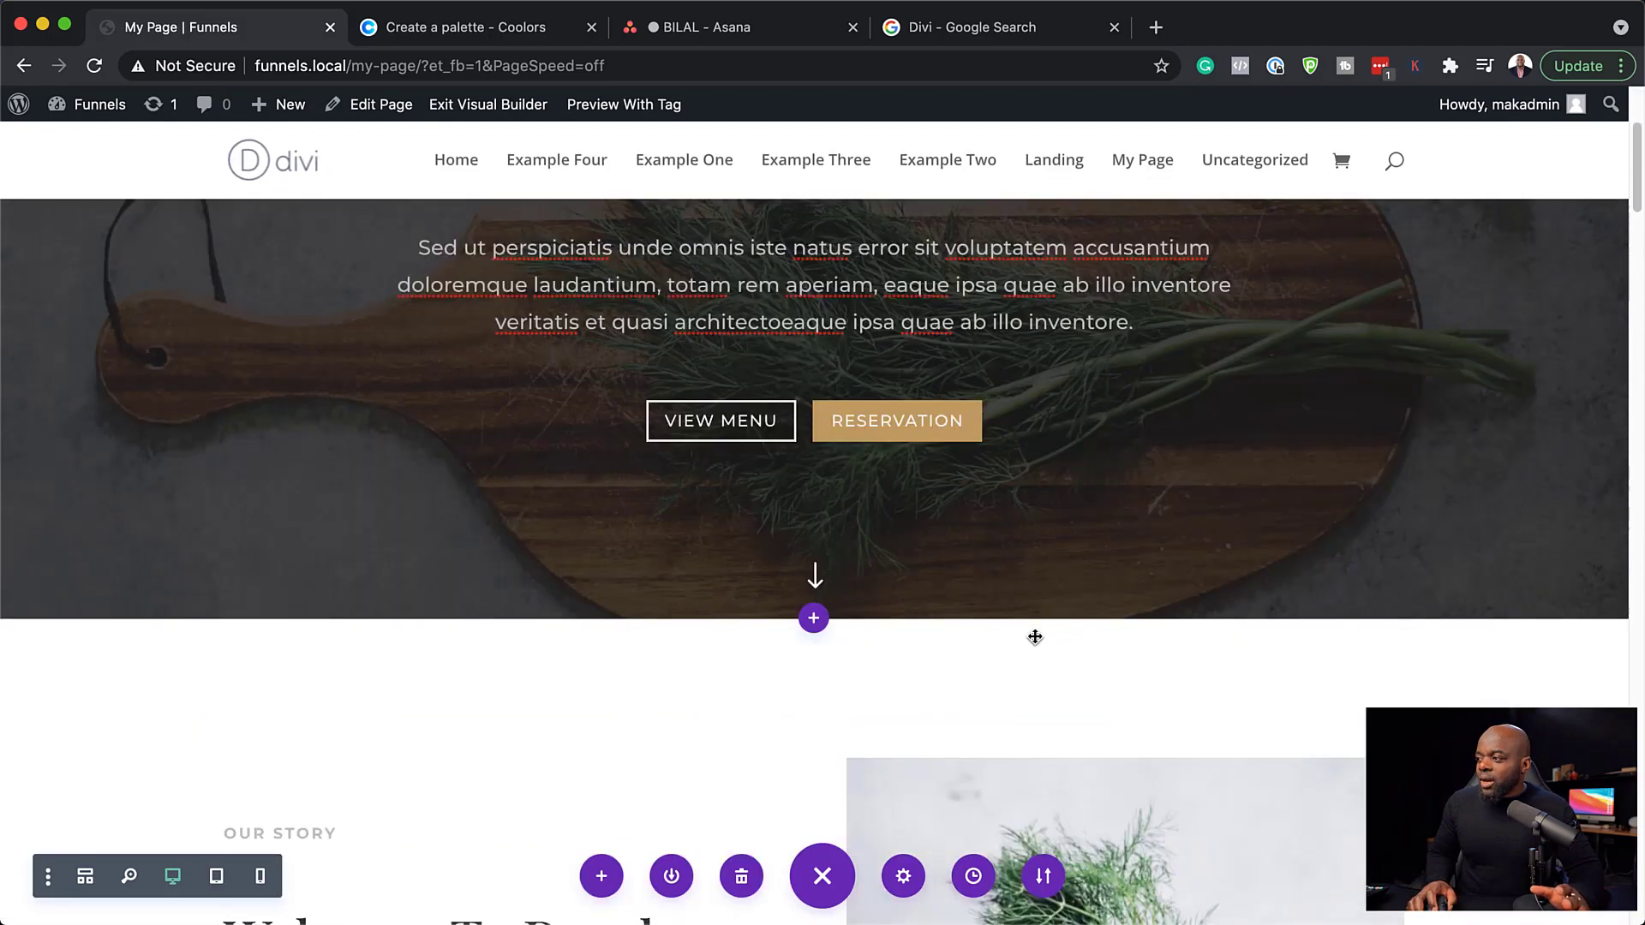
{"action": "scroll", "coordinate": [1033, 634], "scroll_direction": "up", "scroll_amount": 4}
{"action": "left_click", "coordinate": [621, 388]}
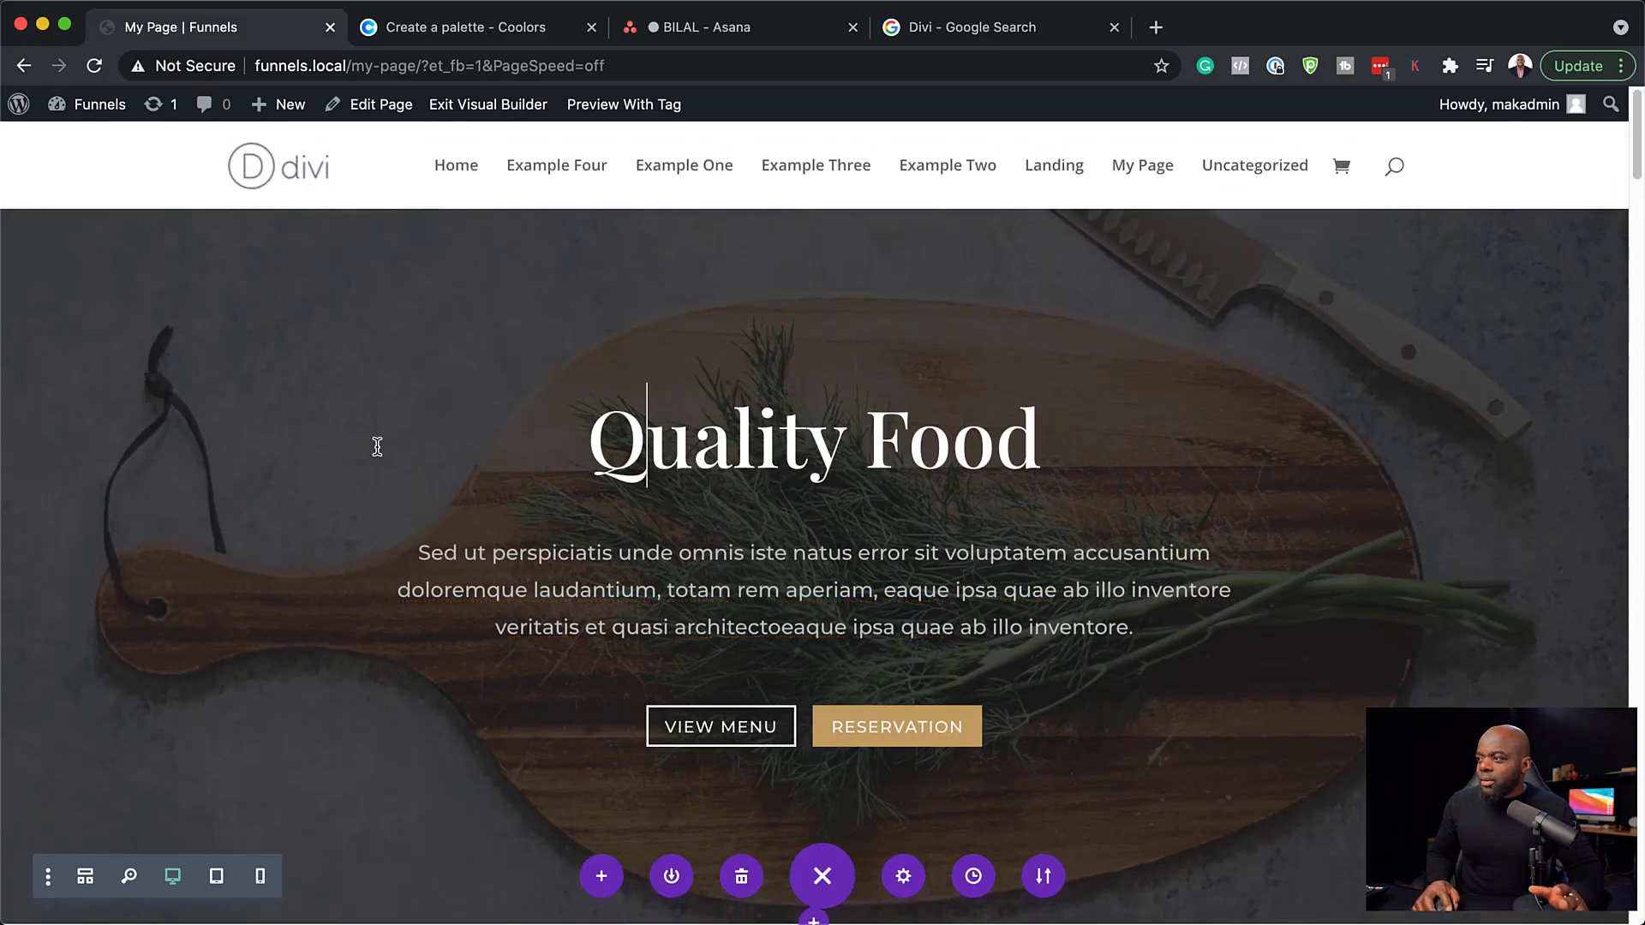
Try replacing the vegetable image beside "Welcome To Royal" with food-07.jpg from the media library, and discard the change.
{"action": "scroll", "coordinate": [327, 747], "scroll_direction": "down", "scroll_amount": 10}
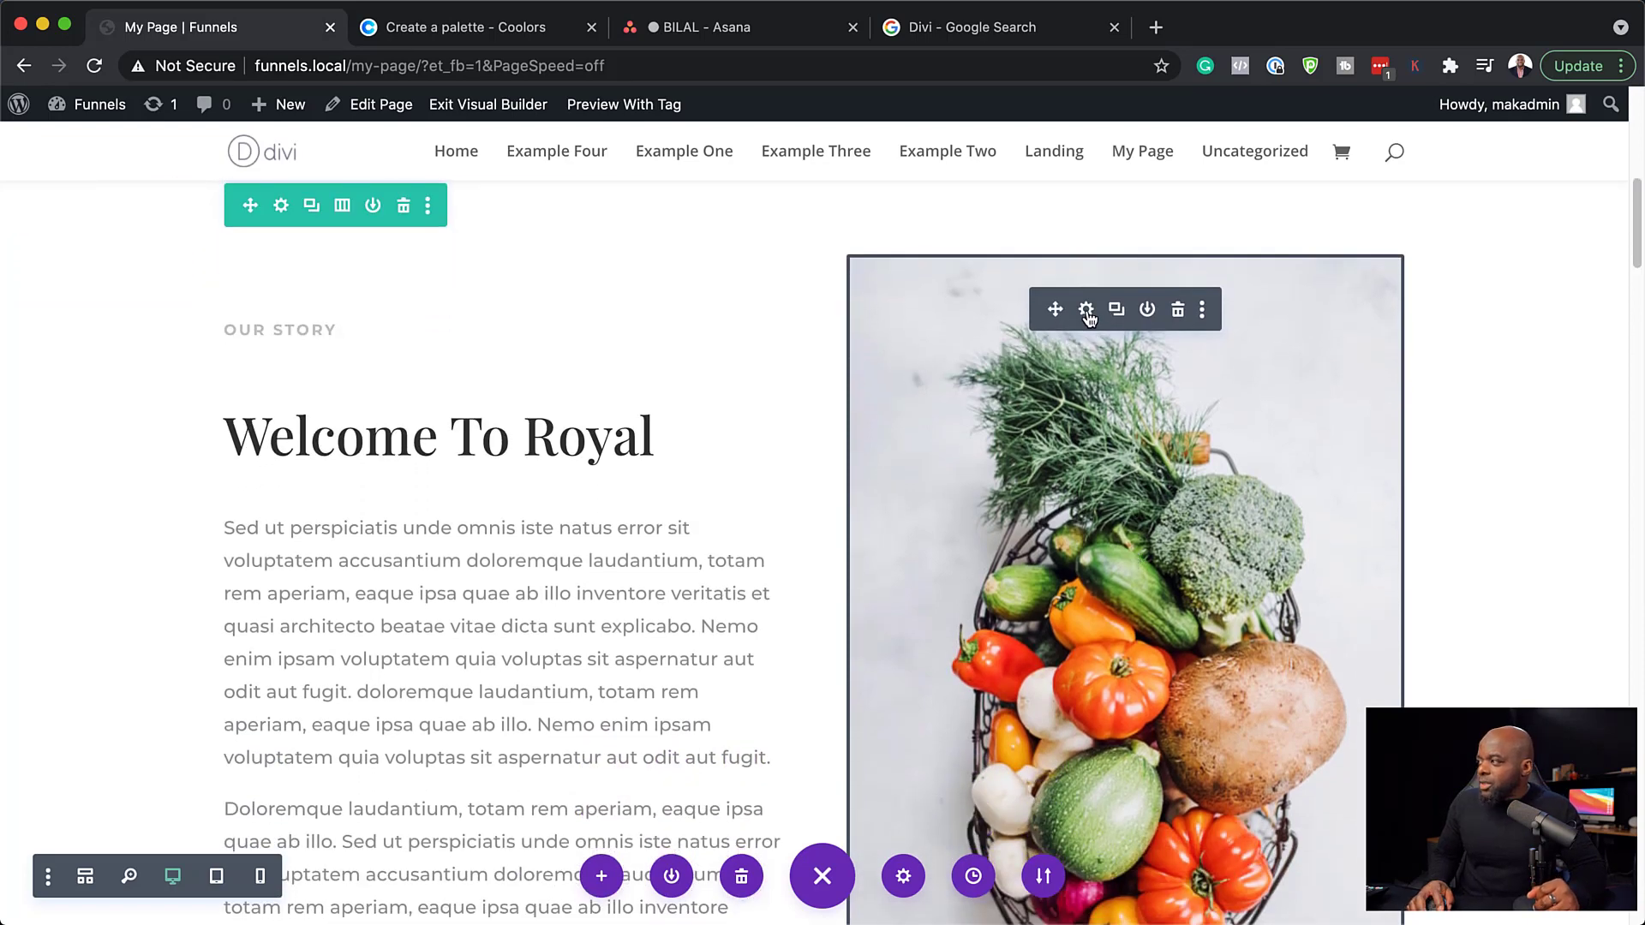
{"action": "left_click", "coordinate": [1087, 310]}
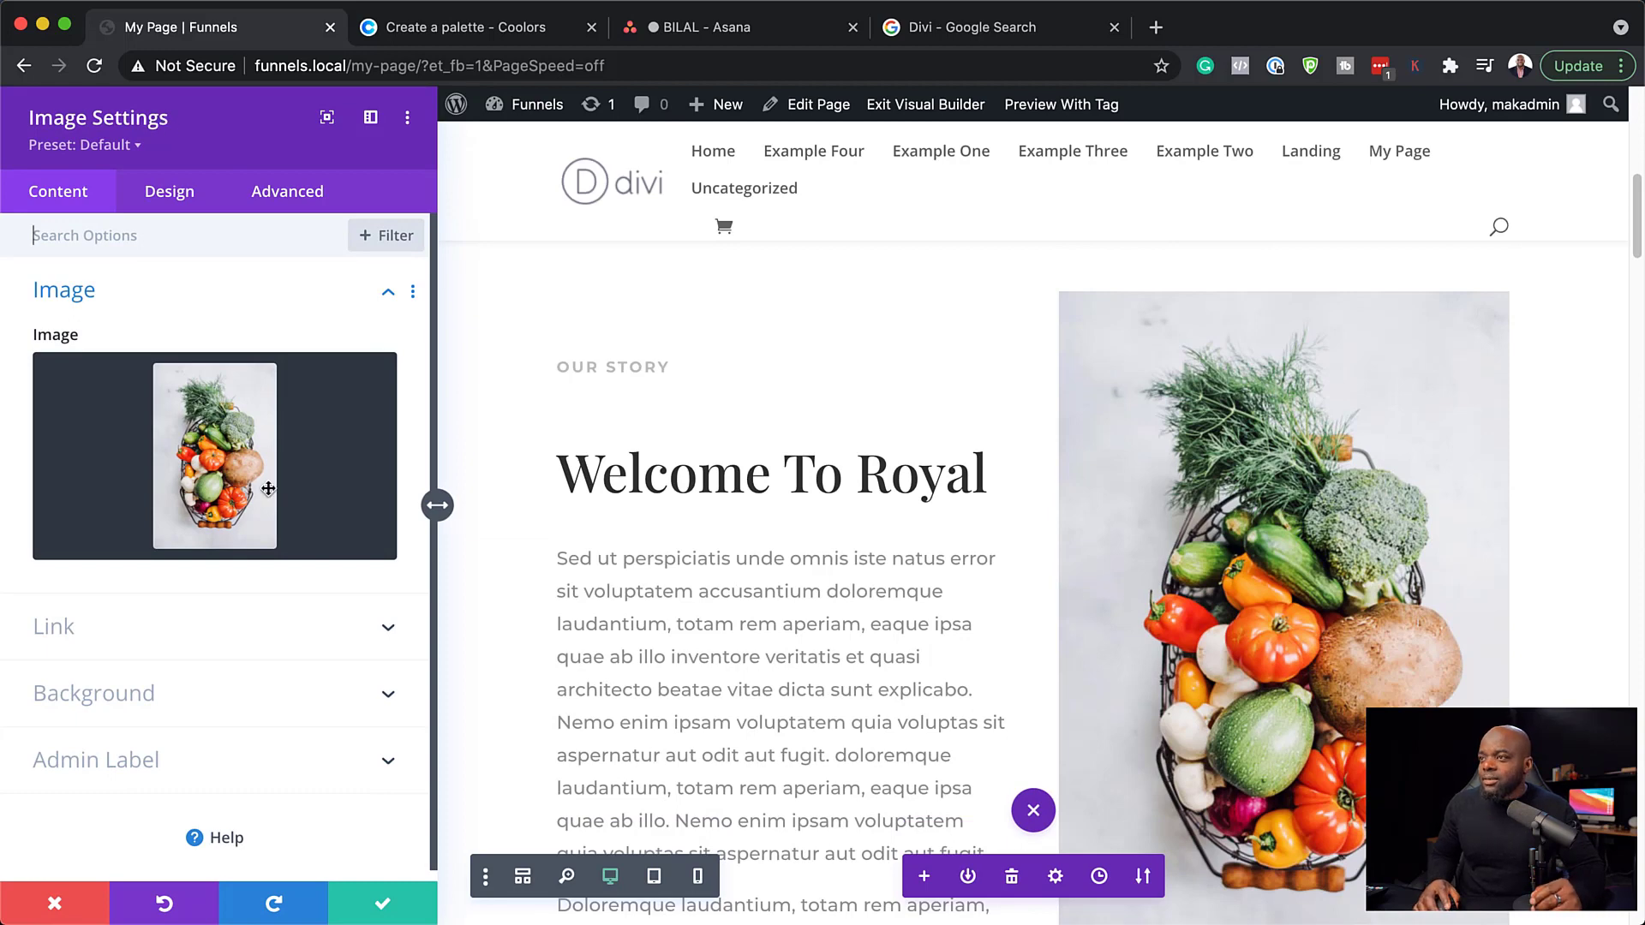
{"action": "mouse_move", "coordinate": [269, 486]}
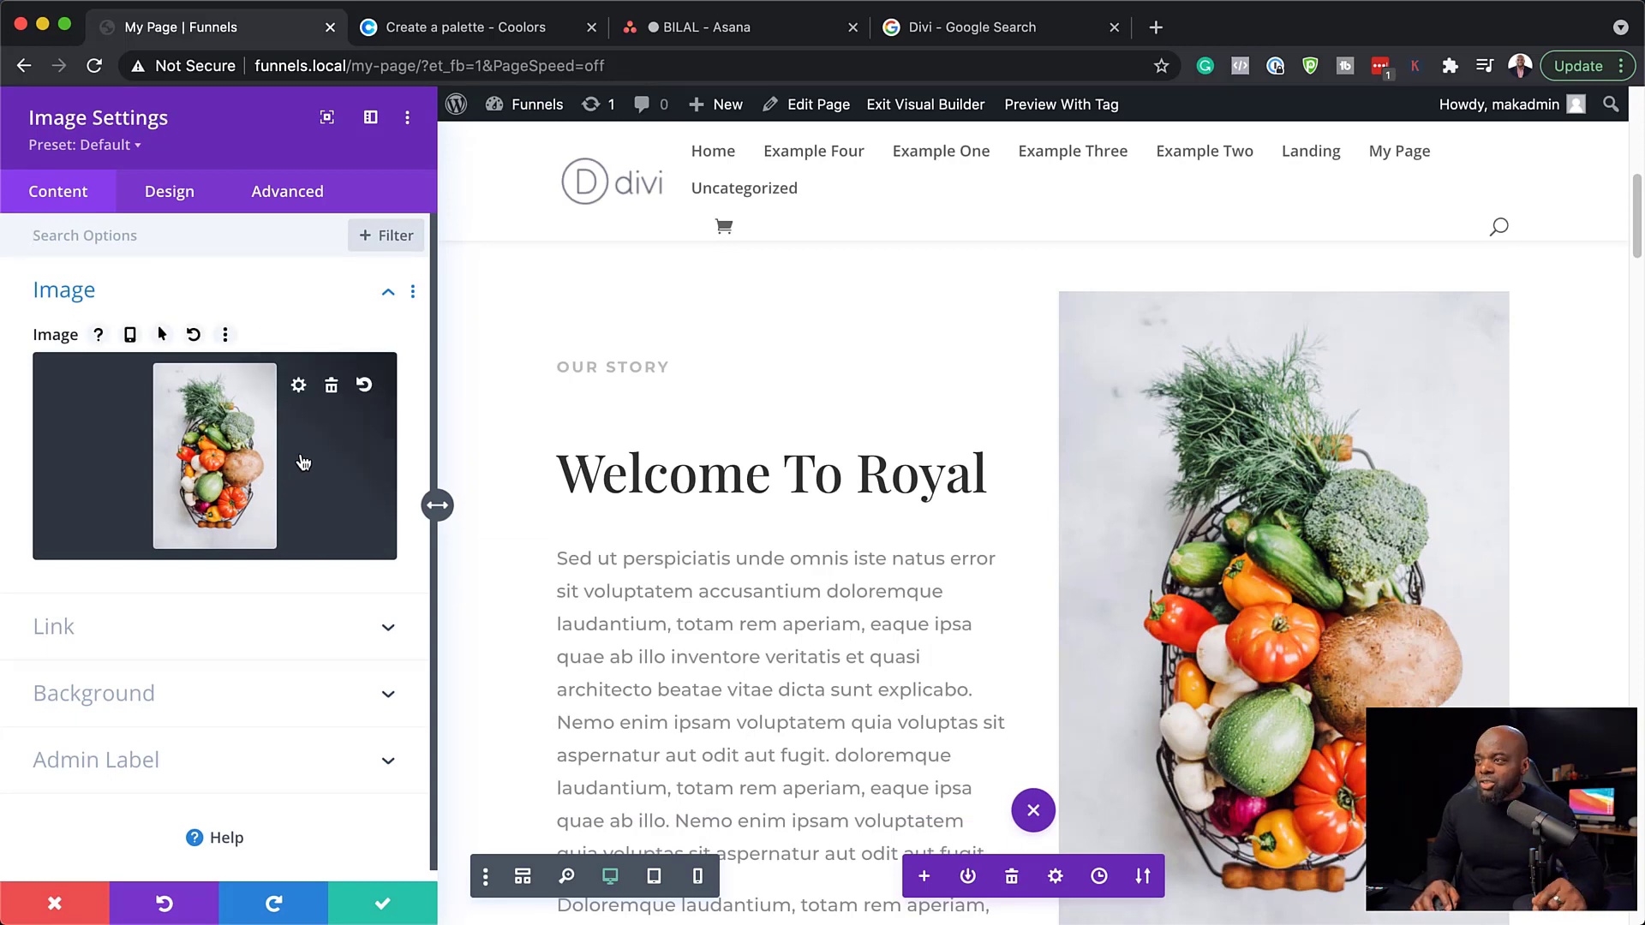
{"action": "left_click", "coordinate": [303, 460]}
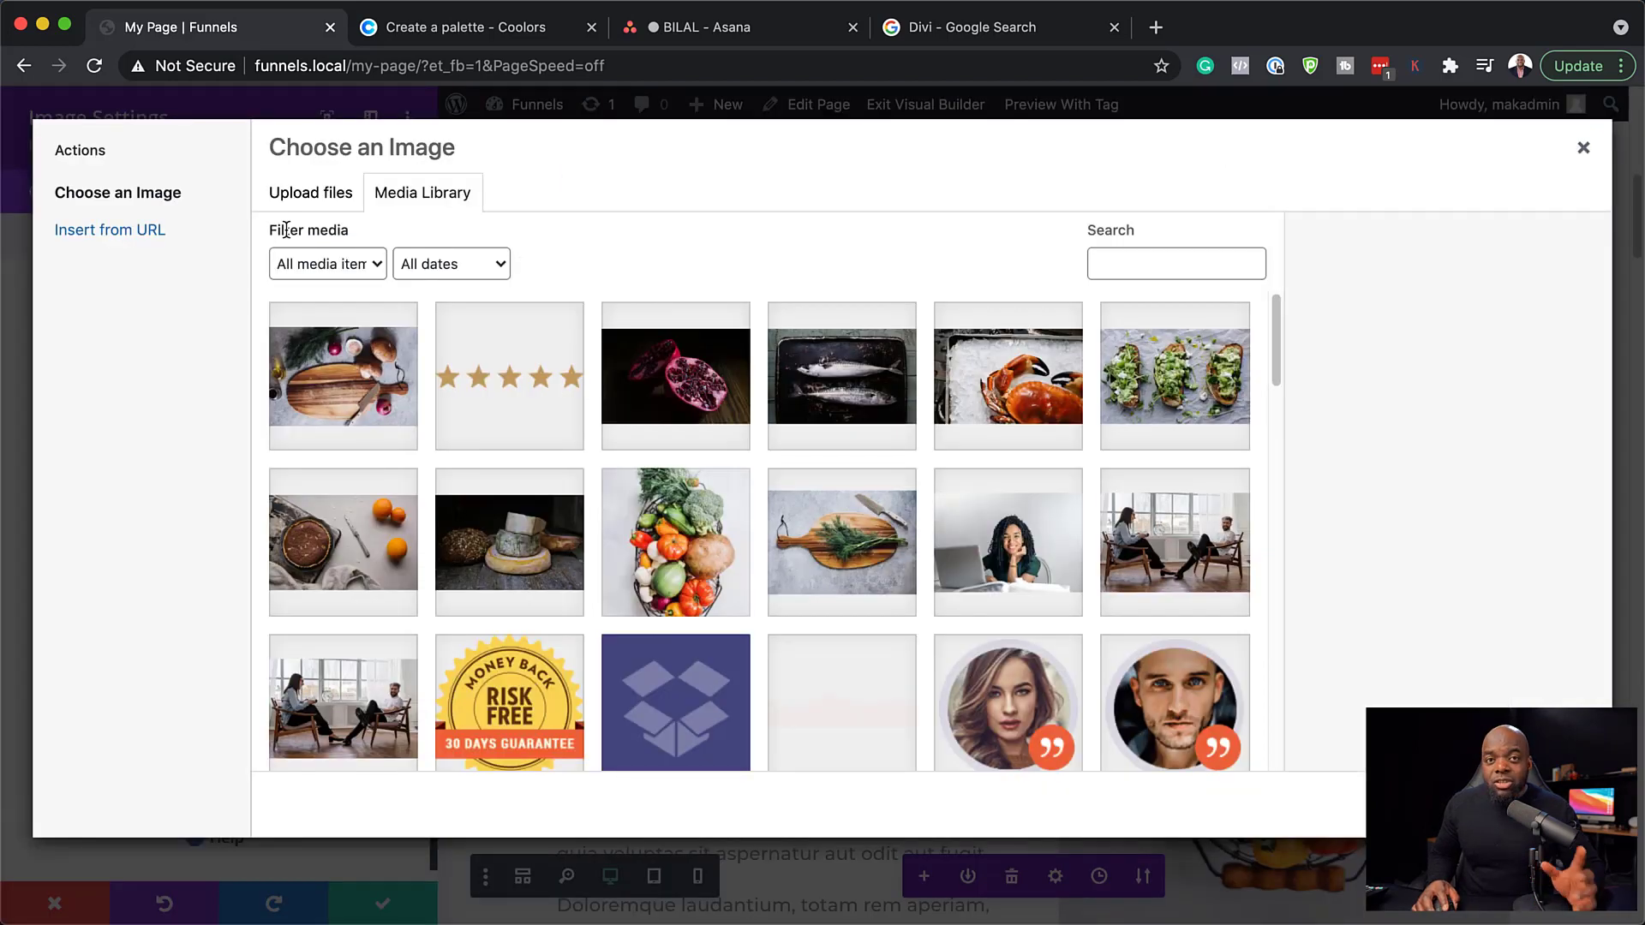
{"action": "left_click", "coordinate": [307, 196]}
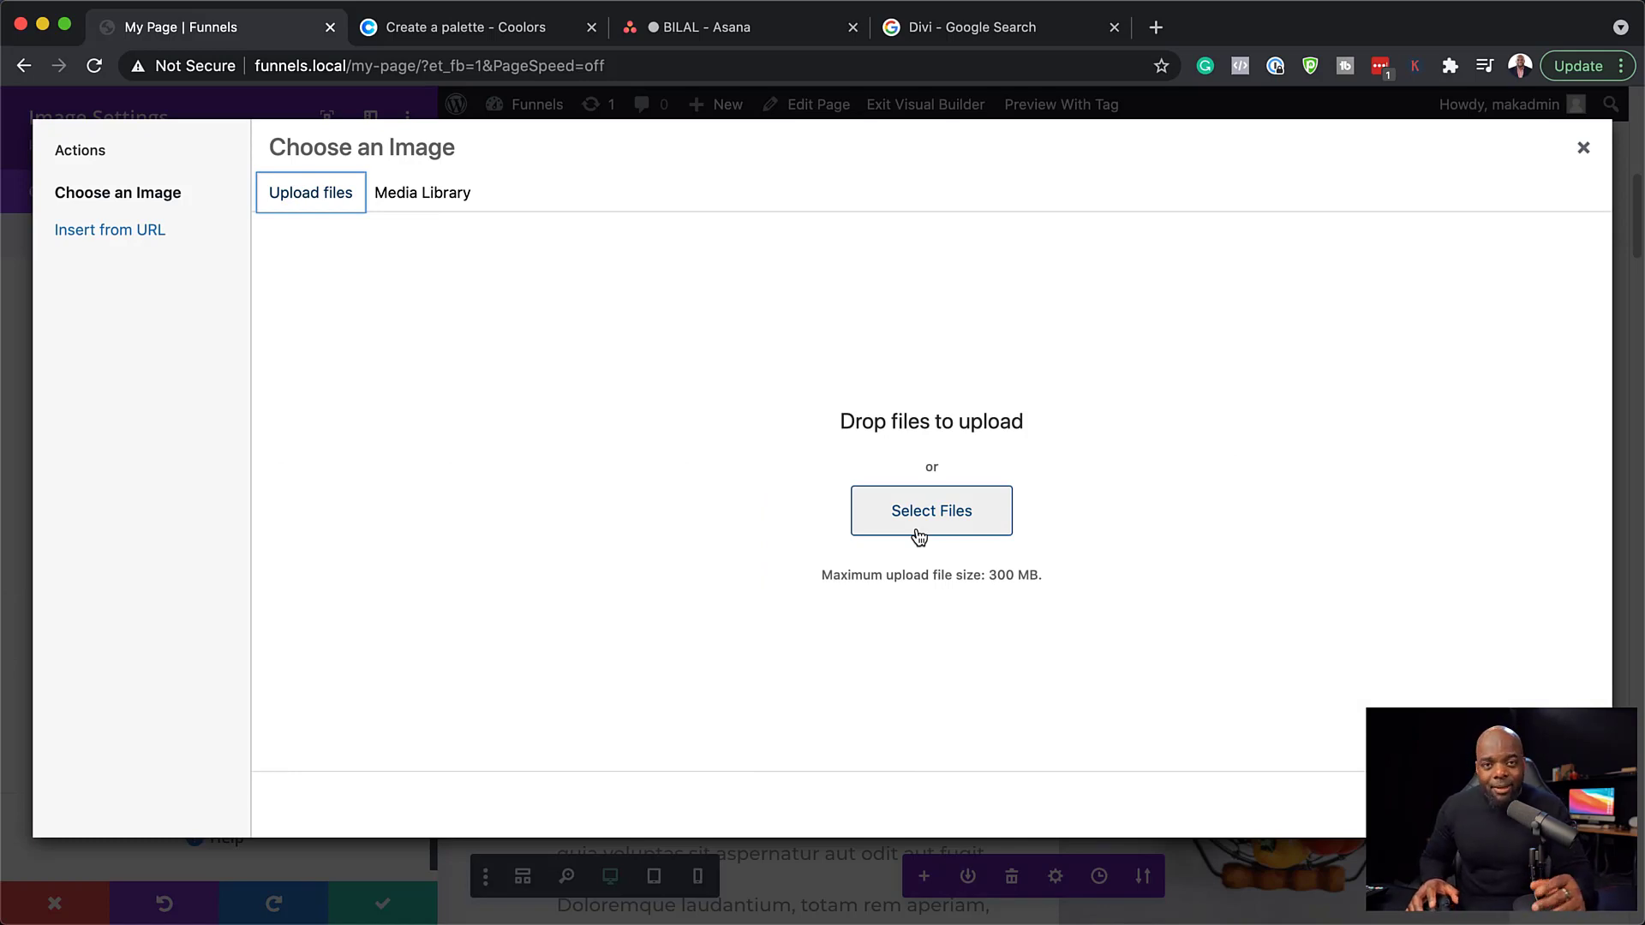
{"action": "left_click", "coordinate": [437, 196]}
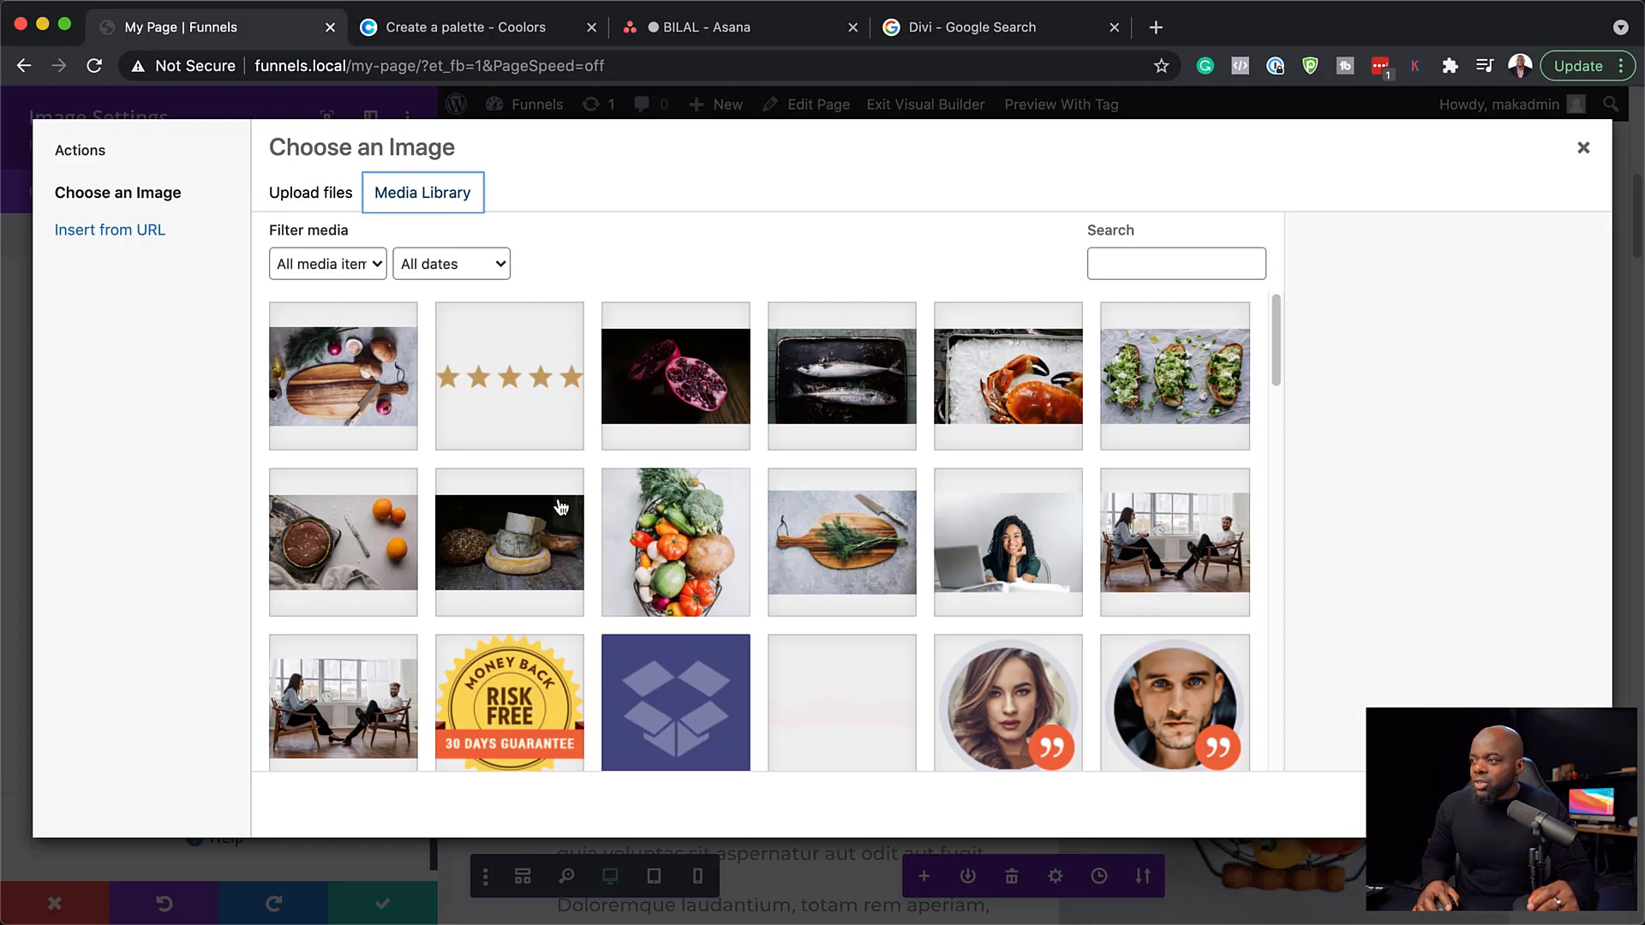
{"action": "scroll", "coordinate": [570, 602], "scroll_direction": "down", "scroll_amount": 1}
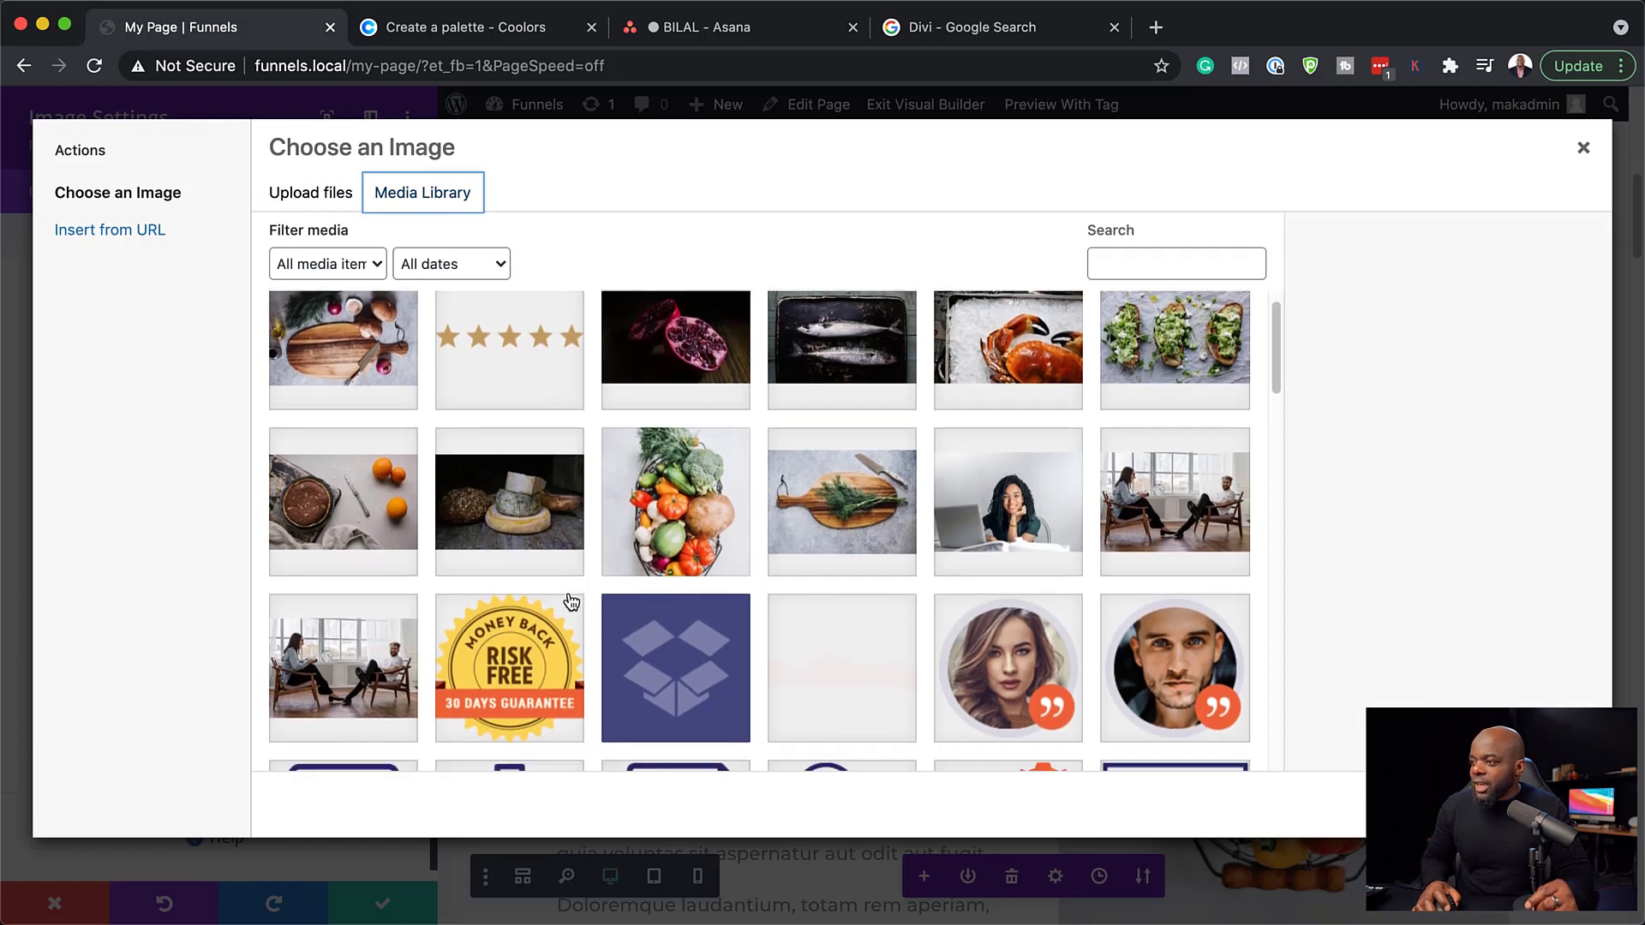
{"action": "scroll", "coordinate": [571, 603], "scroll_direction": "up", "scroll_amount": 1}
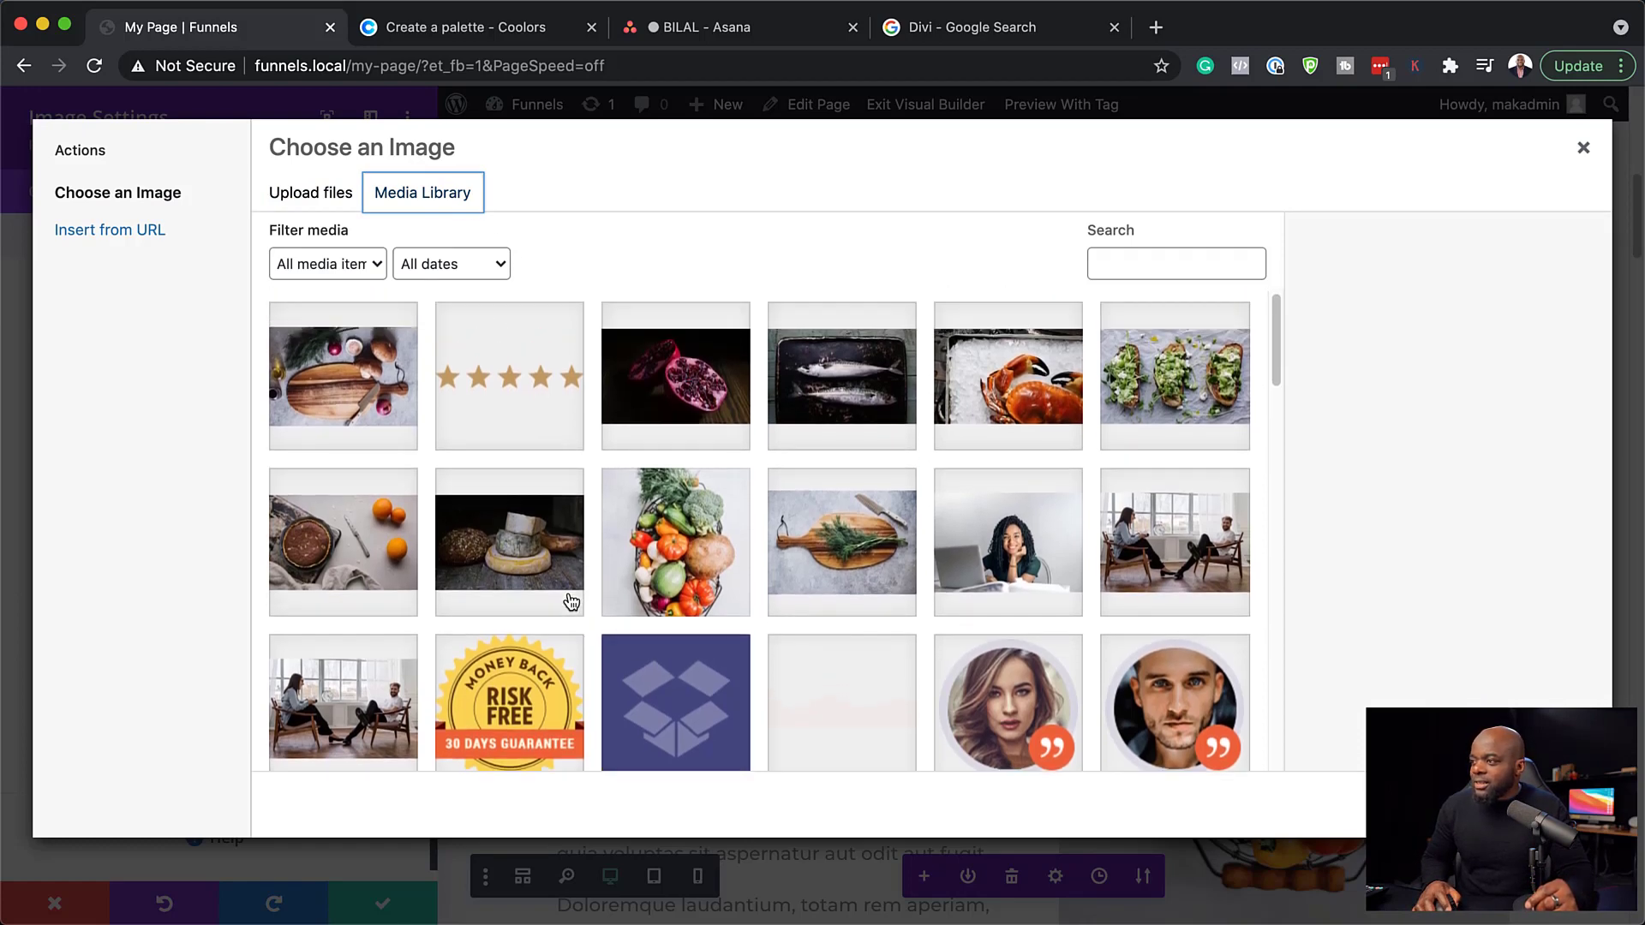
{"action": "left_click", "coordinate": [532, 545]}
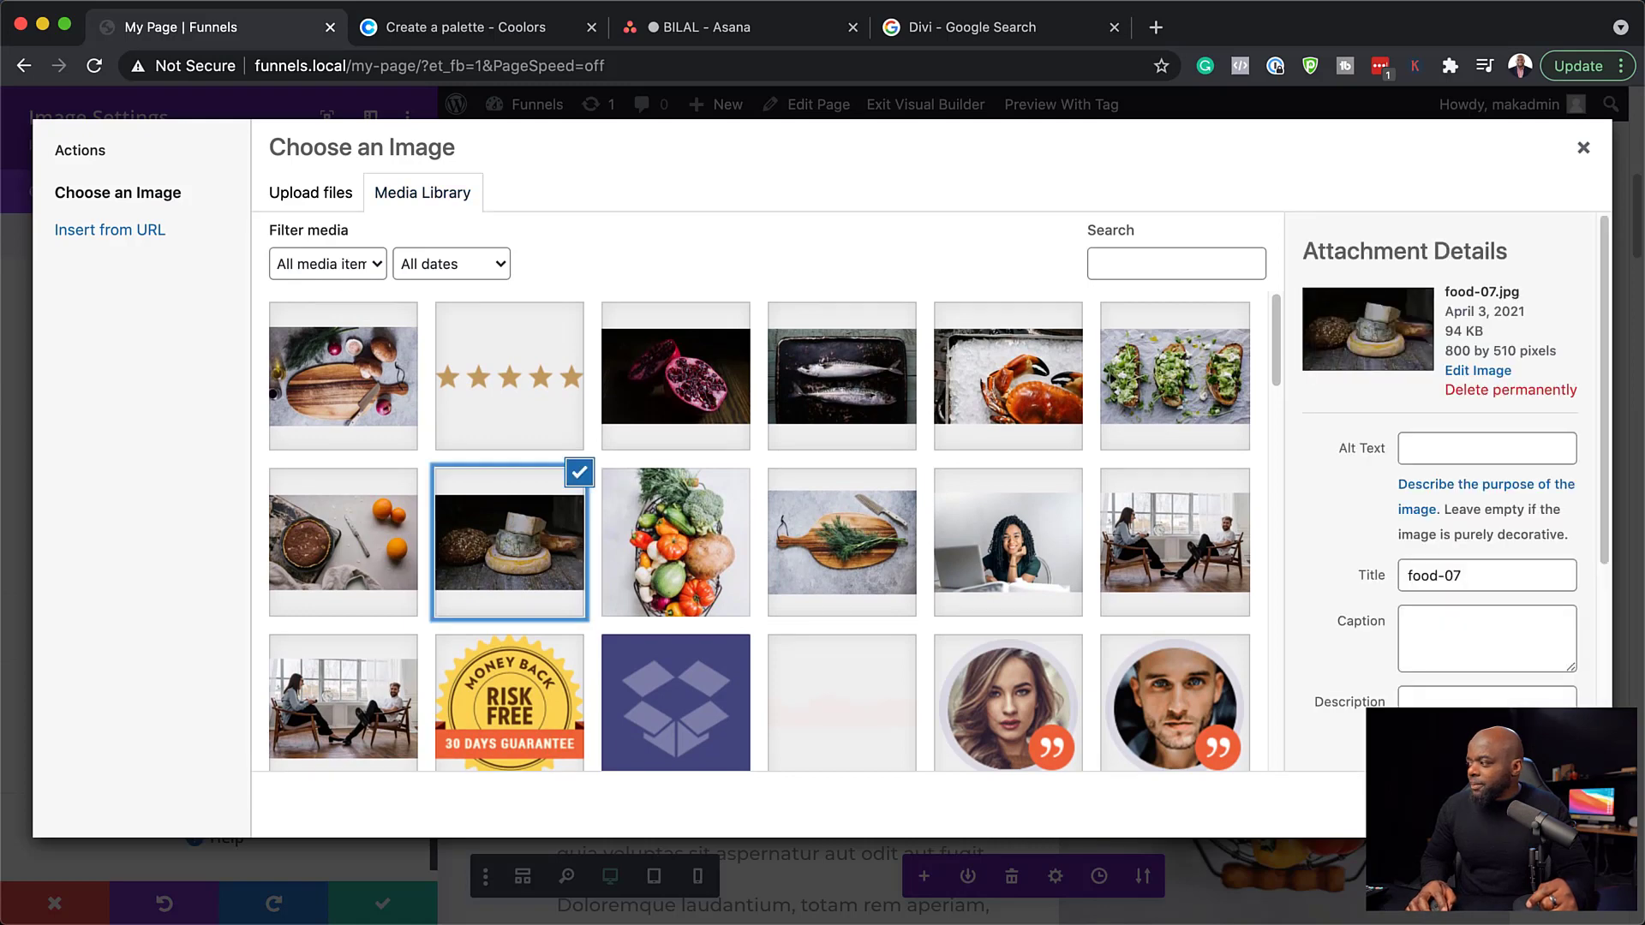
{"action": "left_click", "coordinate": [1529, 804]}
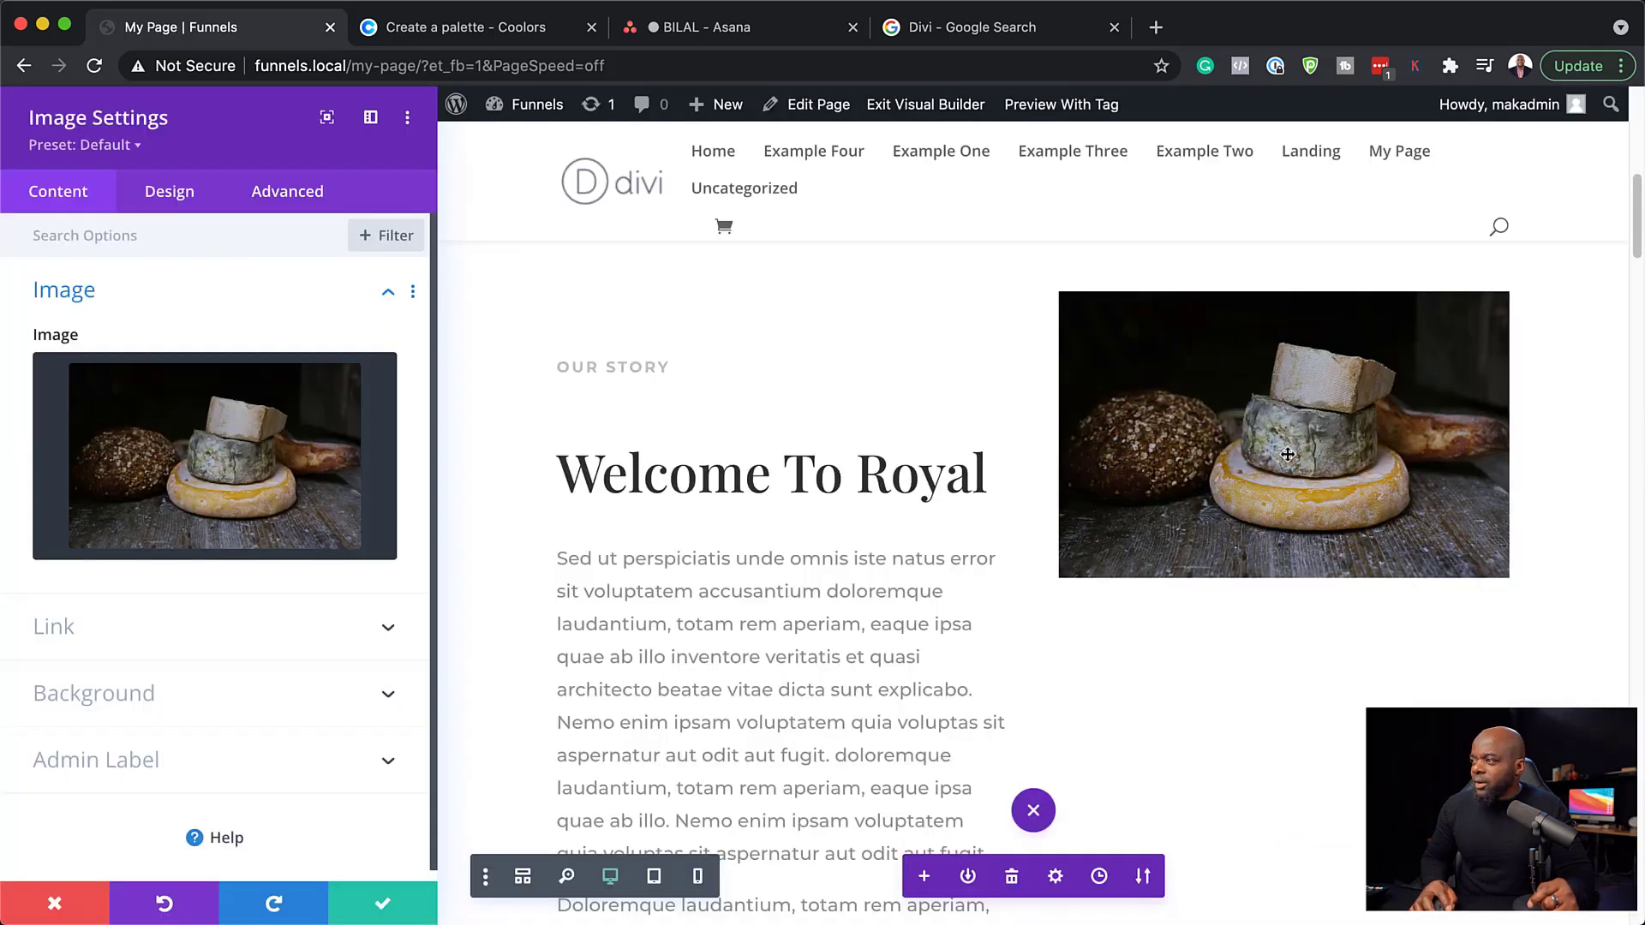
{"action": "left_click", "coordinate": [53, 906]}
Set the body text under "Welcome To Royal" to black at 18px and save the module settings.
{"action": "scroll", "coordinate": [377, 574], "scroll_direction": "down", "scroll_amount": 2}
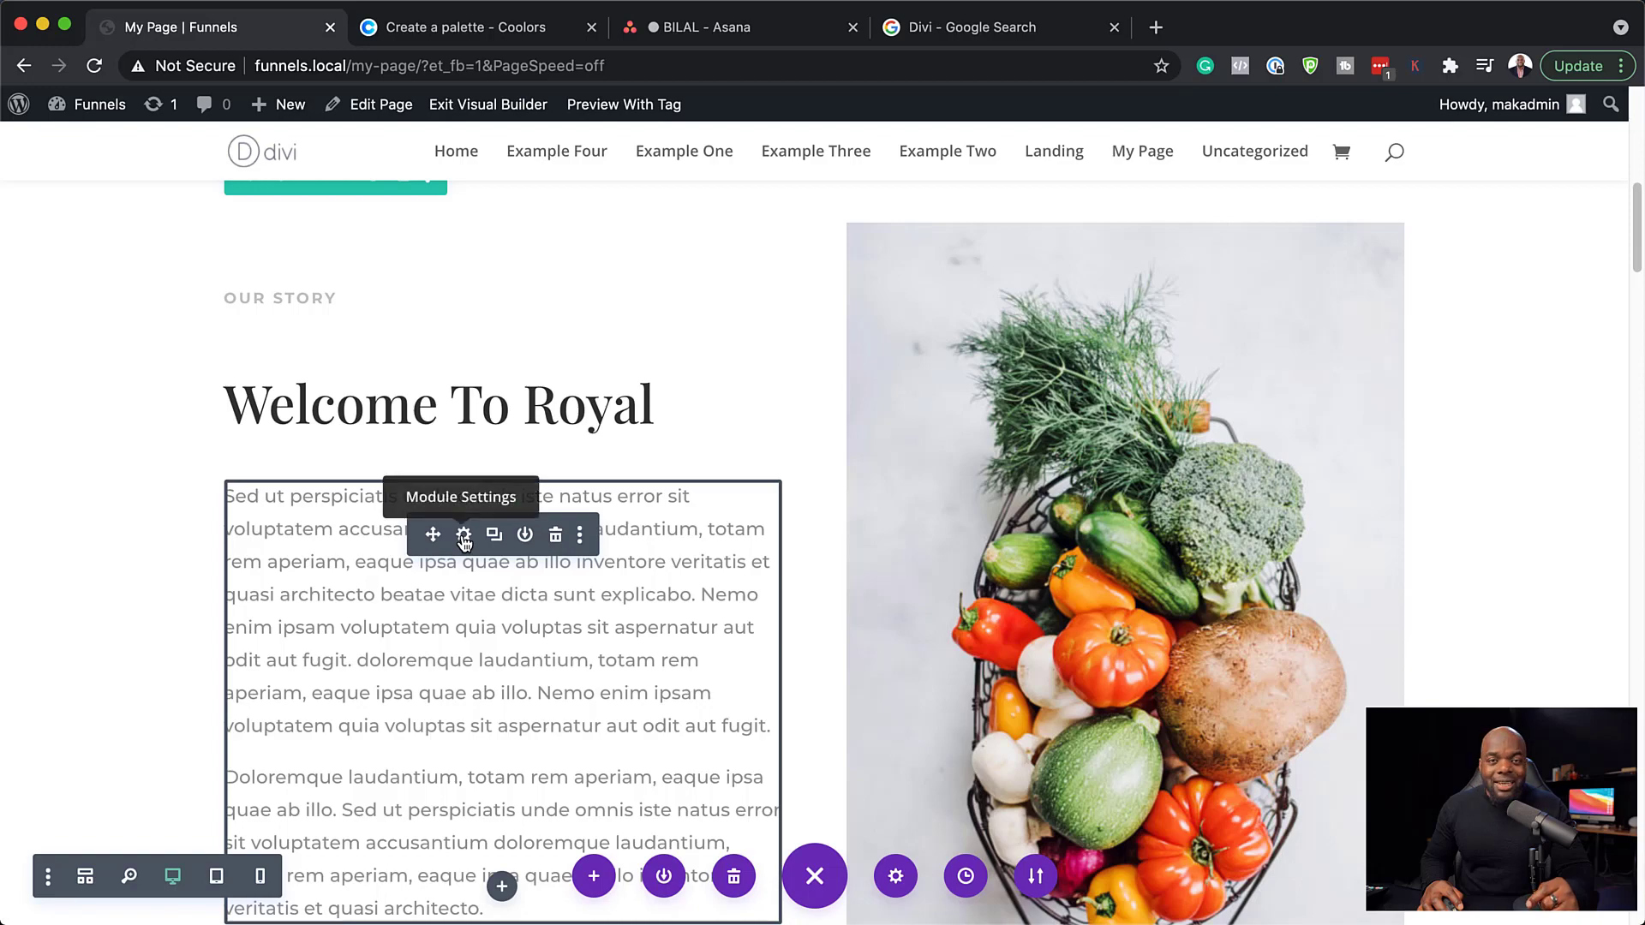
{"action": "left_click", "coordinate": [464, 536]}
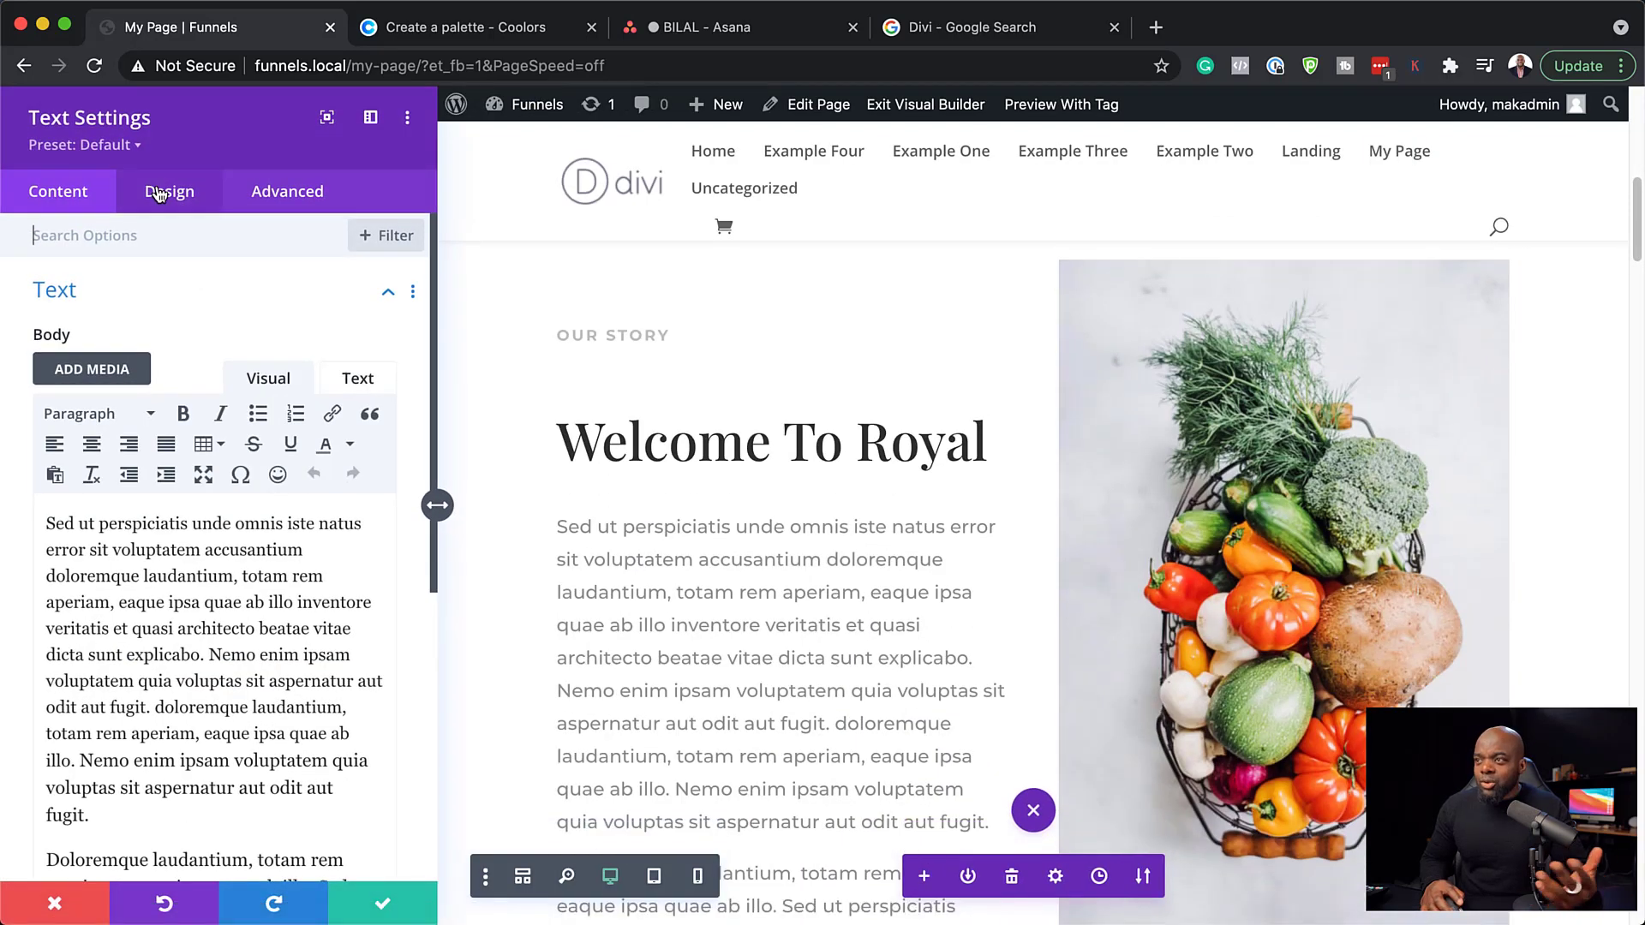
{"action": "left_click", "coordinate": [183, 197]}
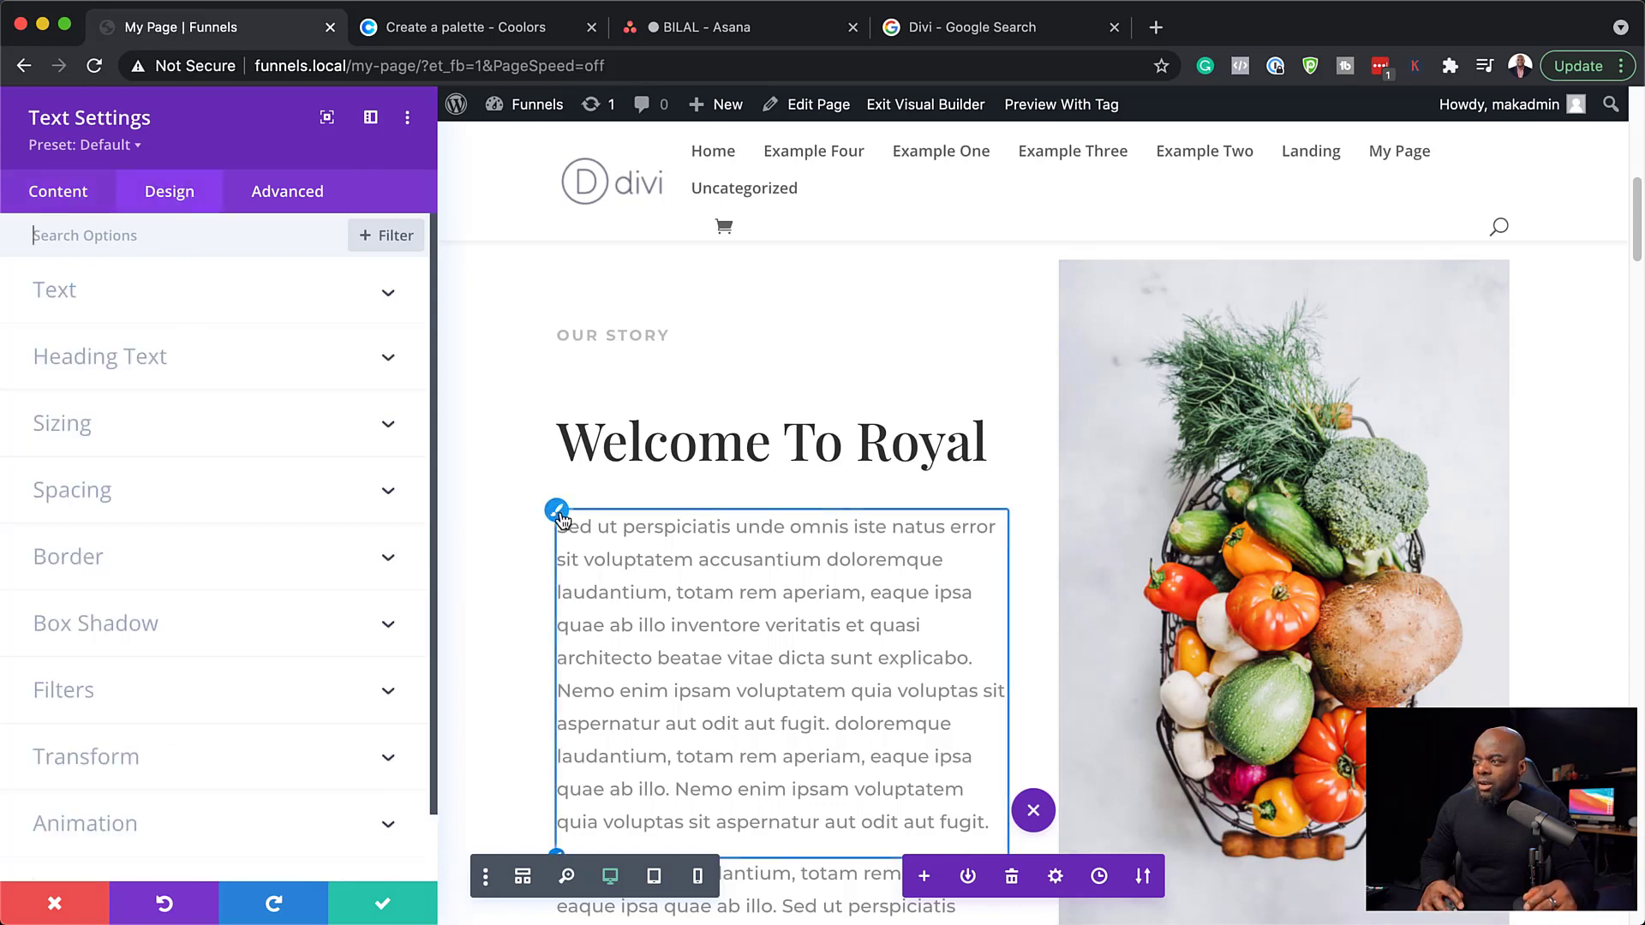
{"action": "left_click", "coordinate": [563, 520]}
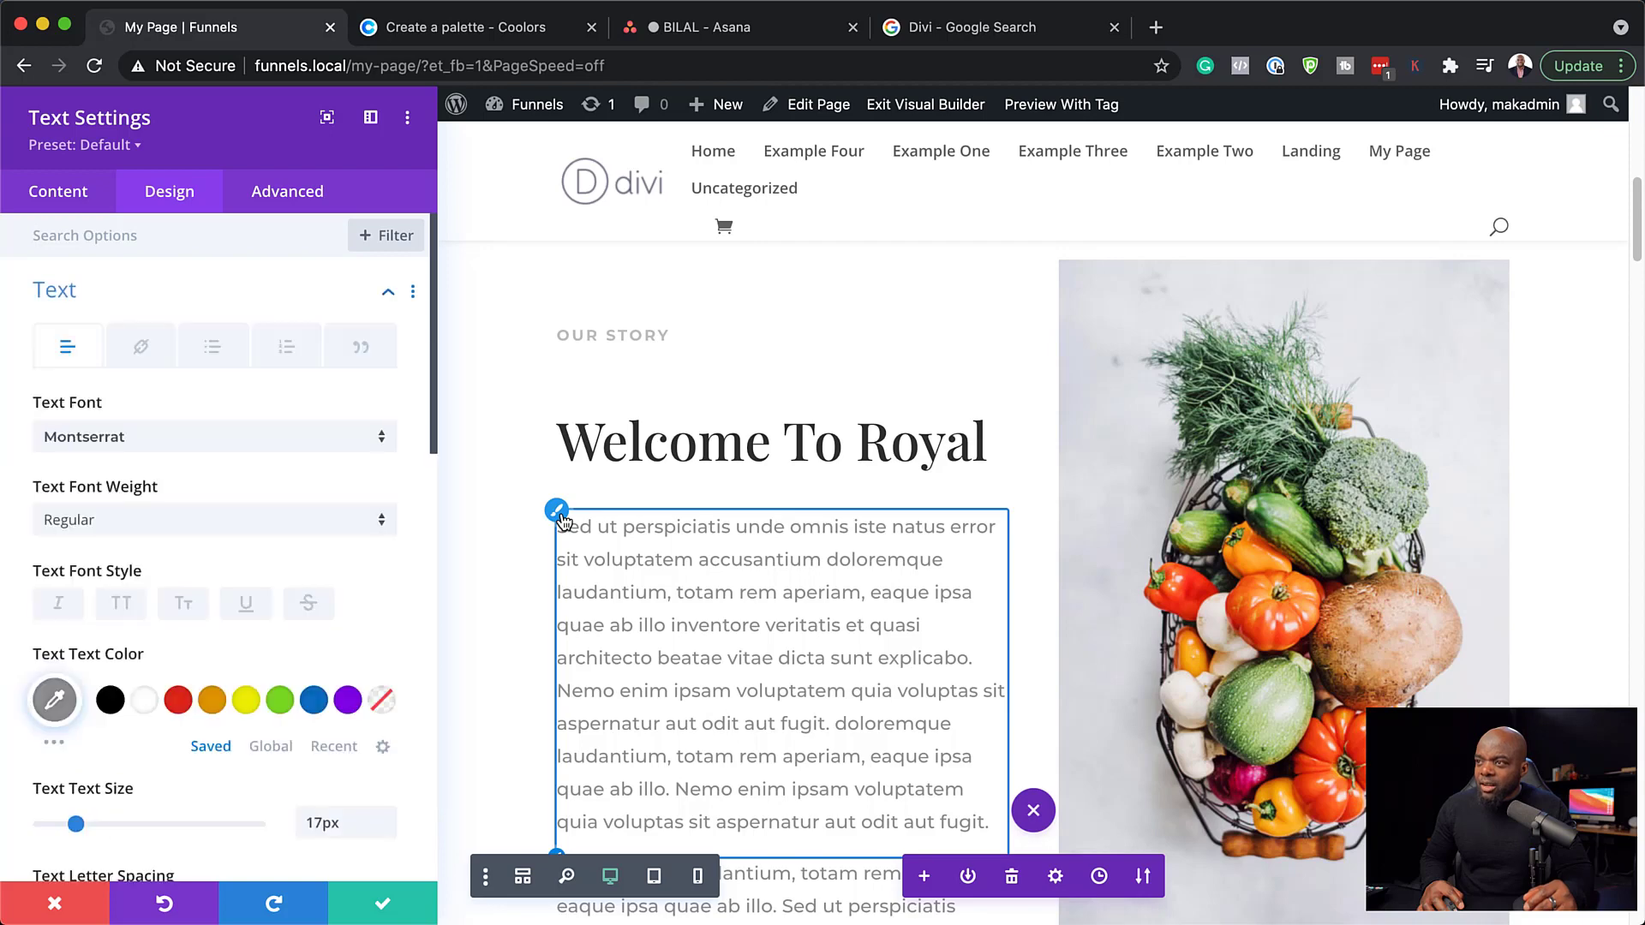
{"action": "scroll", "coordinate": [186, 691], "scroll_direction": "down", "scroll_amount": 1}
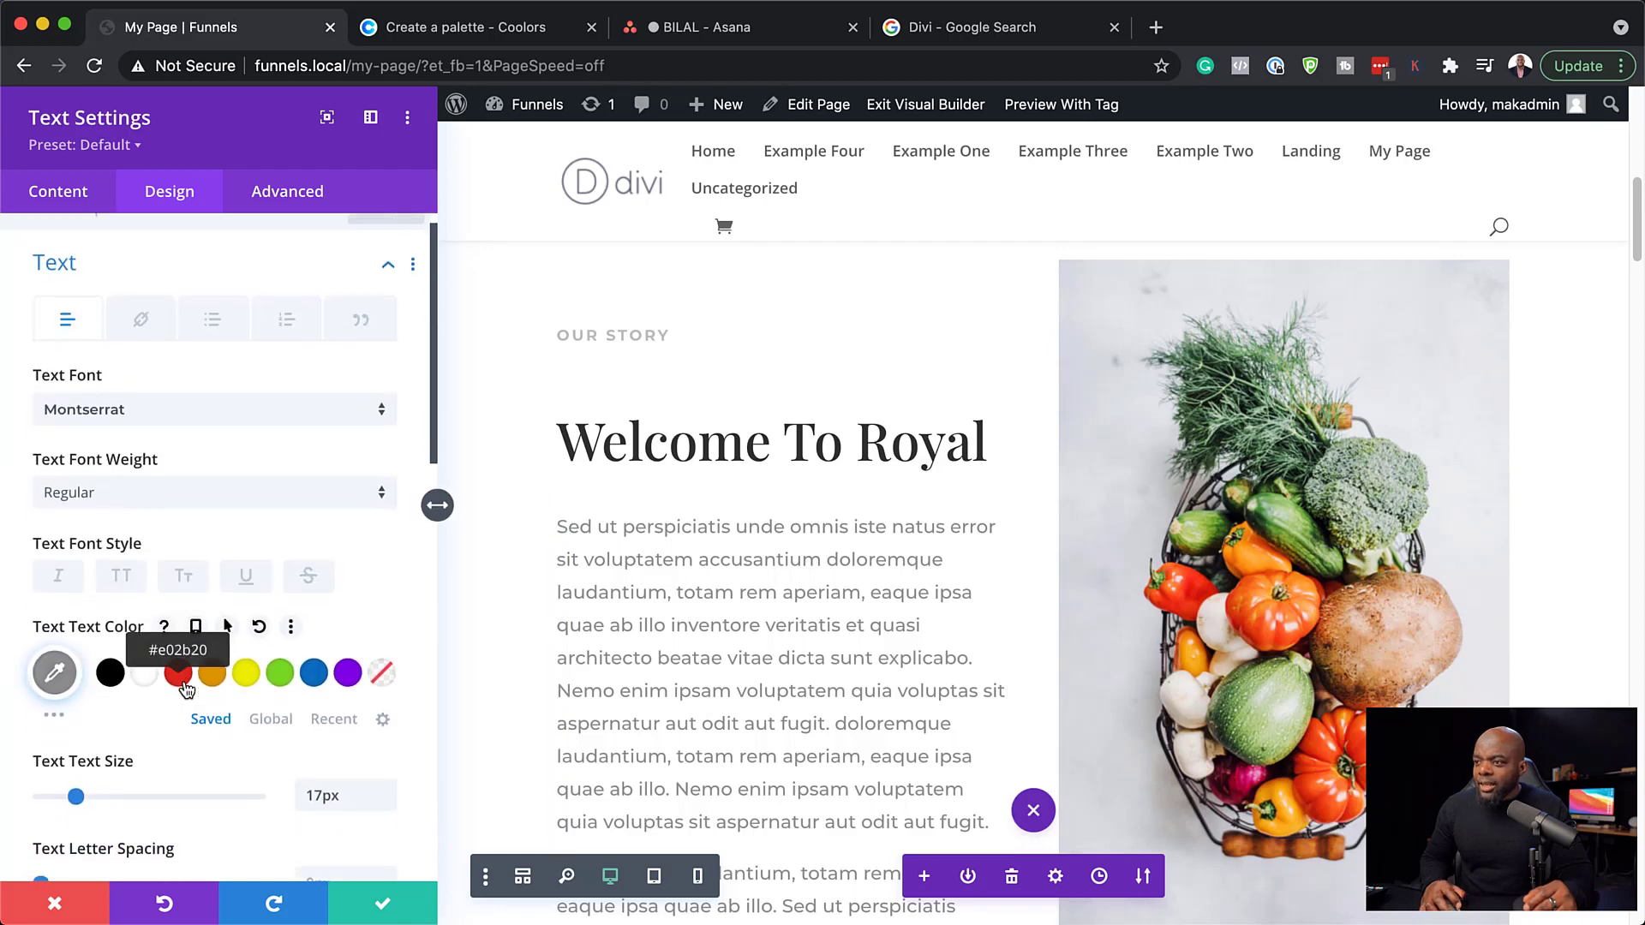
{"action": "left_click", "coordinate": [117, 673]}
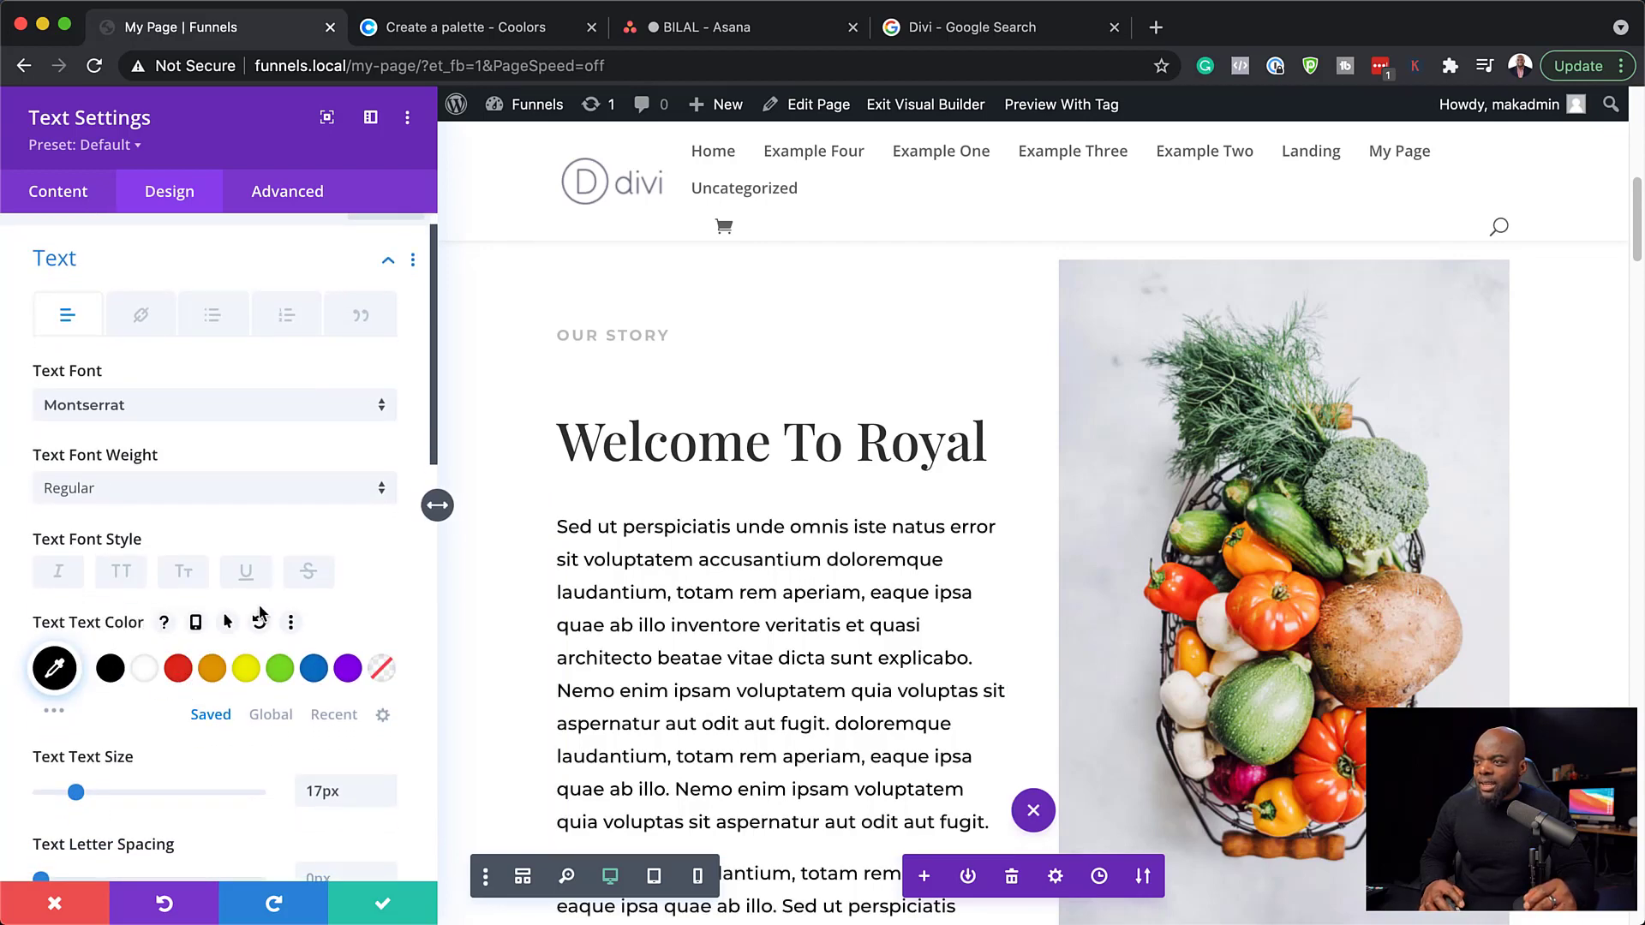
{"action": "scroll", "coordinate": [330, 752], "scroll_direction": "down", "scroll_amount": 1}
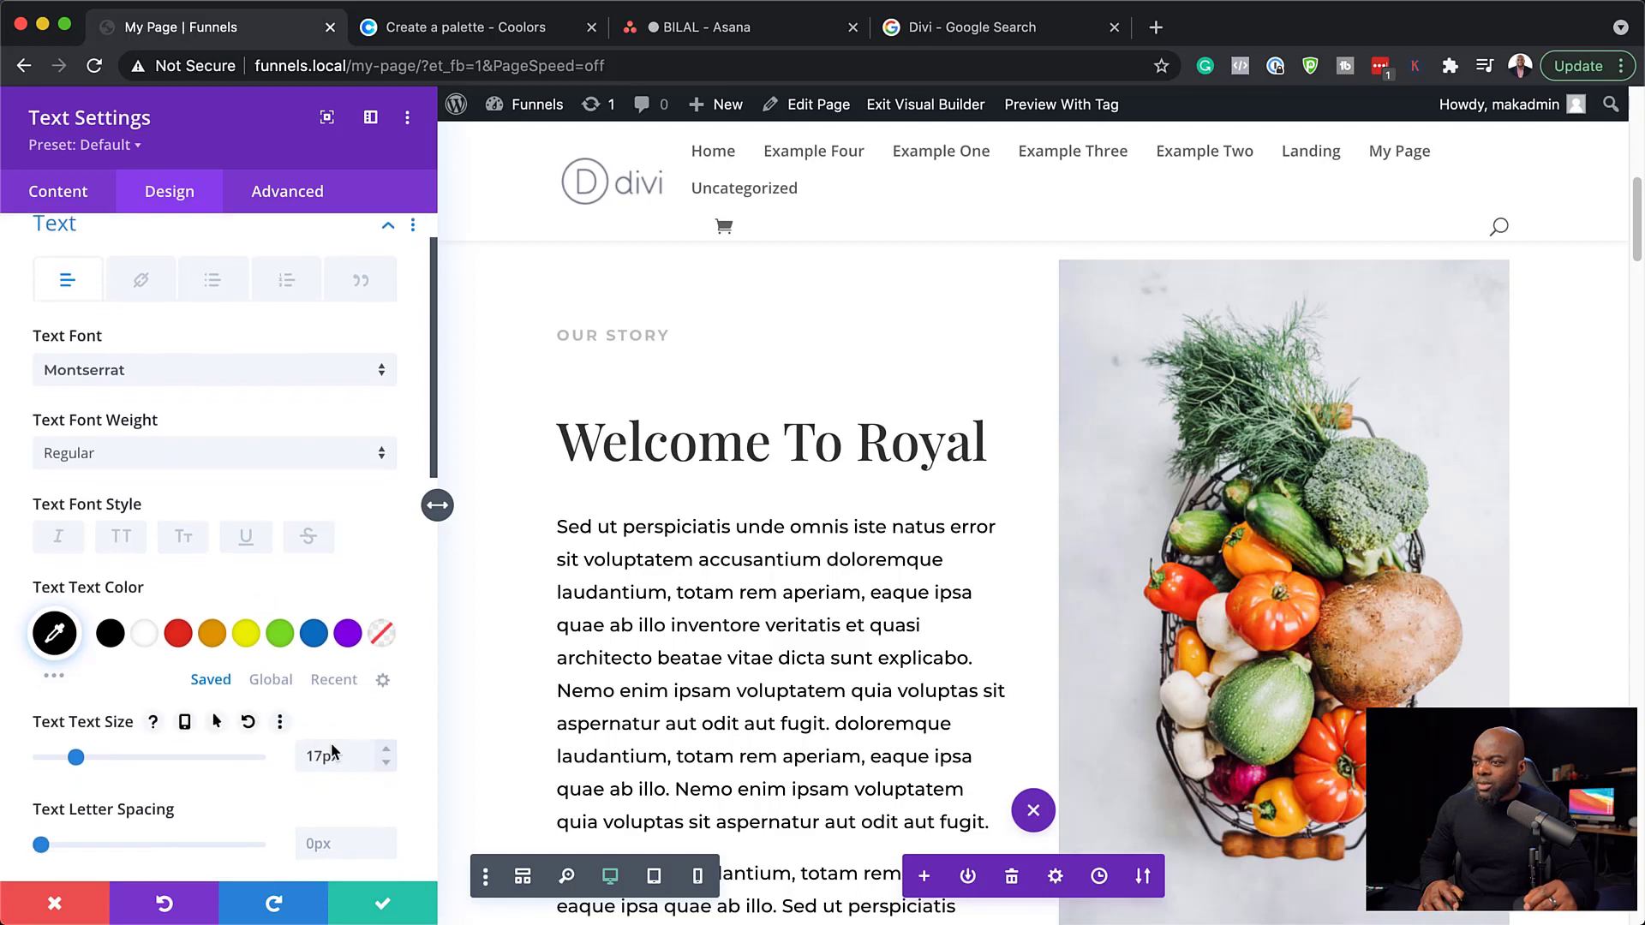
{"action": "left_click", "coordinate": [387, 750]}
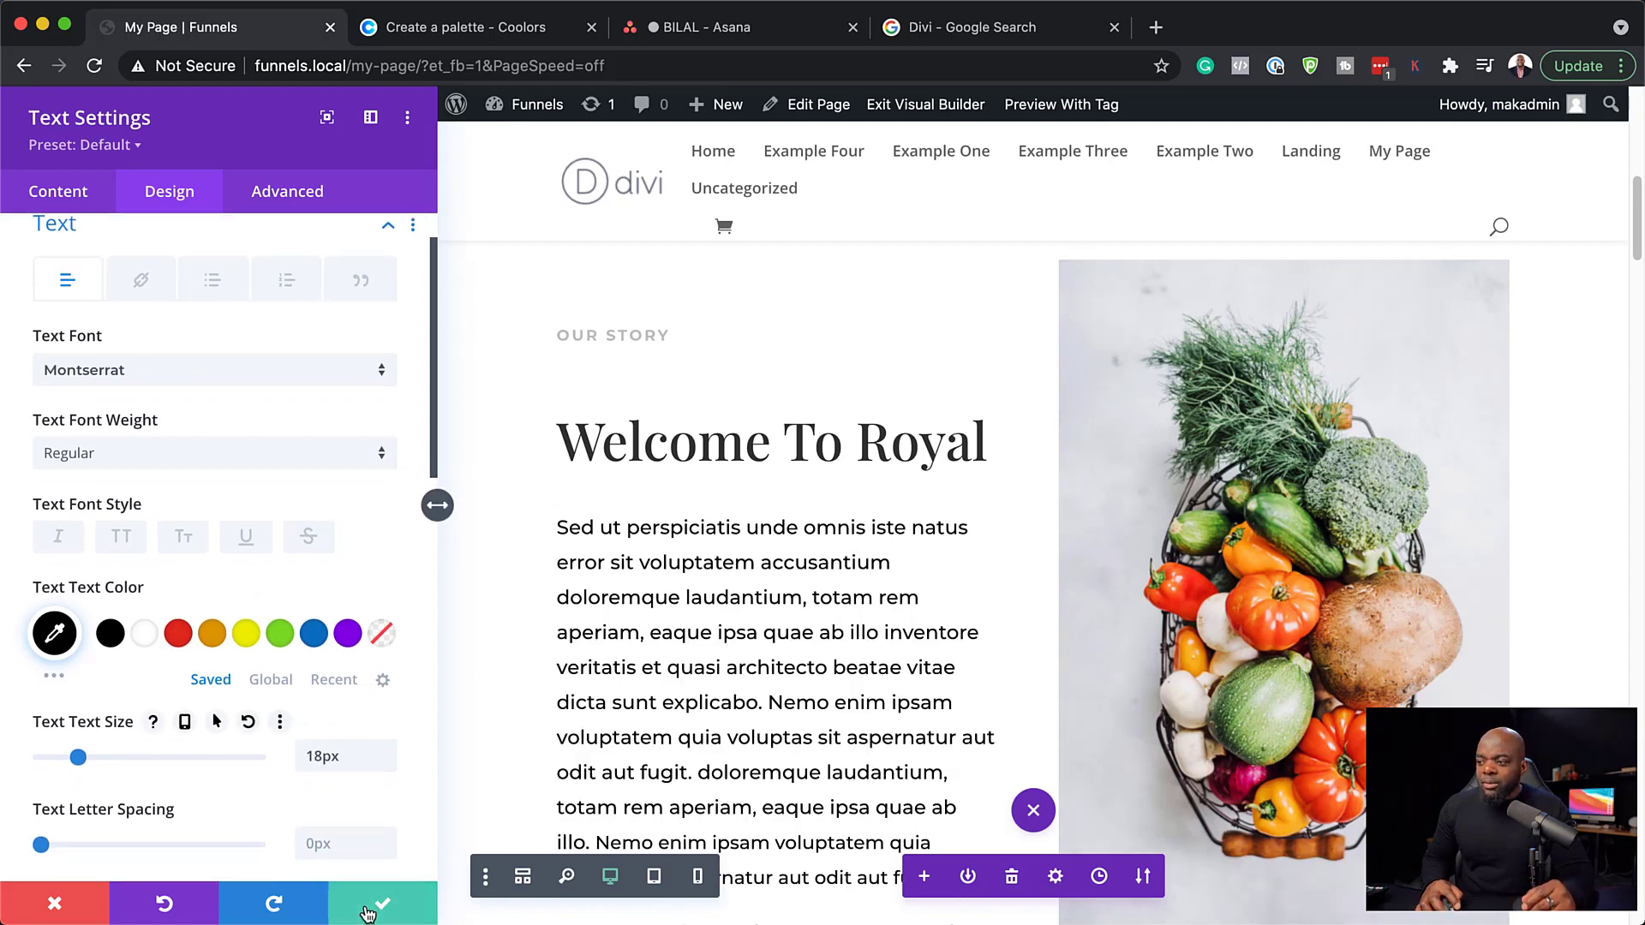
{"action": "left_click", "coordinate": [398, 905]}
Delete the dark section with the priced dishes and look over the testimonials and news sections below.
{"action": "scroll", "coordinate": [826, 411], "scroll_direction": "down", "scroll_amount": 10}
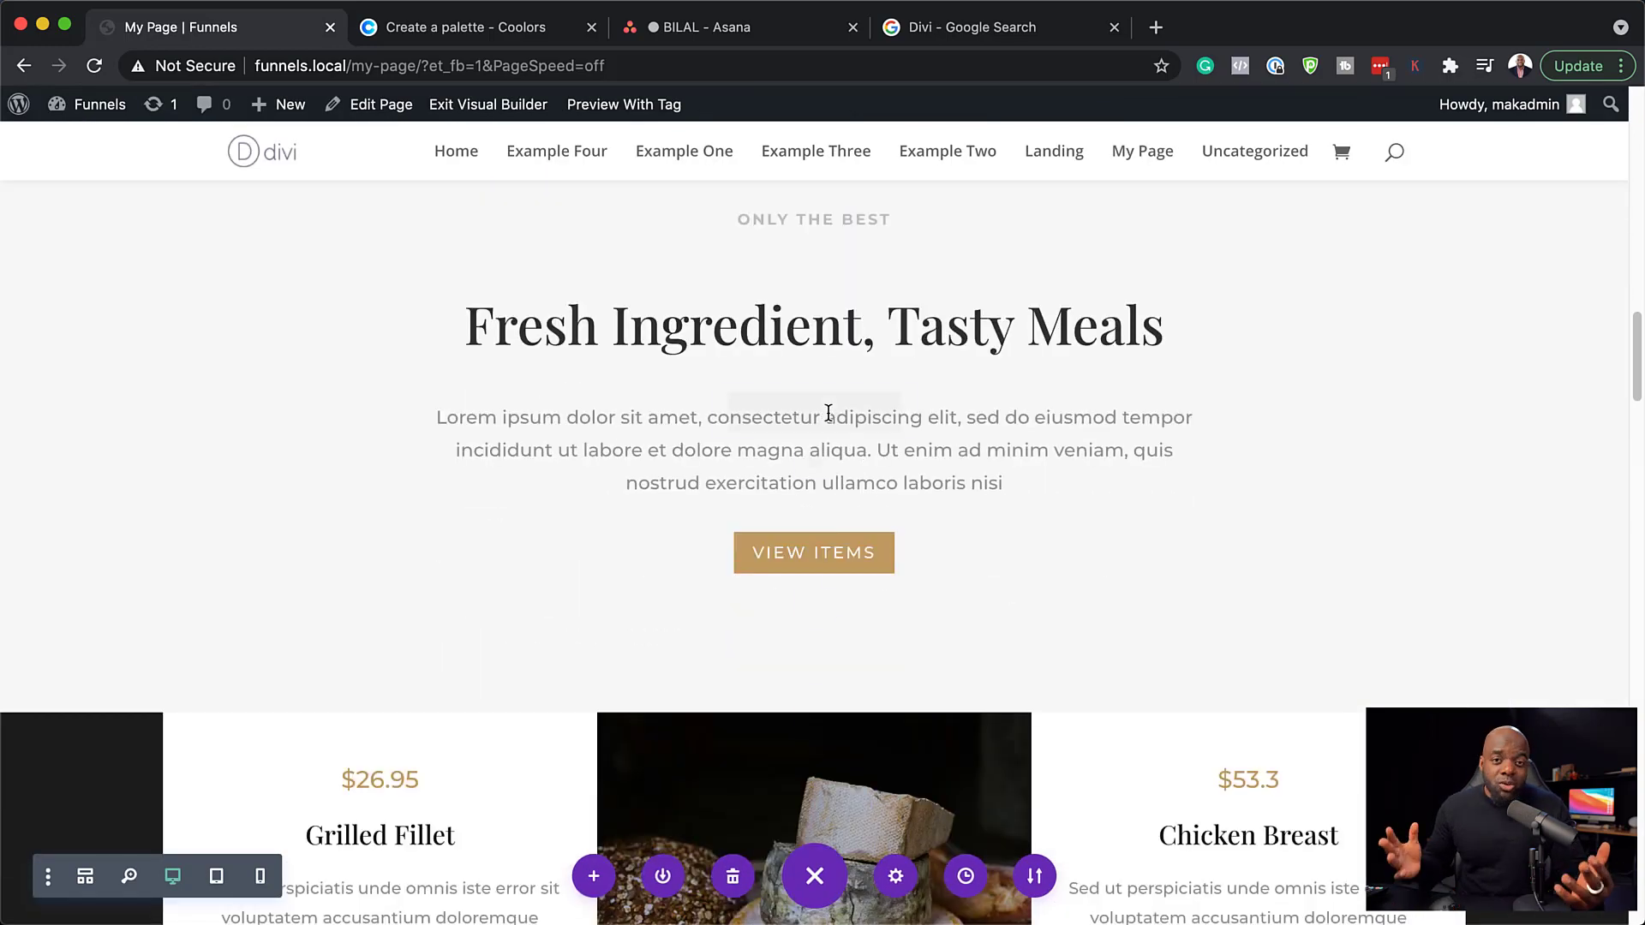
{"action": "mouse_move", "coordinate": [827, 415]}
{"action": "scroll", "coordinate": [838, 484], "scroll_direction": "up", "scroll_amount": 3}
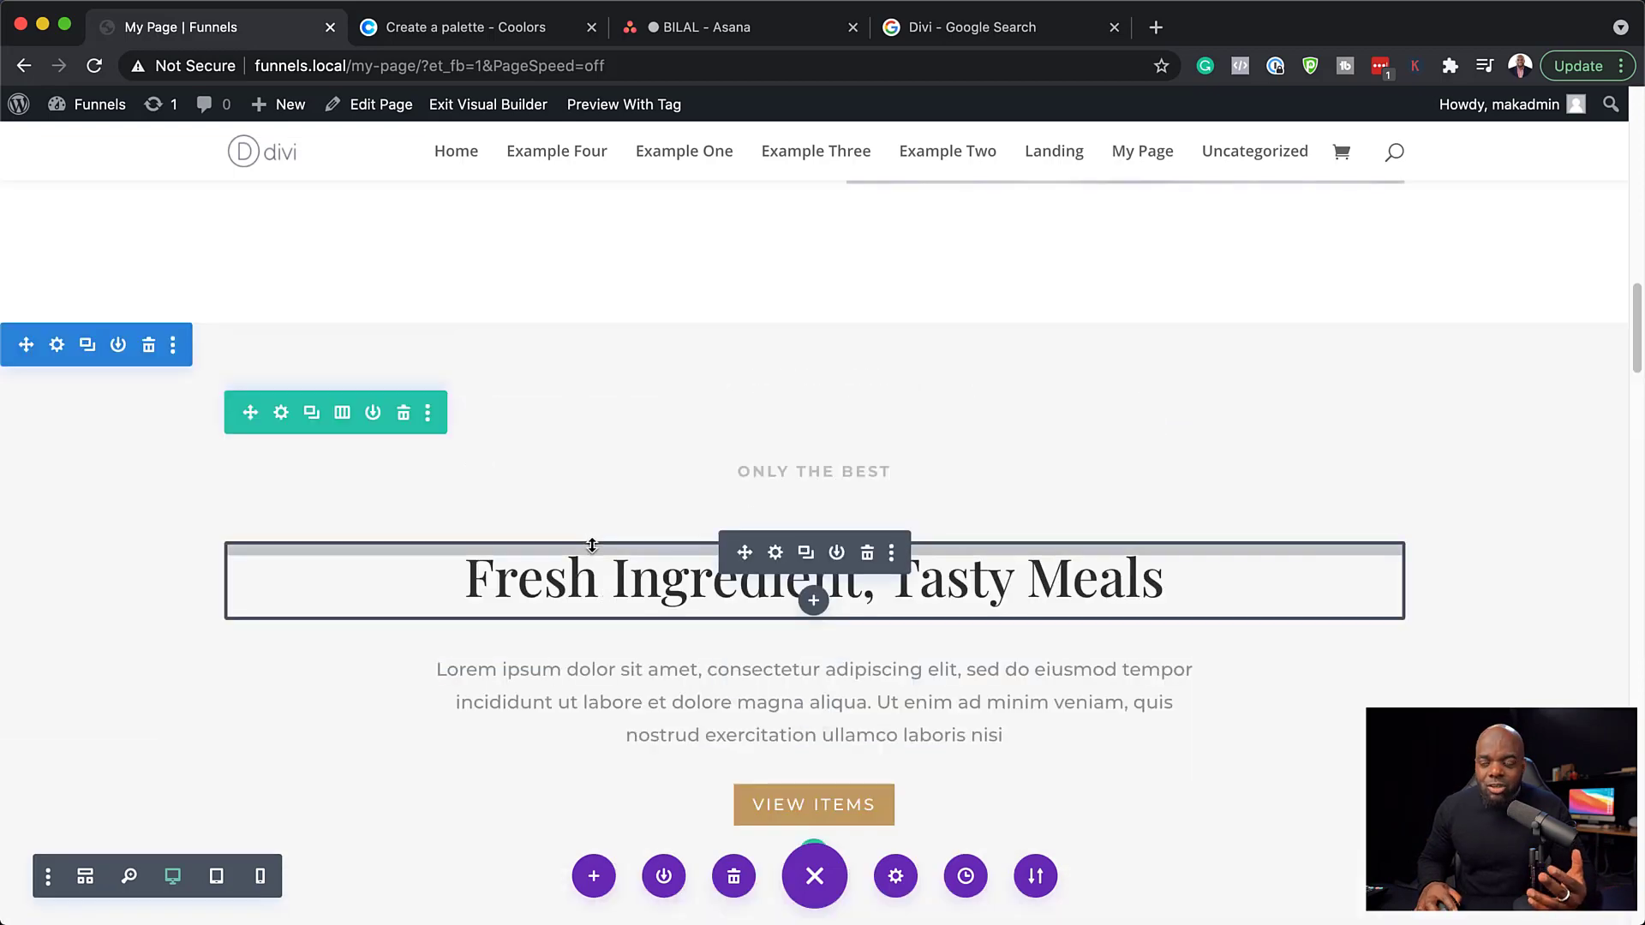
{"action": "scroll", "coordinate": [591, 545], "scroll_direction": "down", "scroll_amount": 1}
{"action": "scroll", "coordinate": [593, 542], "scroll_direction": "down", "scroll_amount": 5}
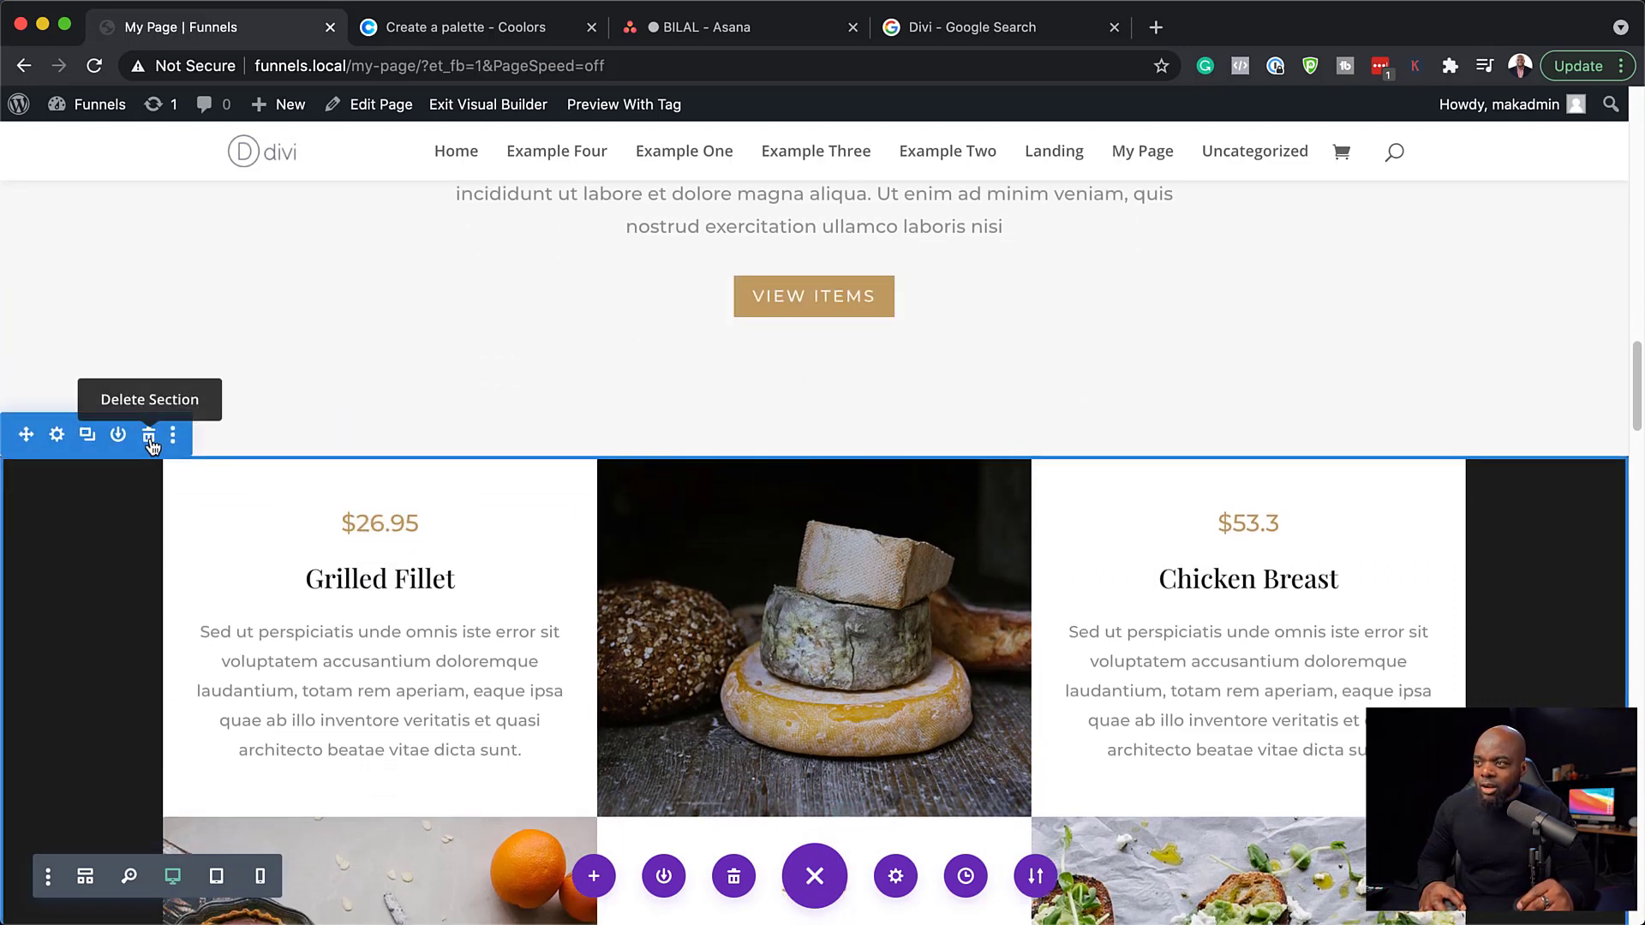
{"action": "left_click", "coordinate": [149, 437]}
{"action": "scroll", "coordinate": [531, 548], "scroll_direction": "down", "scroll_amount": 10}
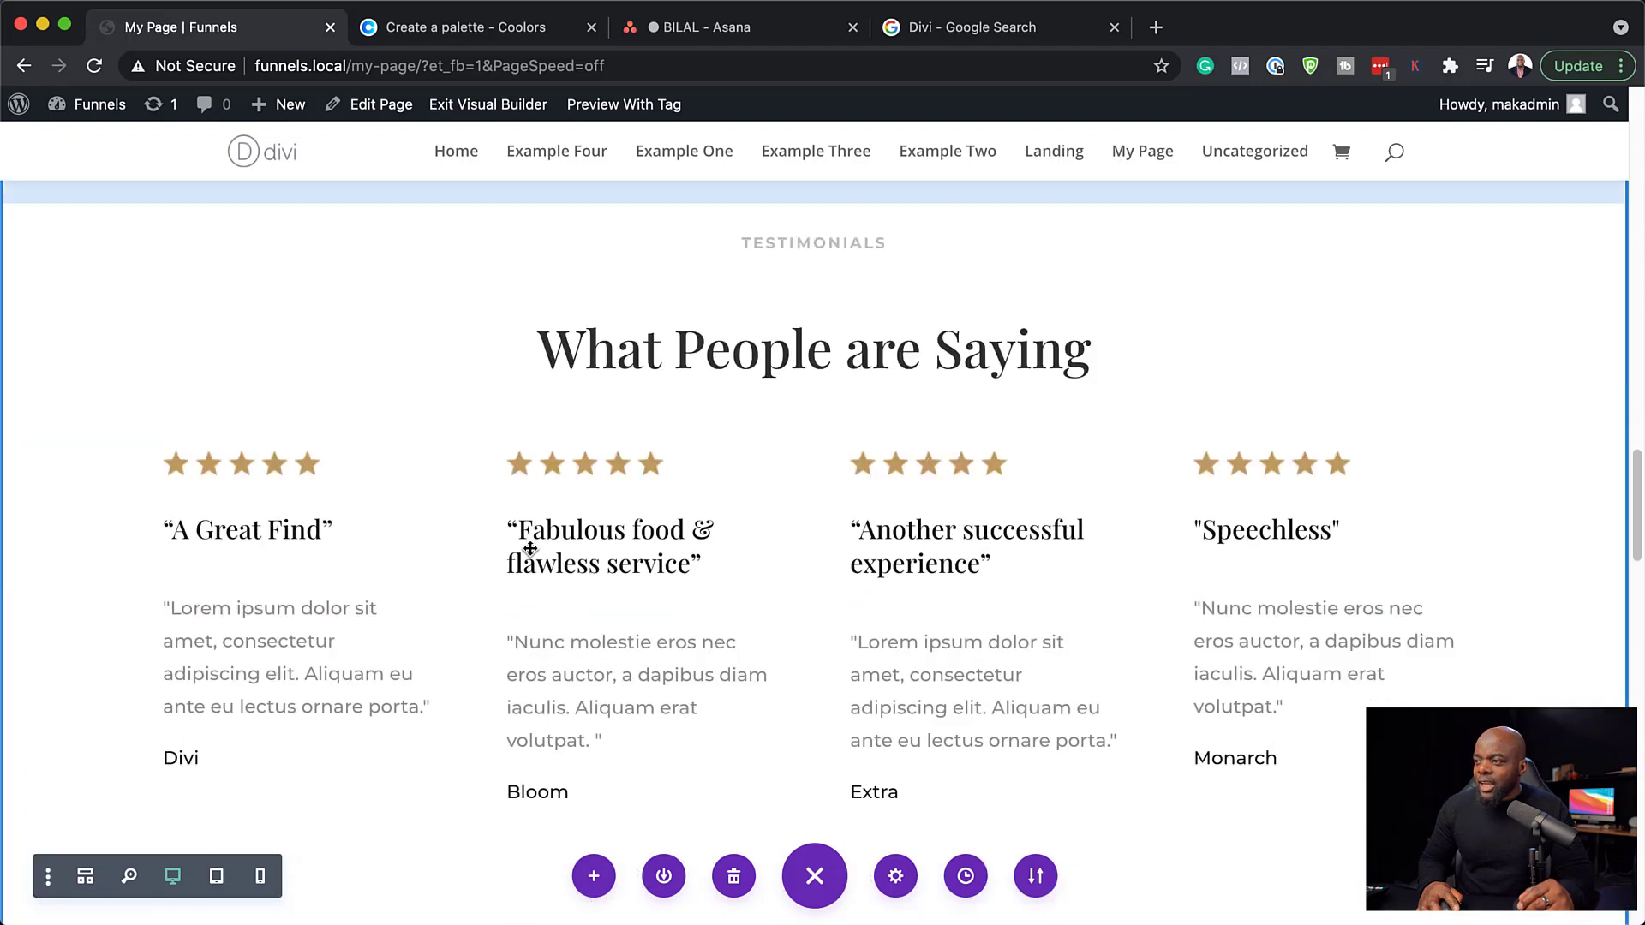
{"action": "scroll", "coordinate": [530, 547], "scroll_direction": "down", "scroll_amount": 3}
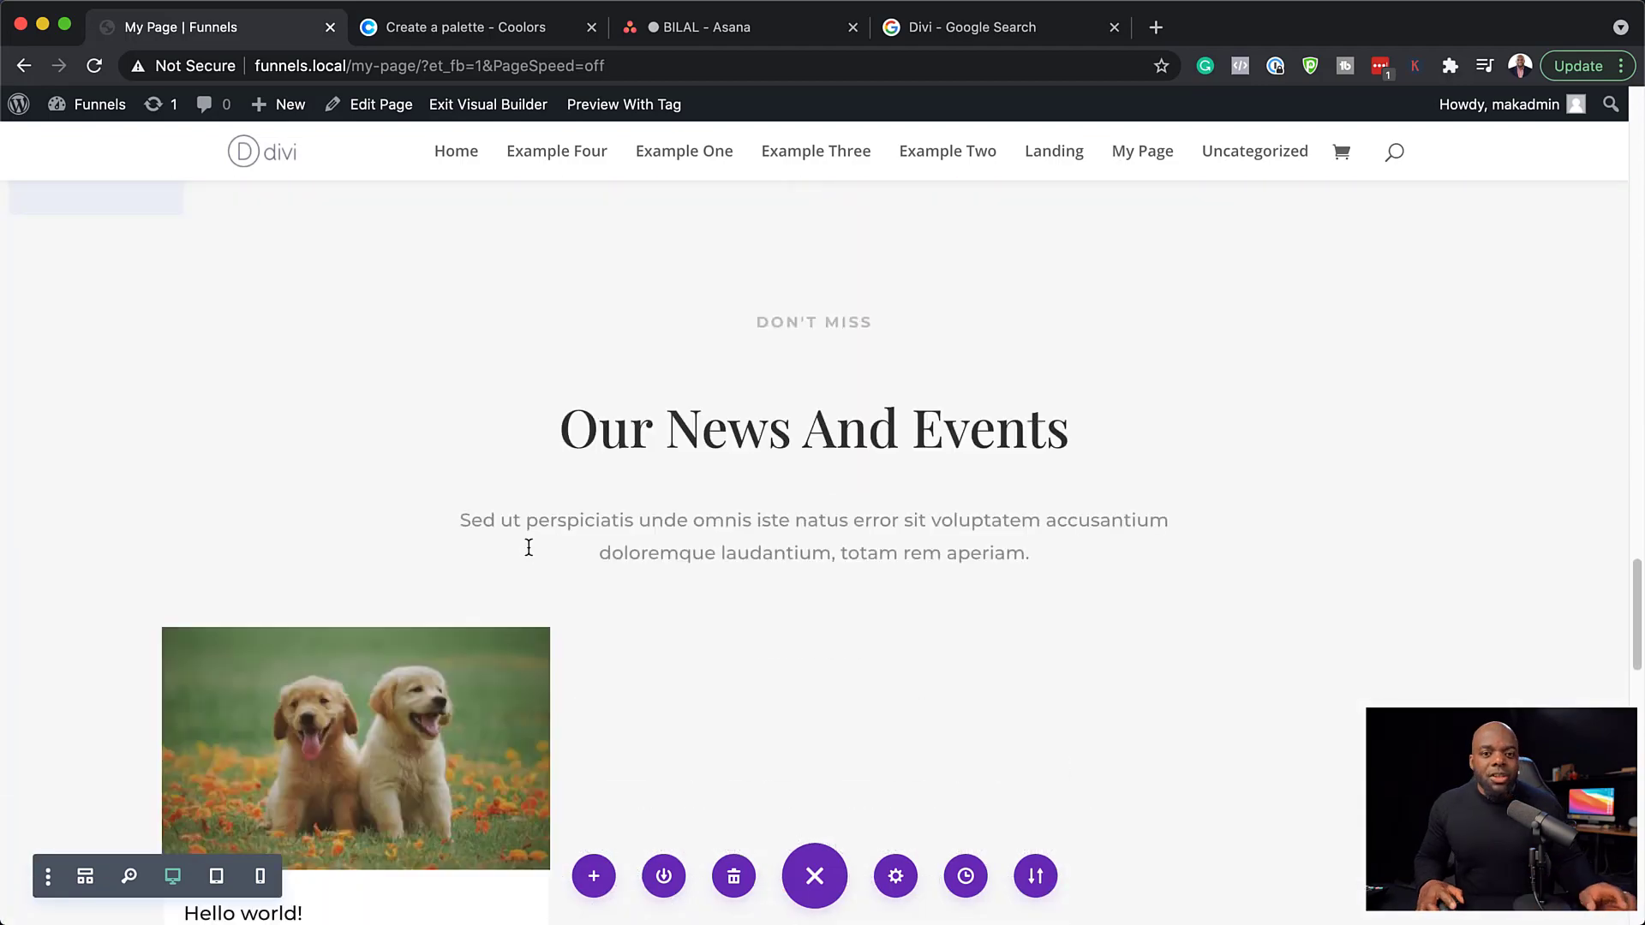